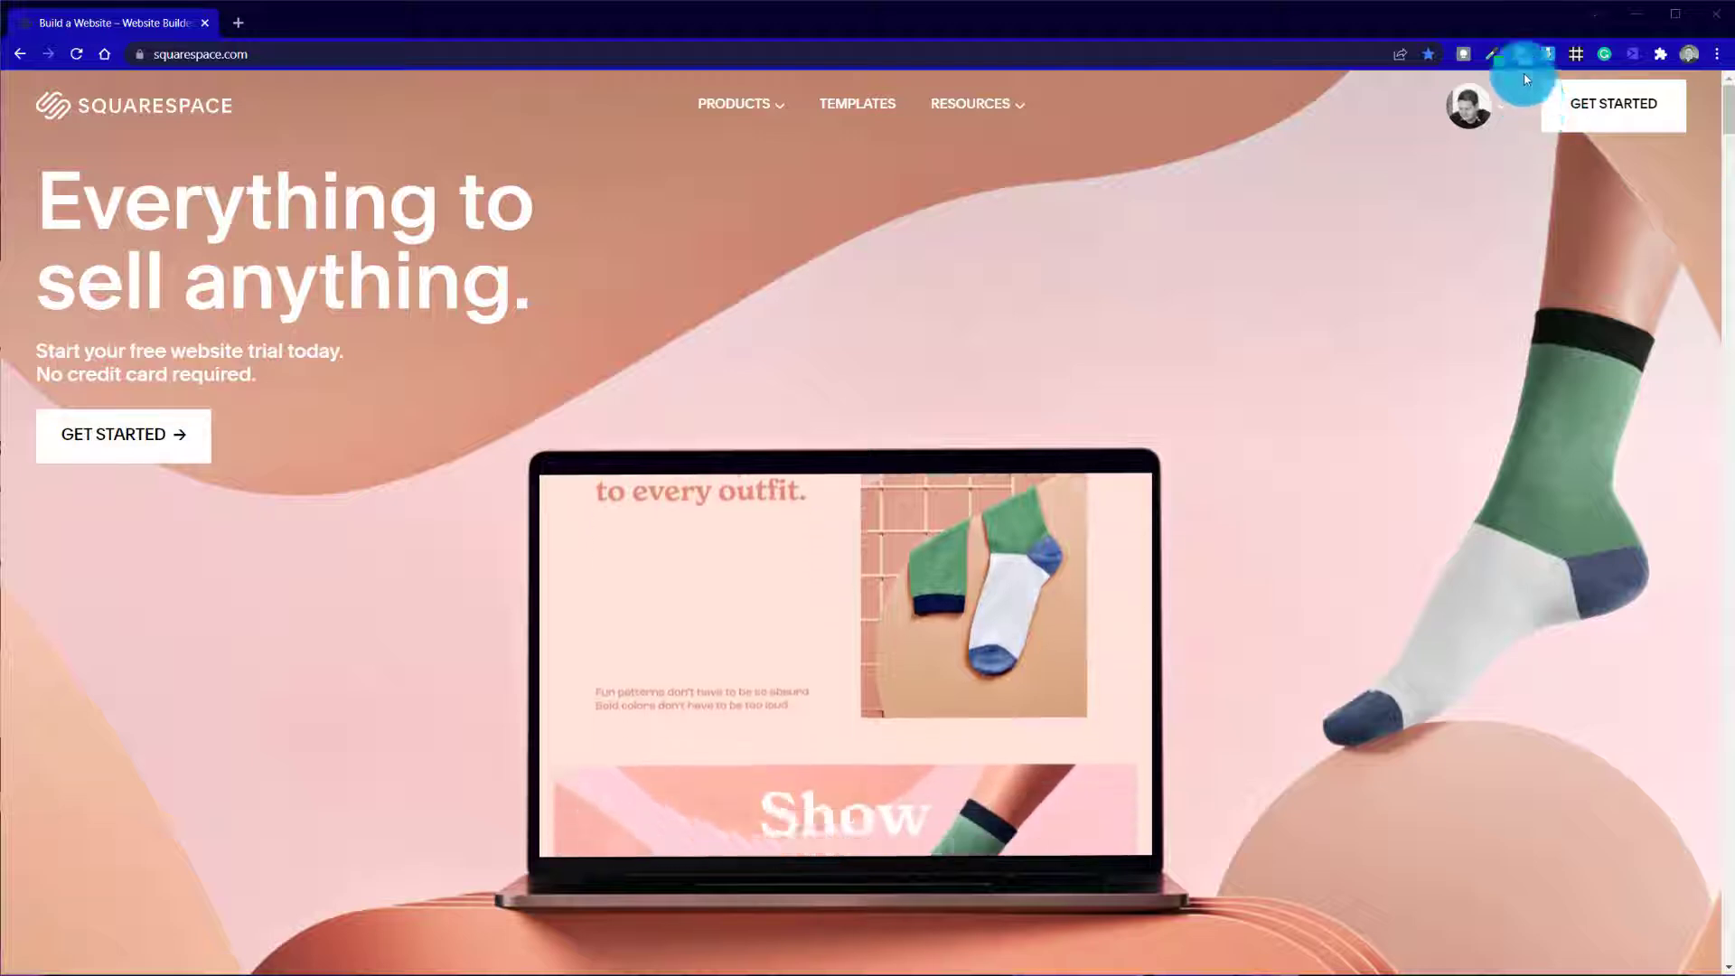
Open the website template gallery and look through the popular designs for a suitable starting template
left_click(1594, 113)
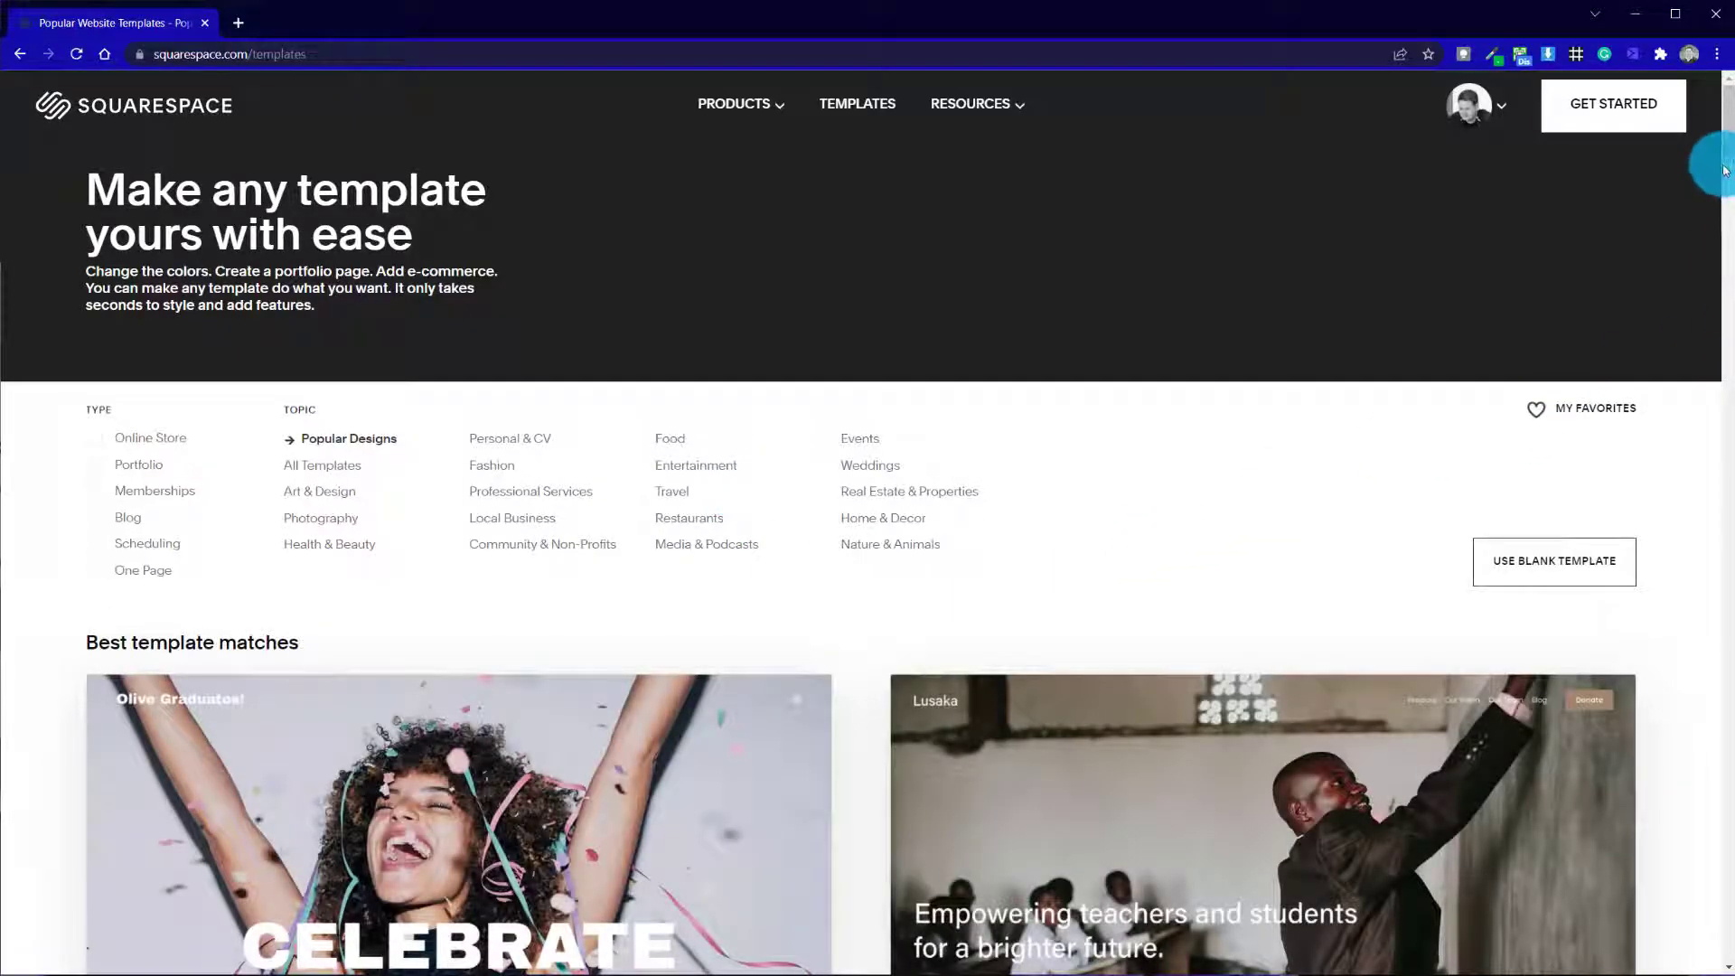
left_click_drag(1728, 158, 1692, 594)
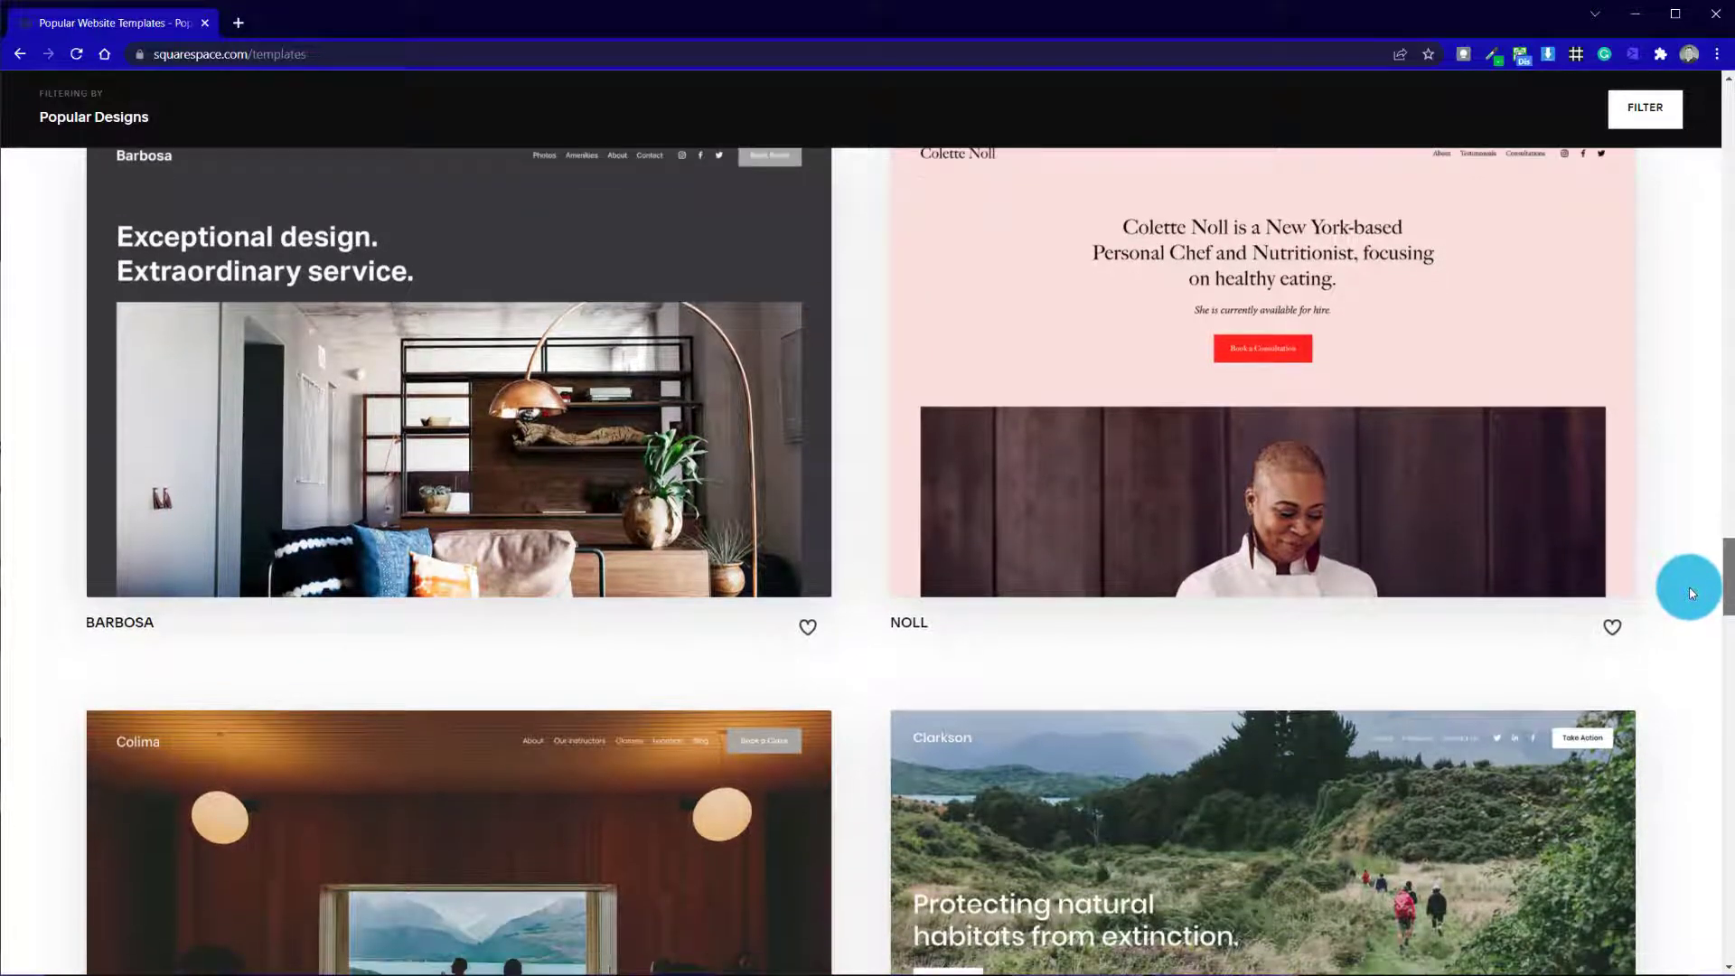
mouse_move(707, 398)
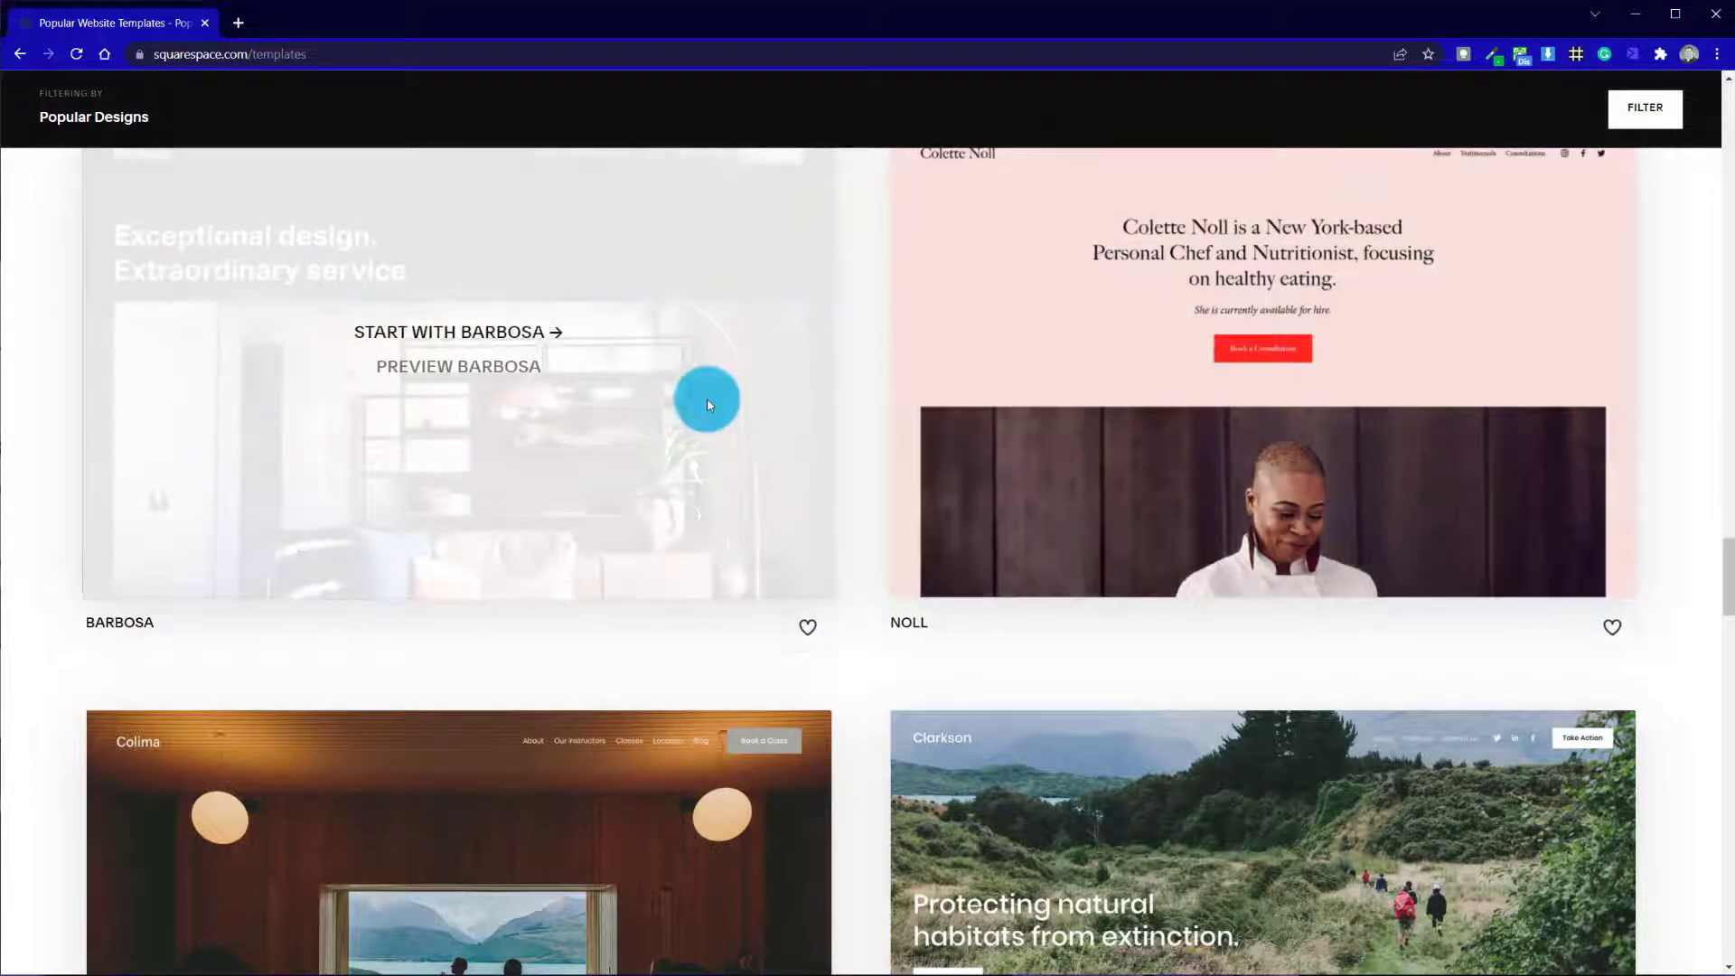
scroll(728, 456, "up", 6)
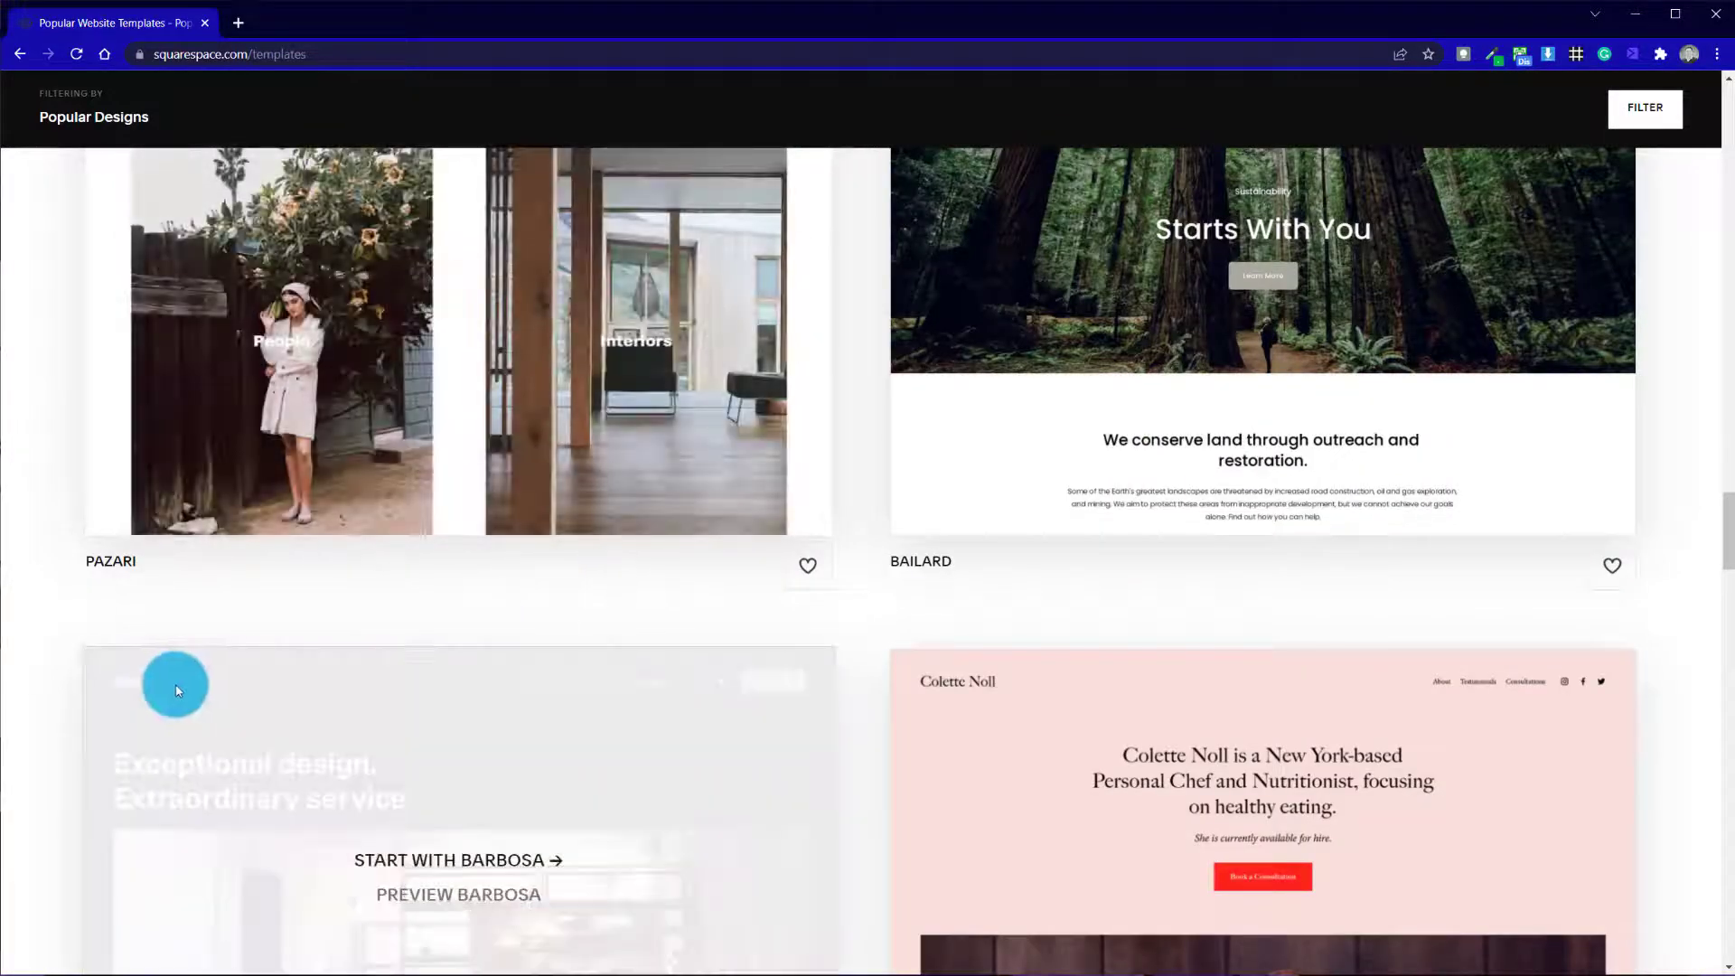
scroll(1351, 577, "down", 17)
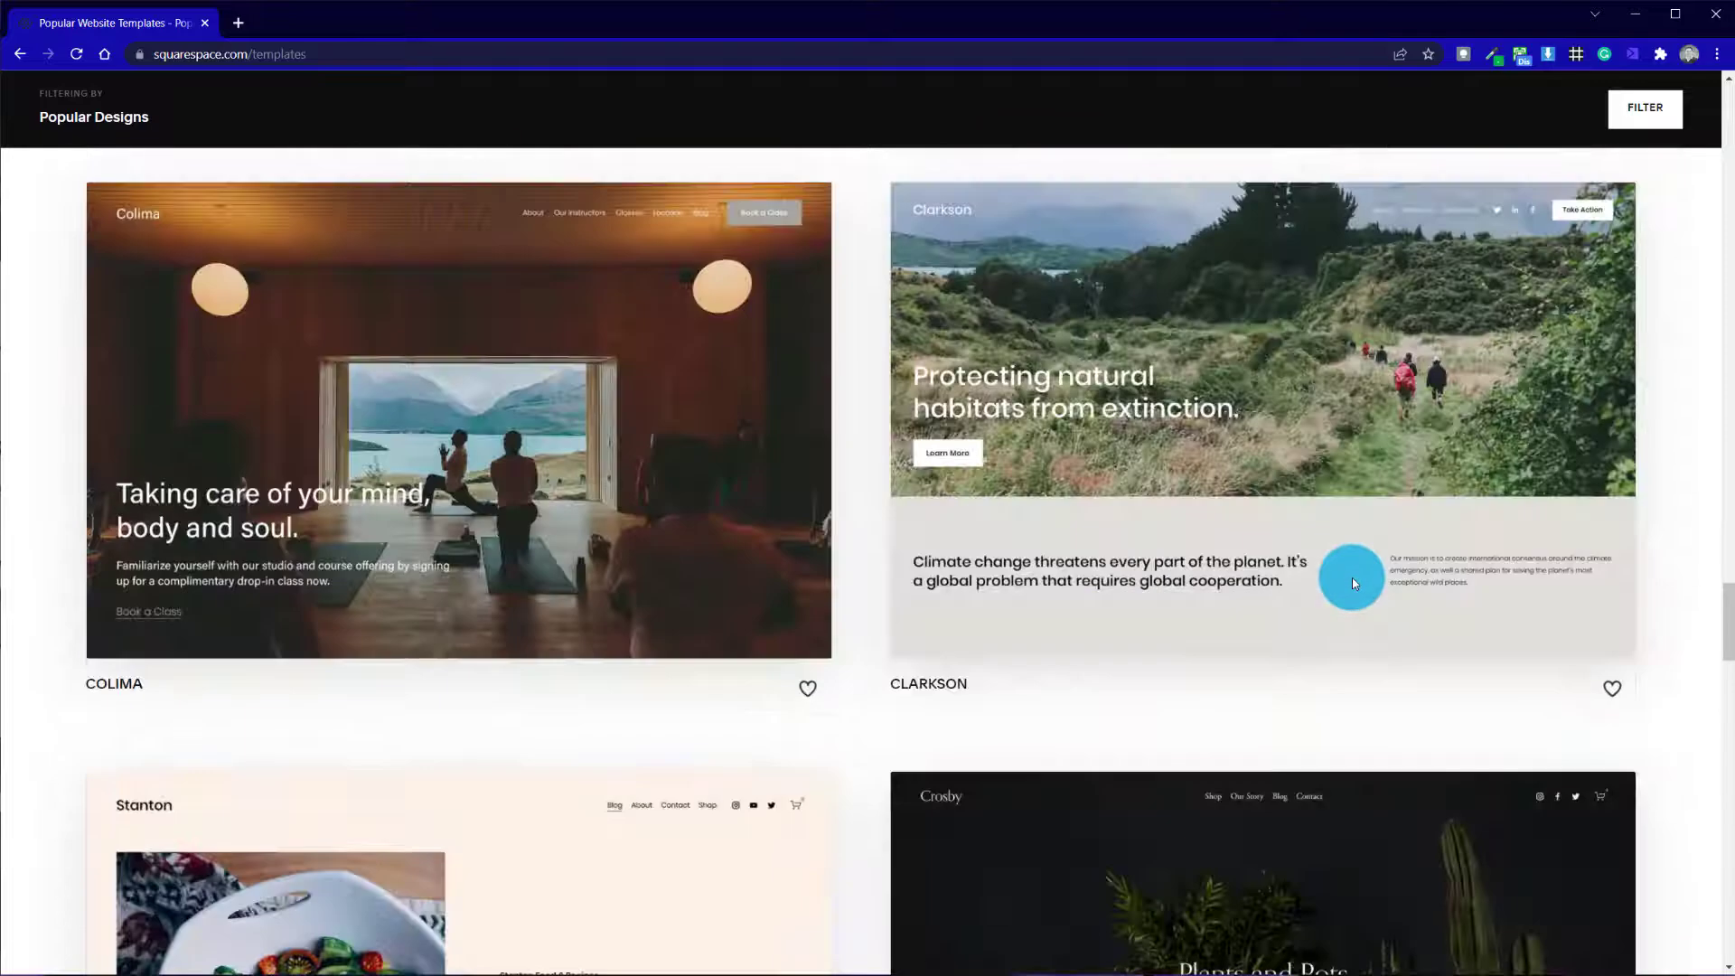
scroll(1352, 577, "down", 6)
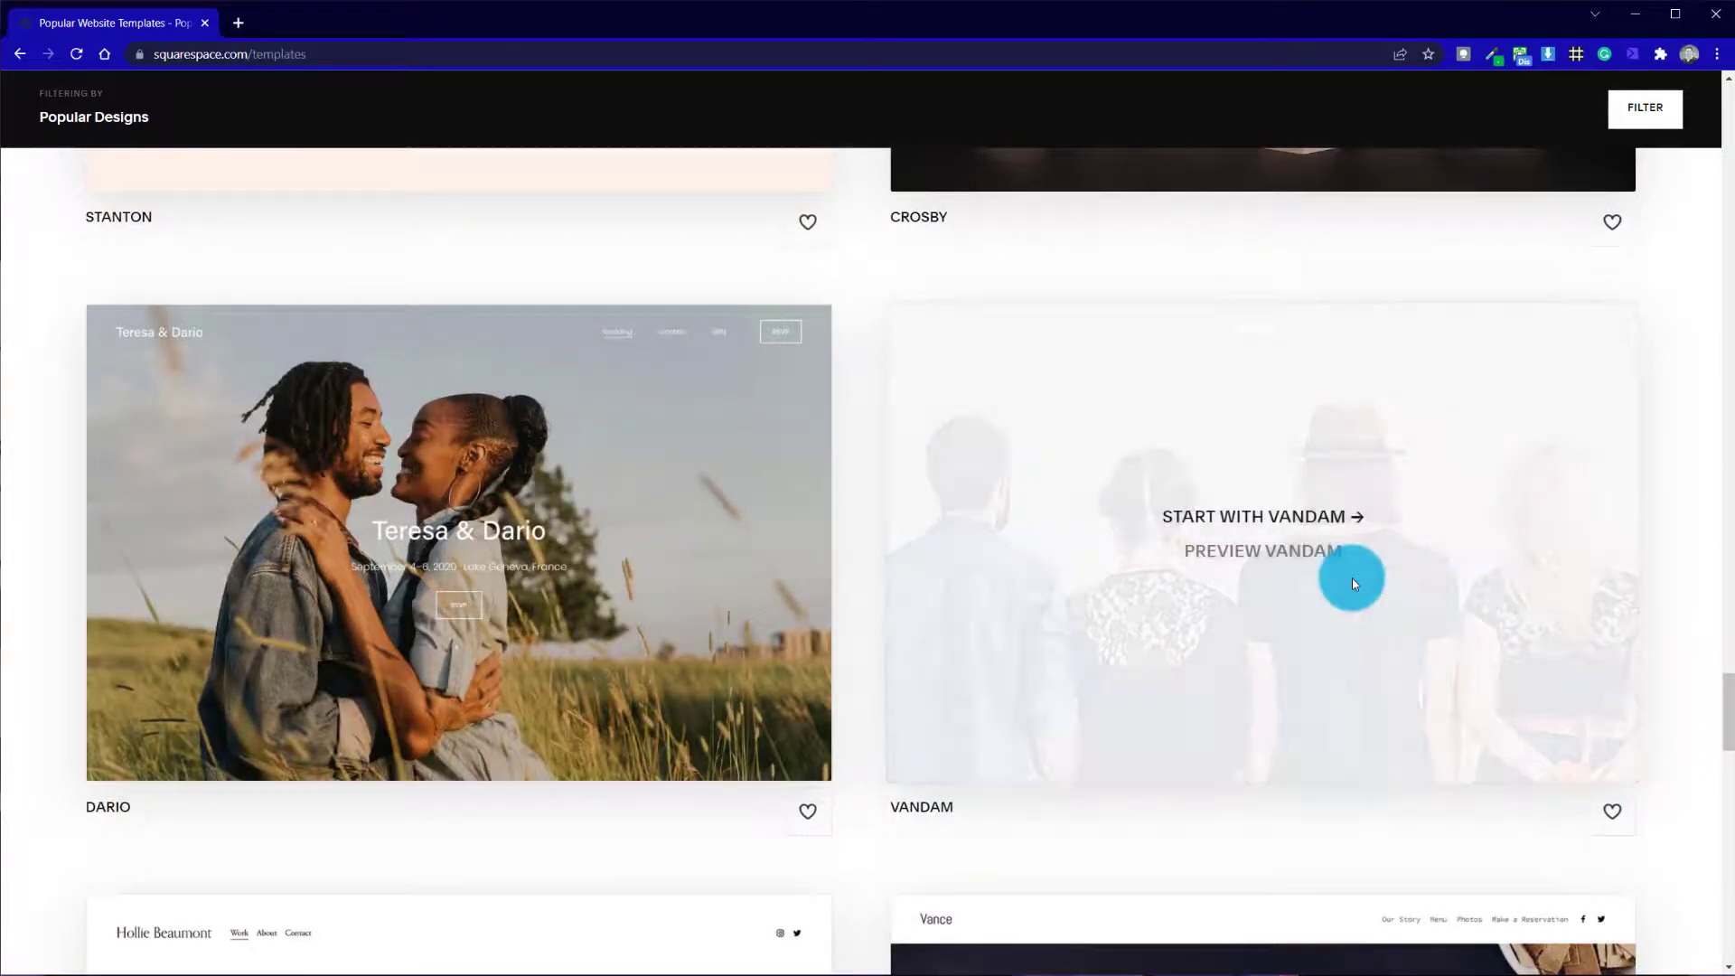
scroll(926, 584, "down", 6)
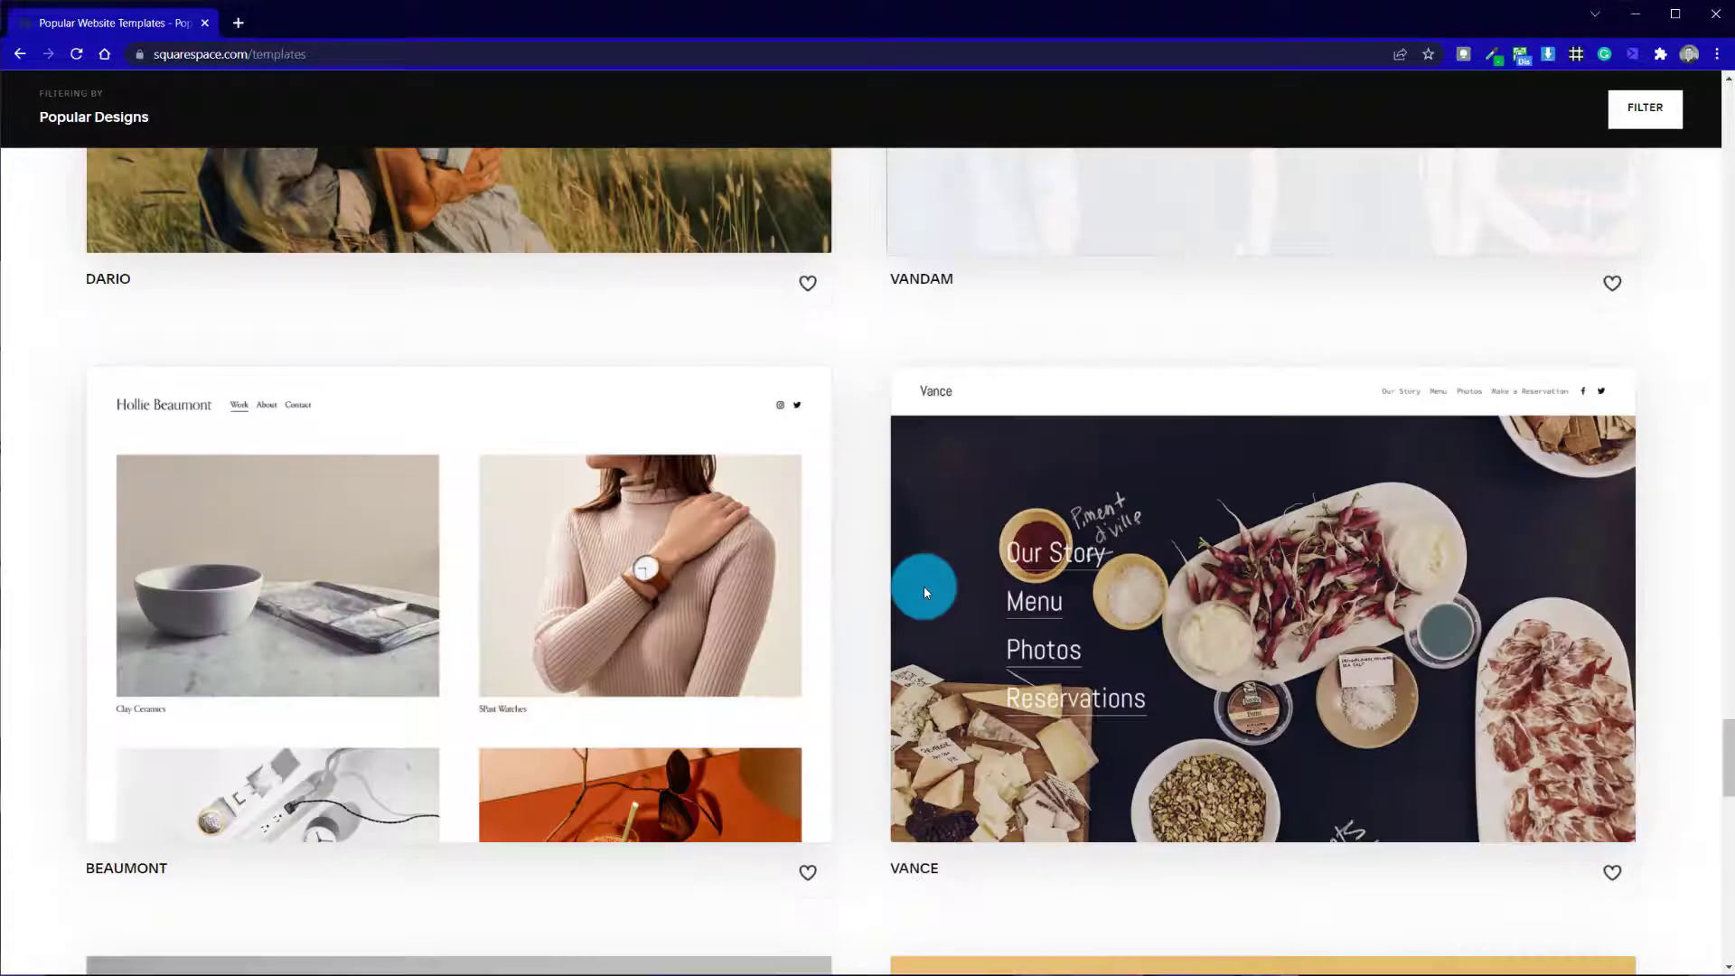
scroll(794, 506, "down", 12)
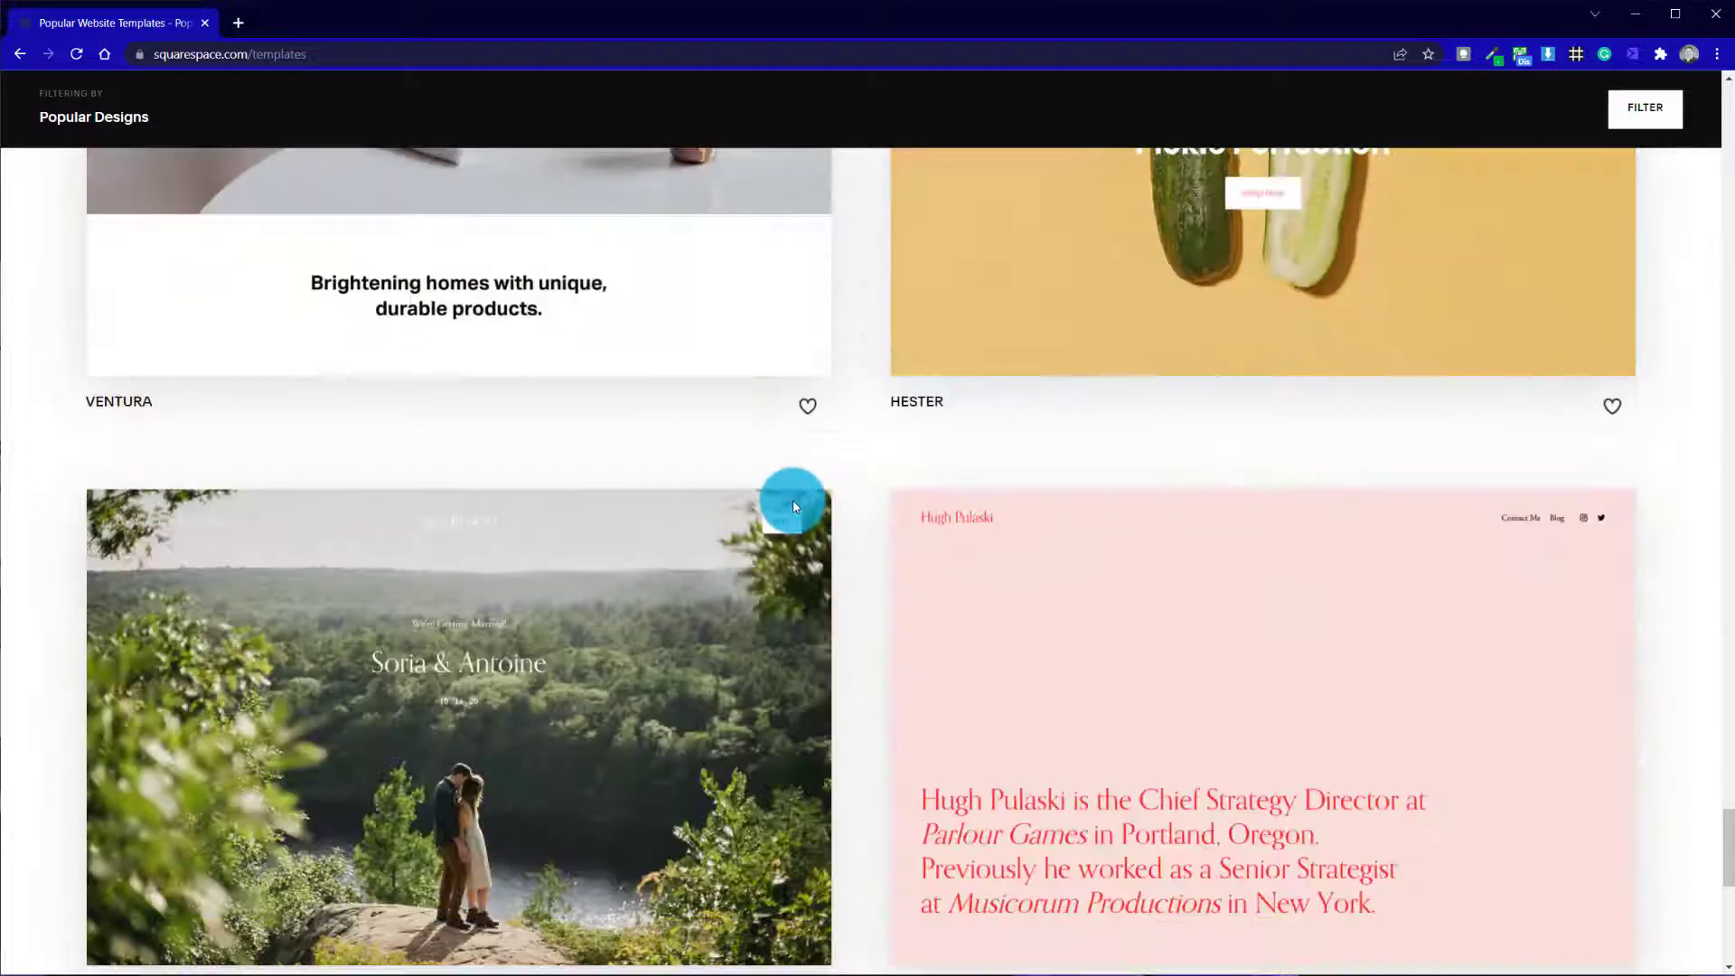
scroll(793, 506, "down", 6)
scroll(793, 507, "up", 20)
scroll(793, 501, "up", 15)
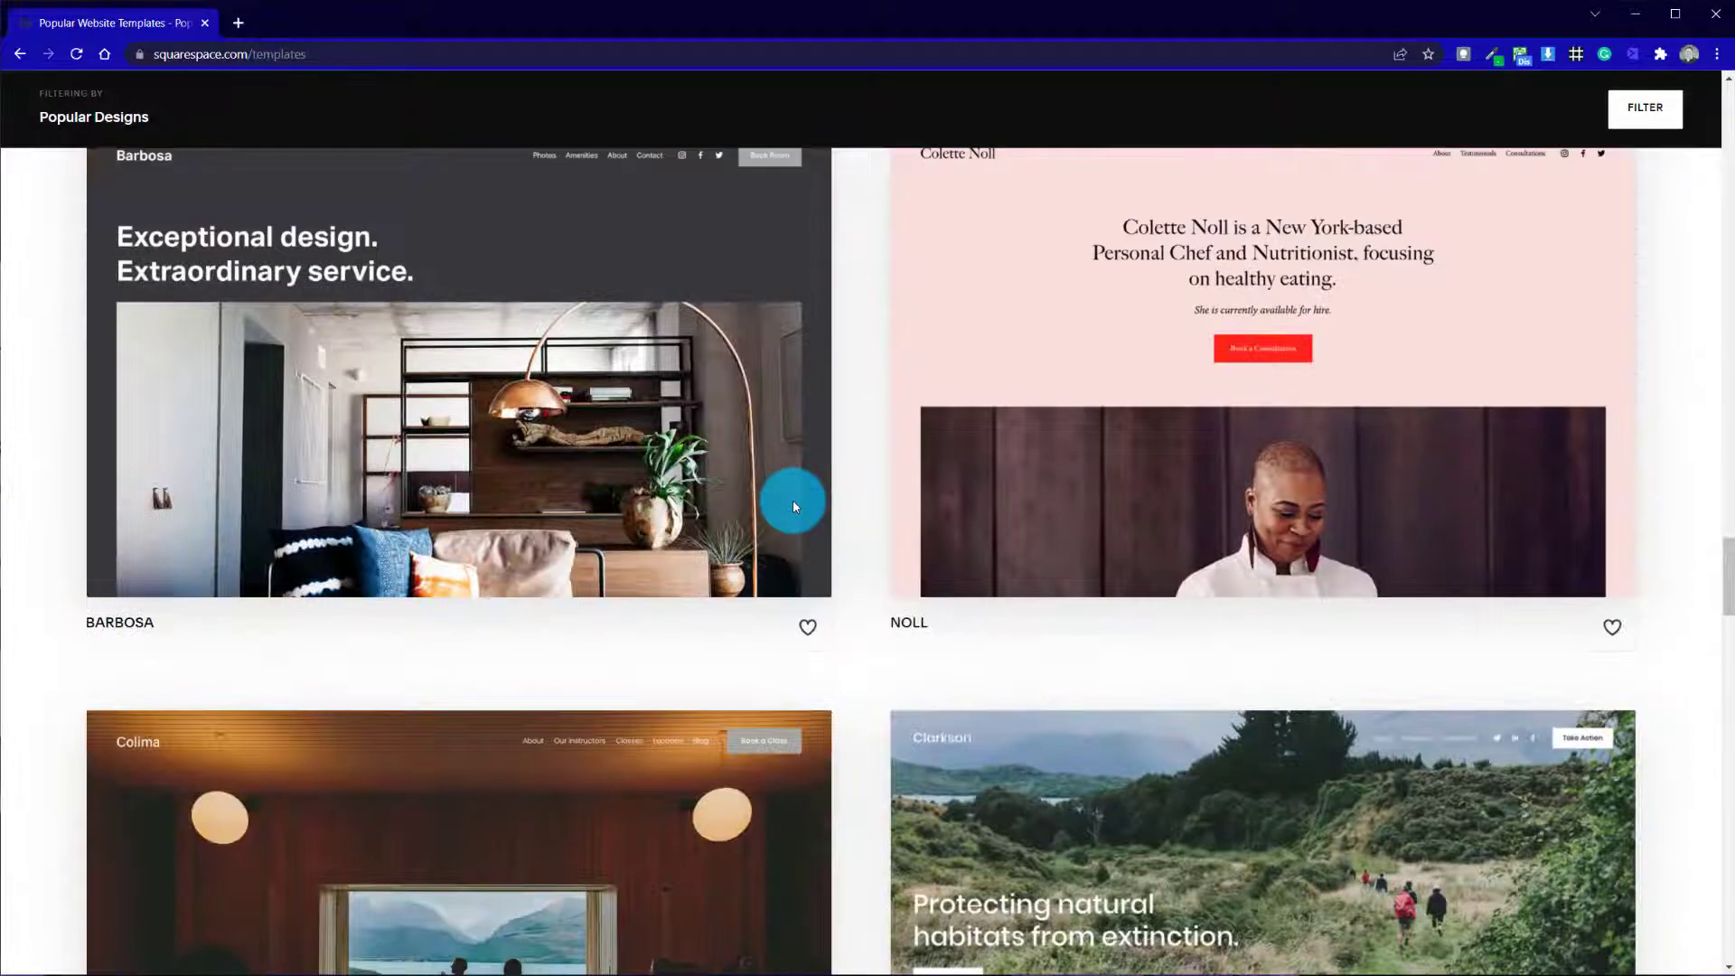
scroll(793, 497, "down", 1)
scroll(750, 461, "up", 1)
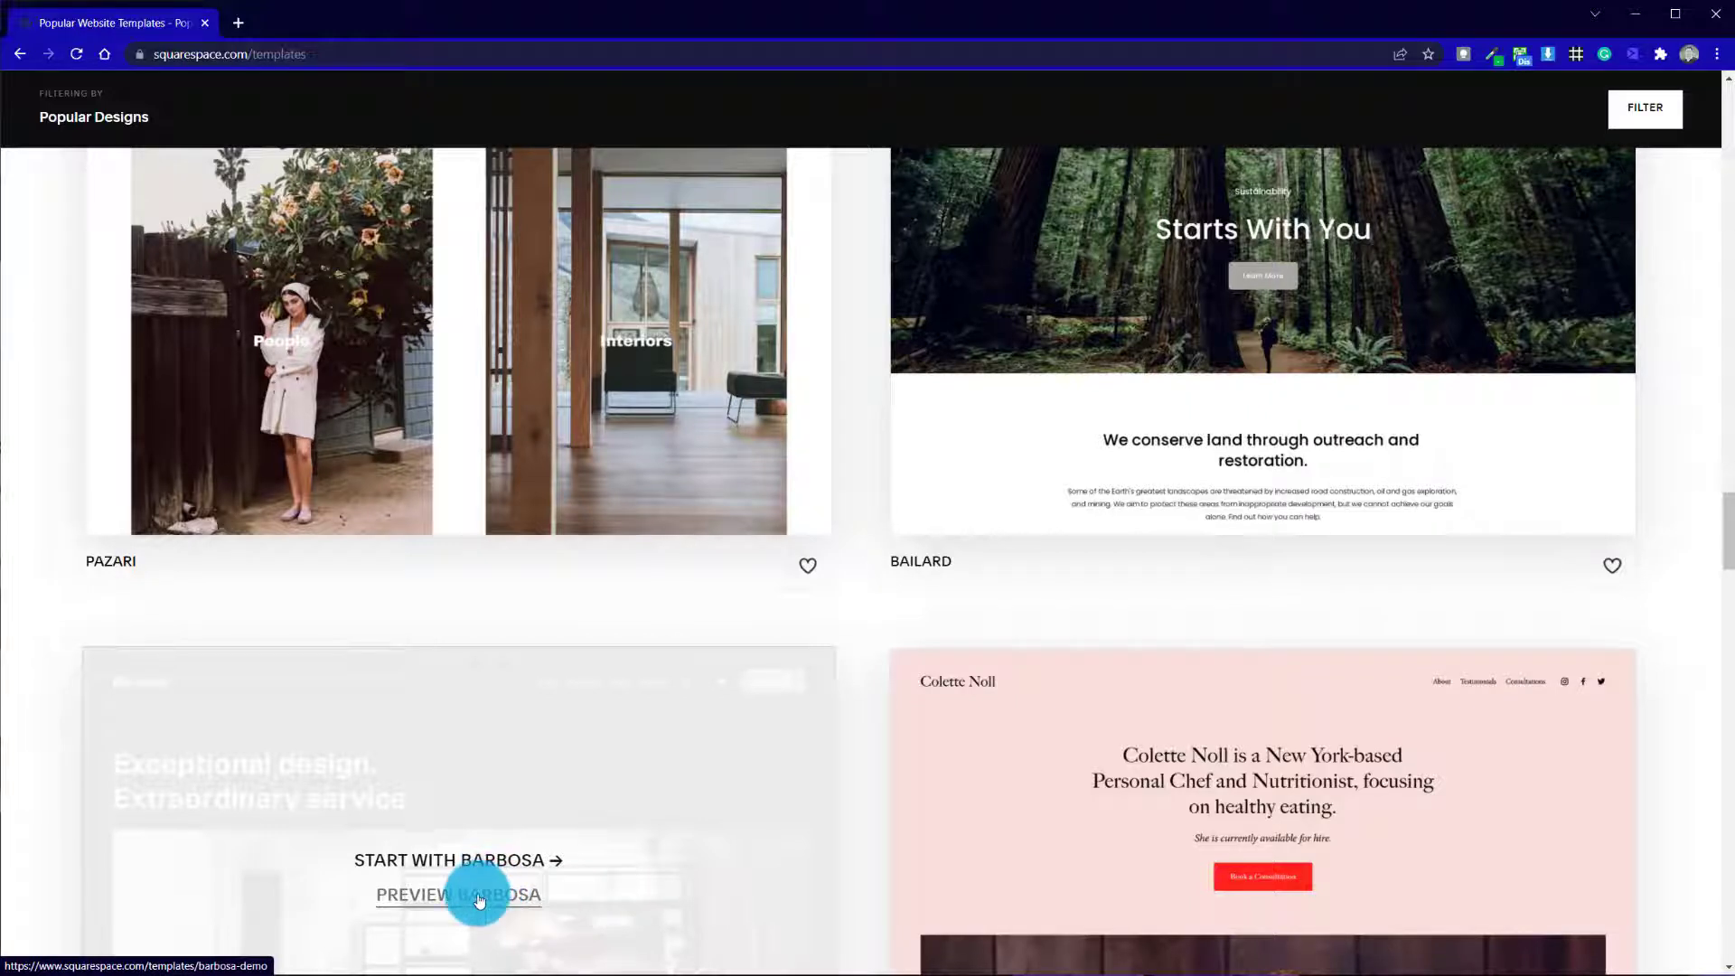
Preview the Barbosa template and review its demo home page down to the footer
left_click(479, 897)
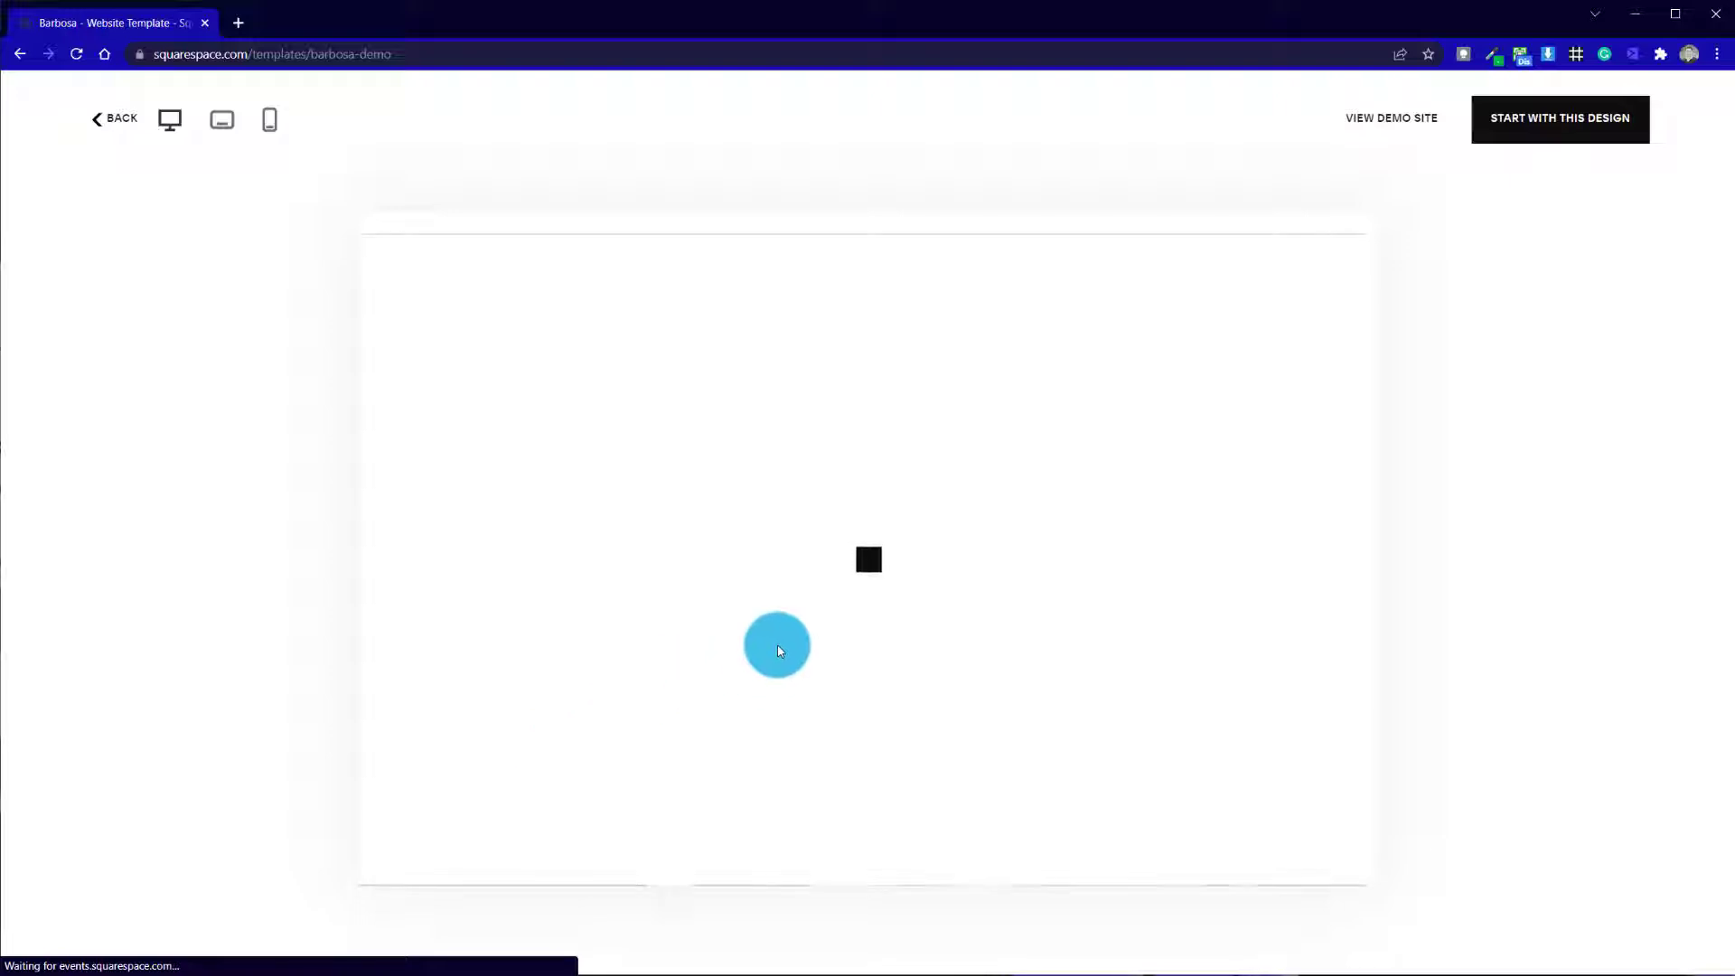
scroll(903, 518, "down", 5)
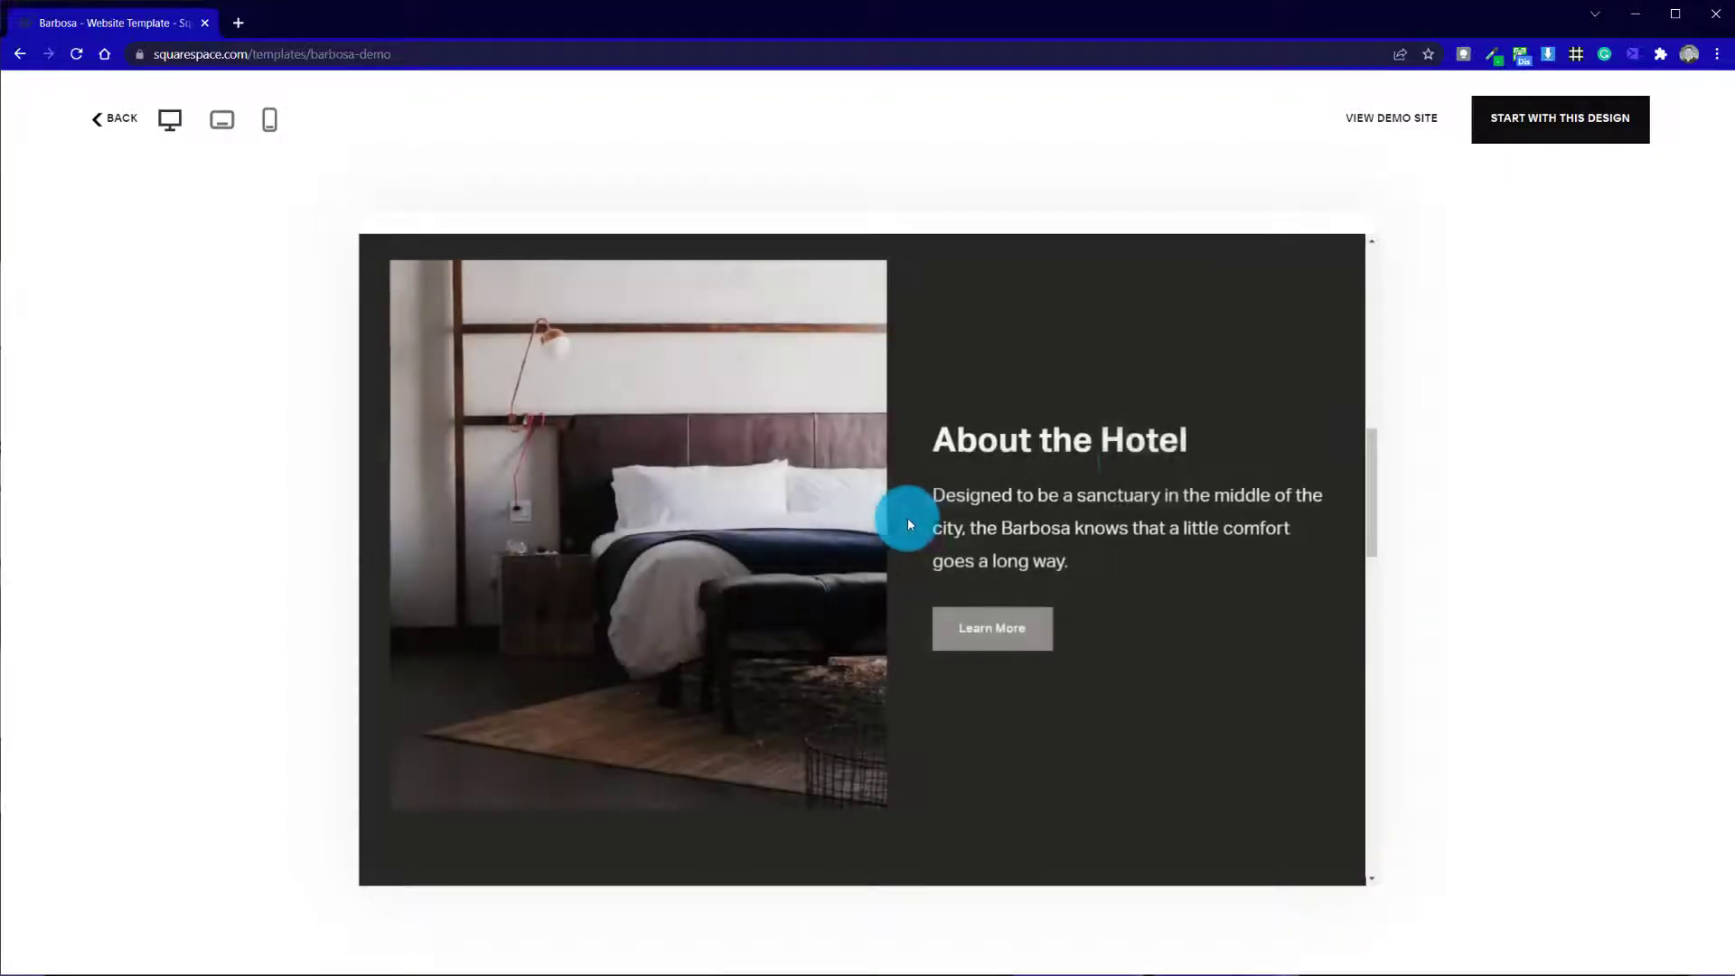
left_click_drag(1373, 492, 1379, 876)
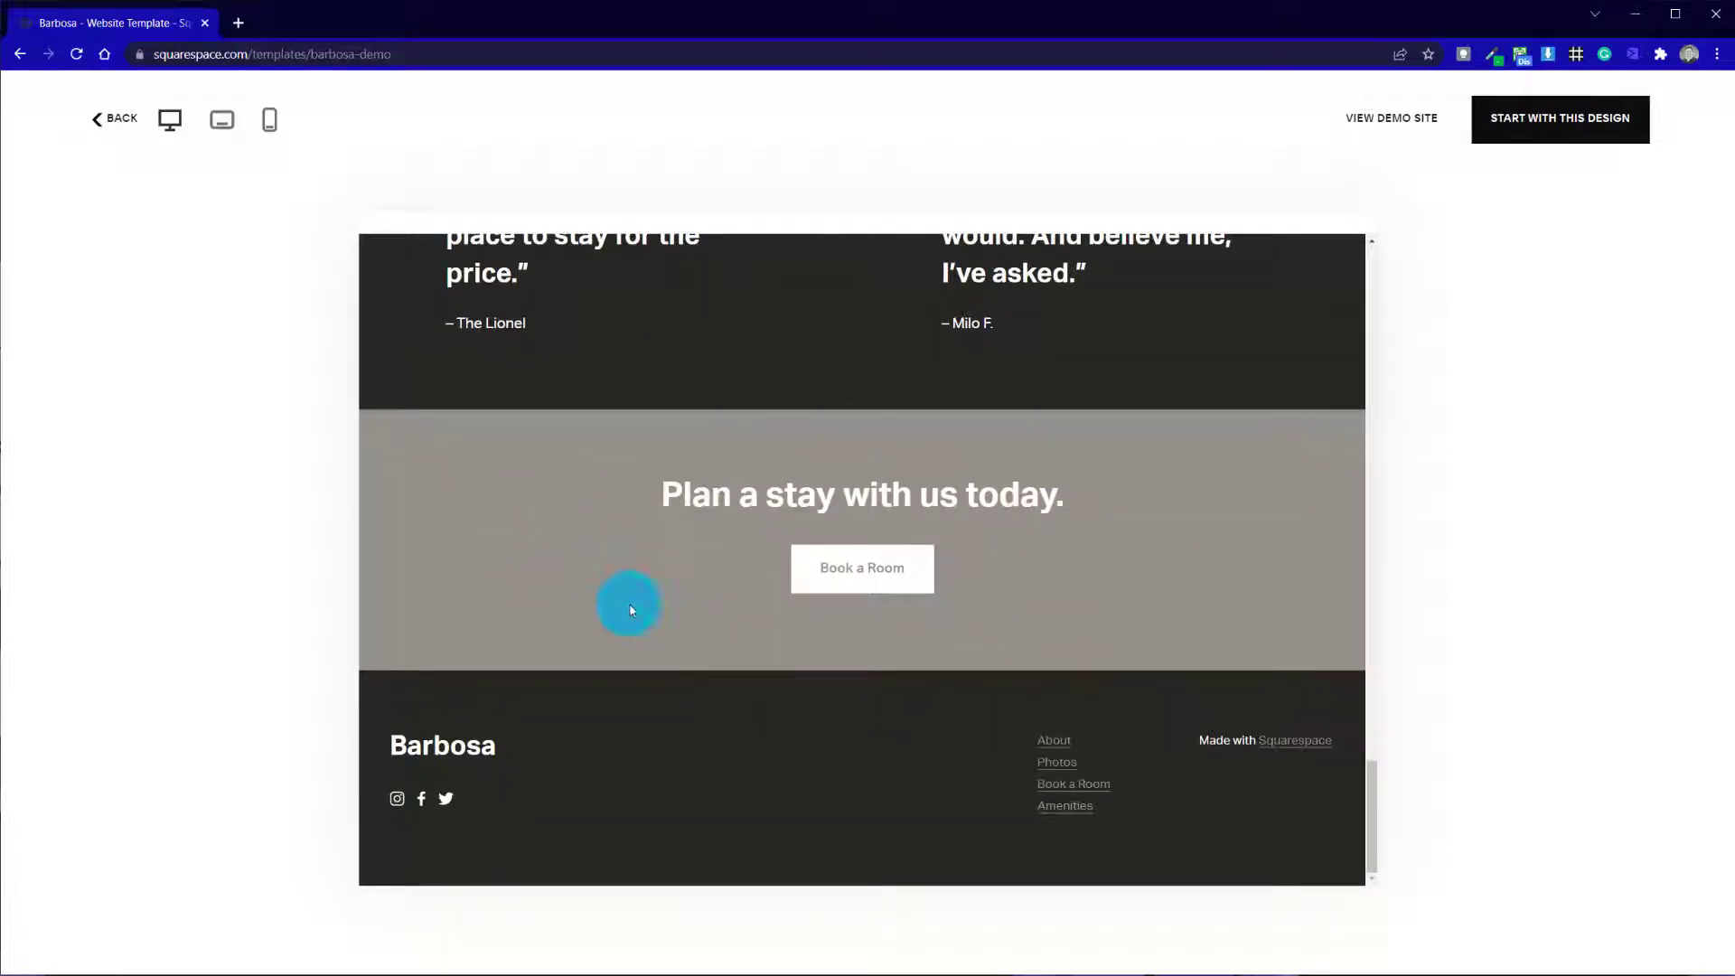
left_click_drag(1365, 788, 1399, 243)
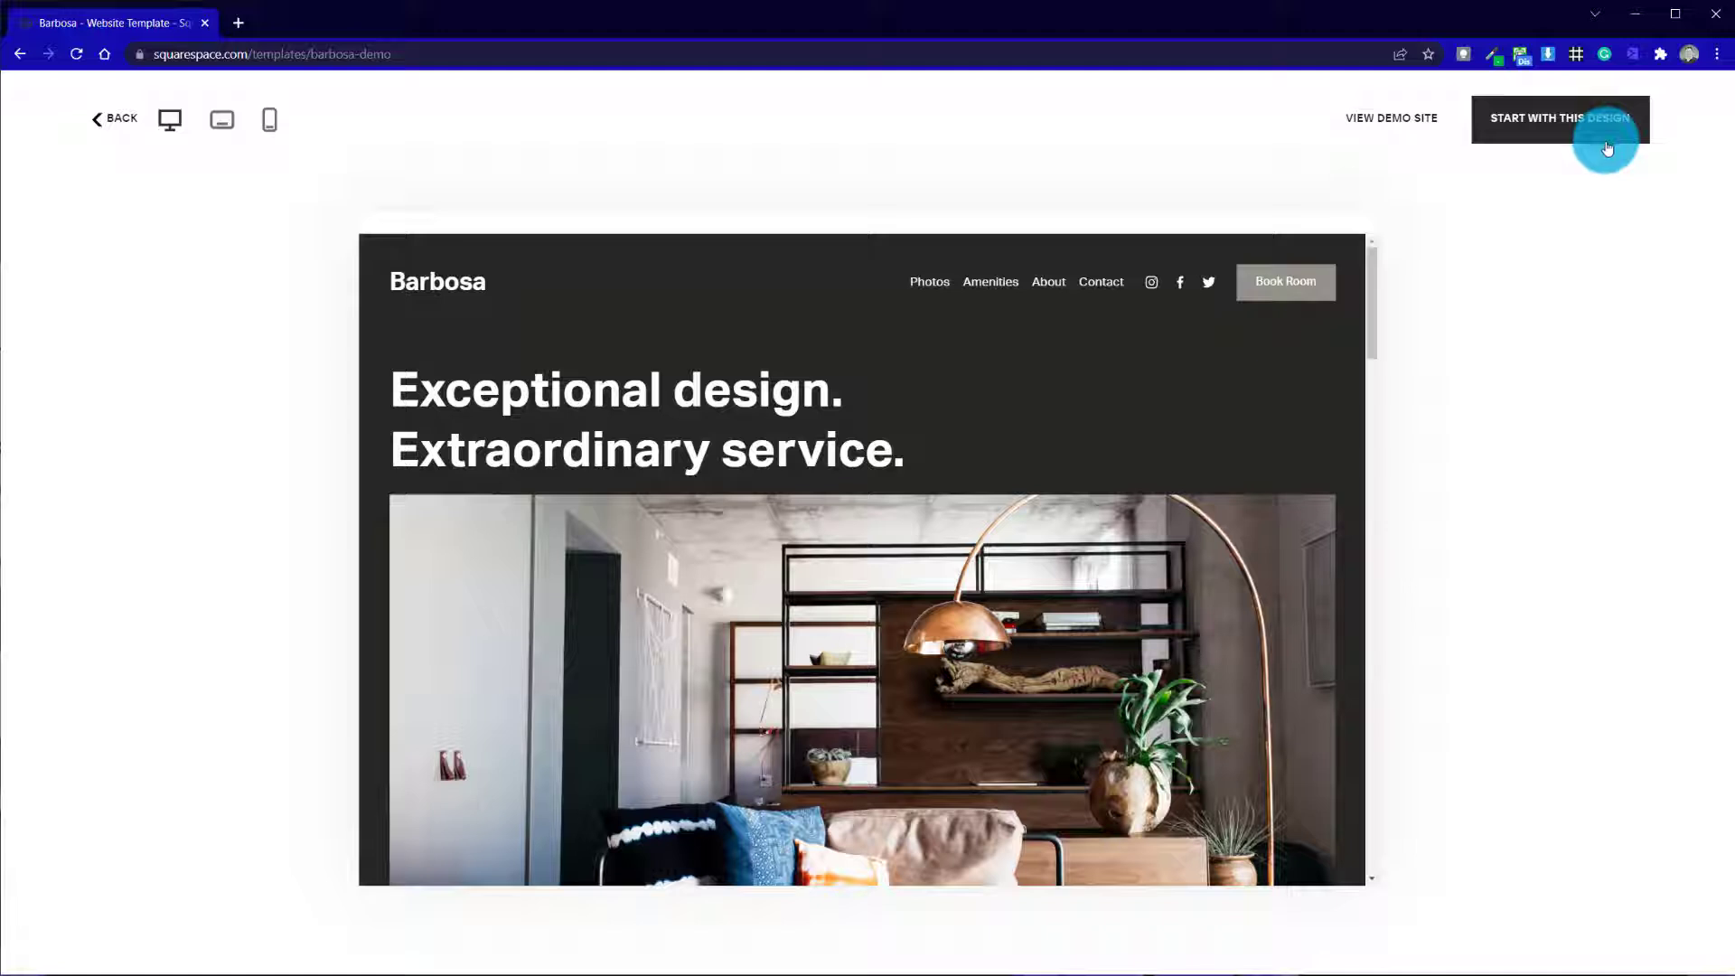
Check the Barbosa preview in tablet and phone layouts, including the mobile navigation menu, and return to the desktop layout
left_click(225, 132)
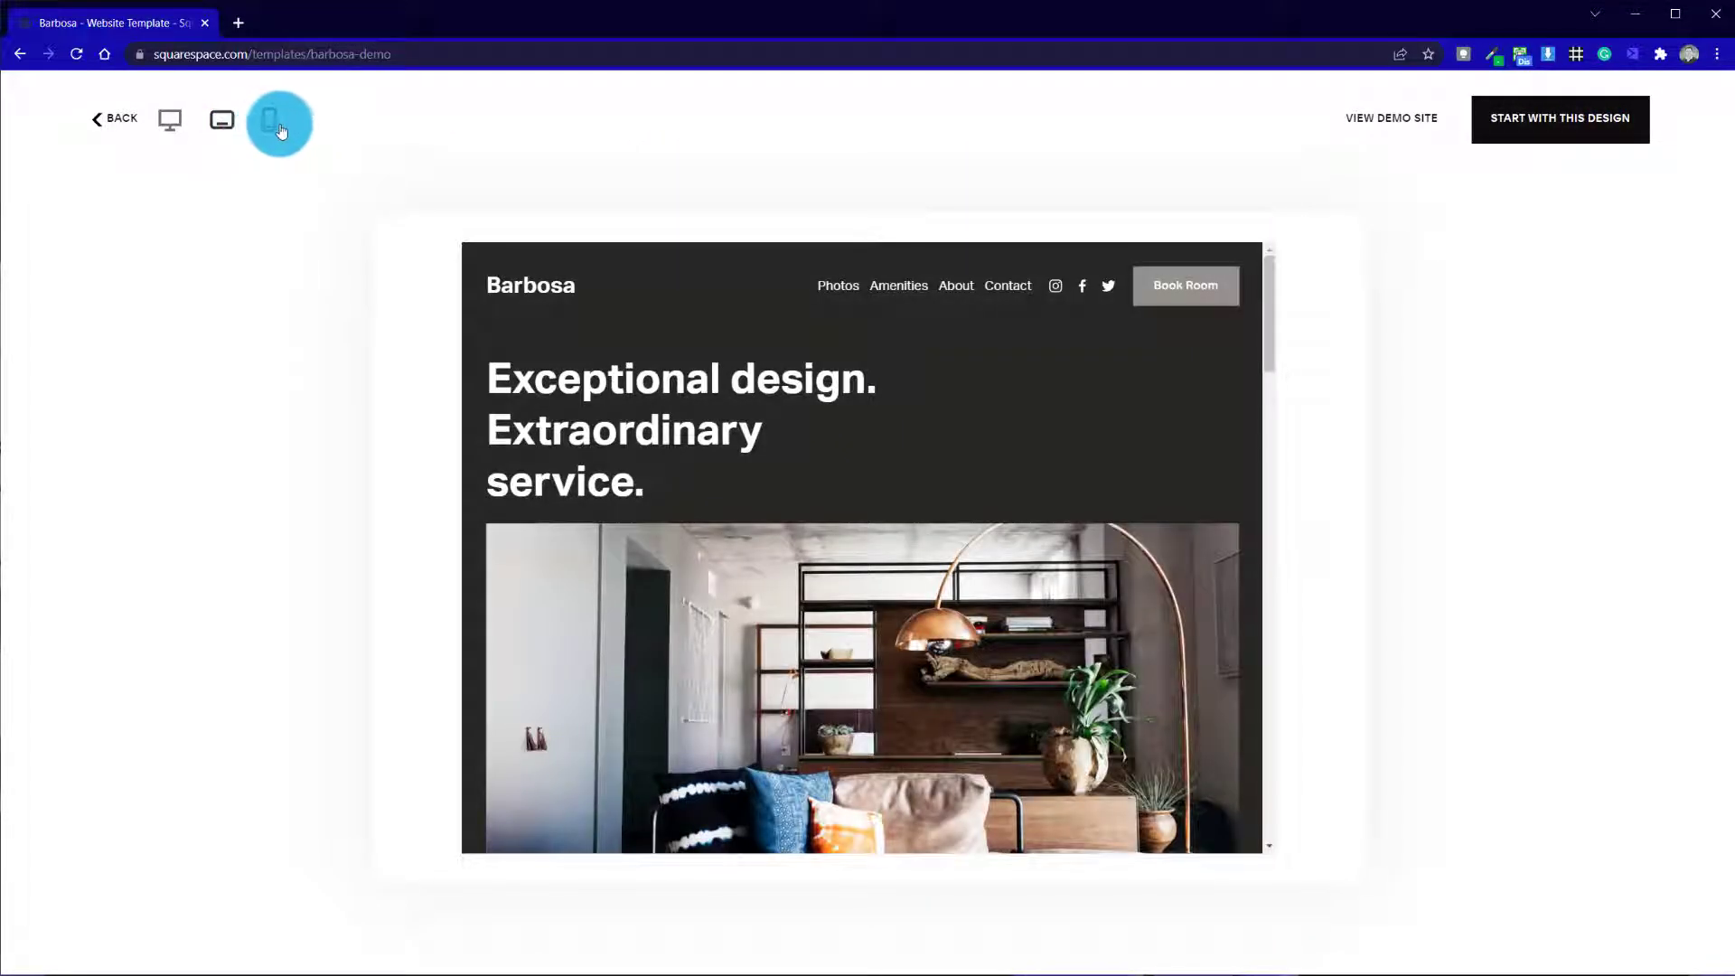
left_click(279, 129)
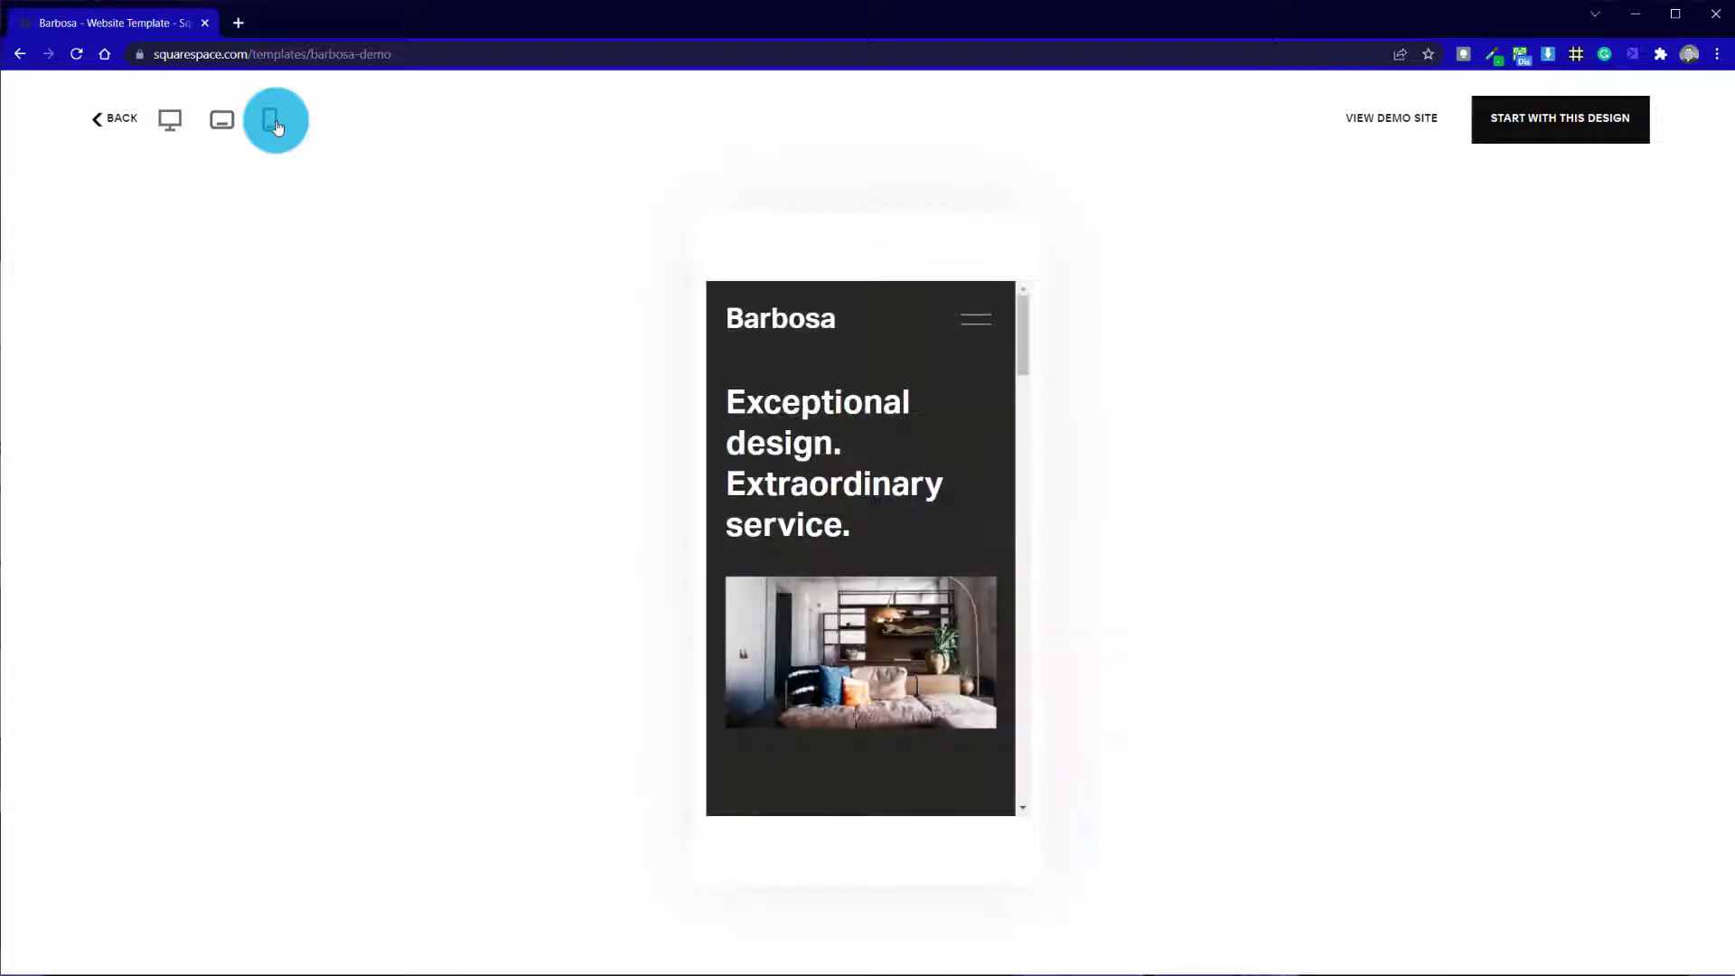
left_click(960, 373)
left_click_drag(1023, 335, 1046, 289)
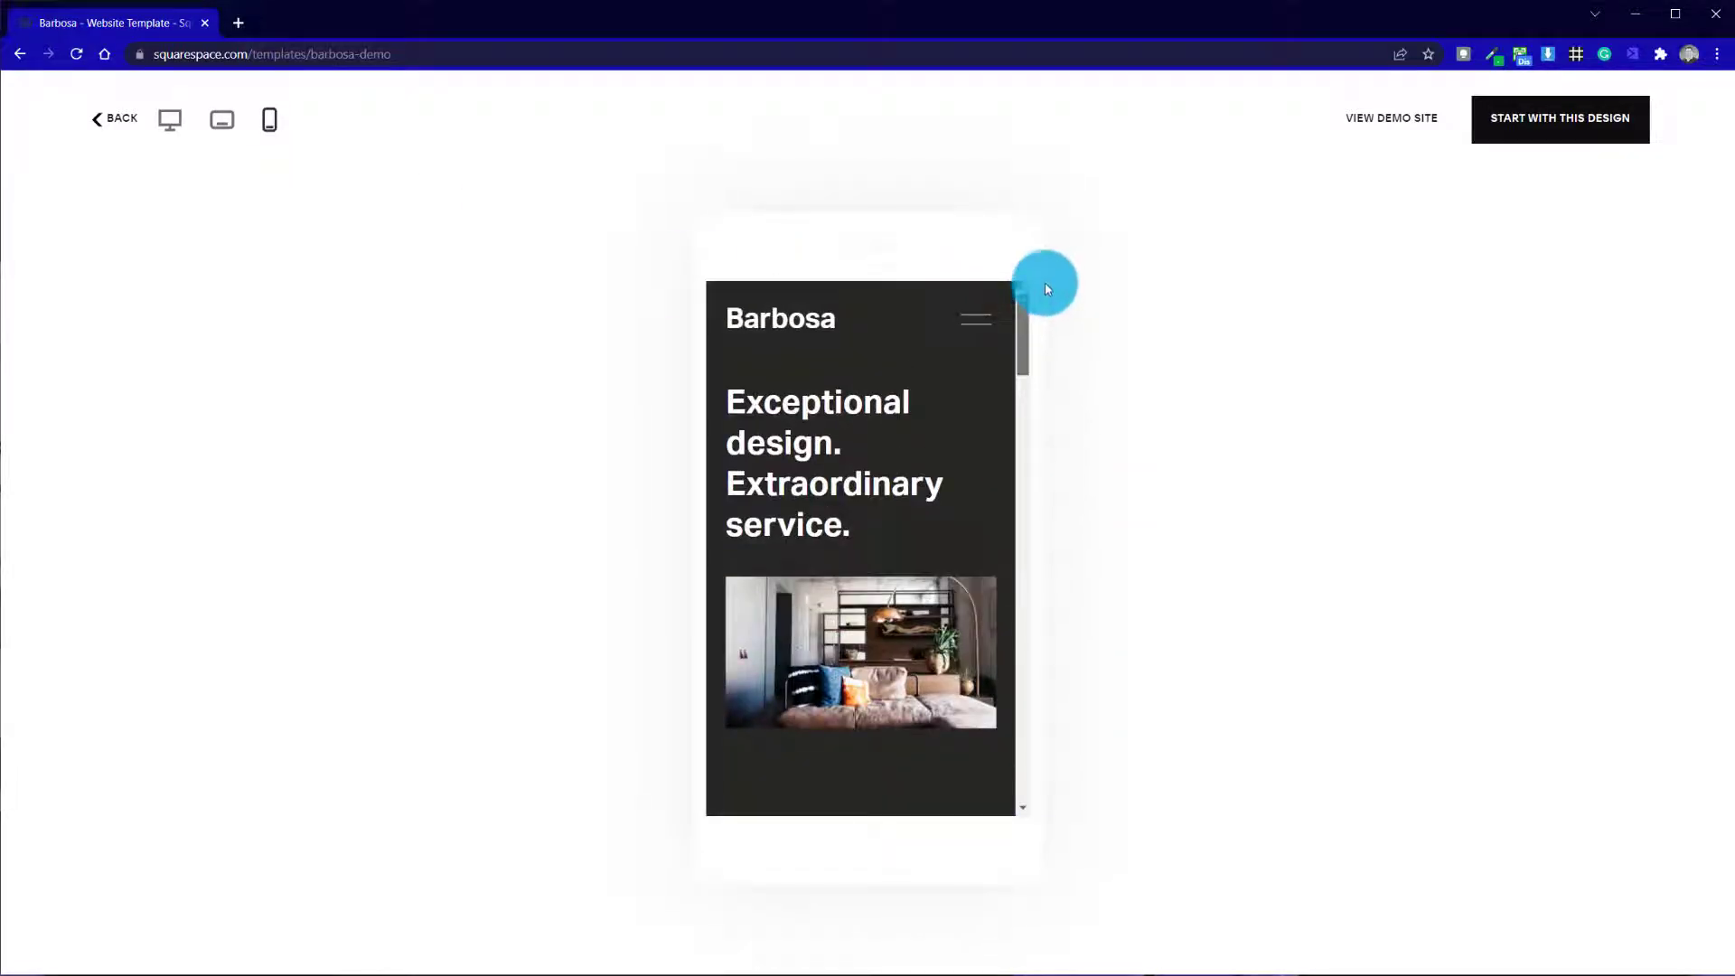
left_click(985, 323)
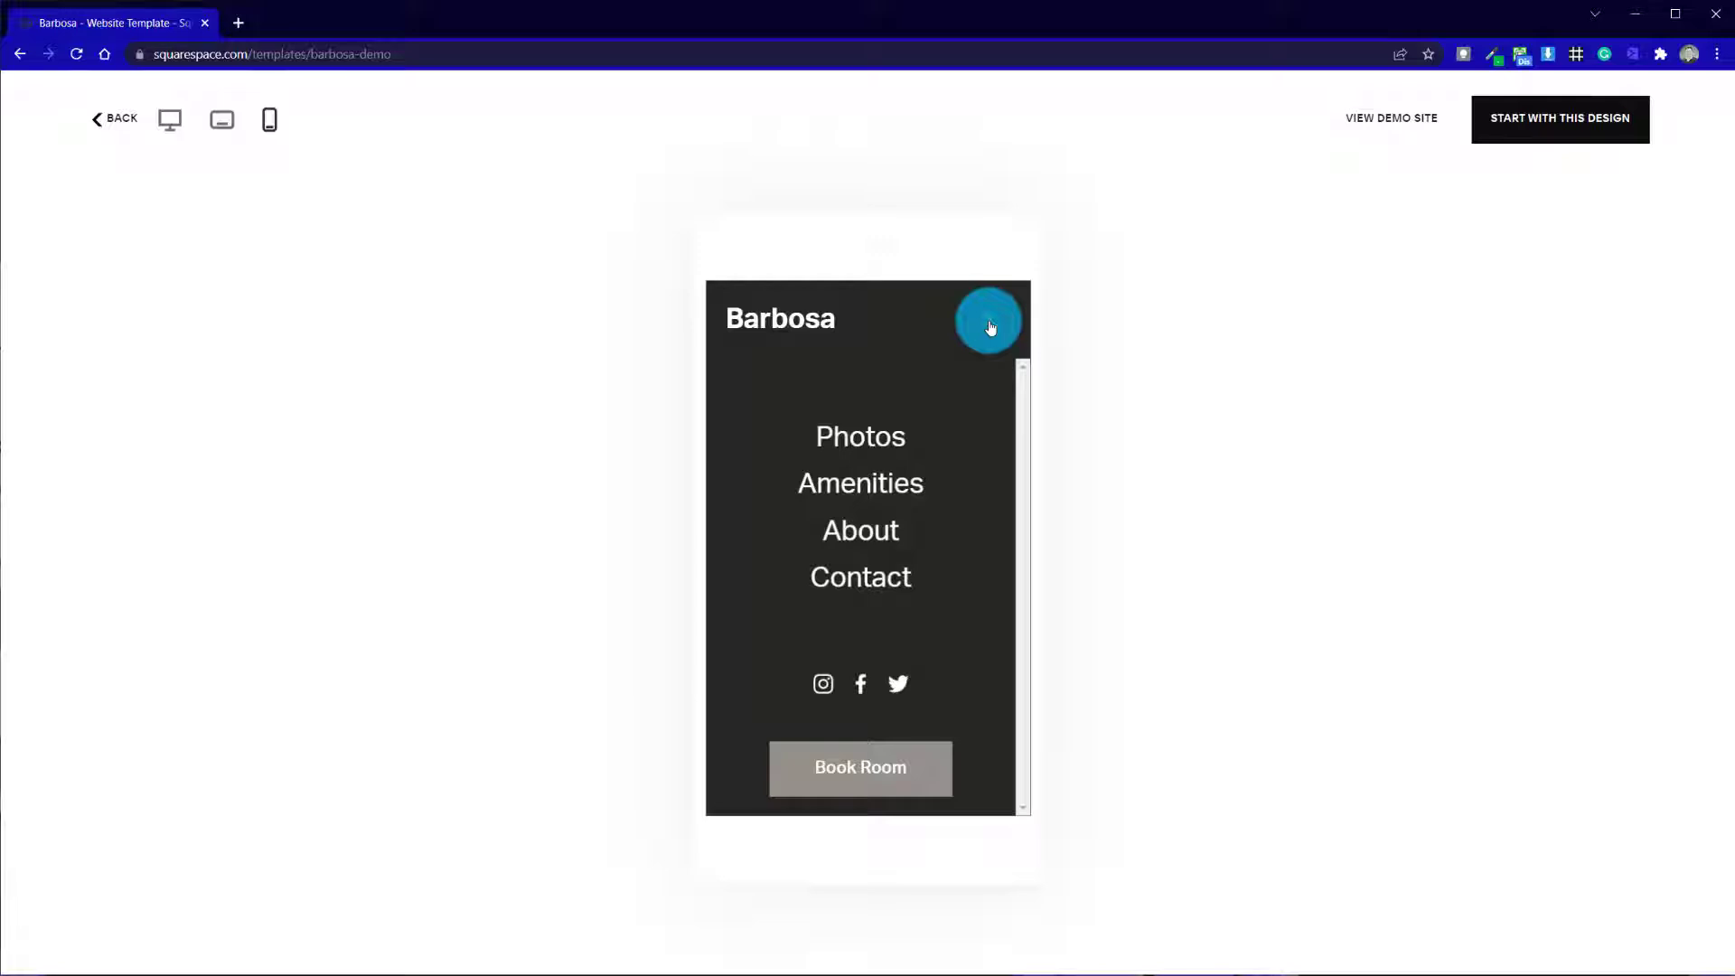
left_click(990, 327)
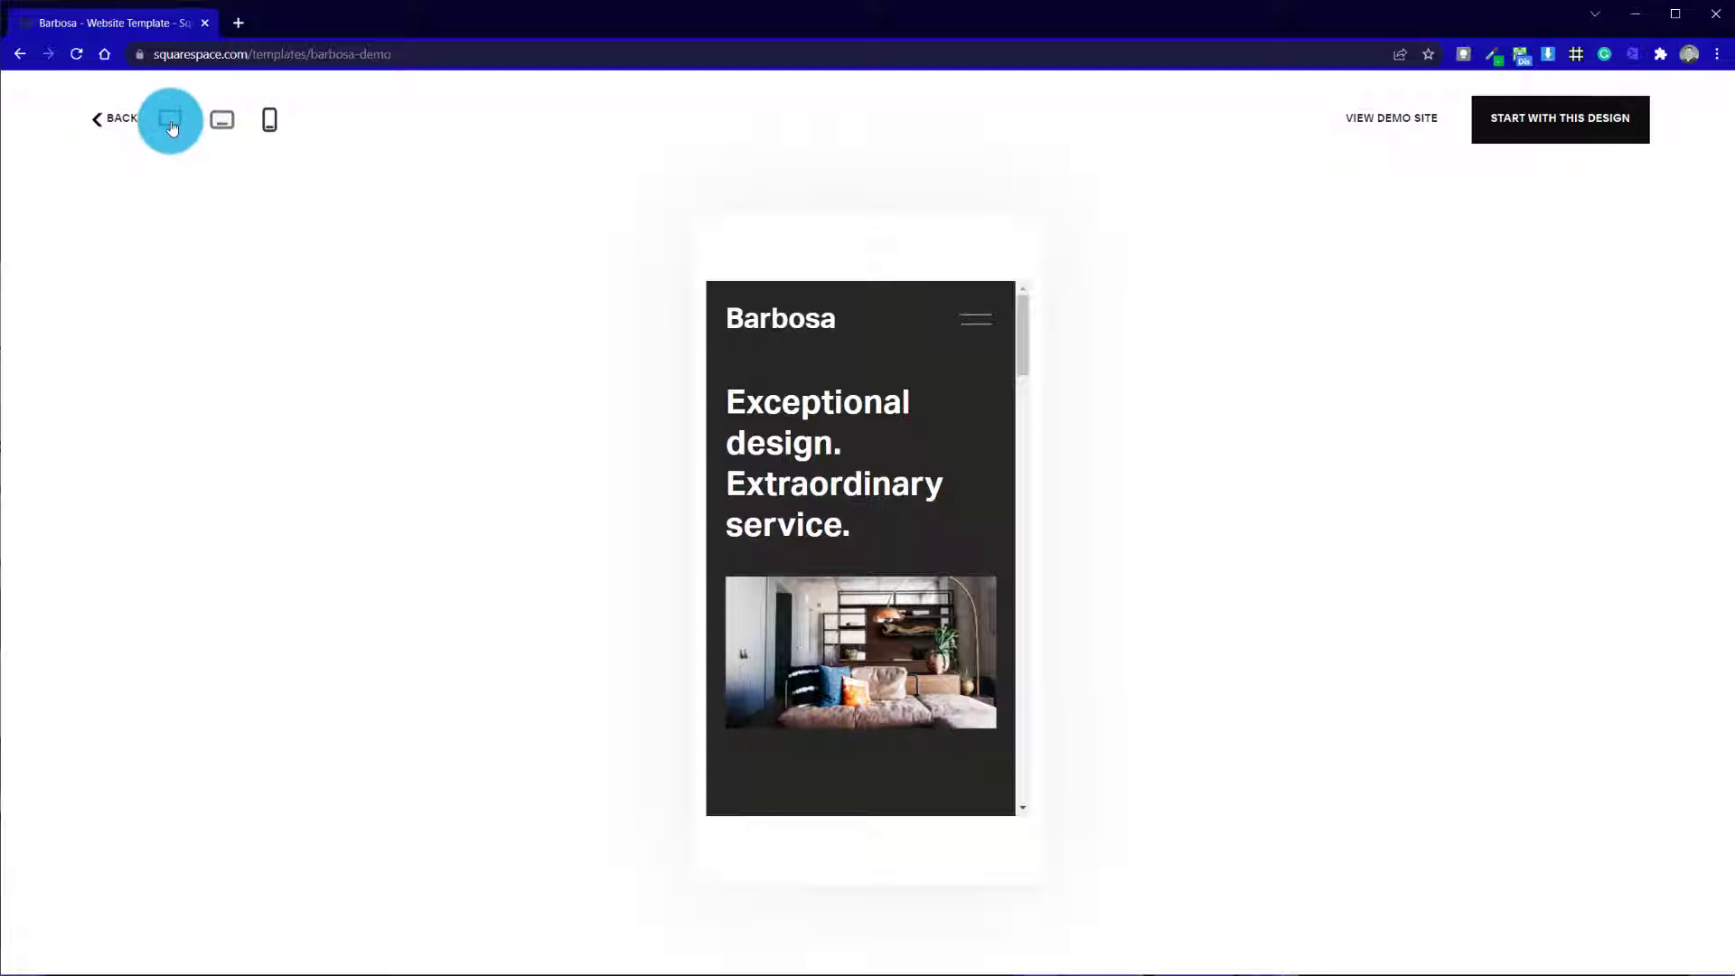
left_click(171, 120)
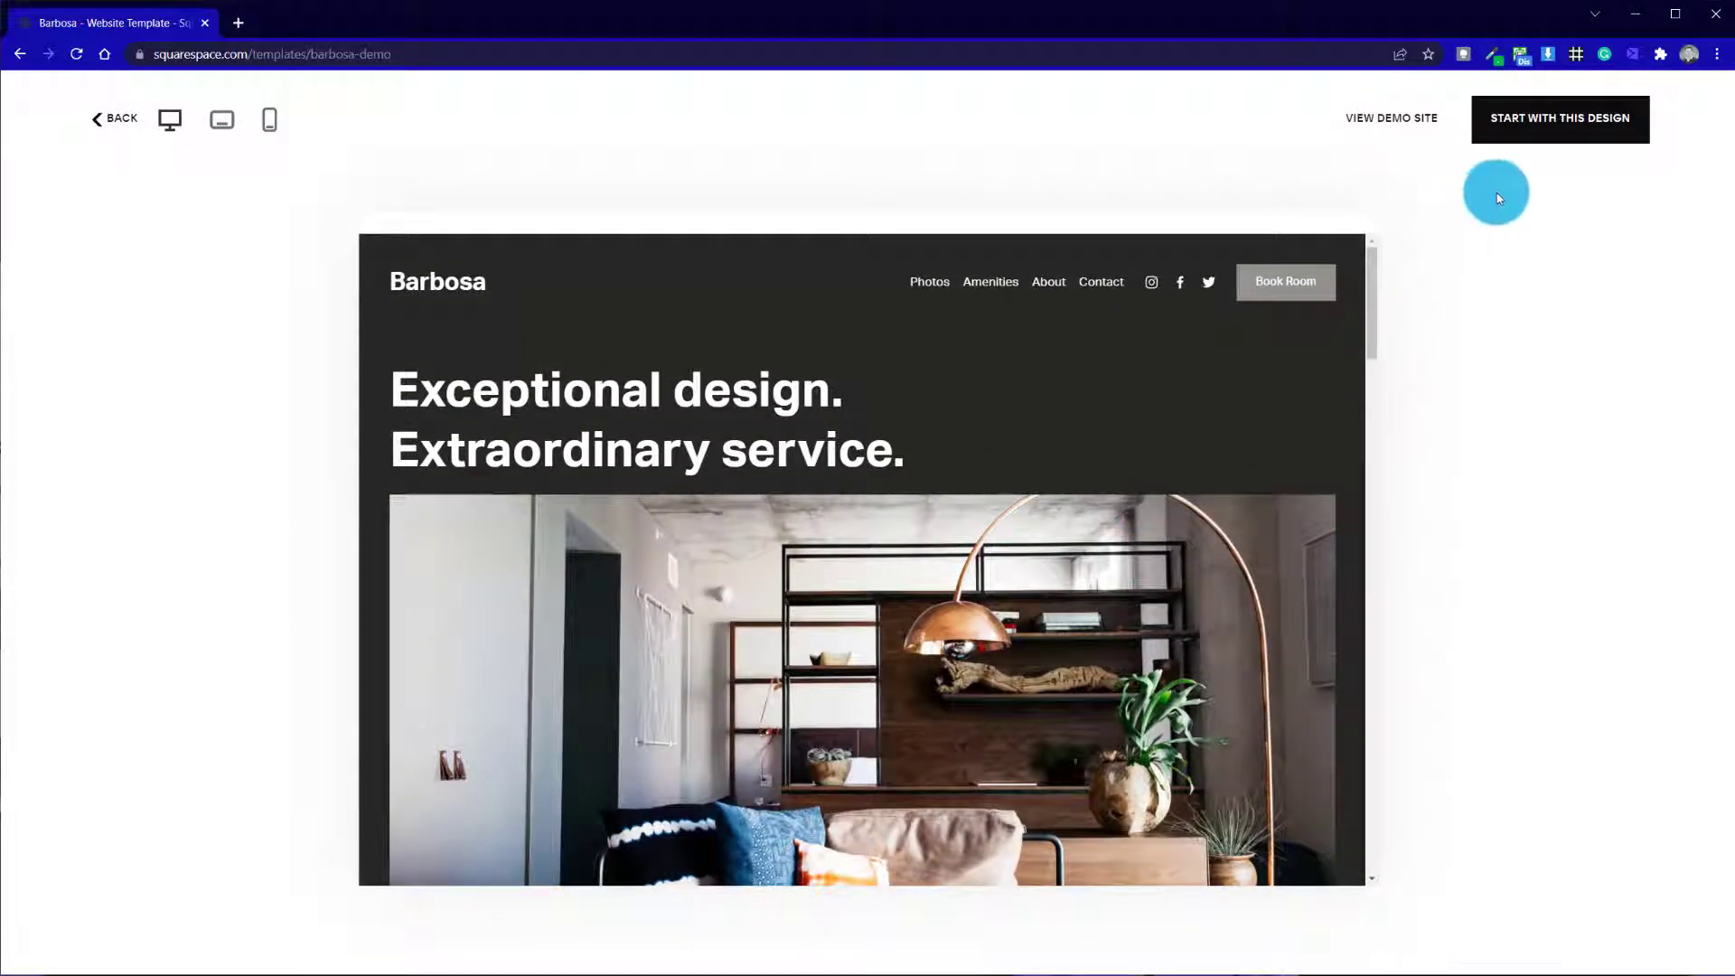
Start a site with the Barbosa design and set its site title to "My new website"
left_click(1577, 124)
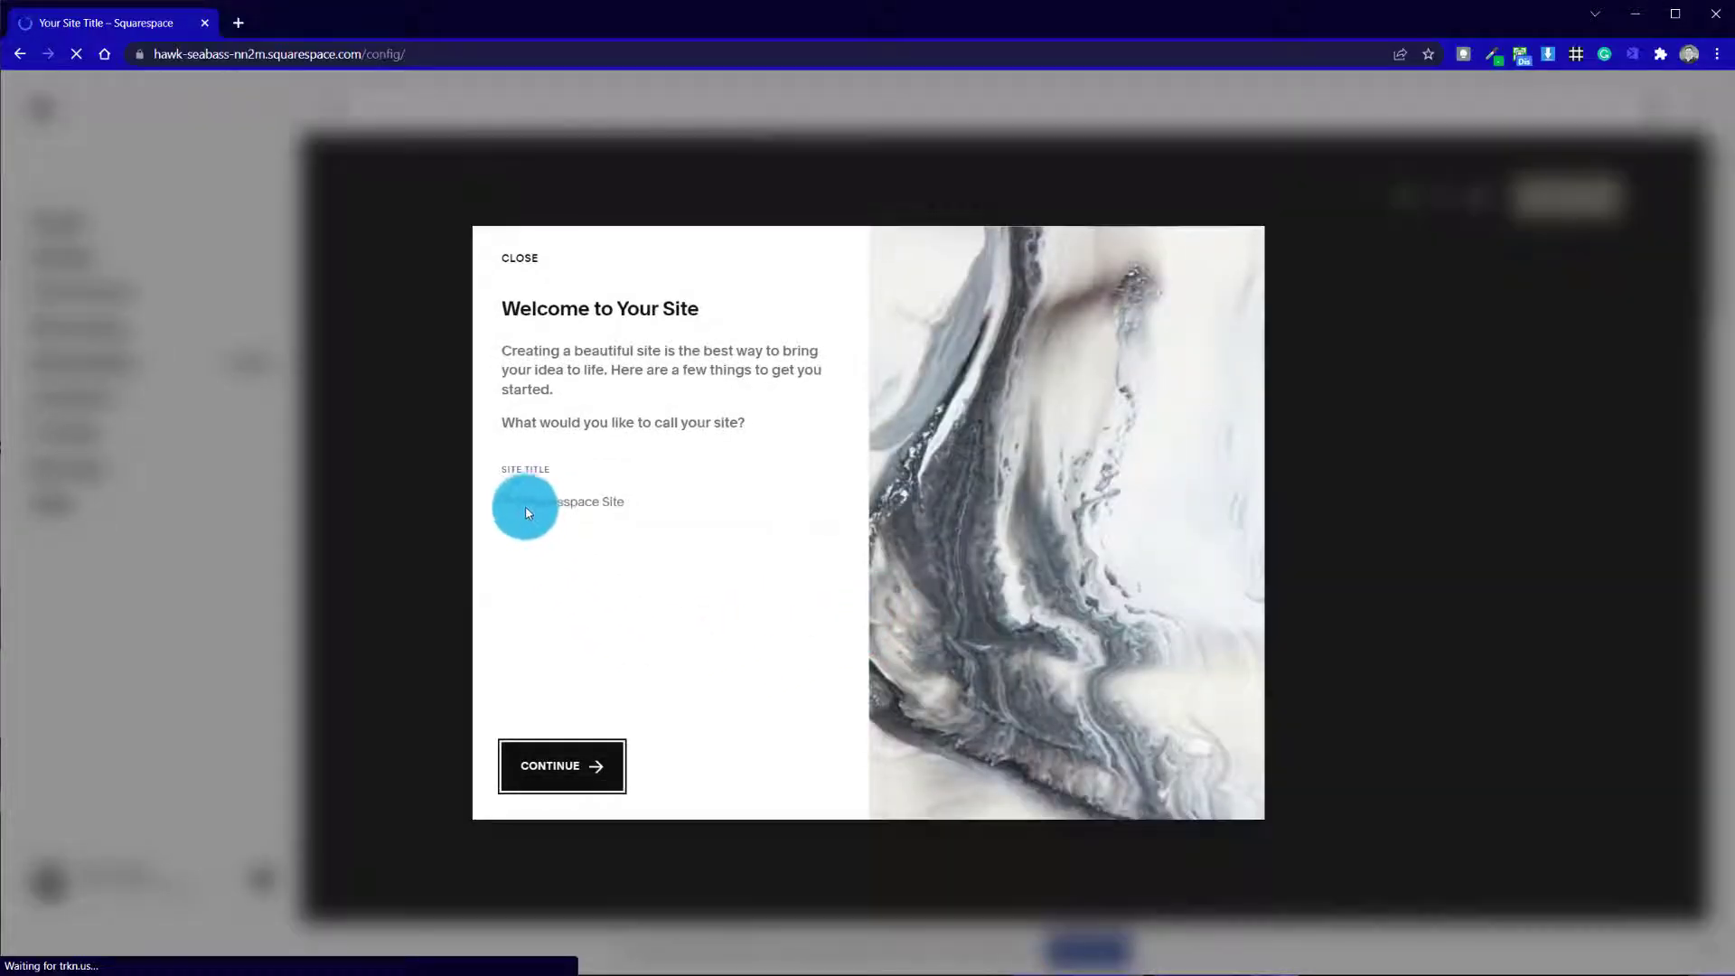
left_click(519, 502)
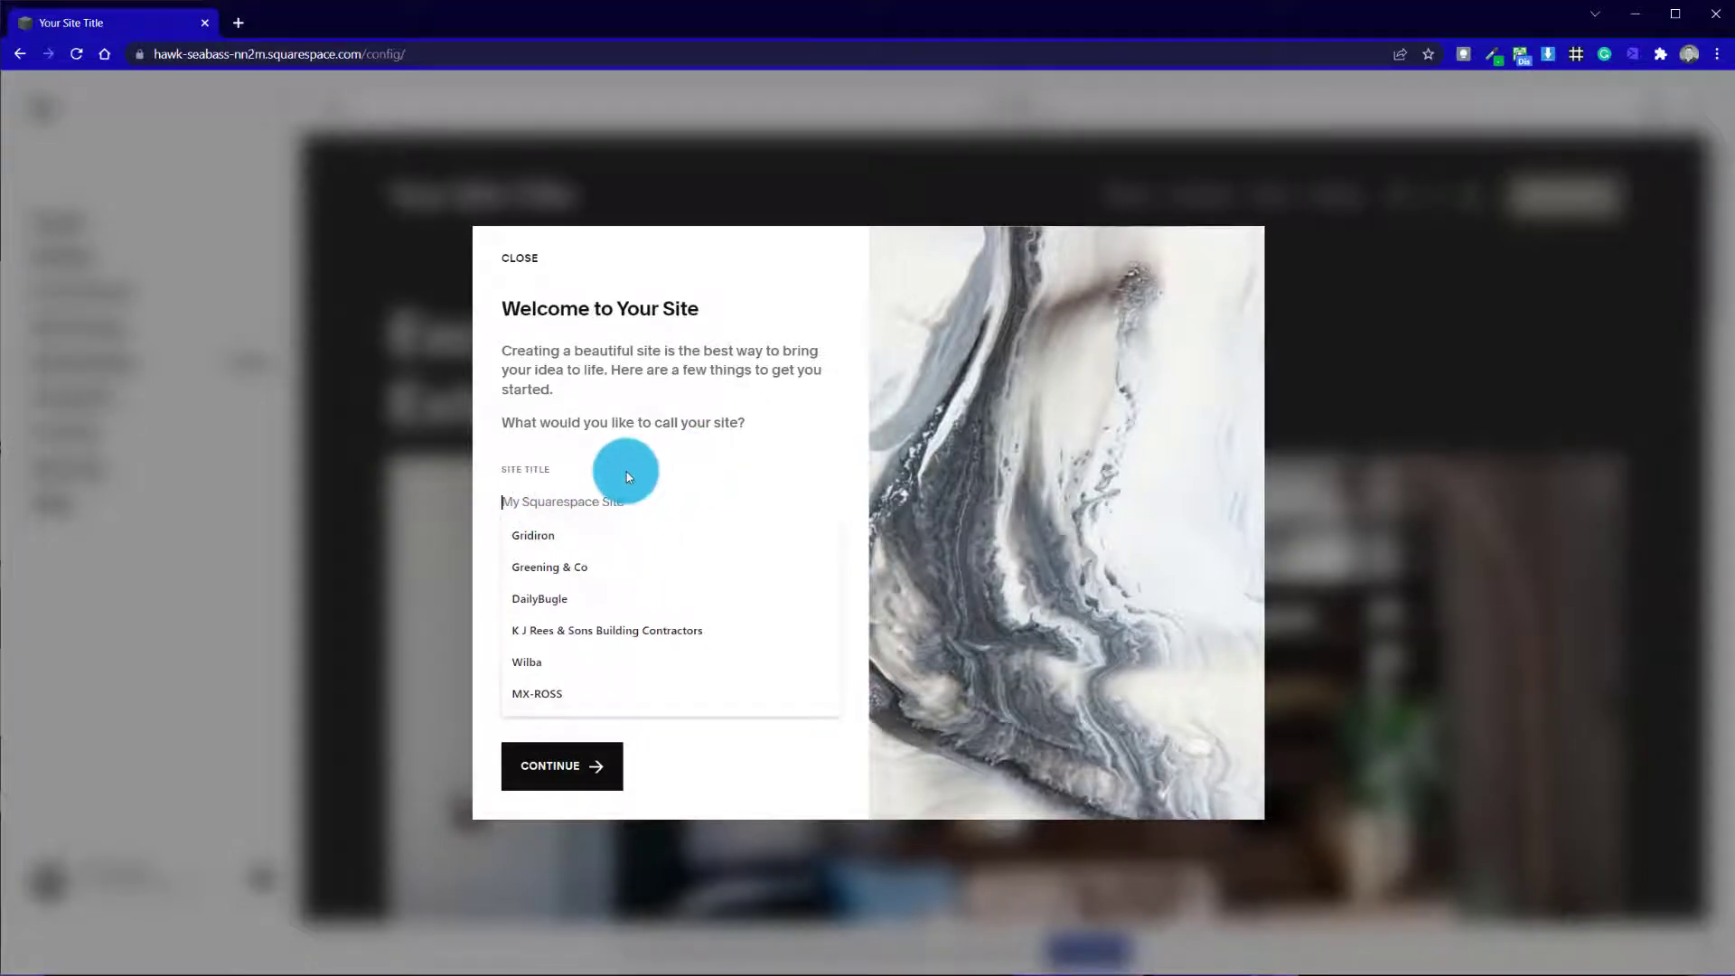
type("My new website")
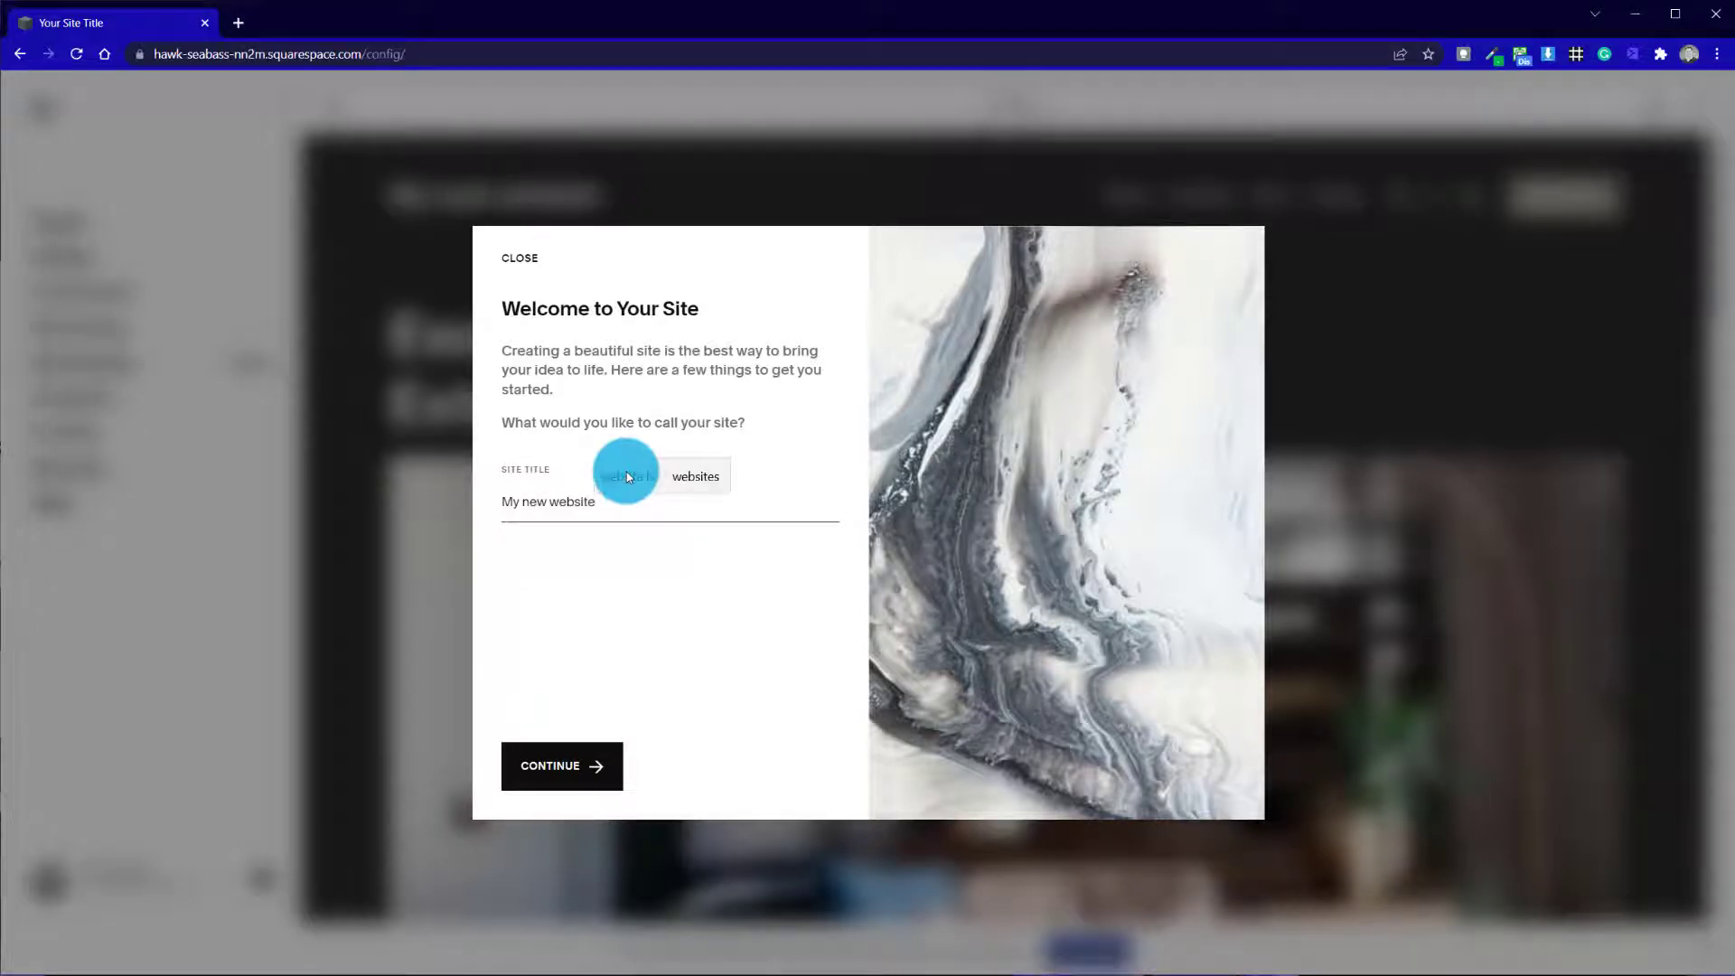
left_click(564, 765)
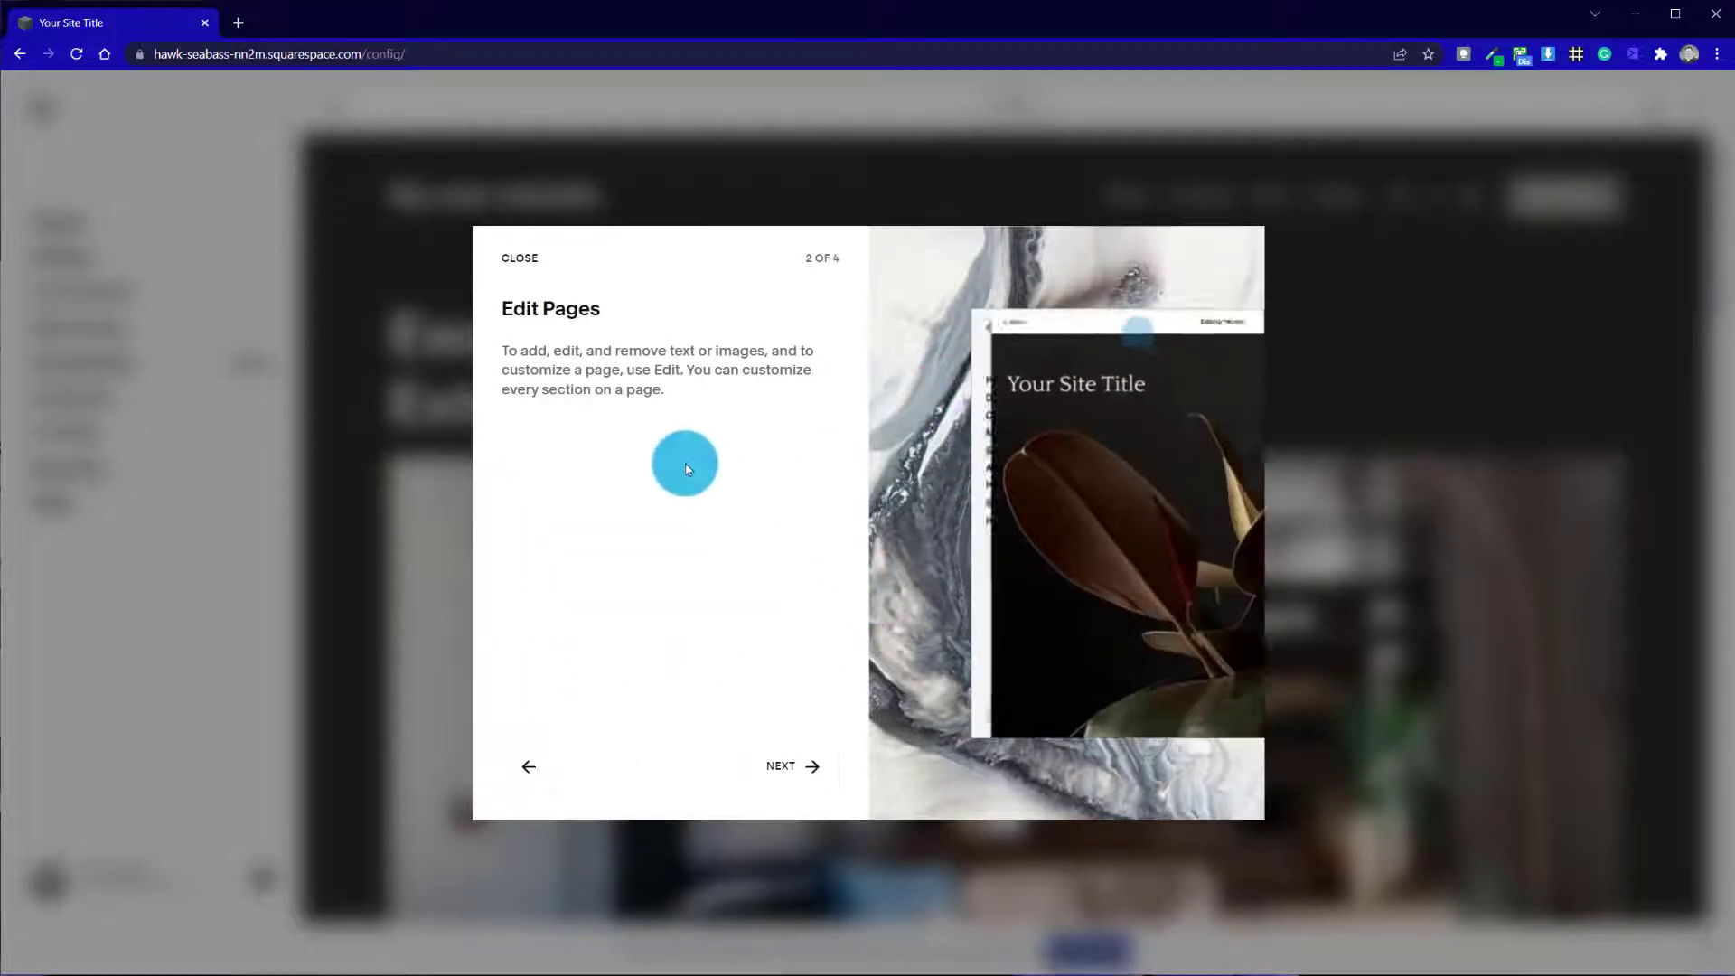
Go through the remaining welcome tips on editing, creating pages and styling, and finish the introduction
left_click(813, 779)
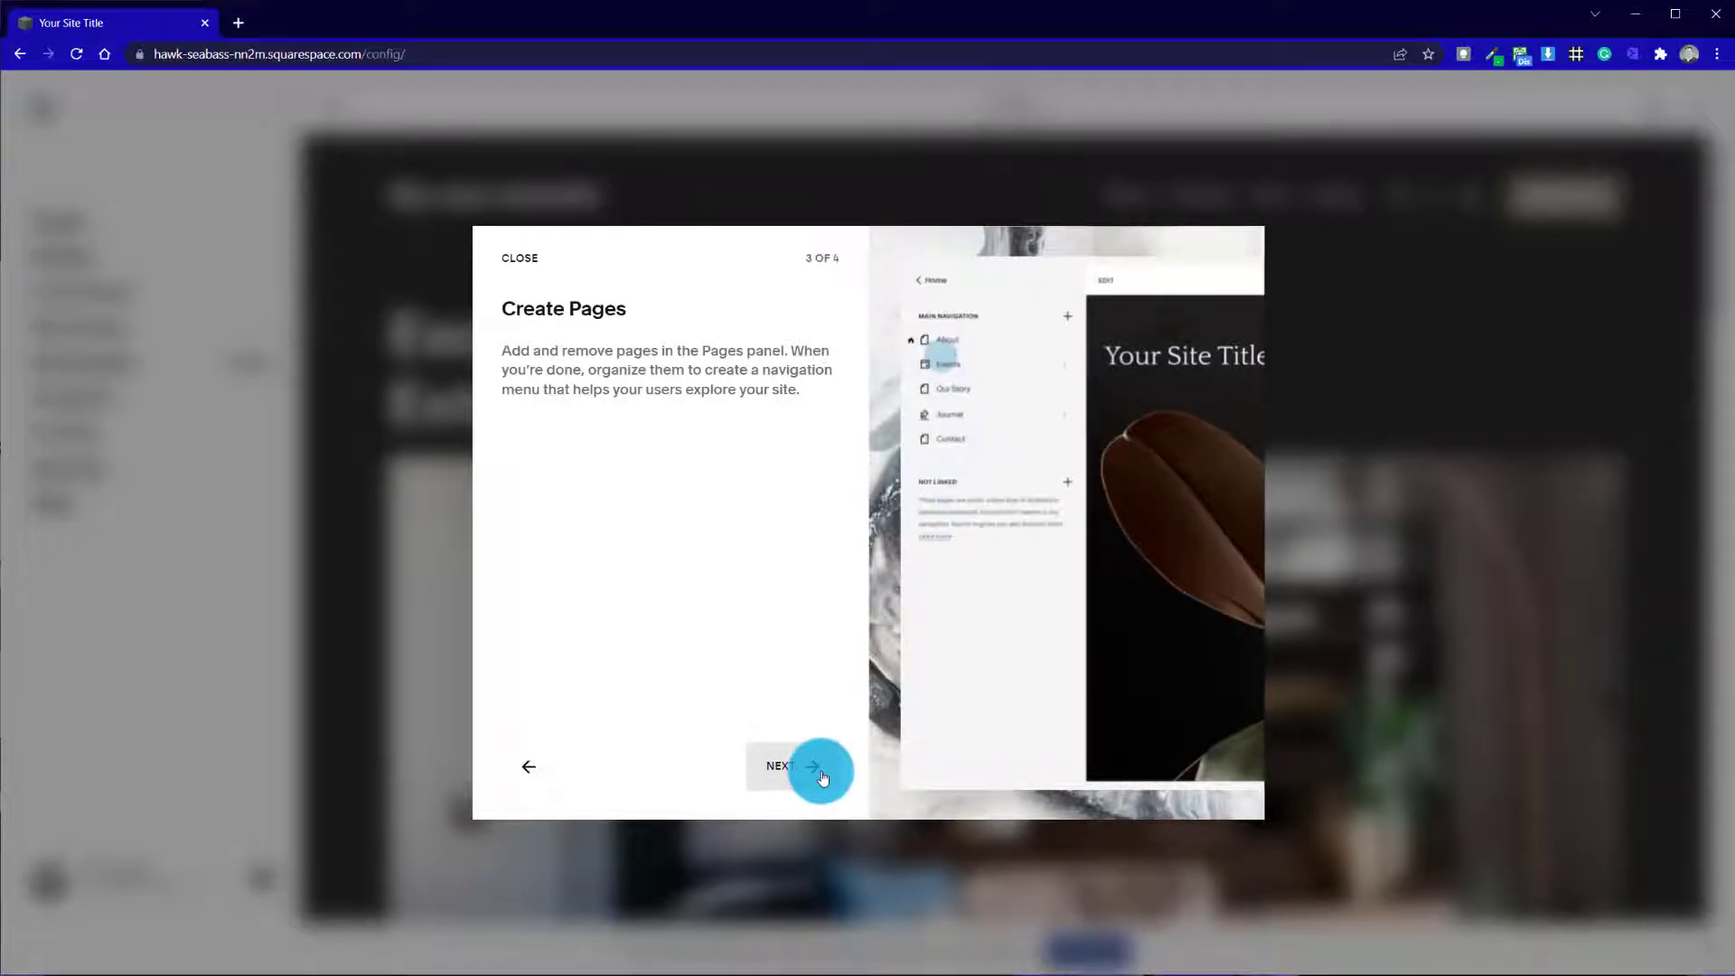
left_click(817, 768)
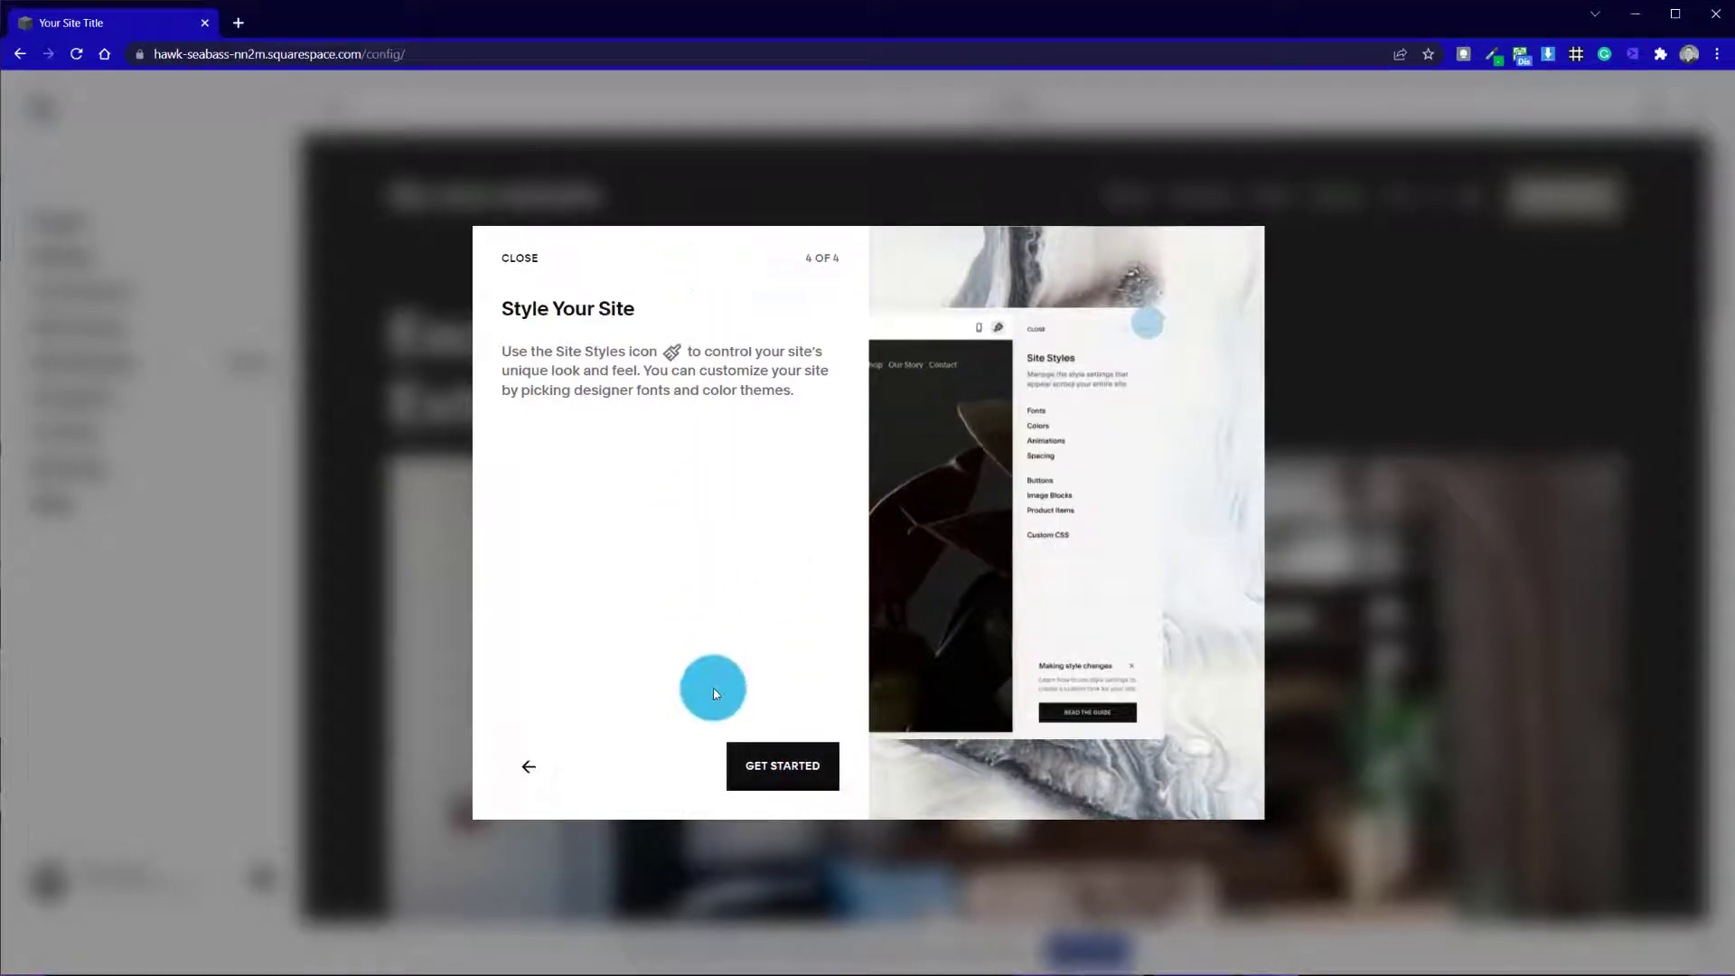
left_click(759, 765)
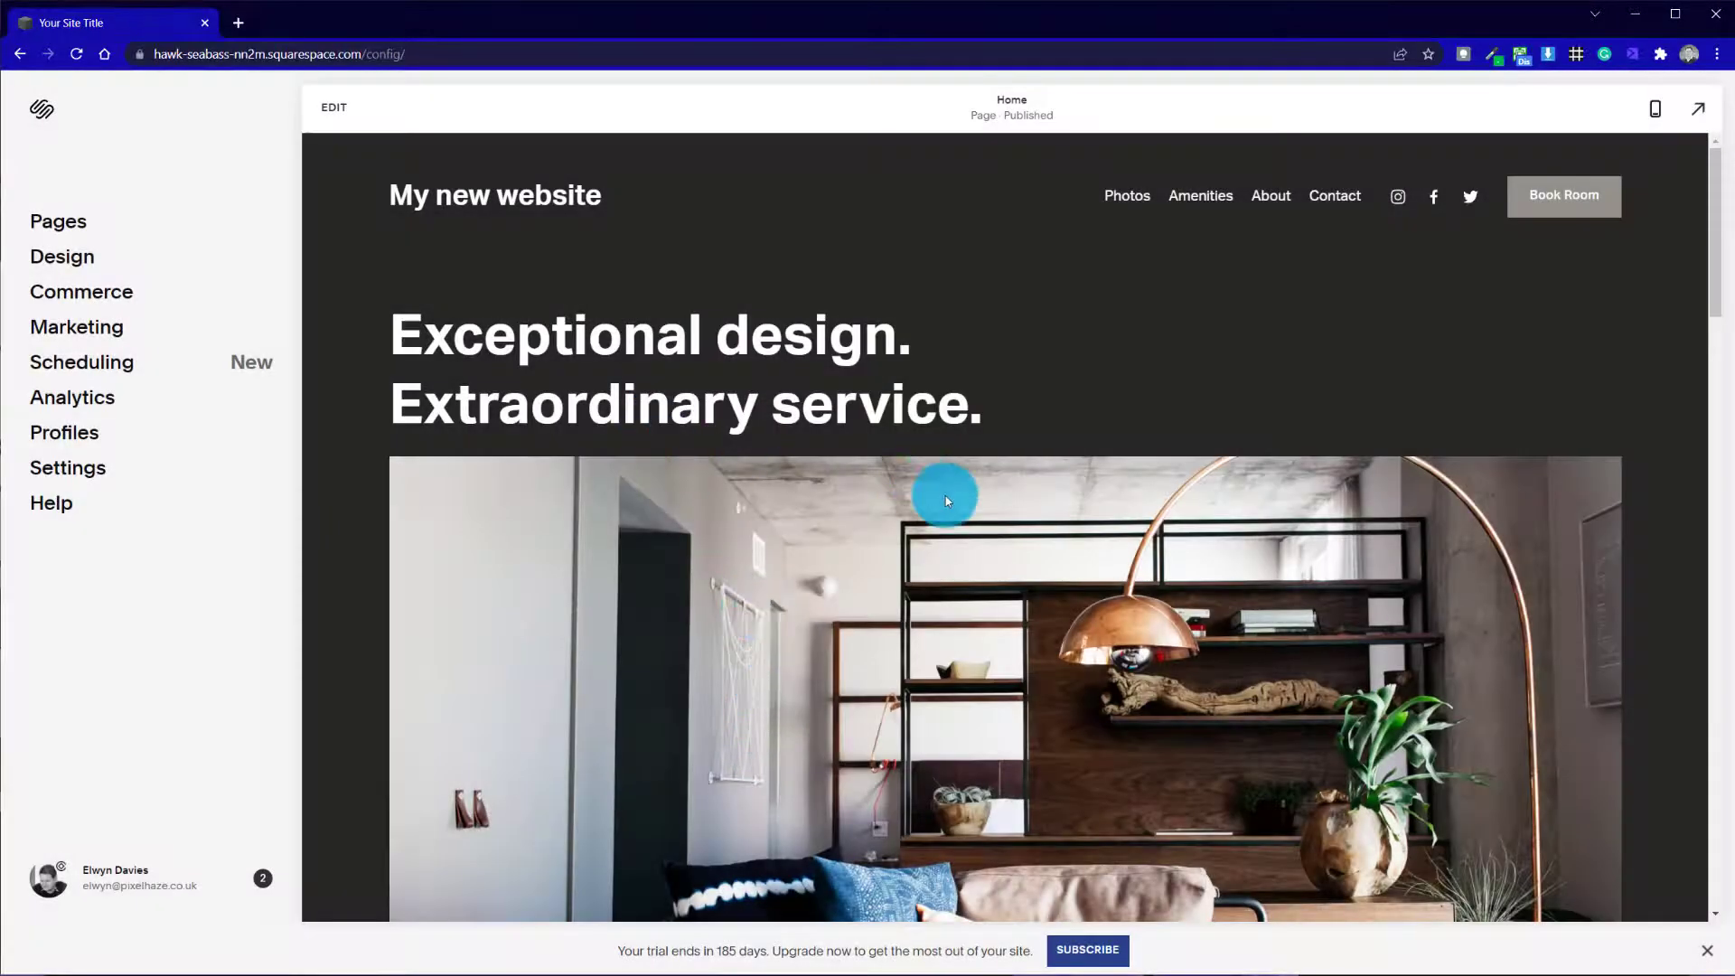
Examine the new site's home page from the header down to the footer
scroll(947, 500, "down", 5)
scroll(947, 500, "up", 5)
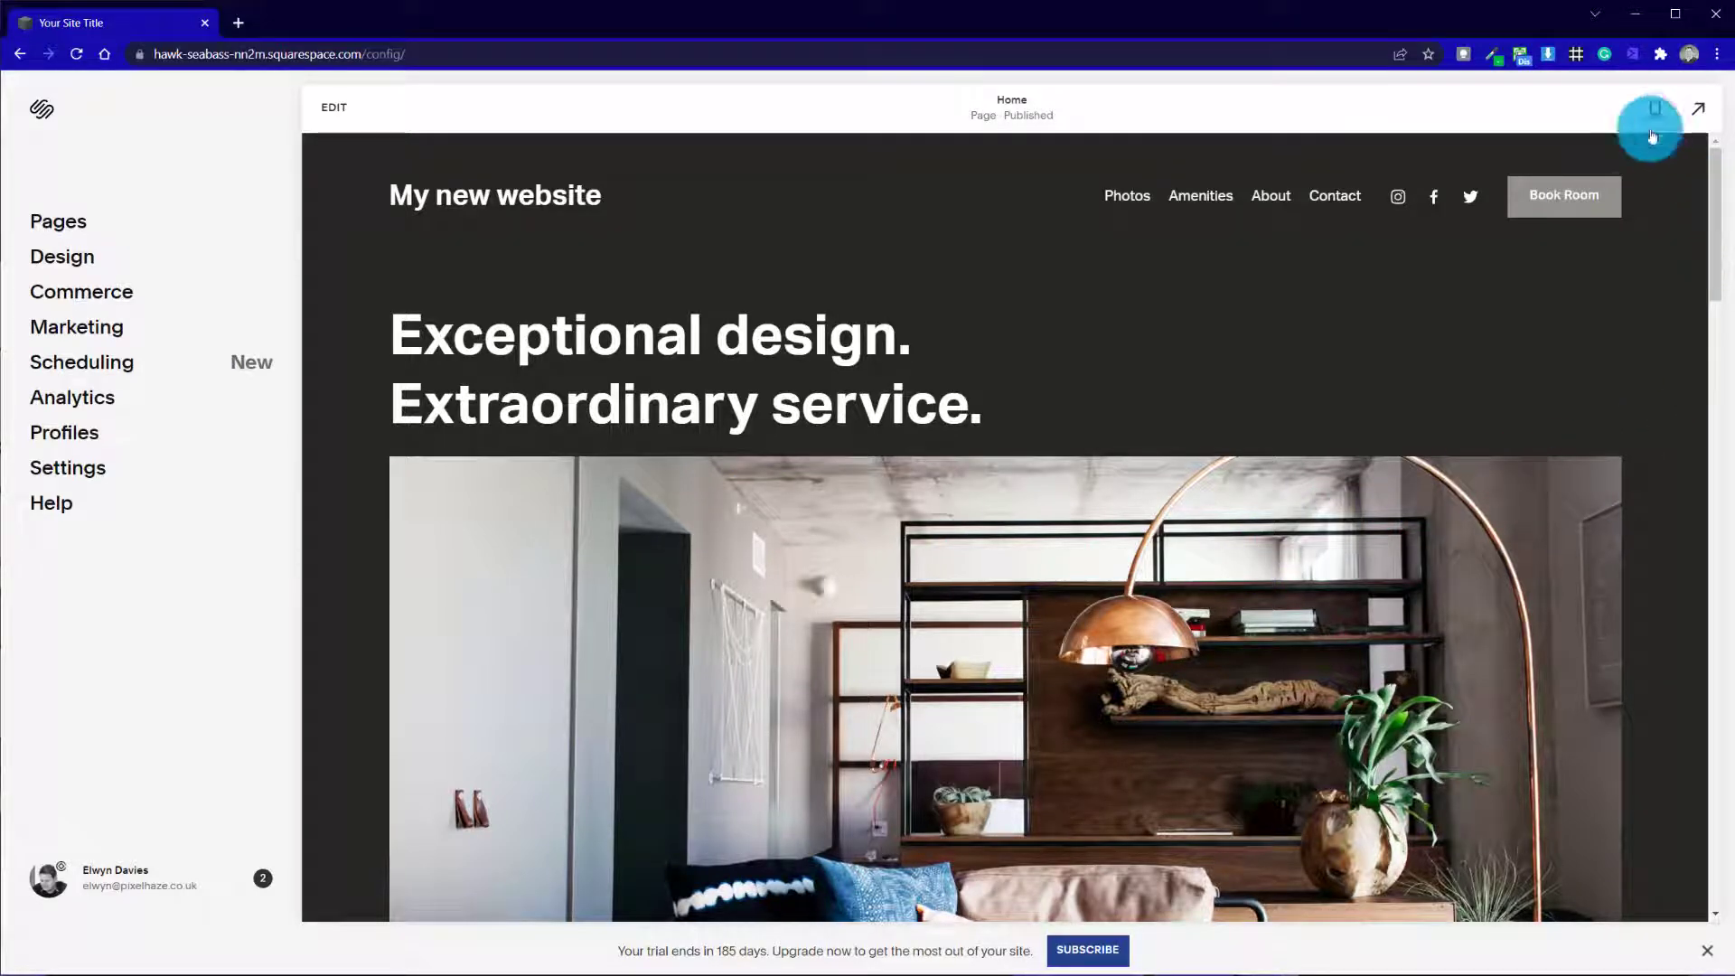
scroll(1711, 228, "down", 20)
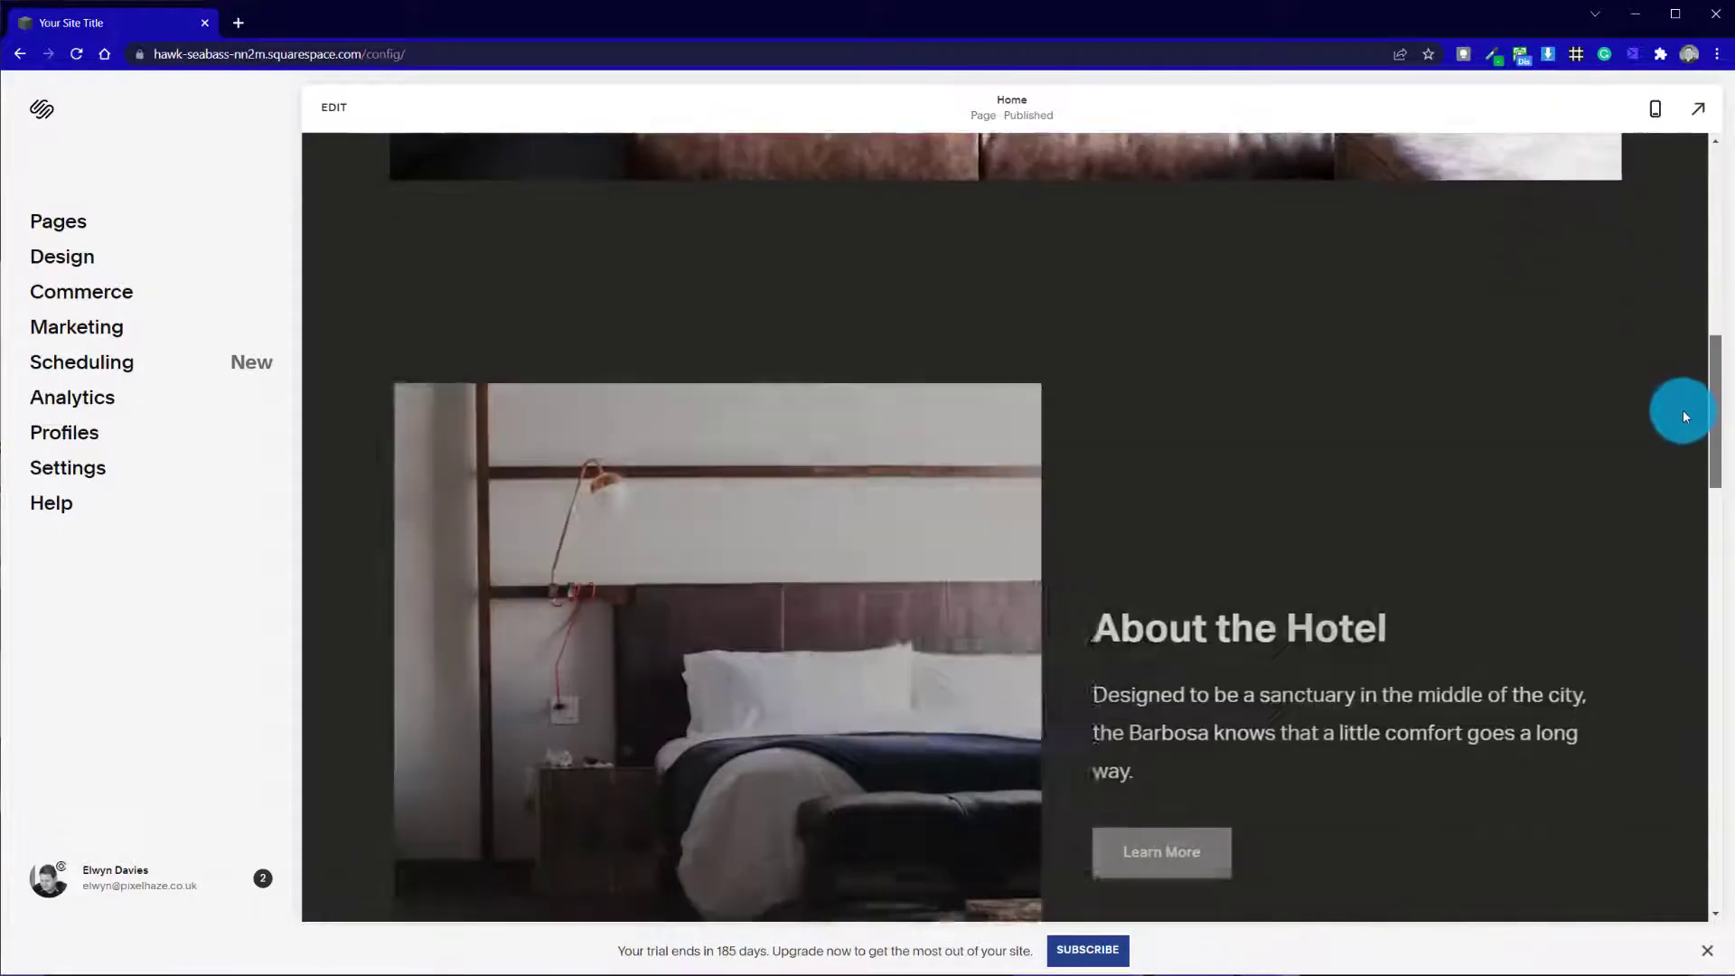
scroll(1672, 754, "down", 5)
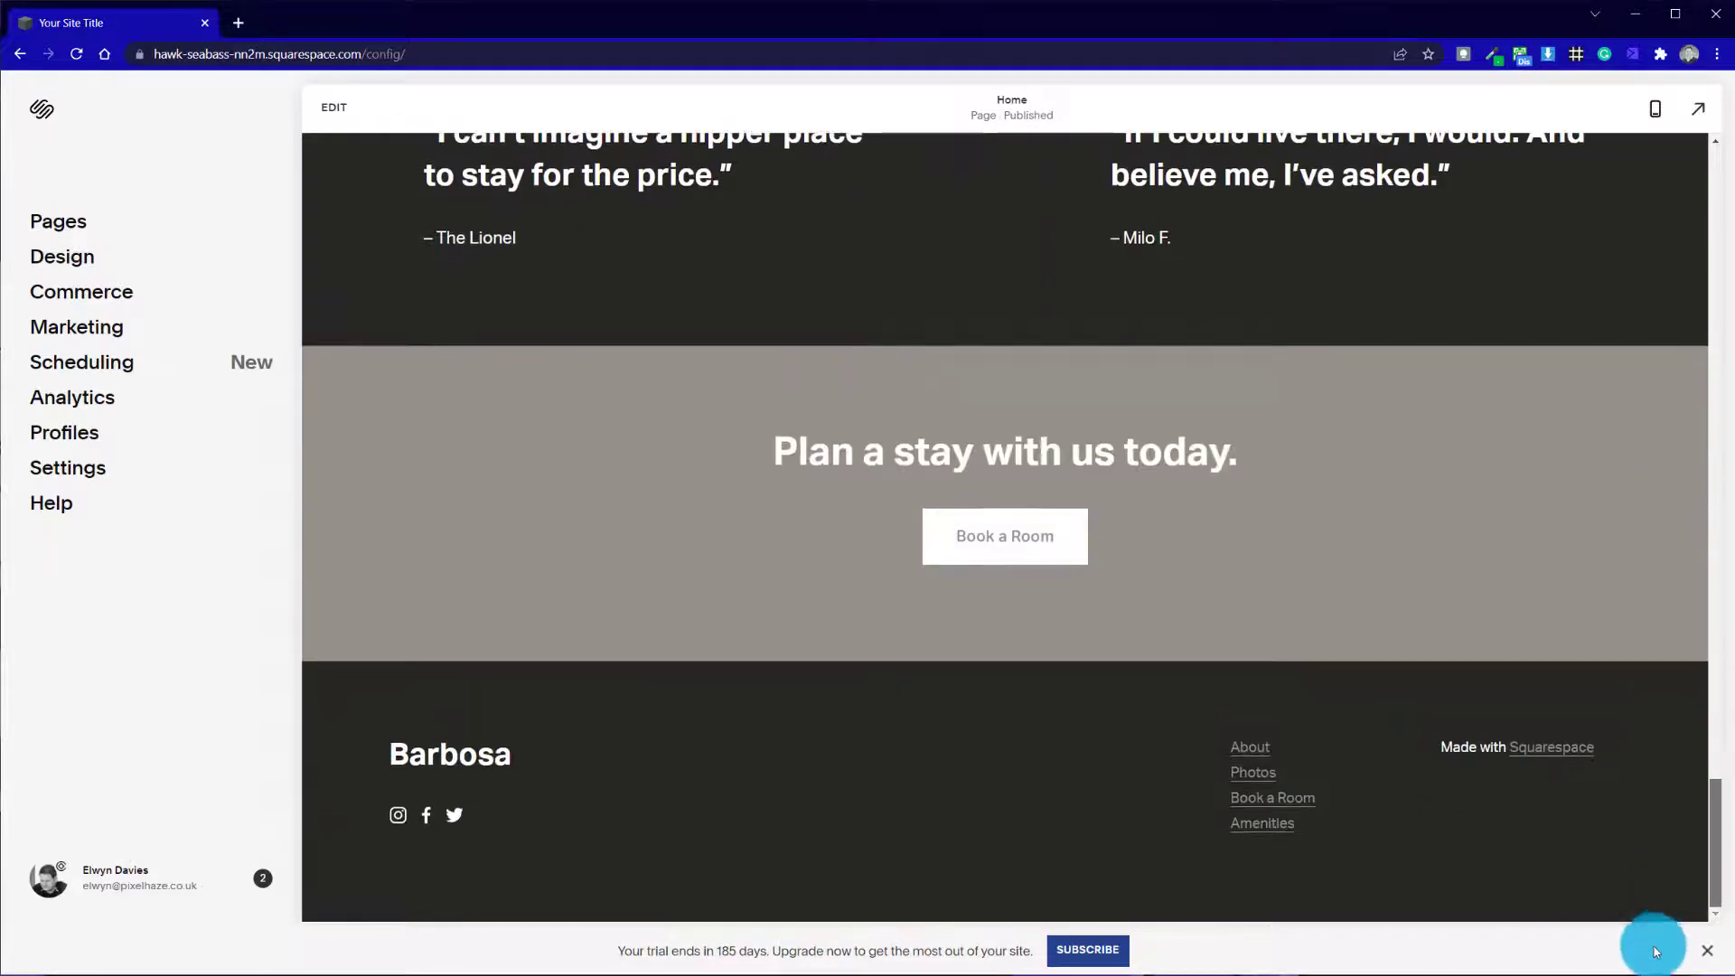
scroll(1658, 801, "up", 10)
scroll(1633, 407, "up", 15)
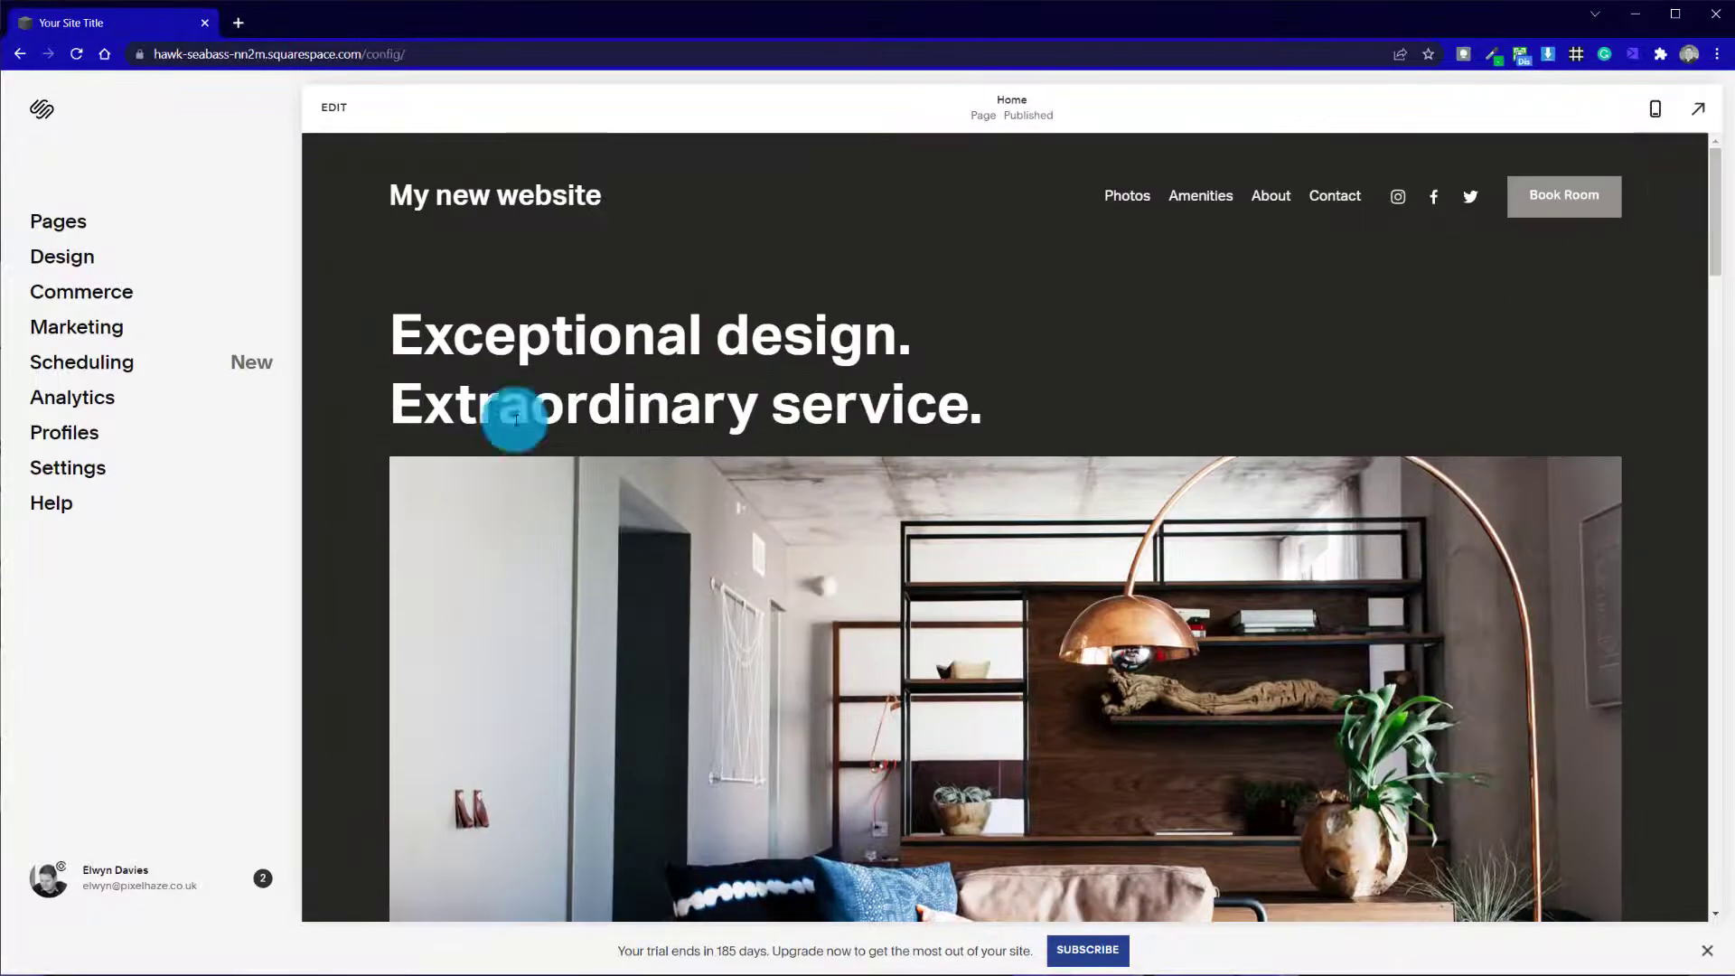
Remove the Photos and Amenities demo pages from the site's main navigation
left_click(69, 229)
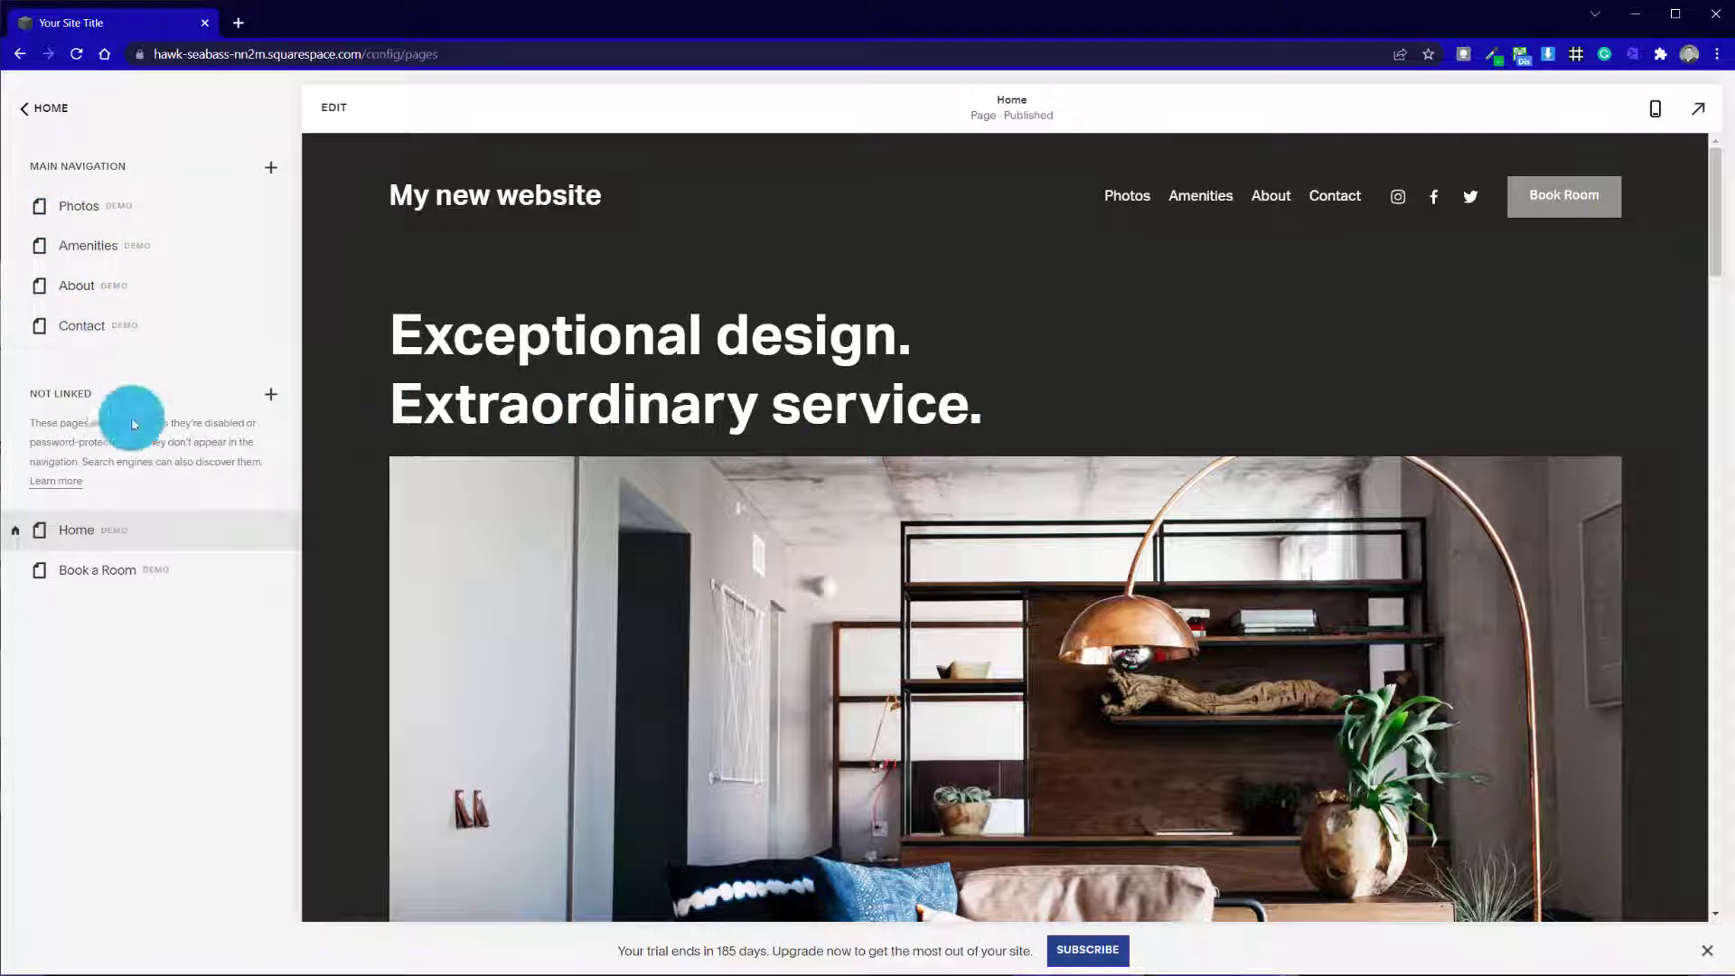
left_click(23, 212)
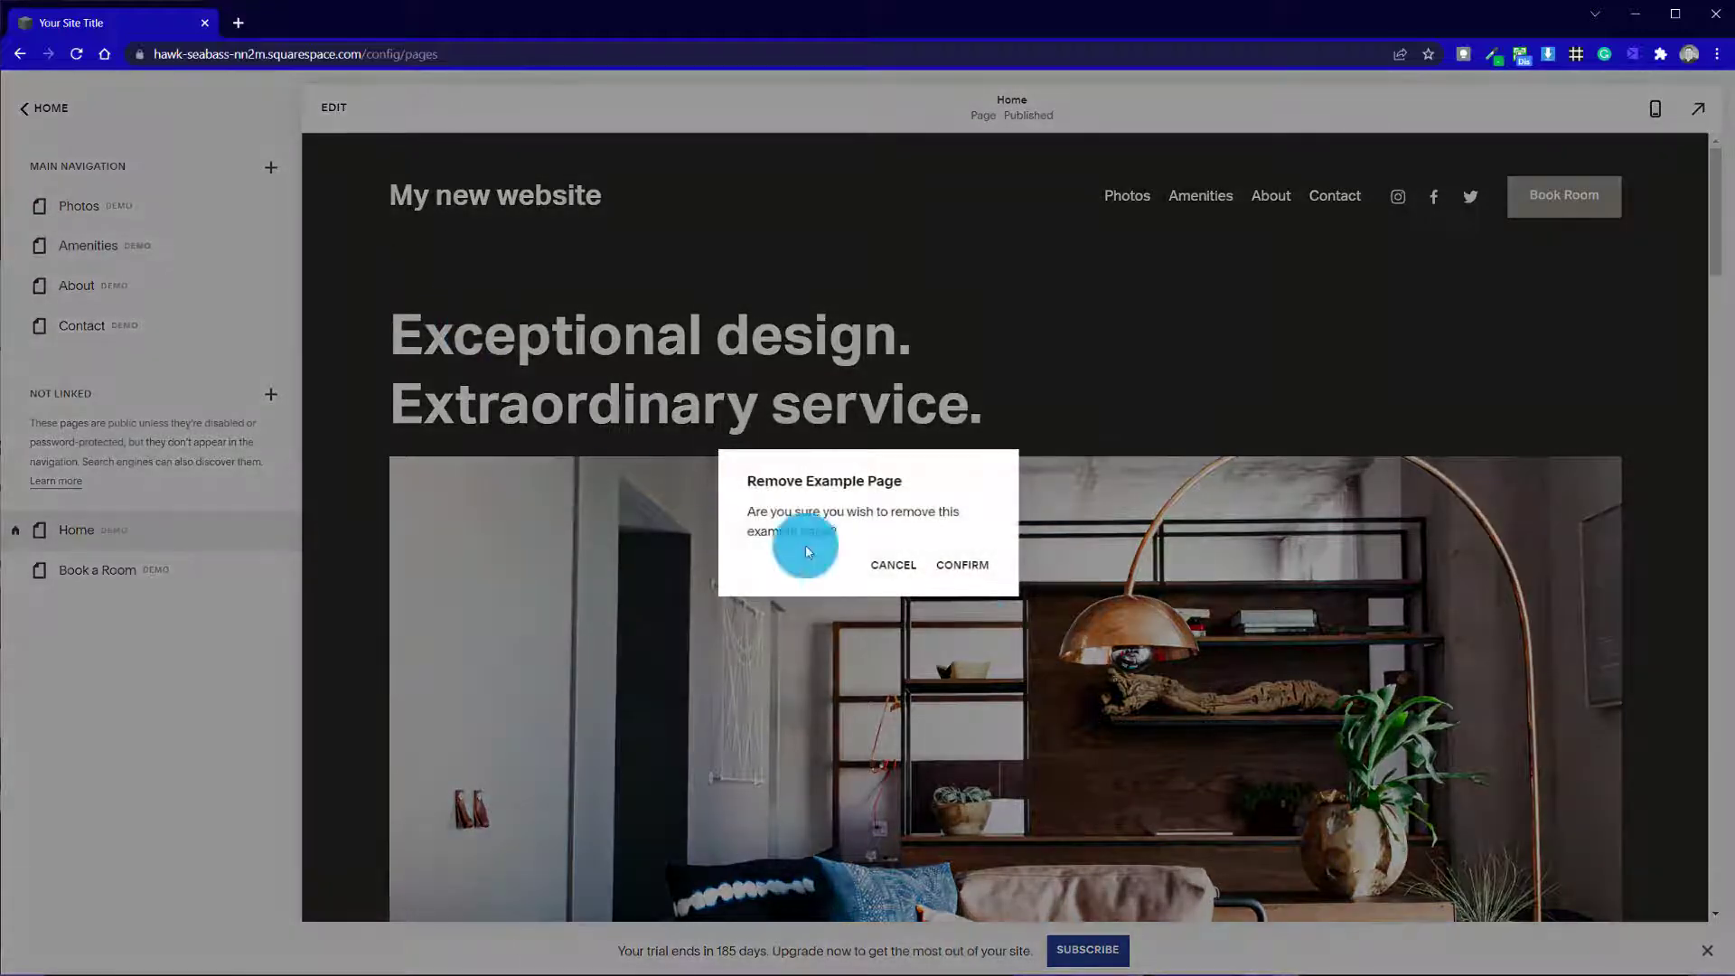
left_click(969, 569)
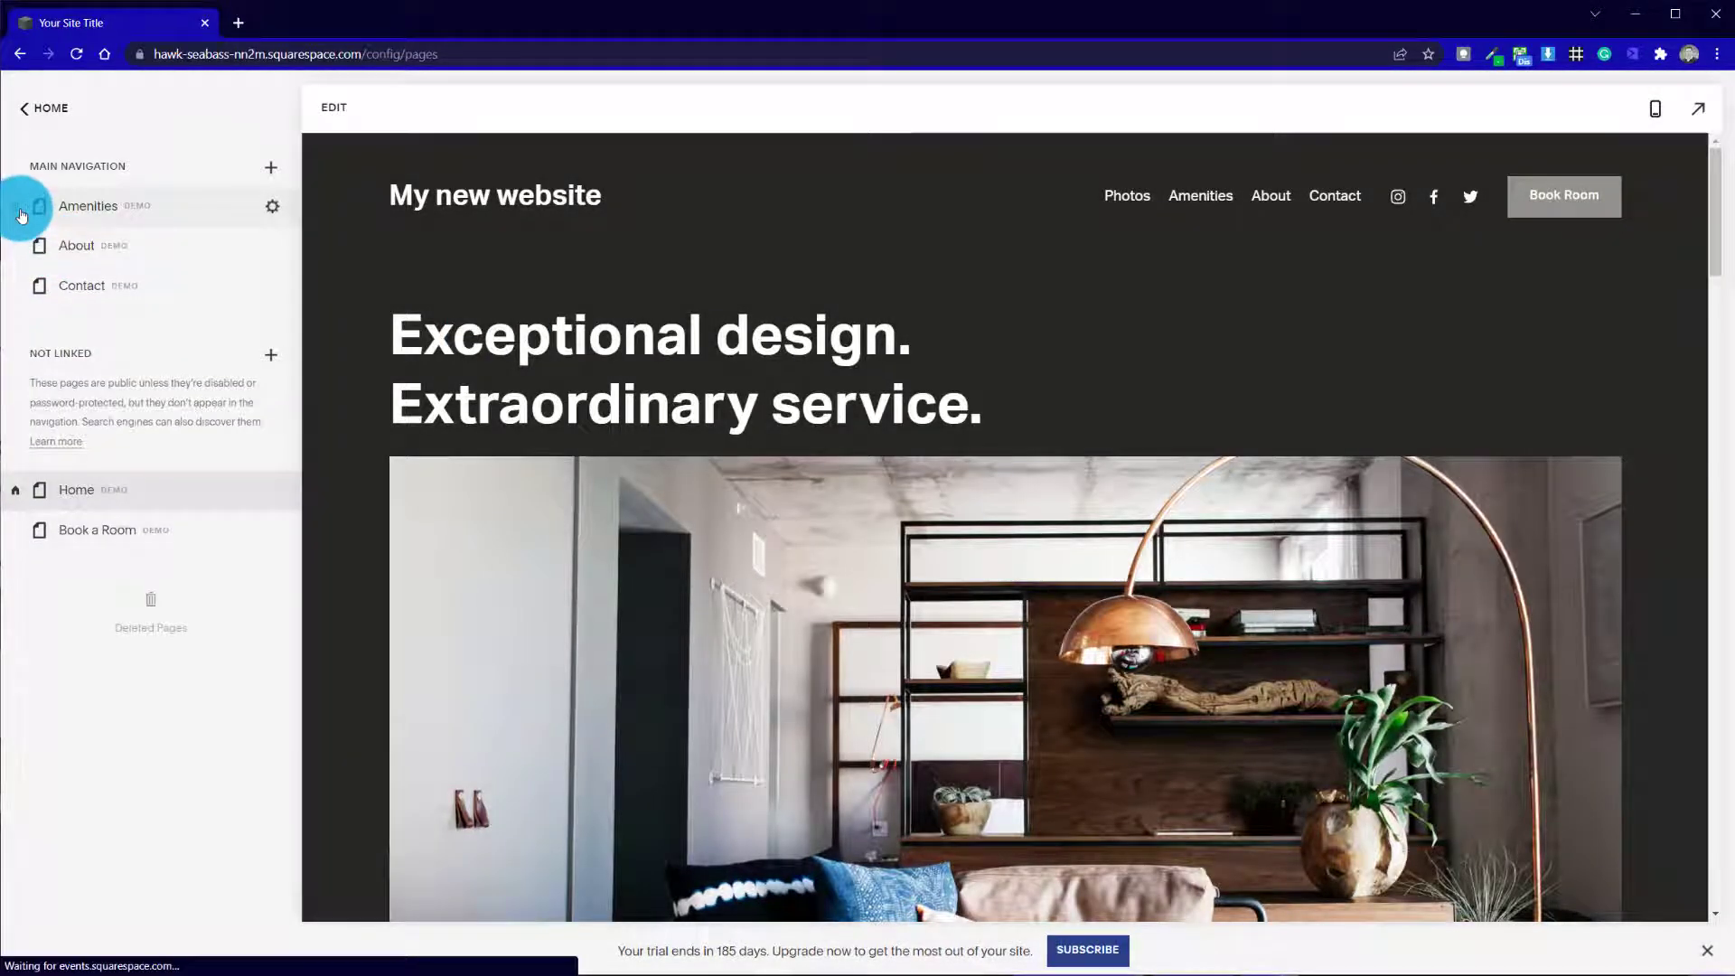
left_click(22, 213)
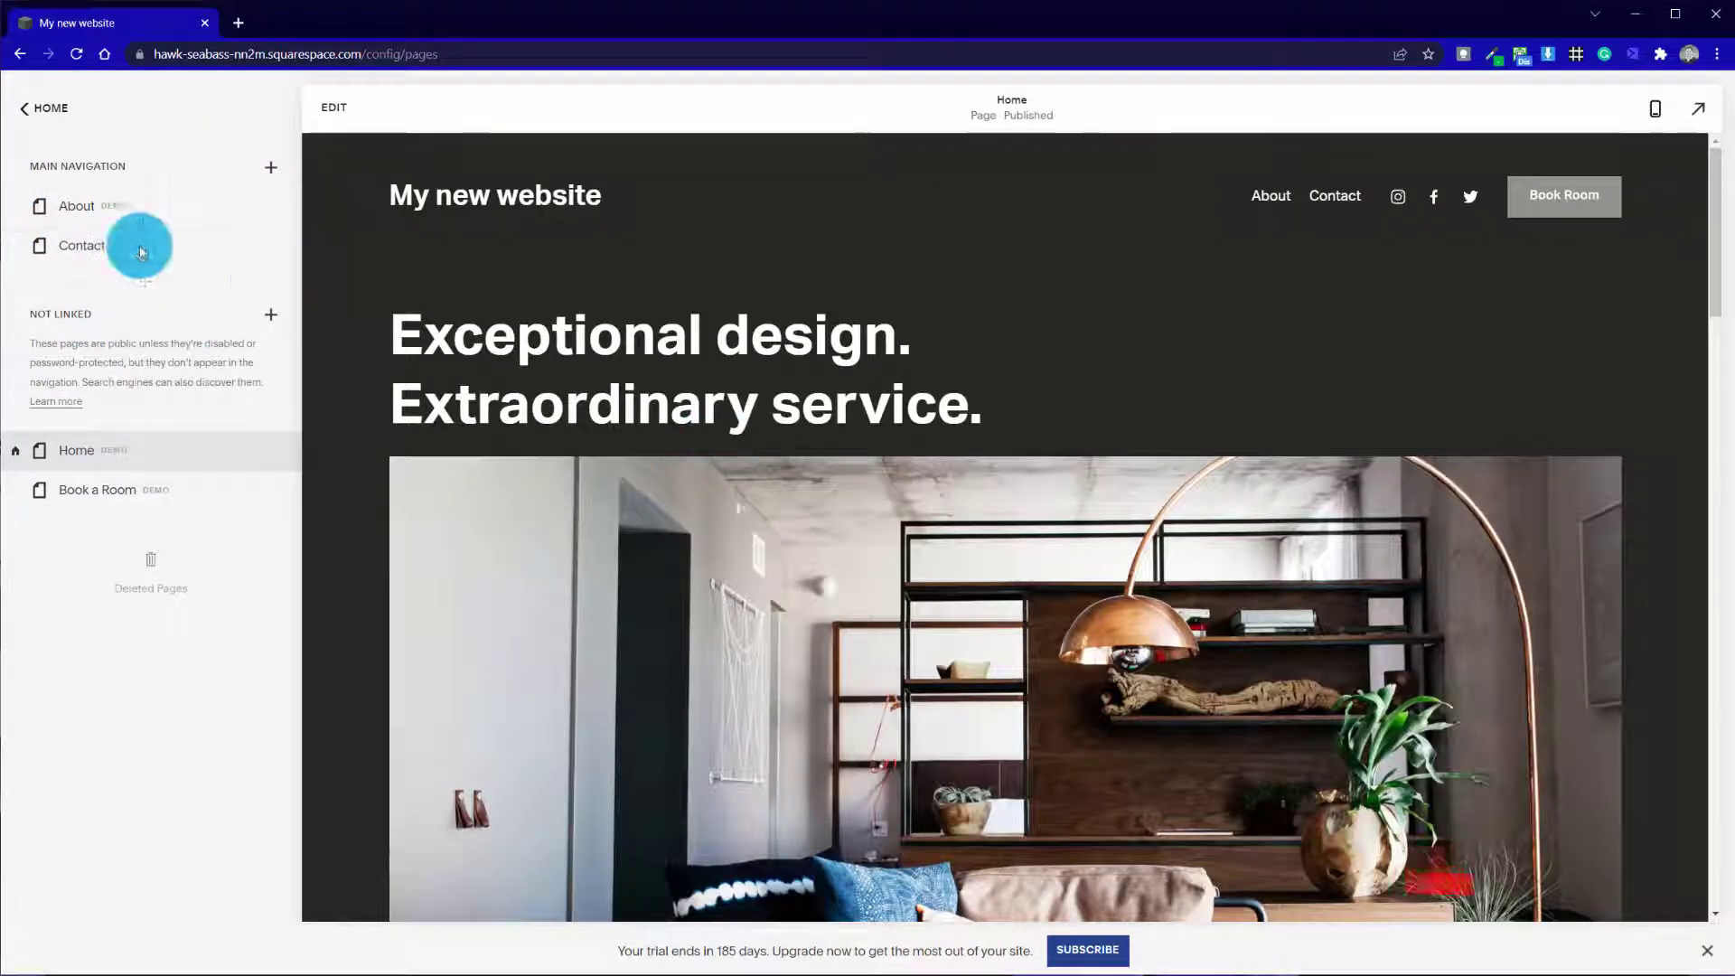
Open the About, Contact and Home demo pages in turn to view their content
left_click(116, 210)
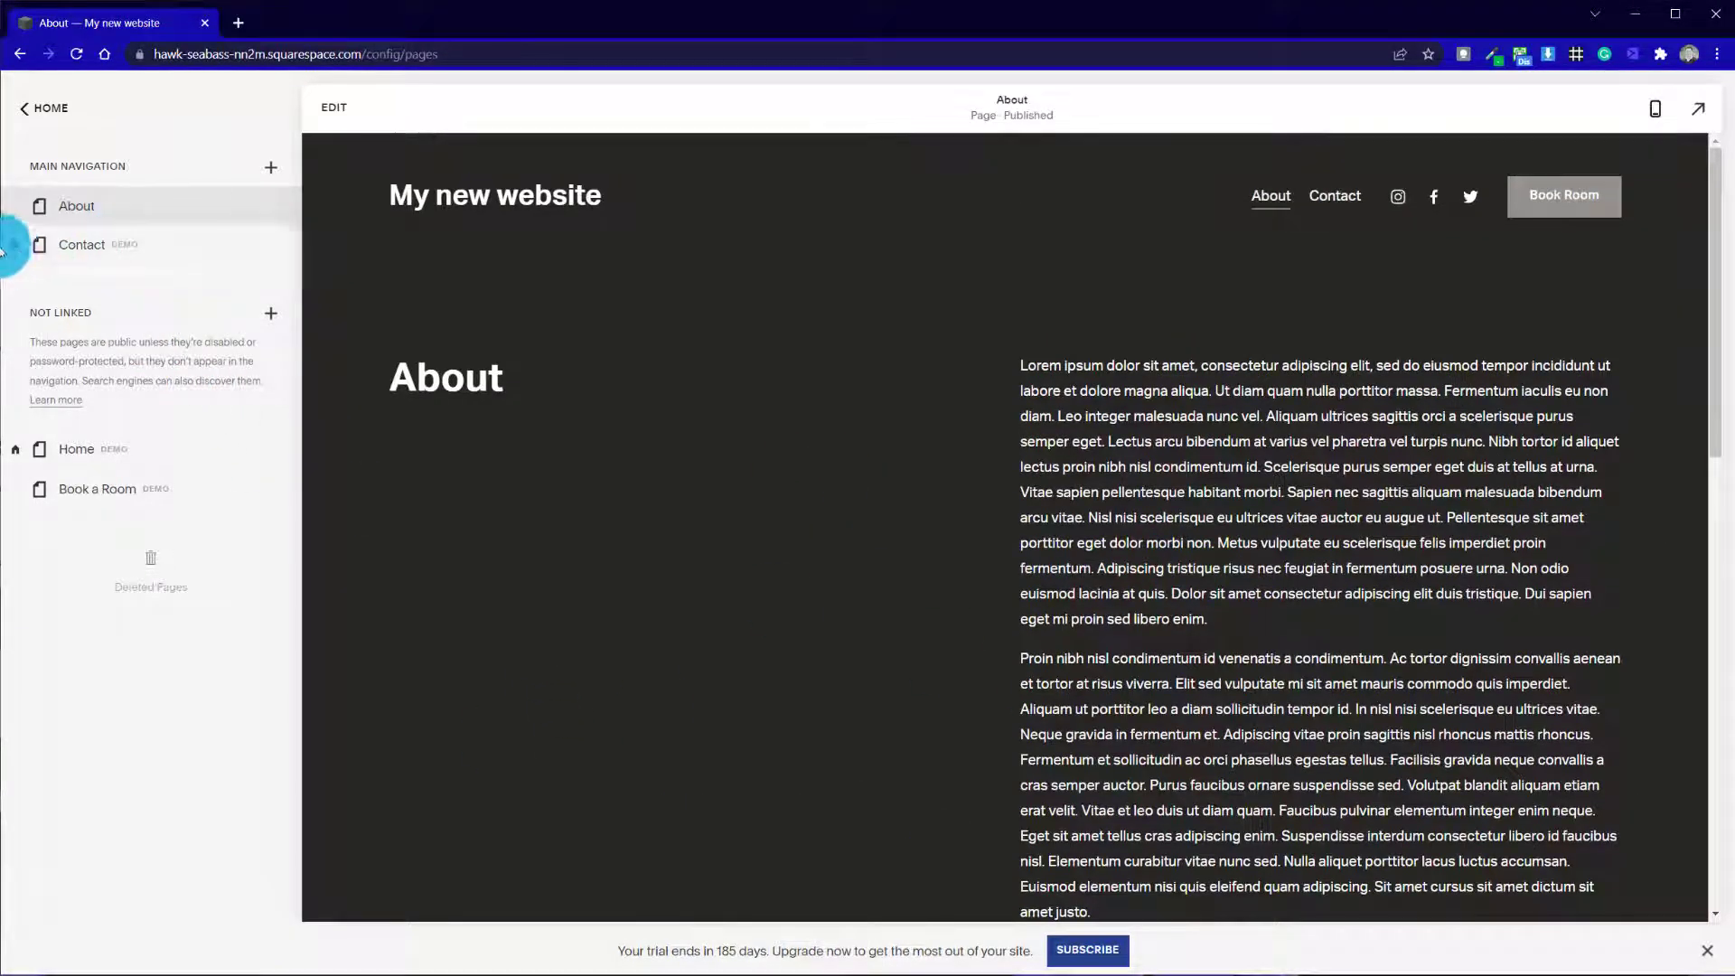
left_click(100, 254)
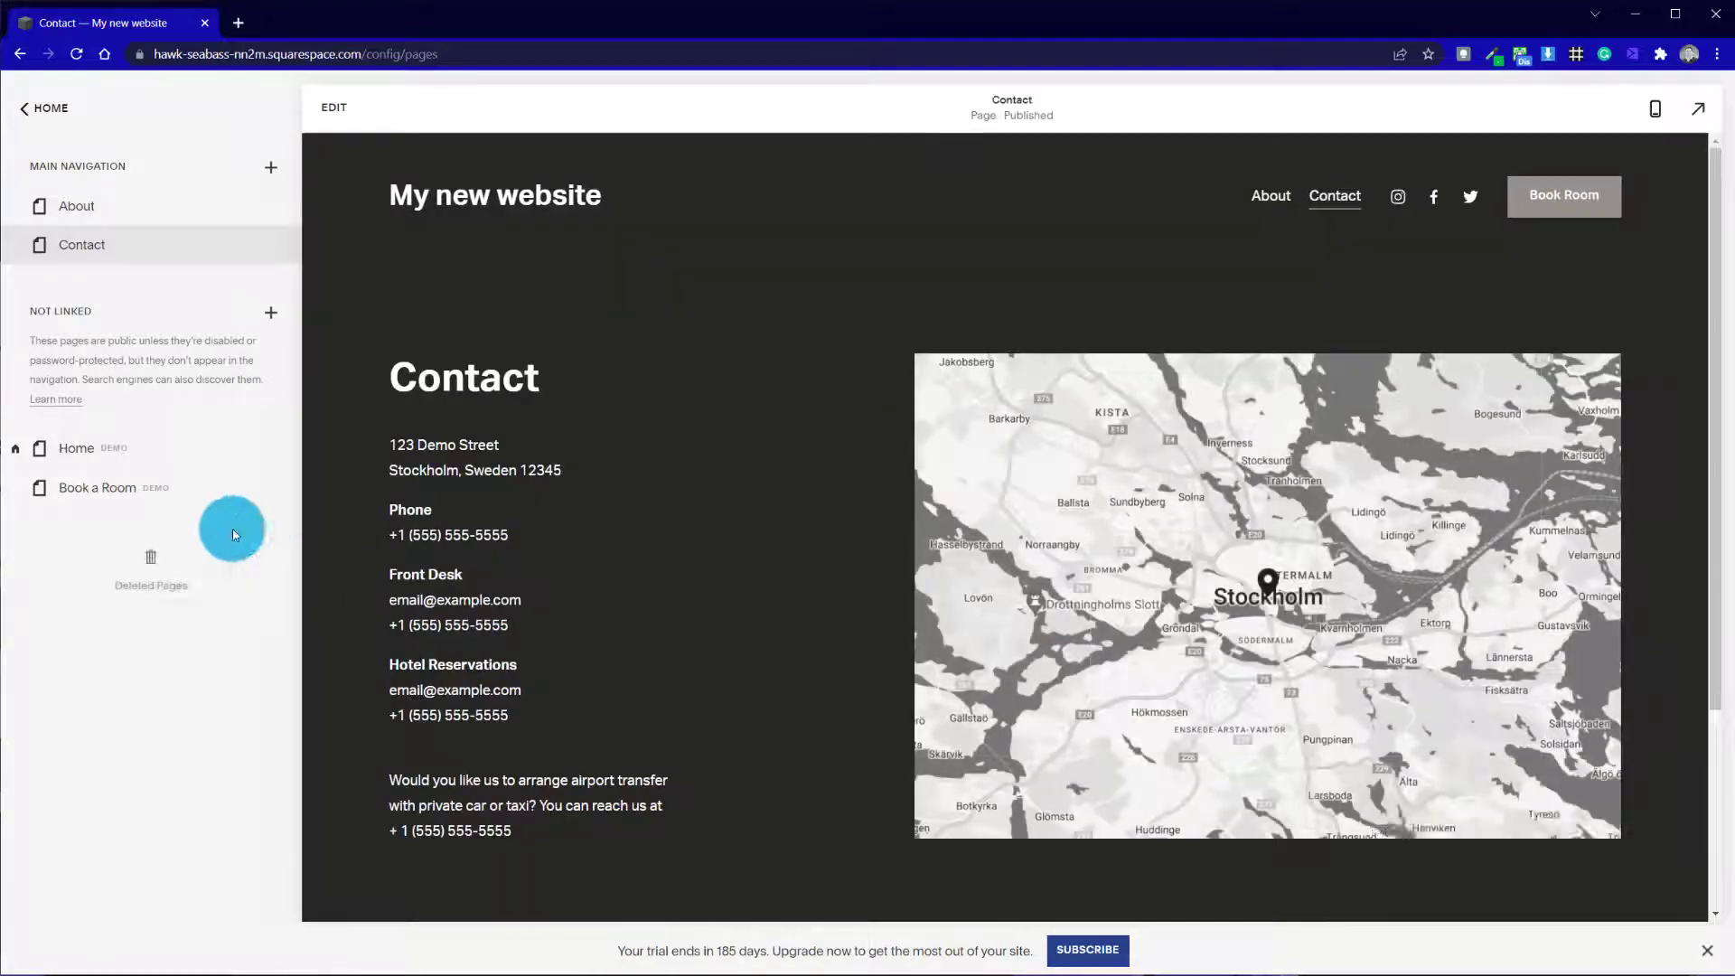
left_click(181, 458)
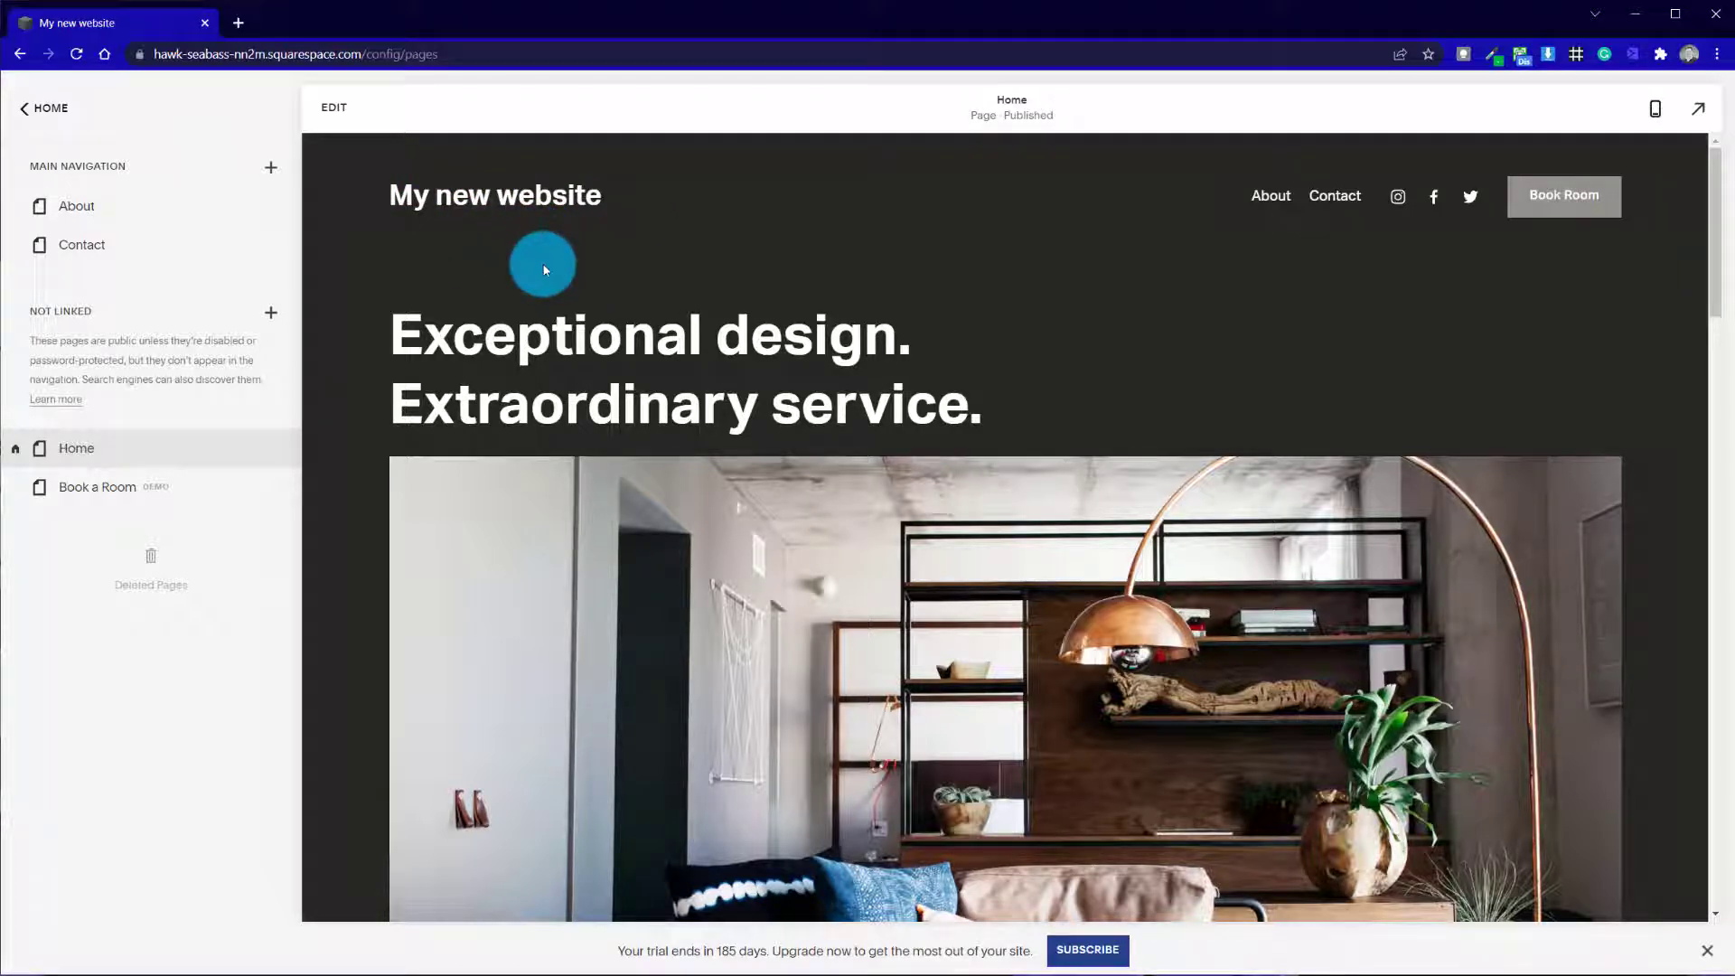
Move the Home page from the unlinked pages to first place in the main navigation and check its link in the site header
left_click_drag(150, 440, 147, 213)
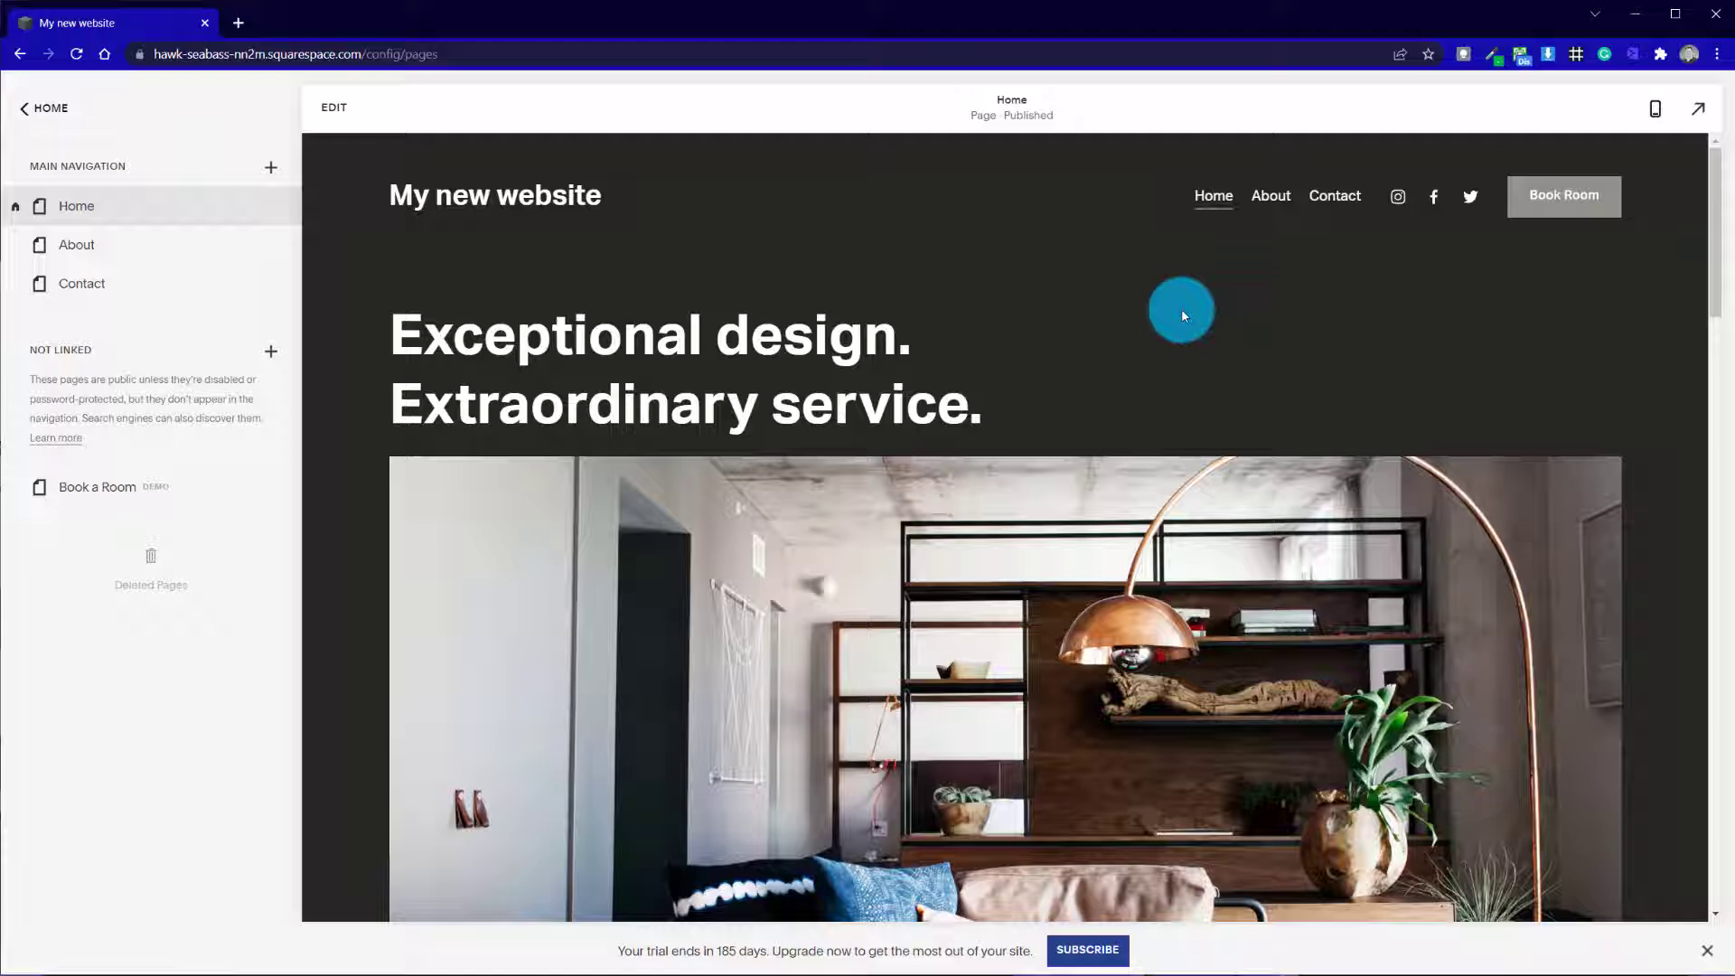
scroll(1185, 434, "down", 20)
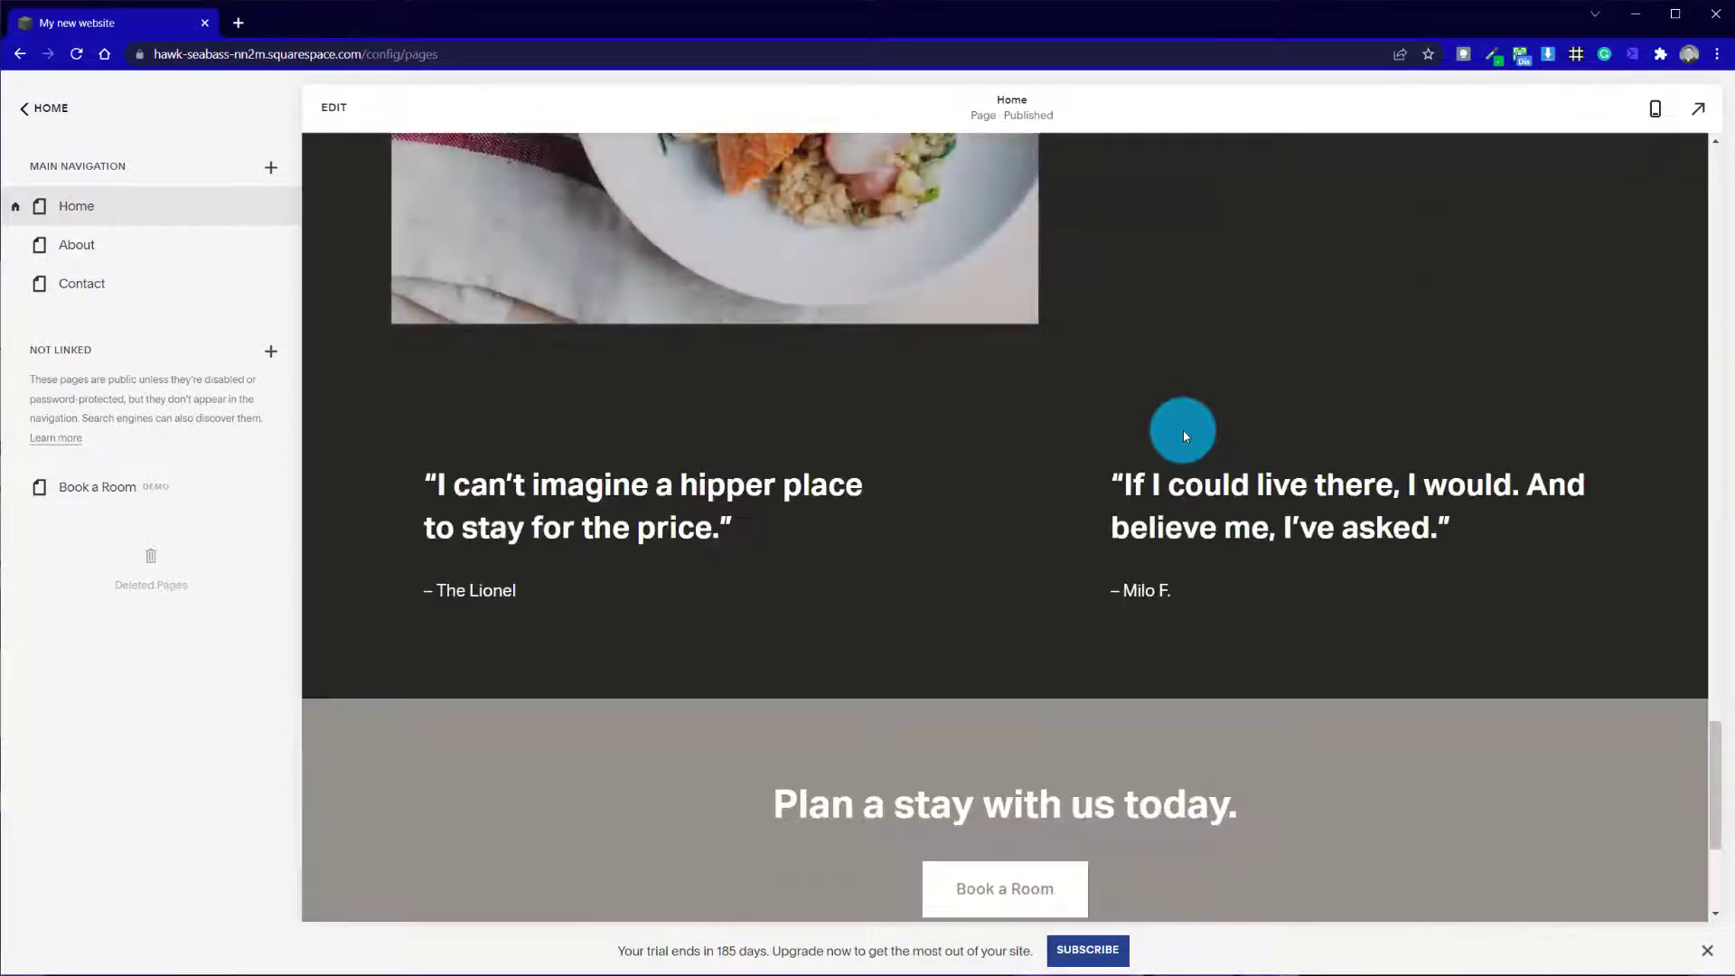
scroll(1183, 430, "up", 10)
scroll(1183, 430, "up", 10)
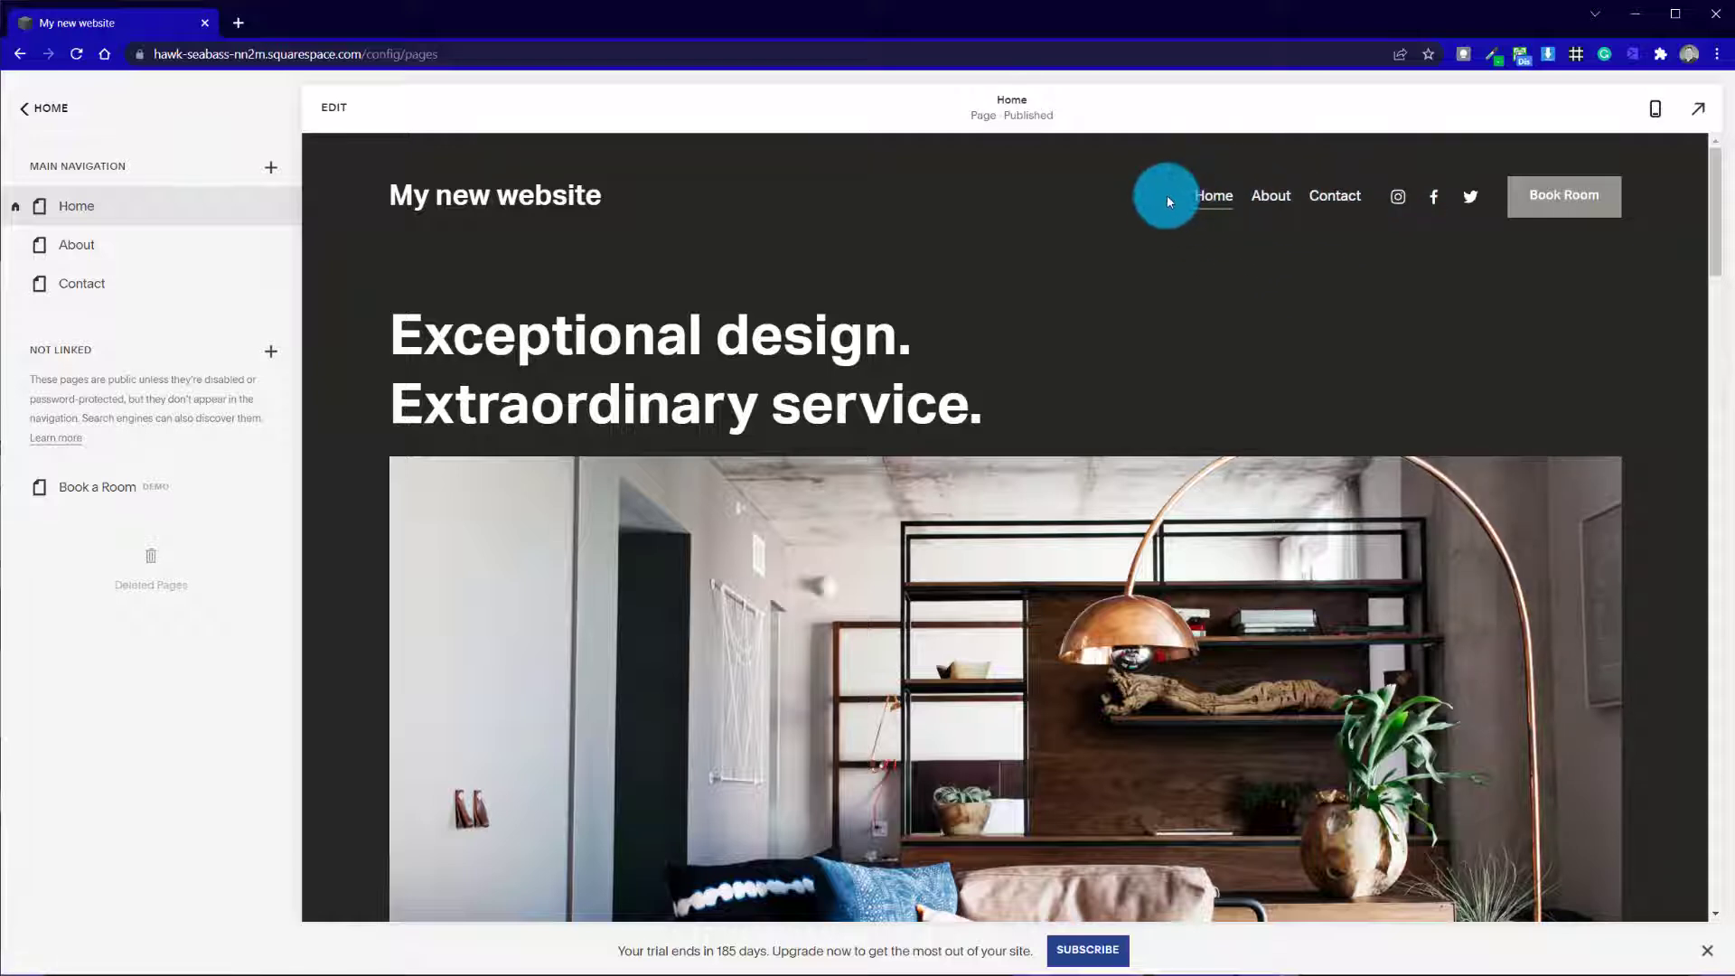
double_click(1214, 196)
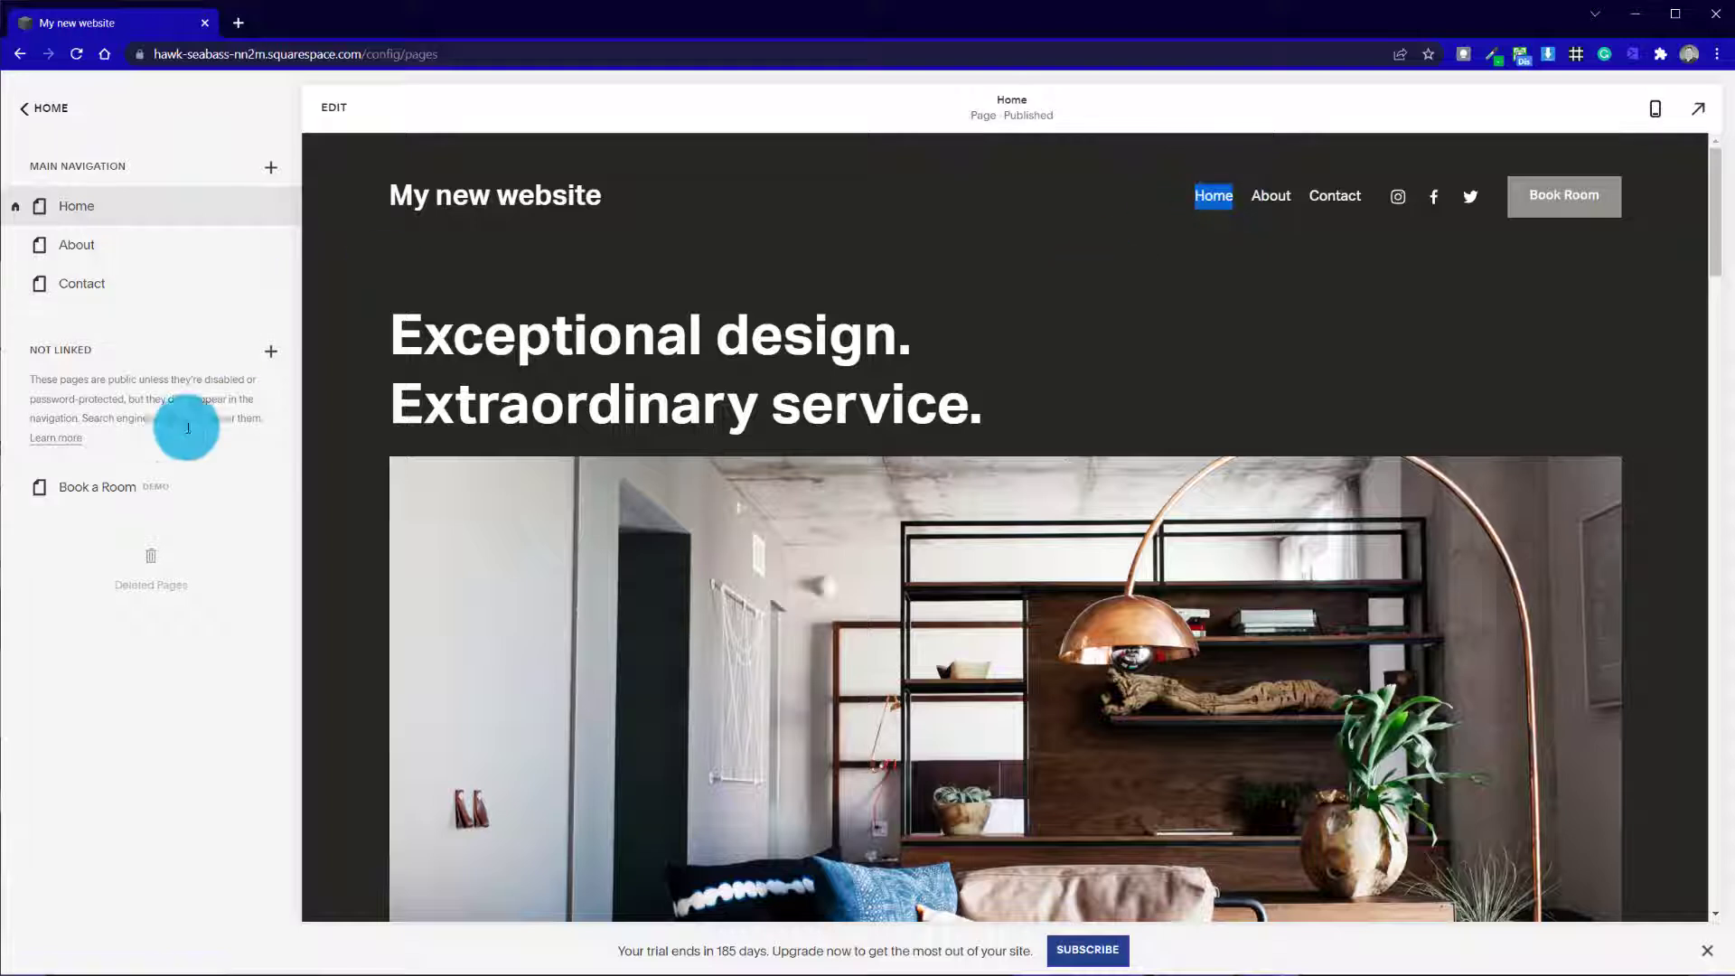
Move the Book a Room demo page below Contact in the main navigation and delete it
left_click_drag(161, 498, 131, 344)
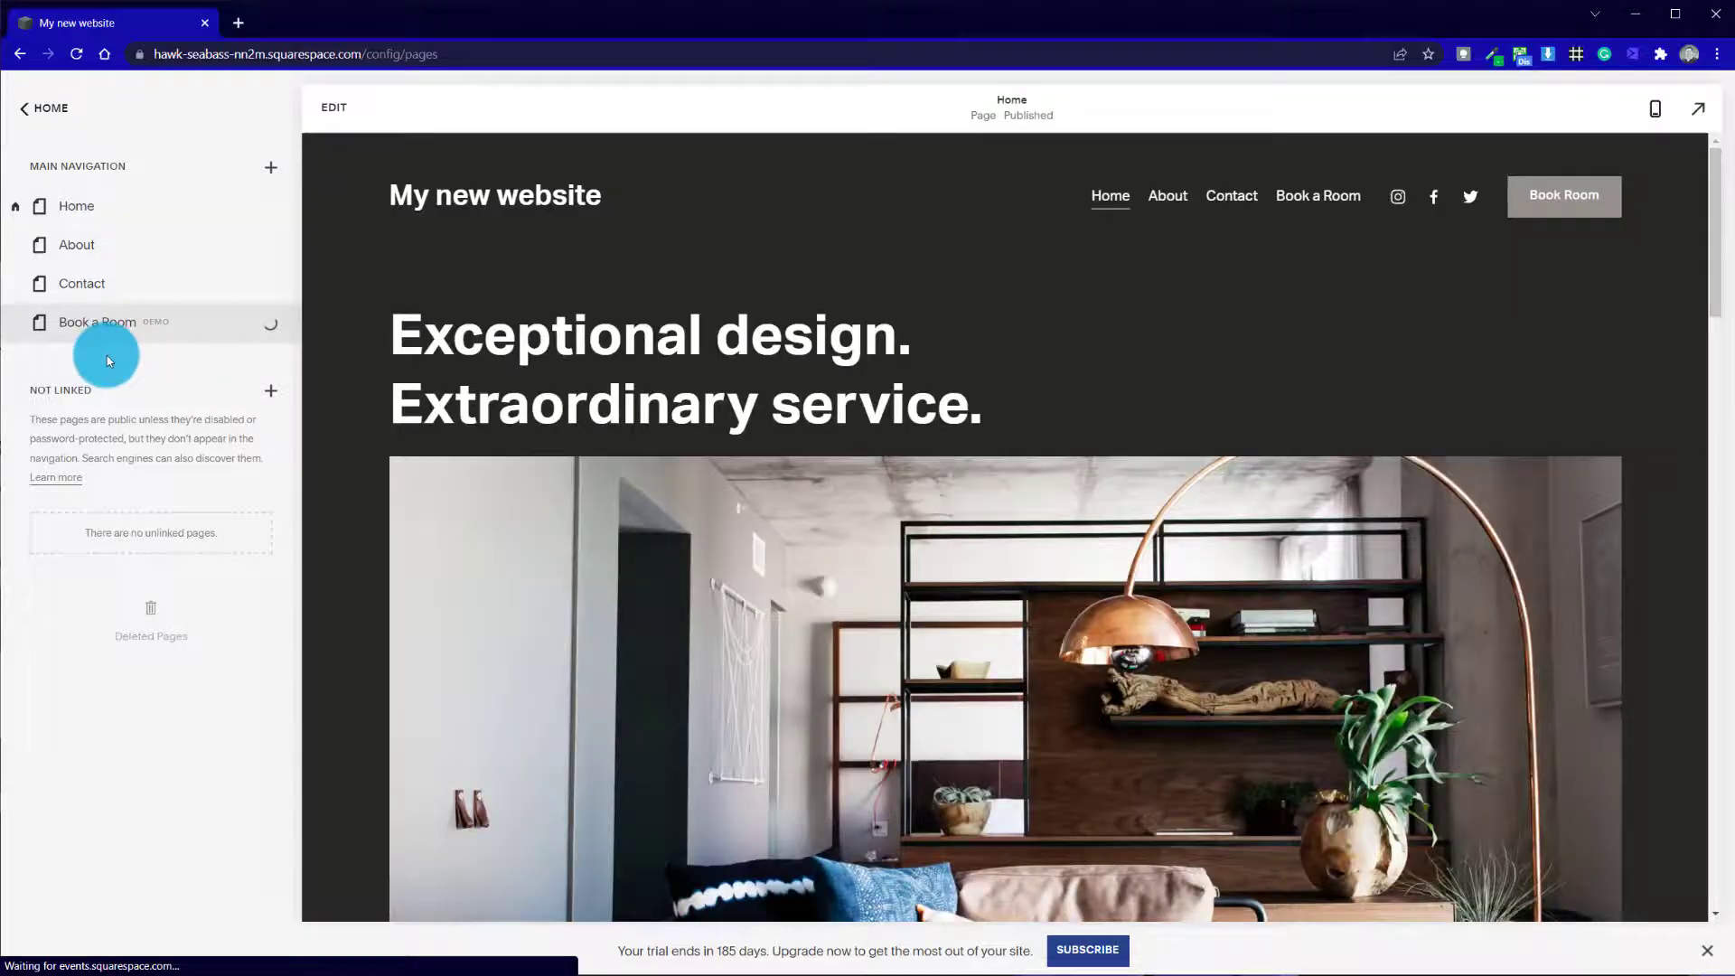
left_click(132, 326)
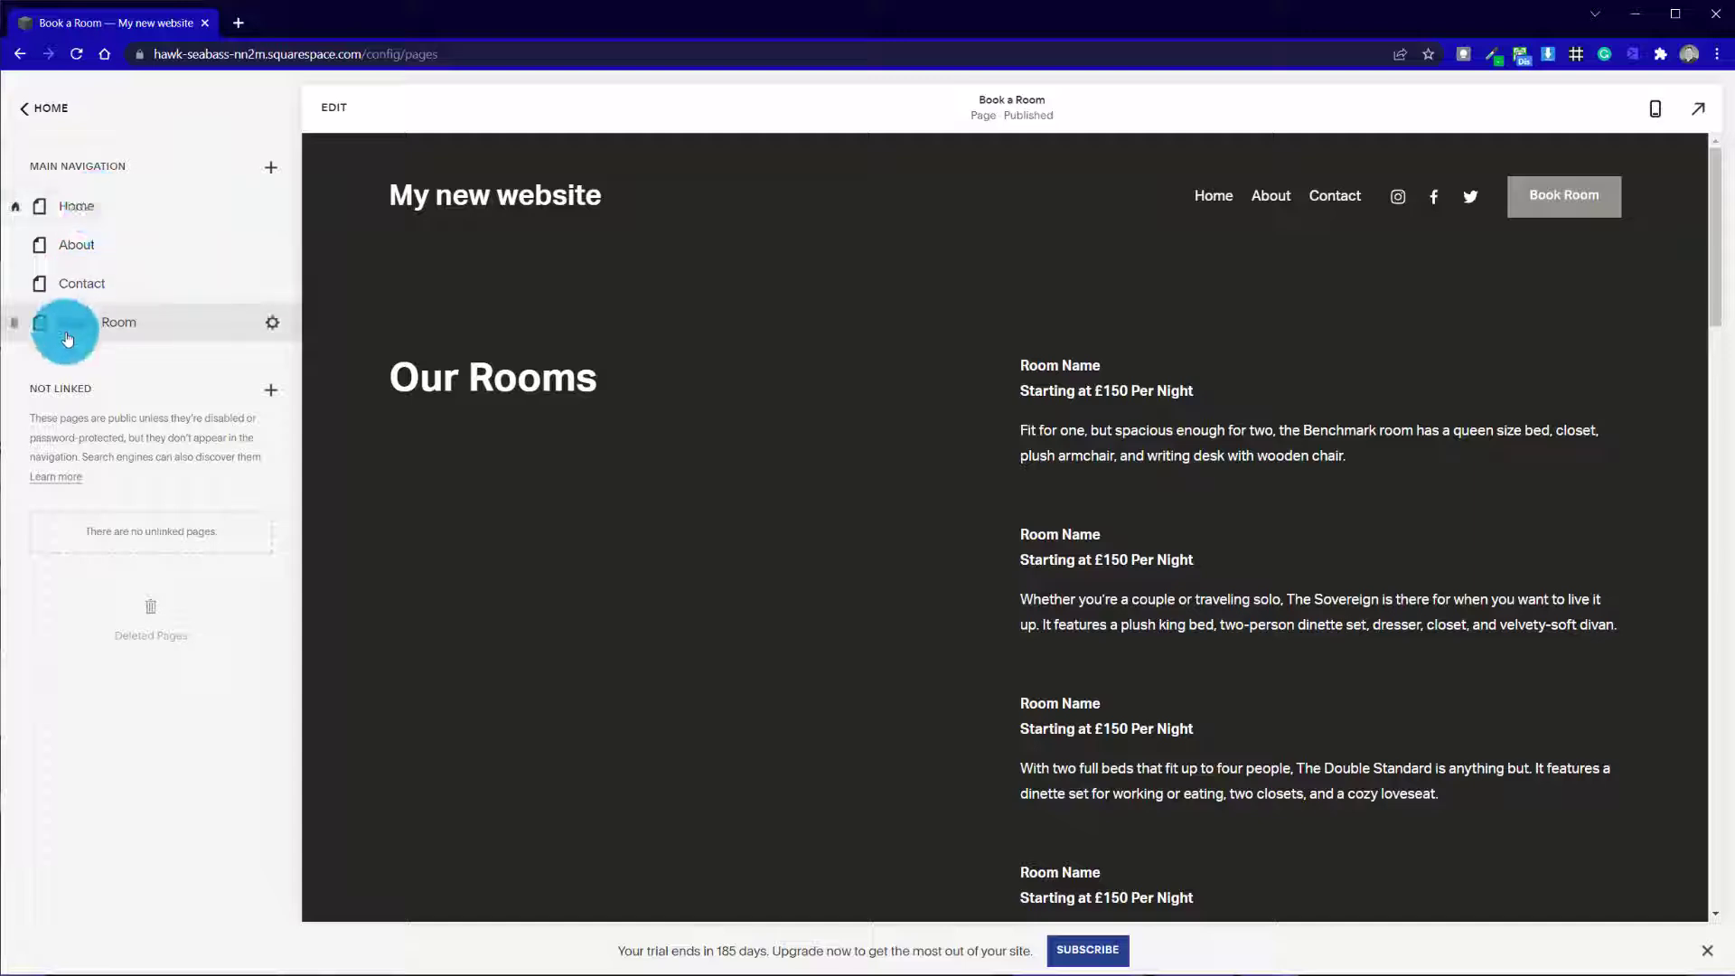
left_click(11, 326)
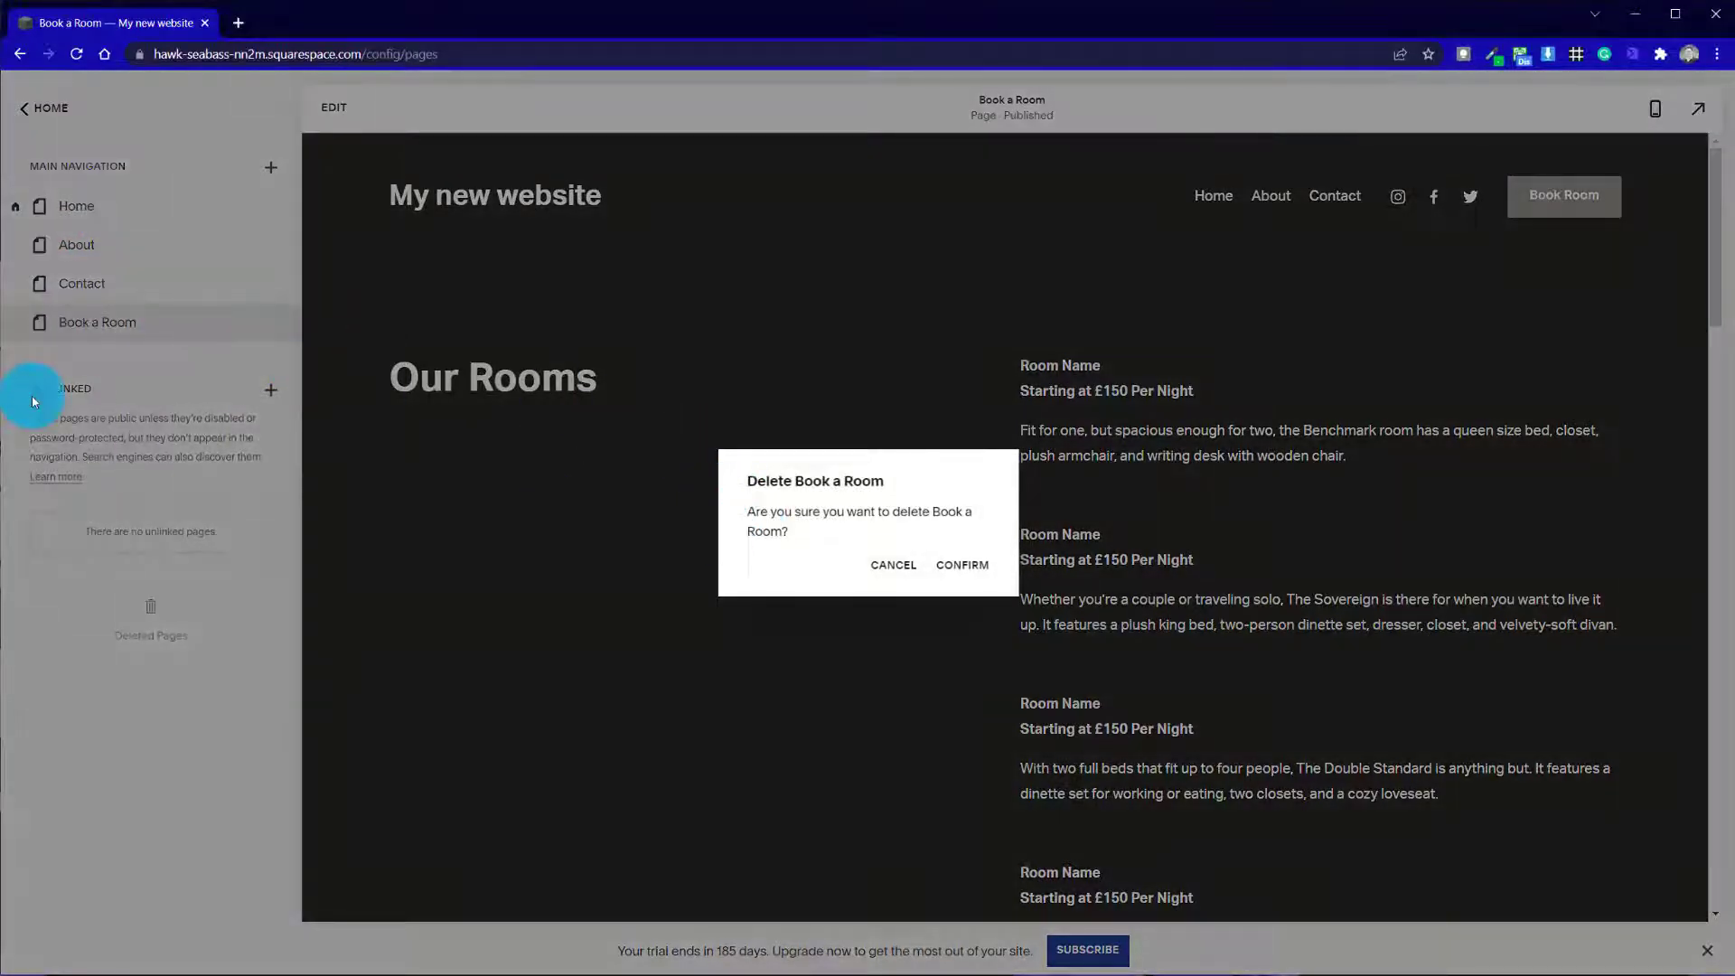
left_click(959, 567)
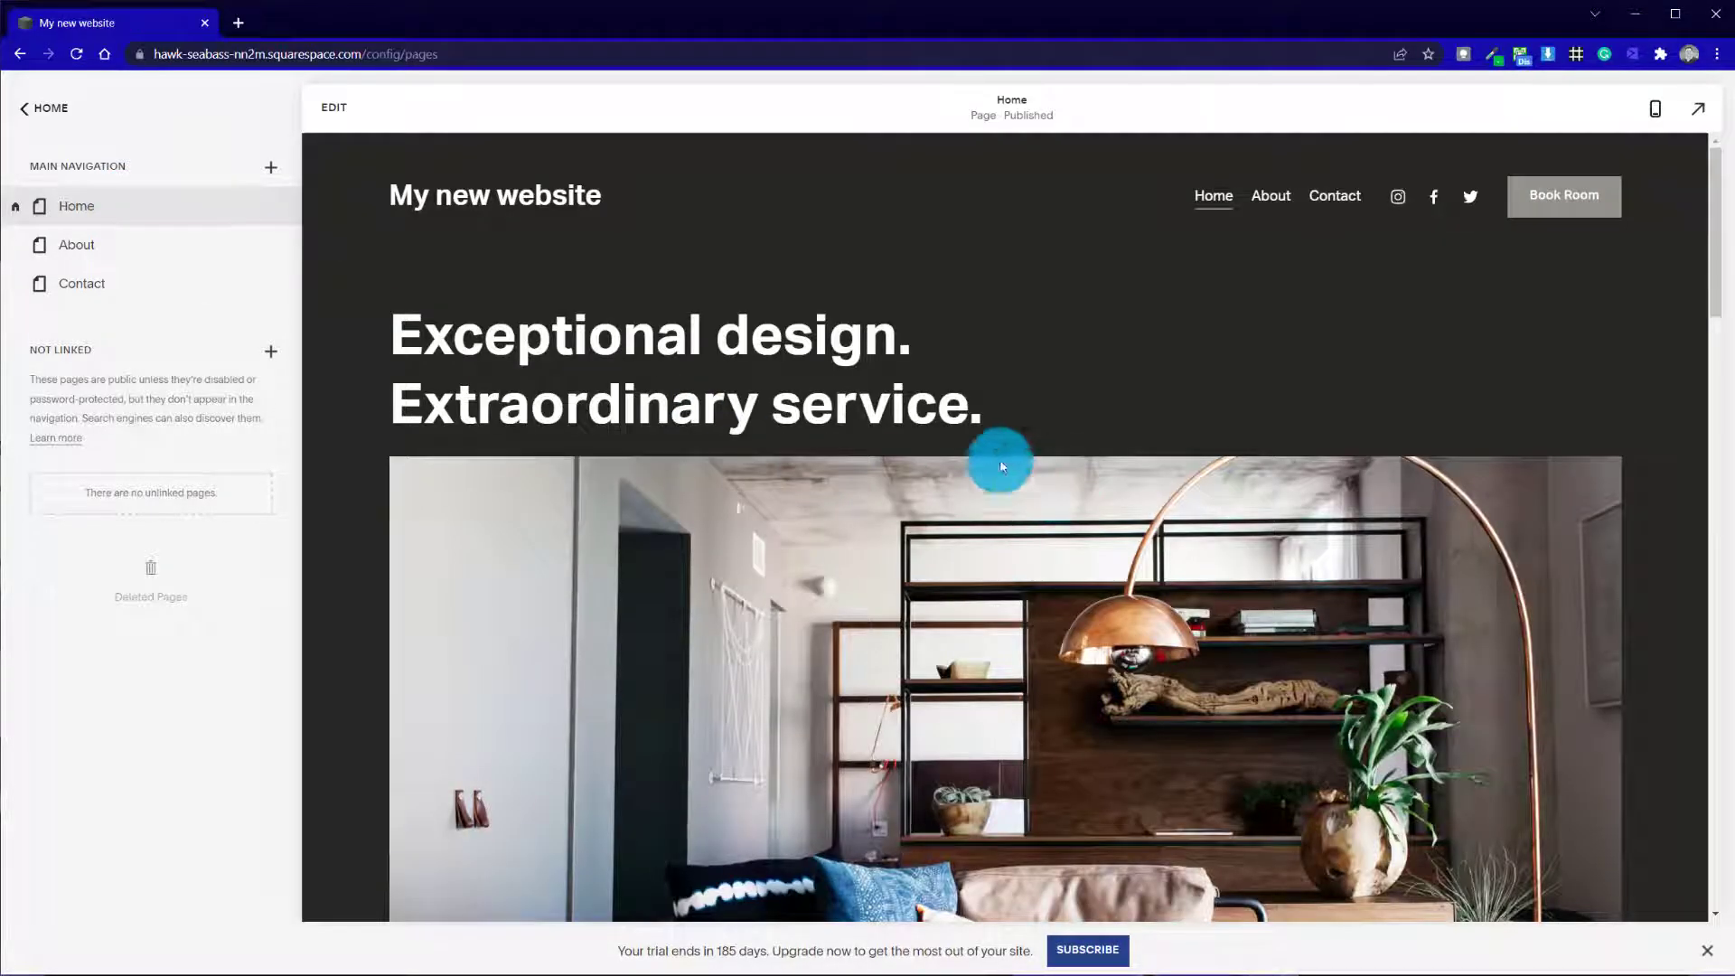
Start editing the Home page and delete its "About the Hotel" section
left_click(336, 107)
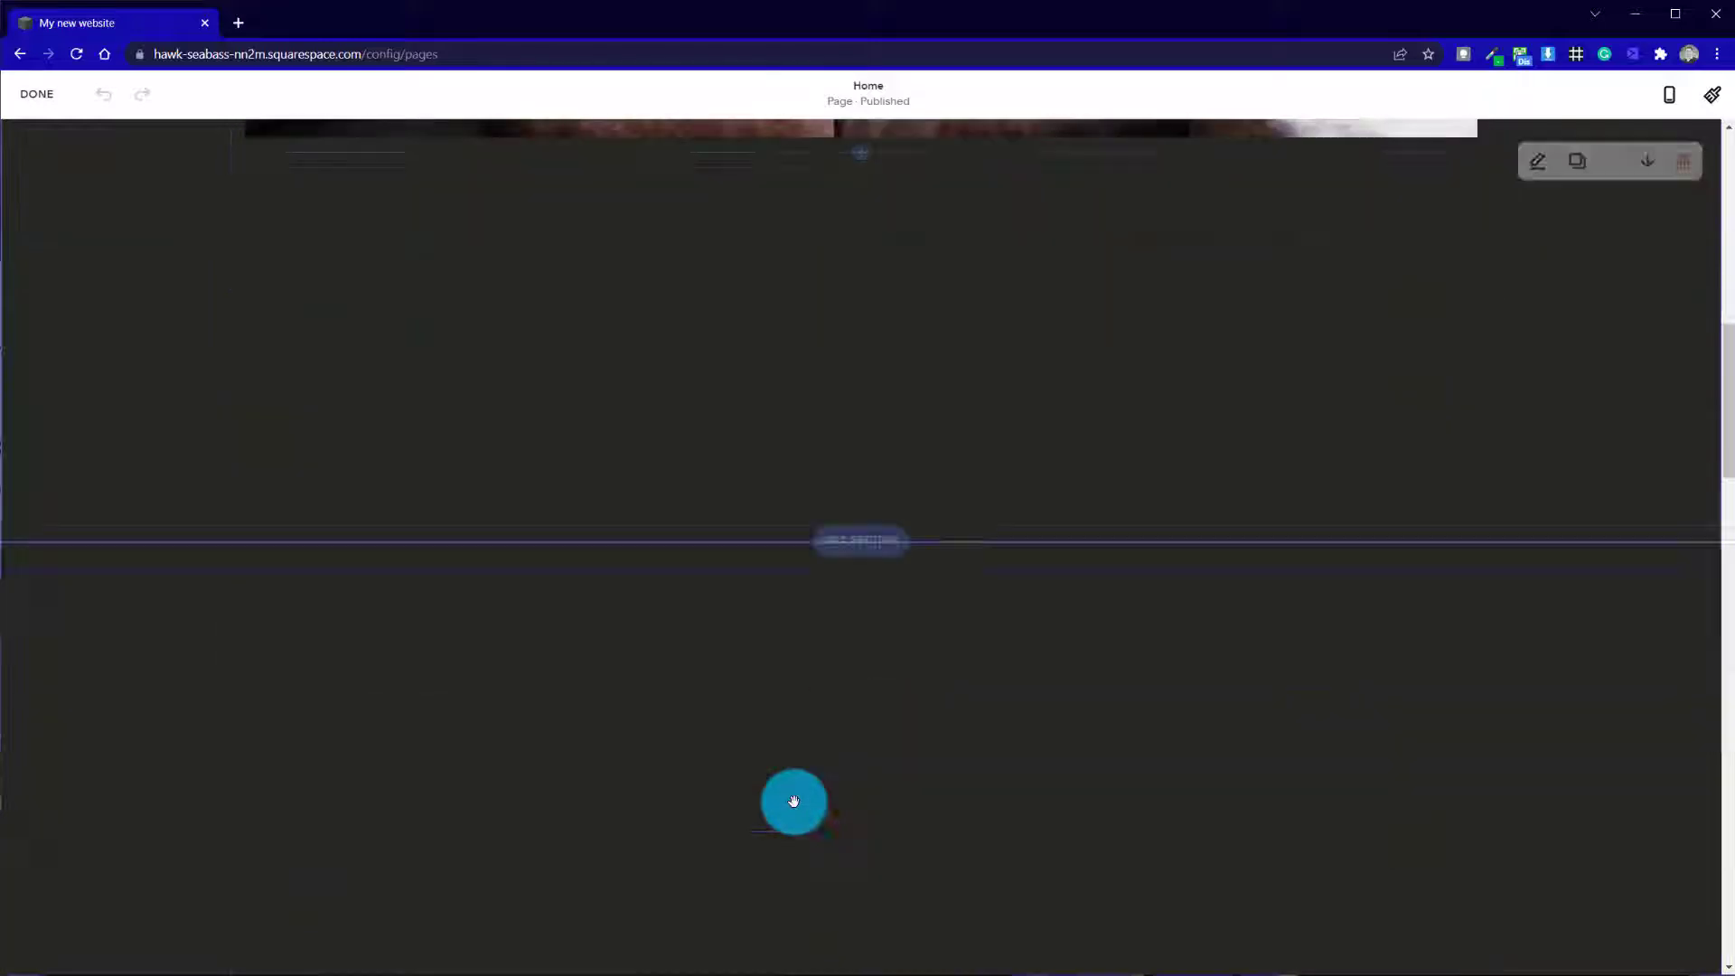
scroll(794, 796, "down", 10)
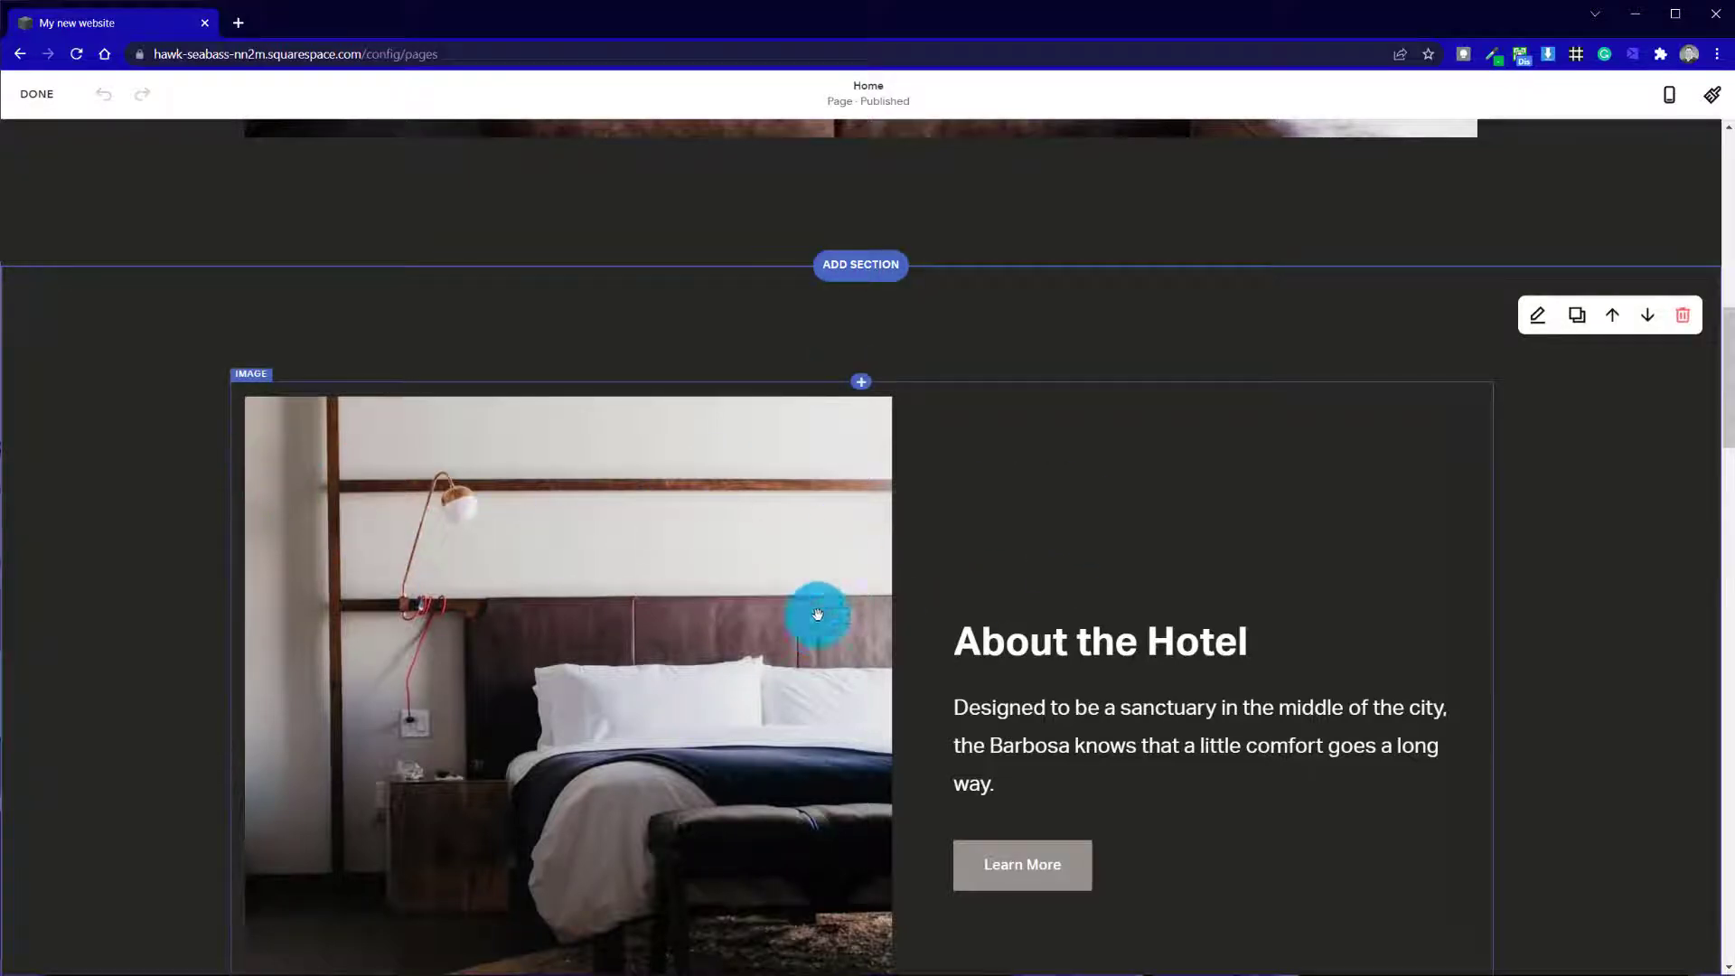
scroll(1027, 650, "down", 5)
scroll(989, 709, "down", 5)
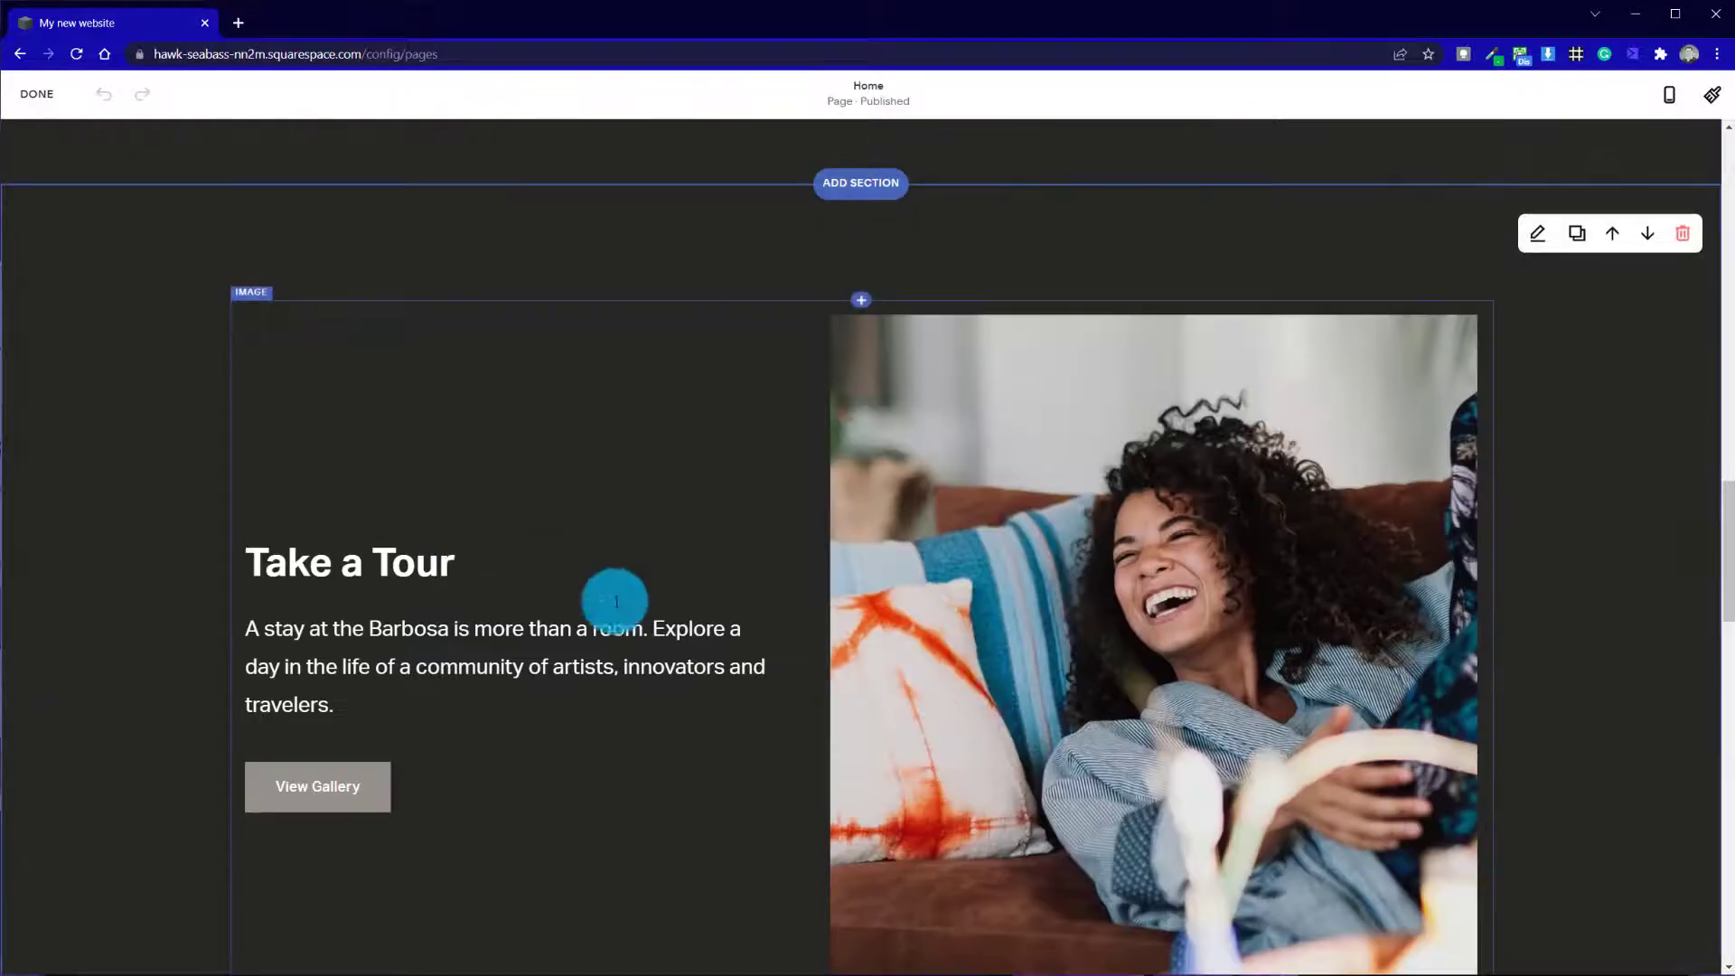
scroll(1019, 585, "up", 10)
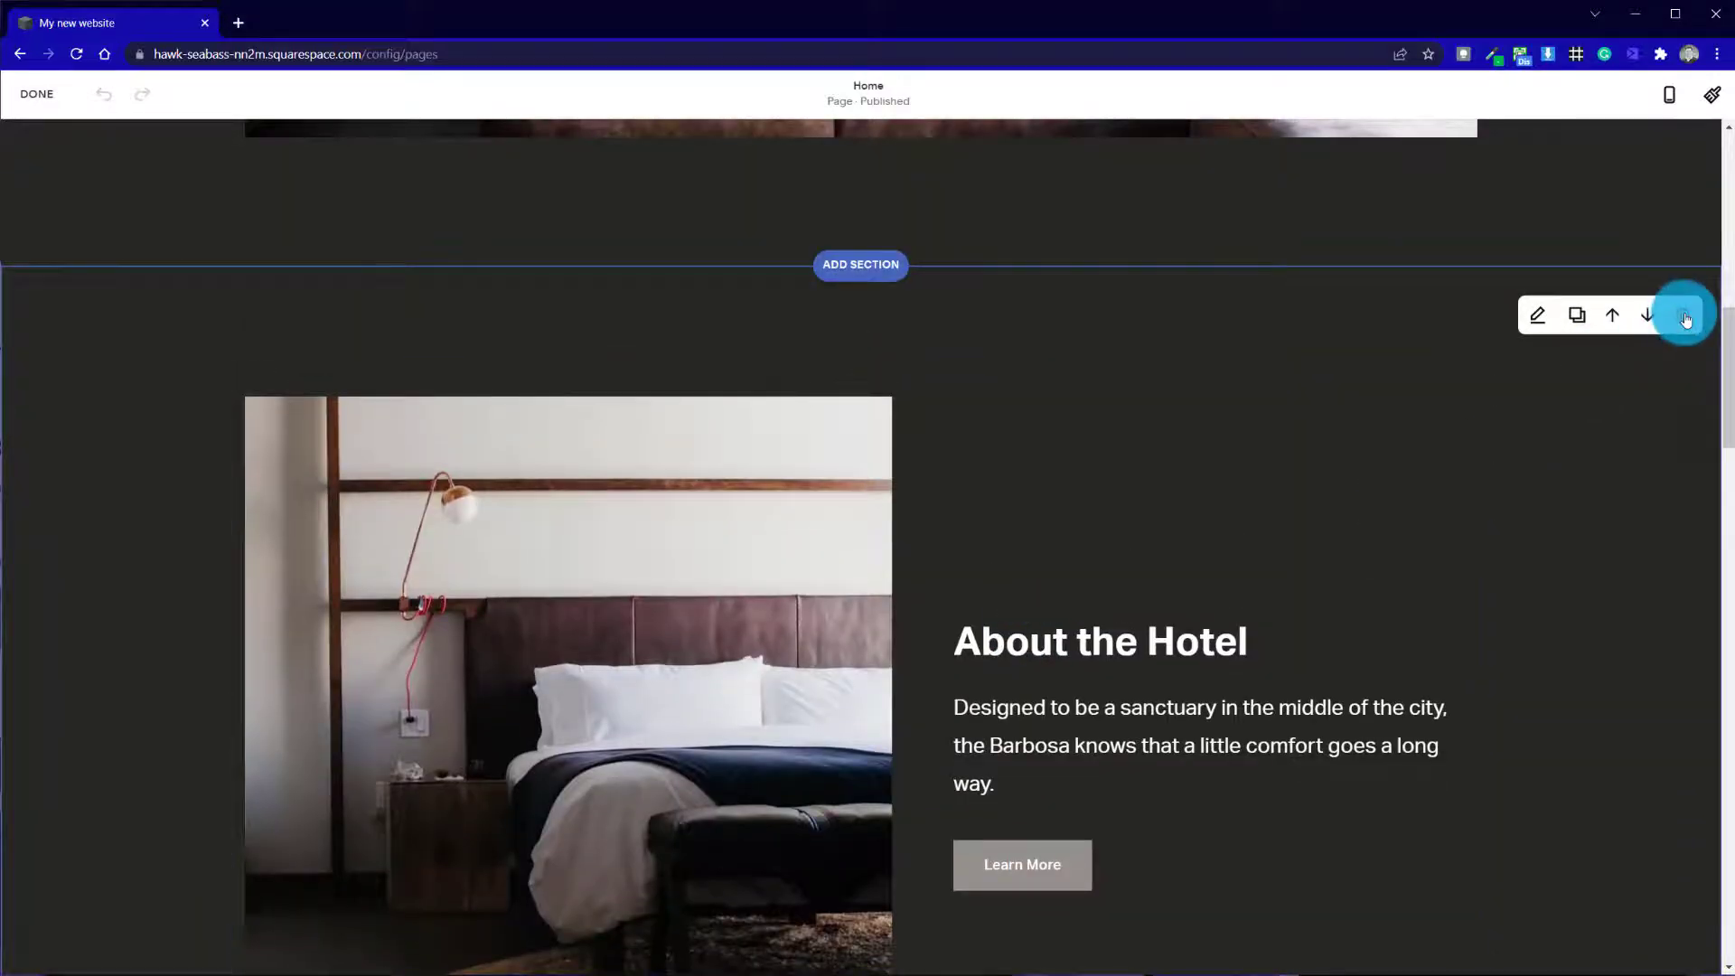
left_click(1685, 318)
left_click(960, 565)
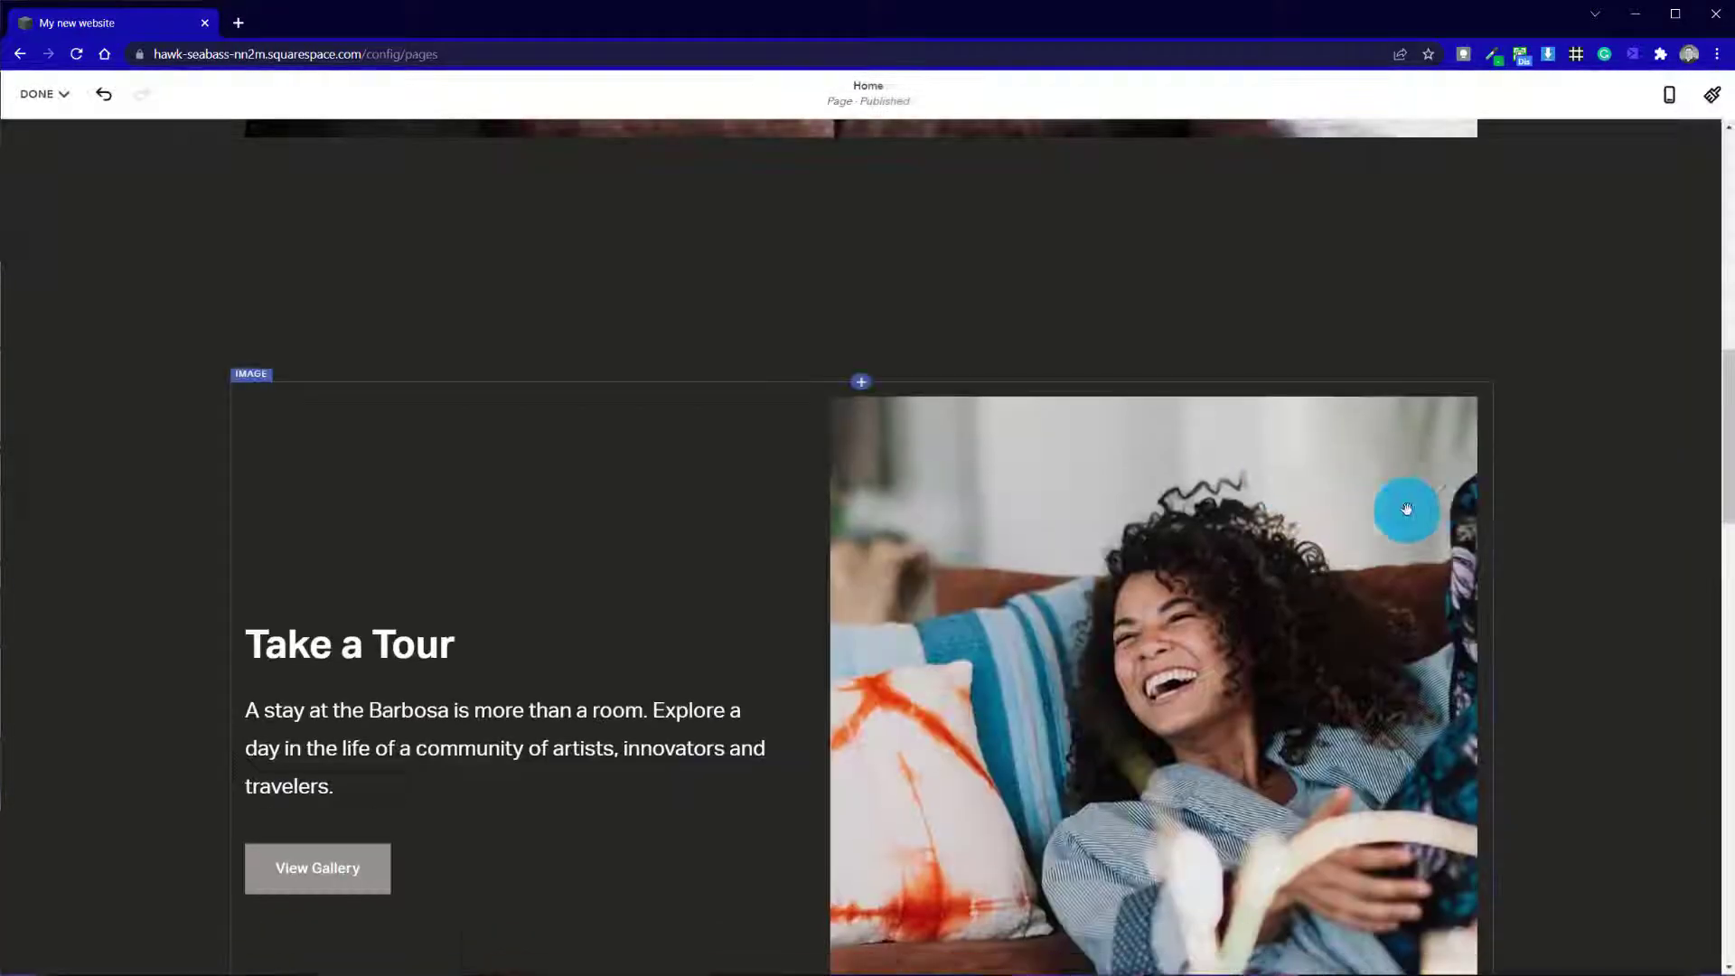
Delete the "Take a Tour" and "Amenities" sections from the Home page
left_click(1681, 314)
left_click(963, 558)
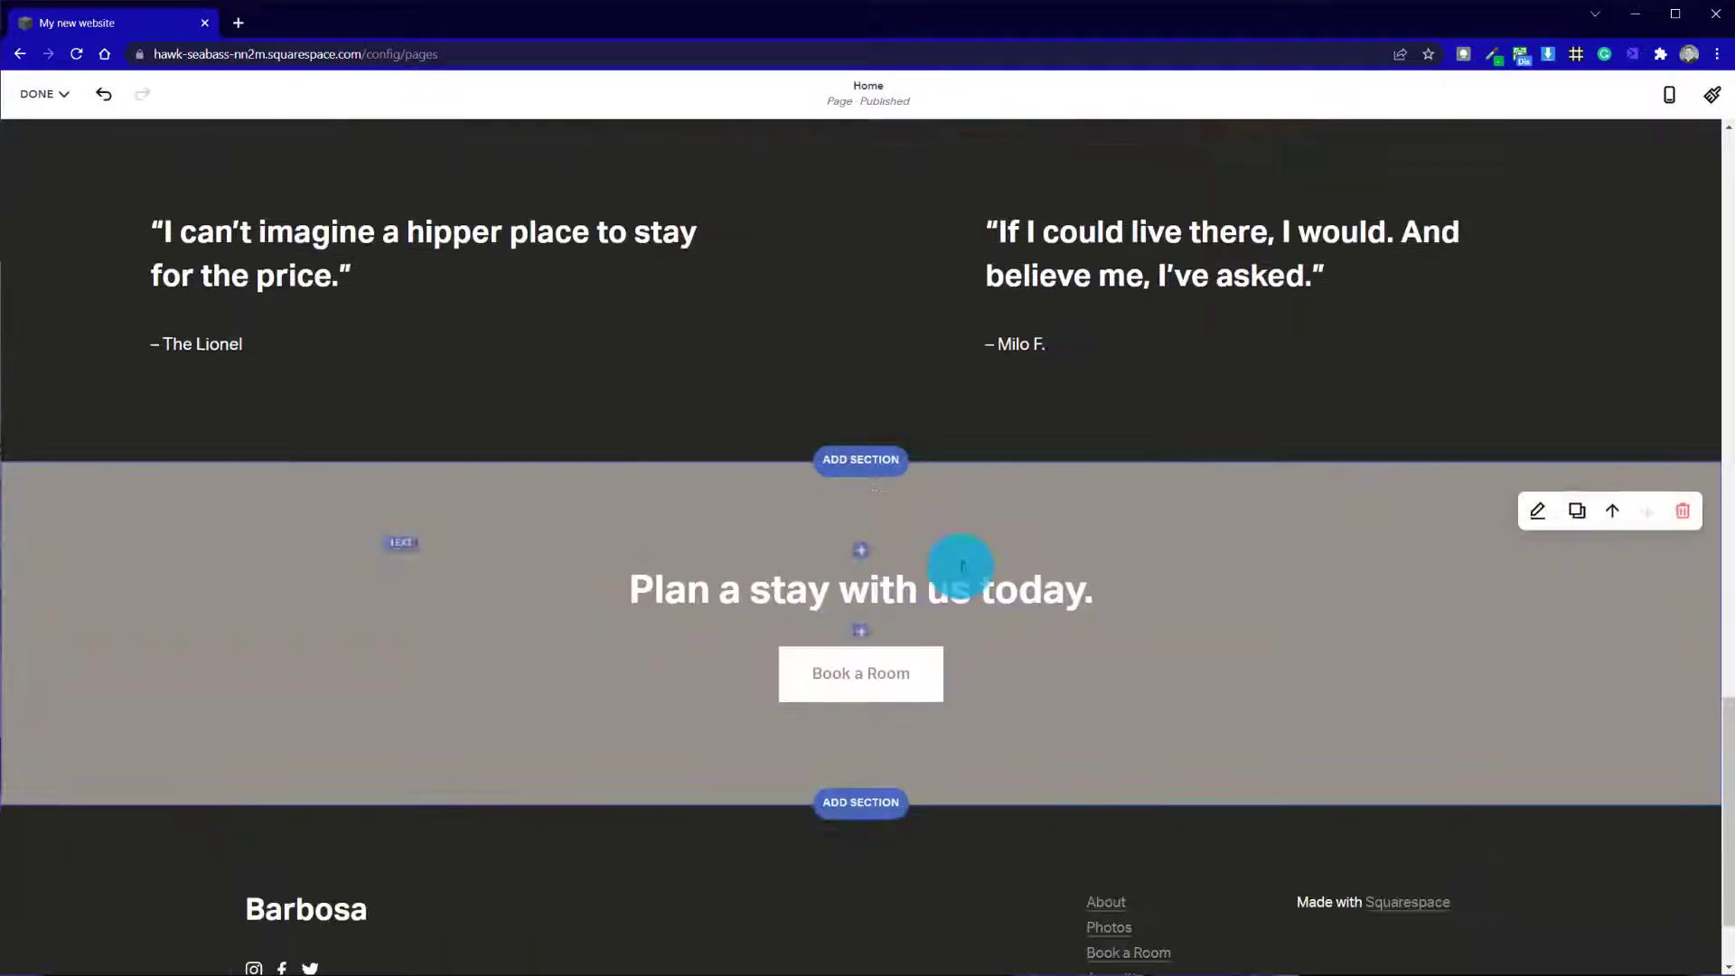
scroll(961, 566, "up", 10)
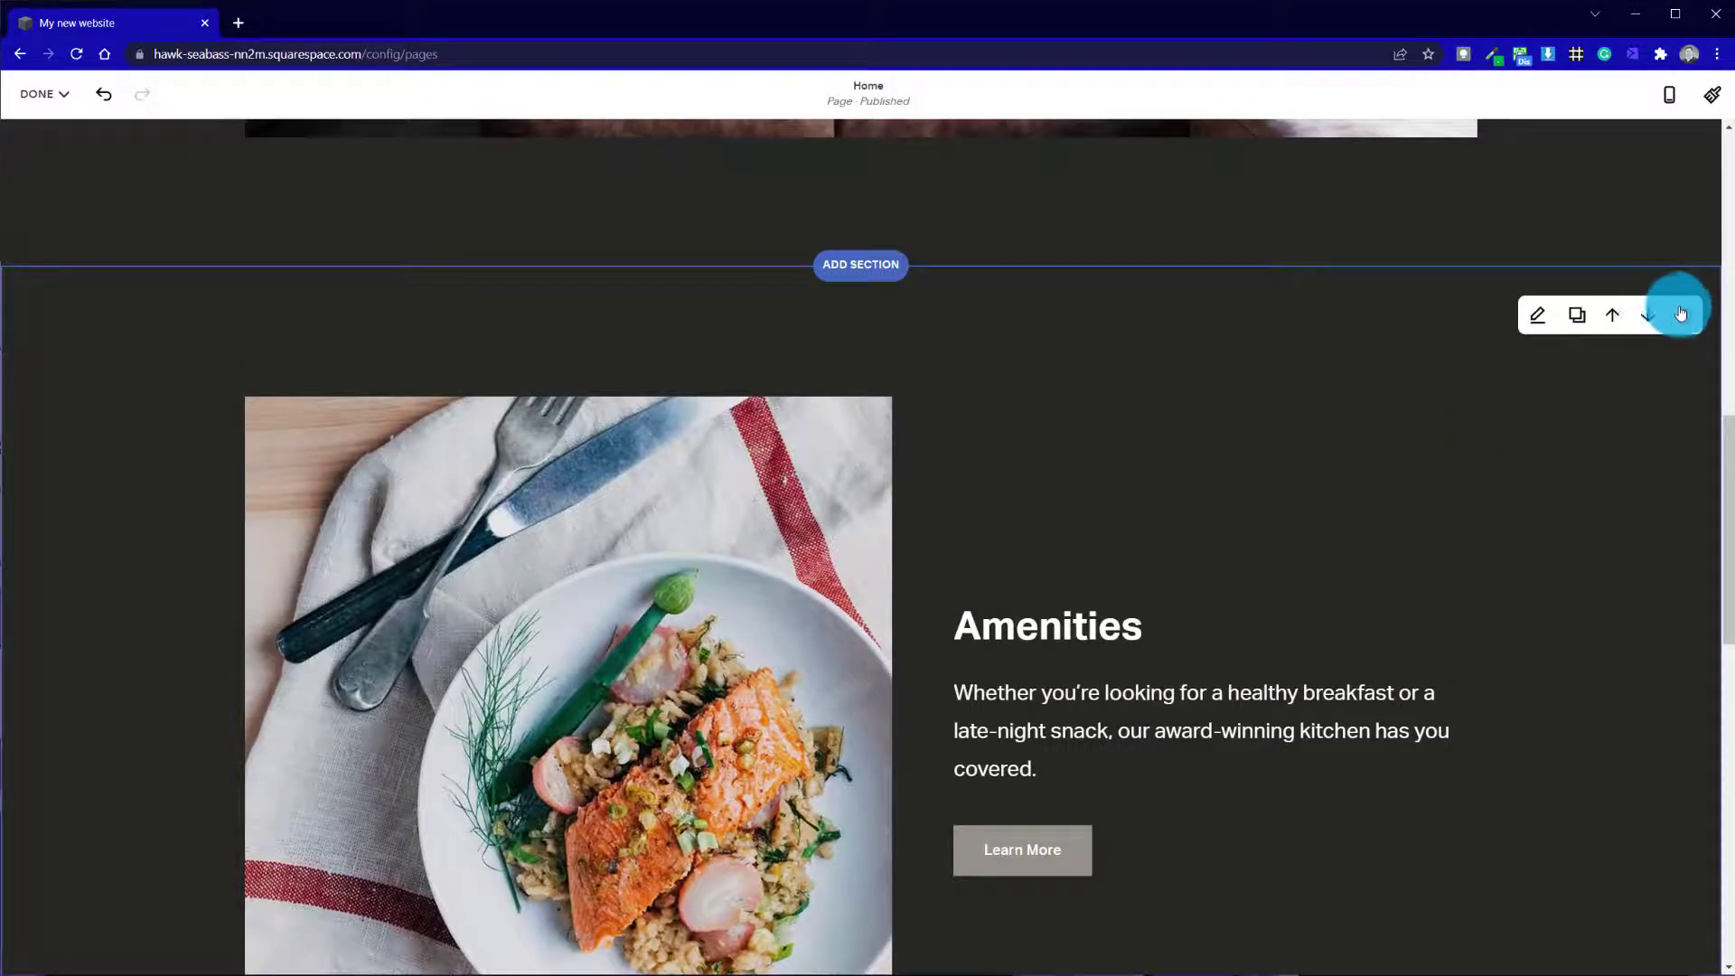
left_click(1681, 314)
left_click(962, 561)
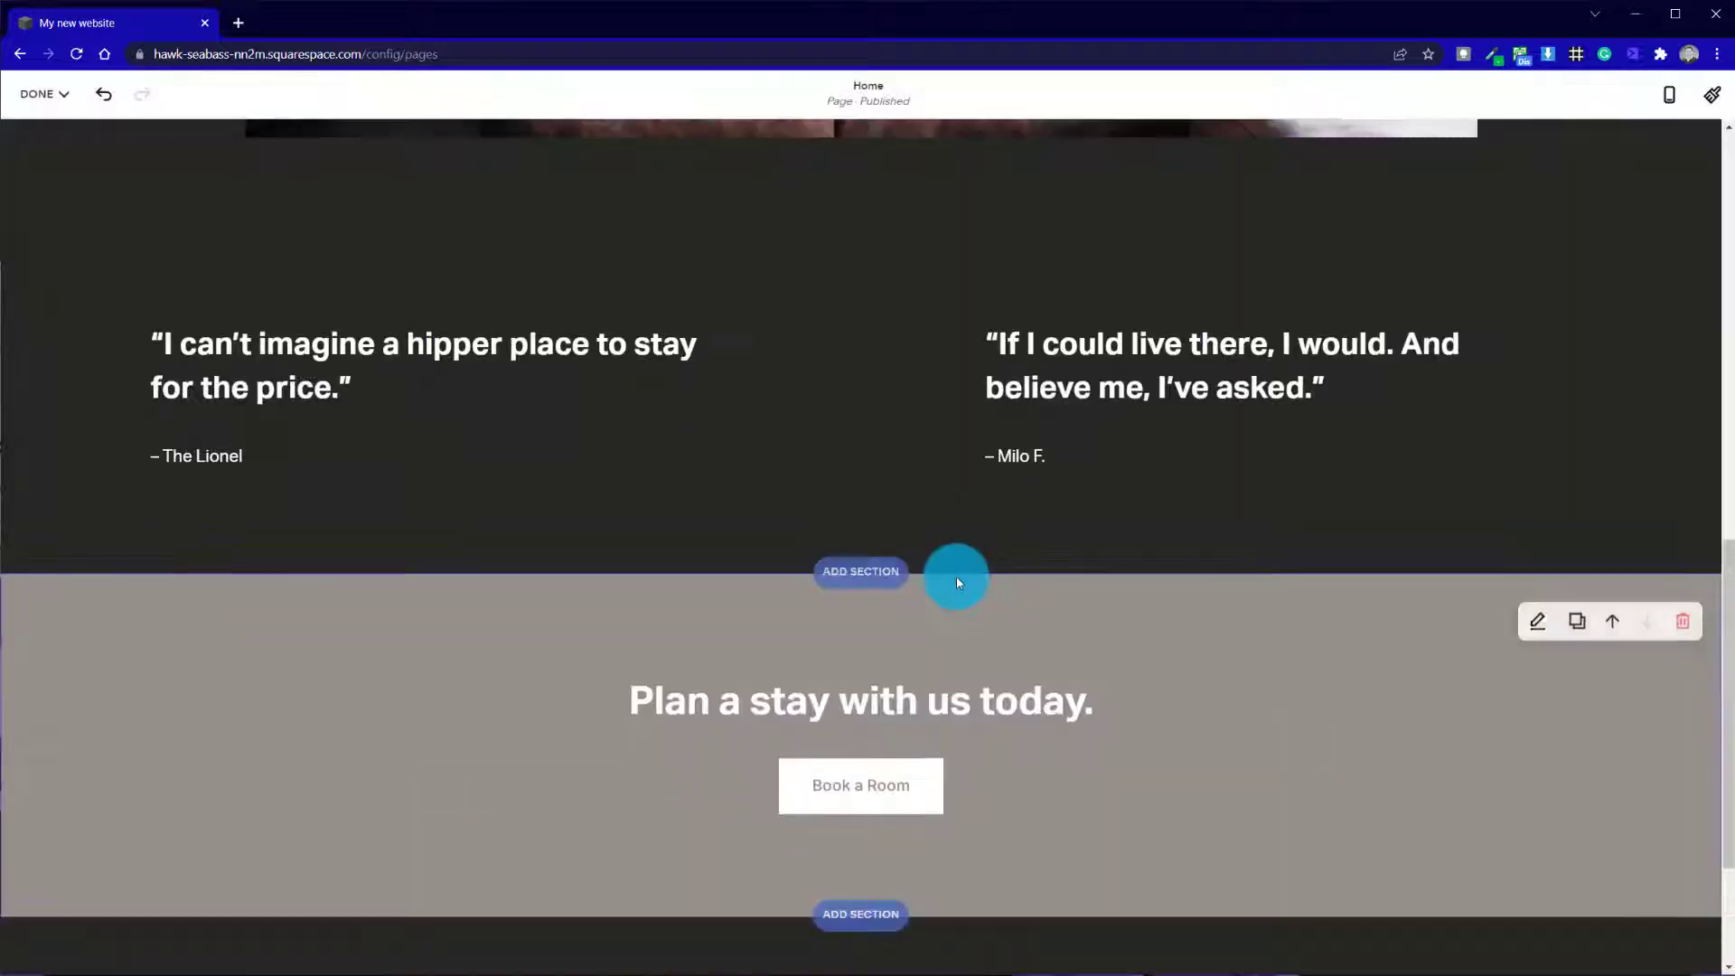
Add a Headlines section above "Exceptional design", using the "Make it stand out." layout with the timber building and grass photo
scroll(956, 583, "up", 15)
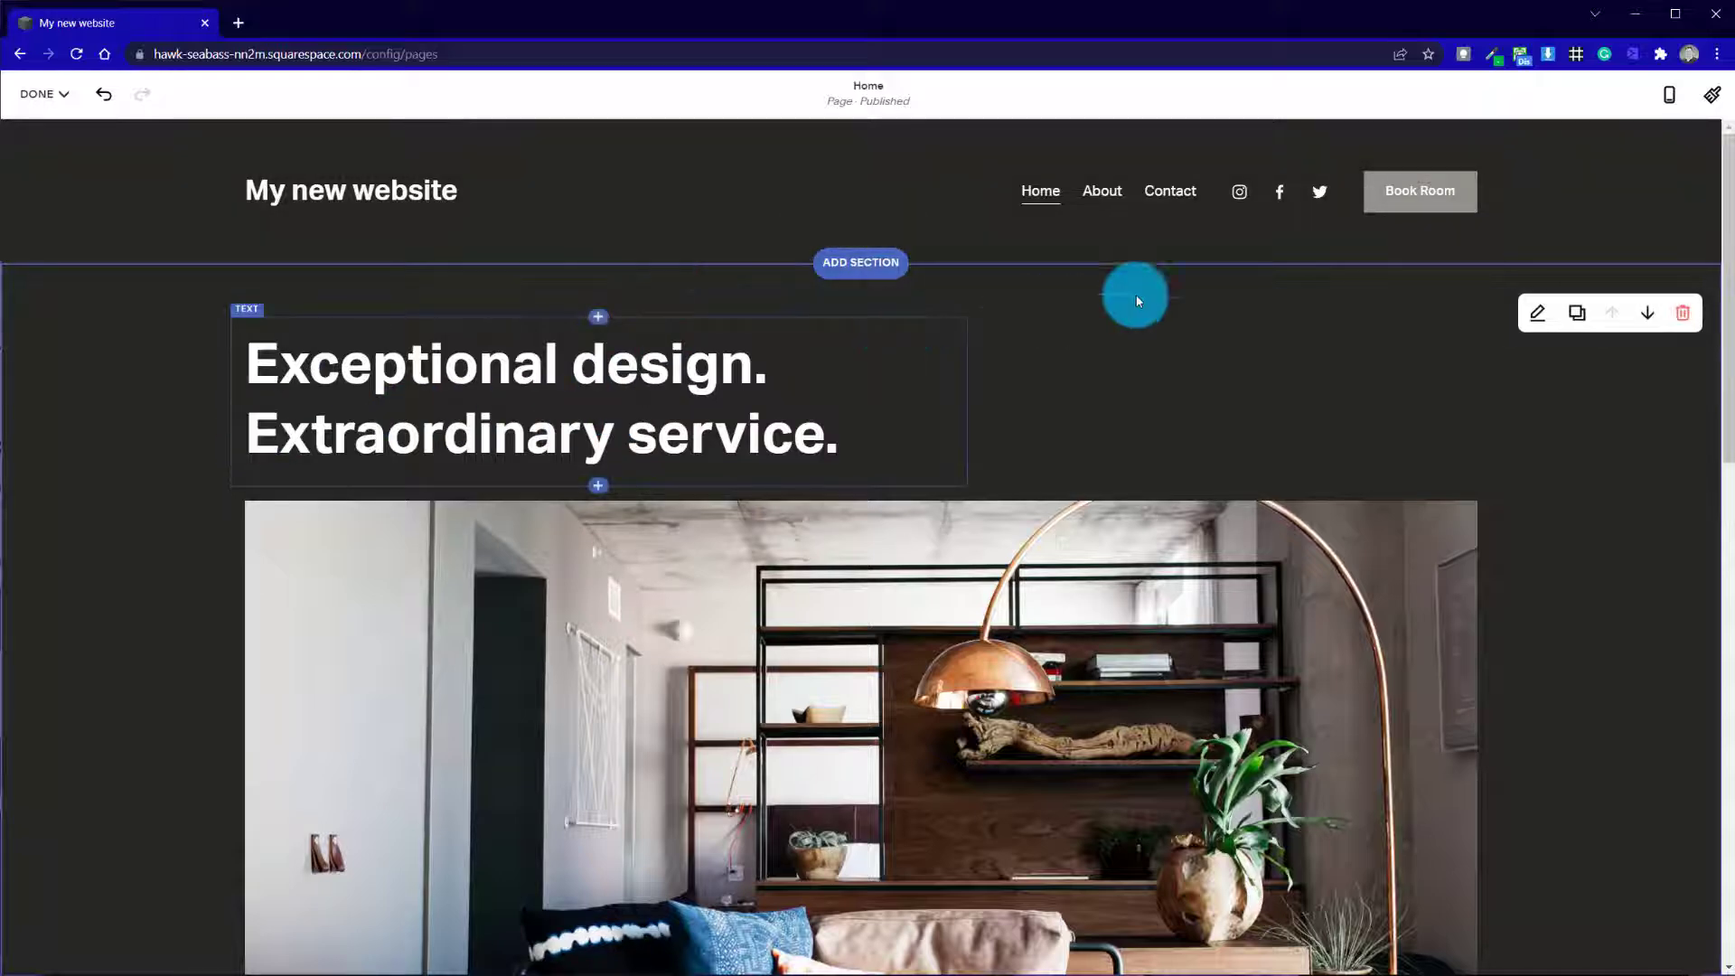
scroll(283, 518, "down", 15)
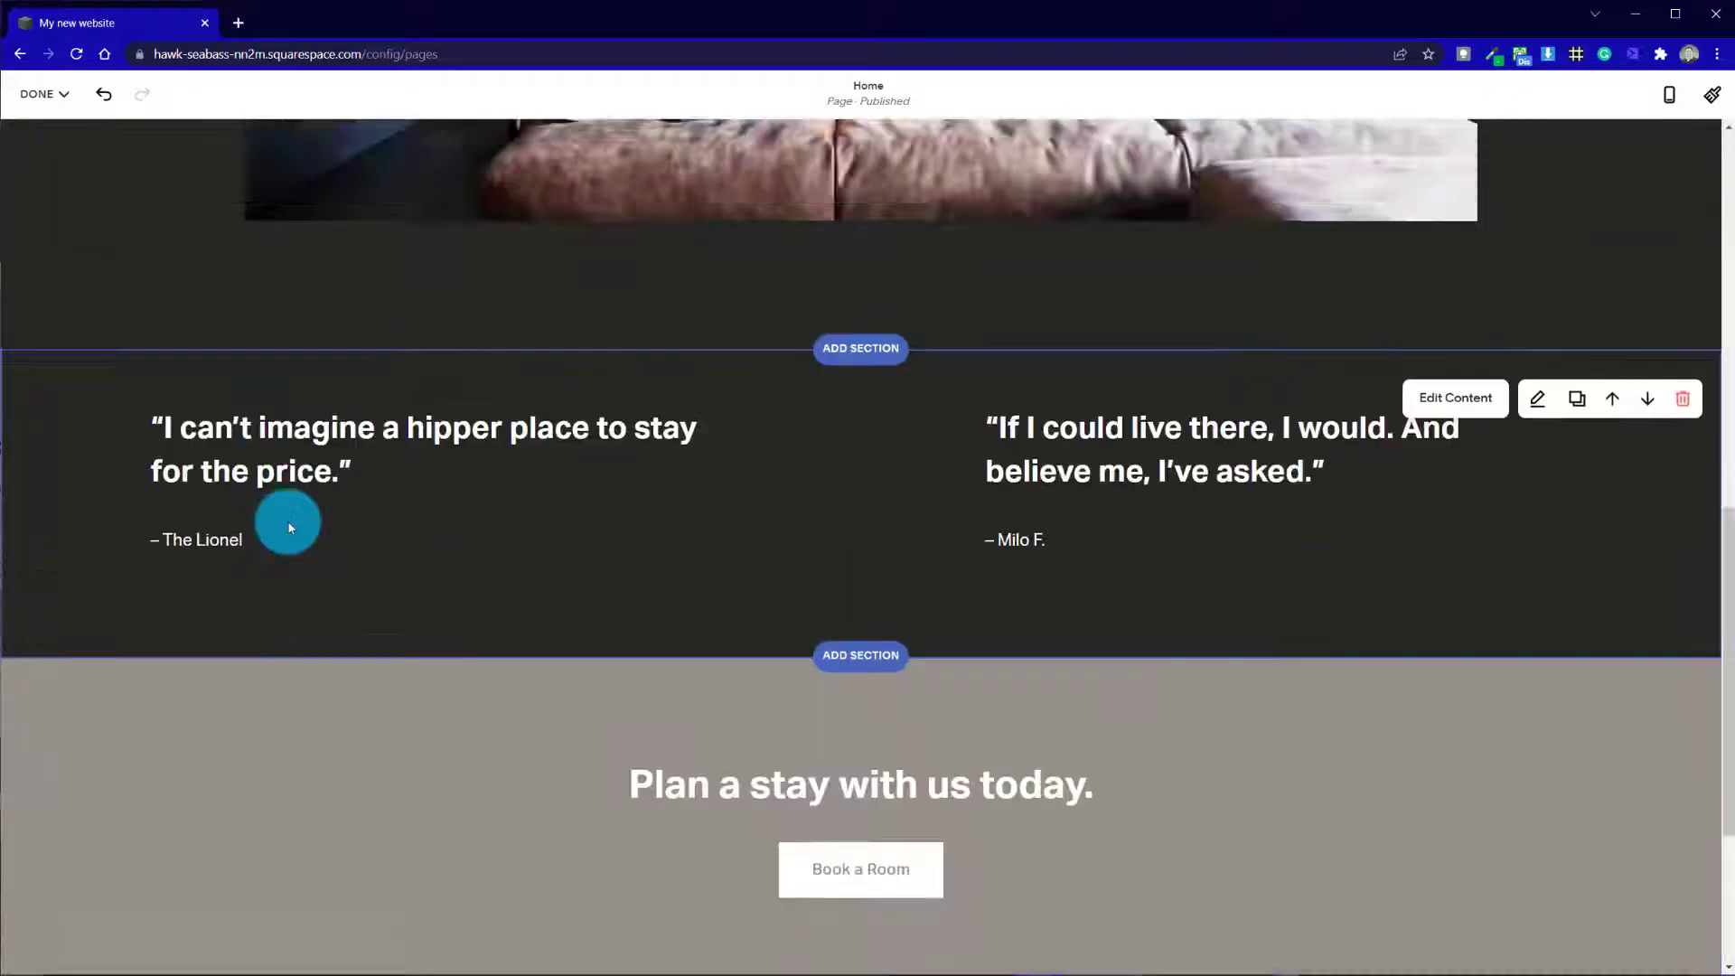
scroll(788, 506, "up", 15)
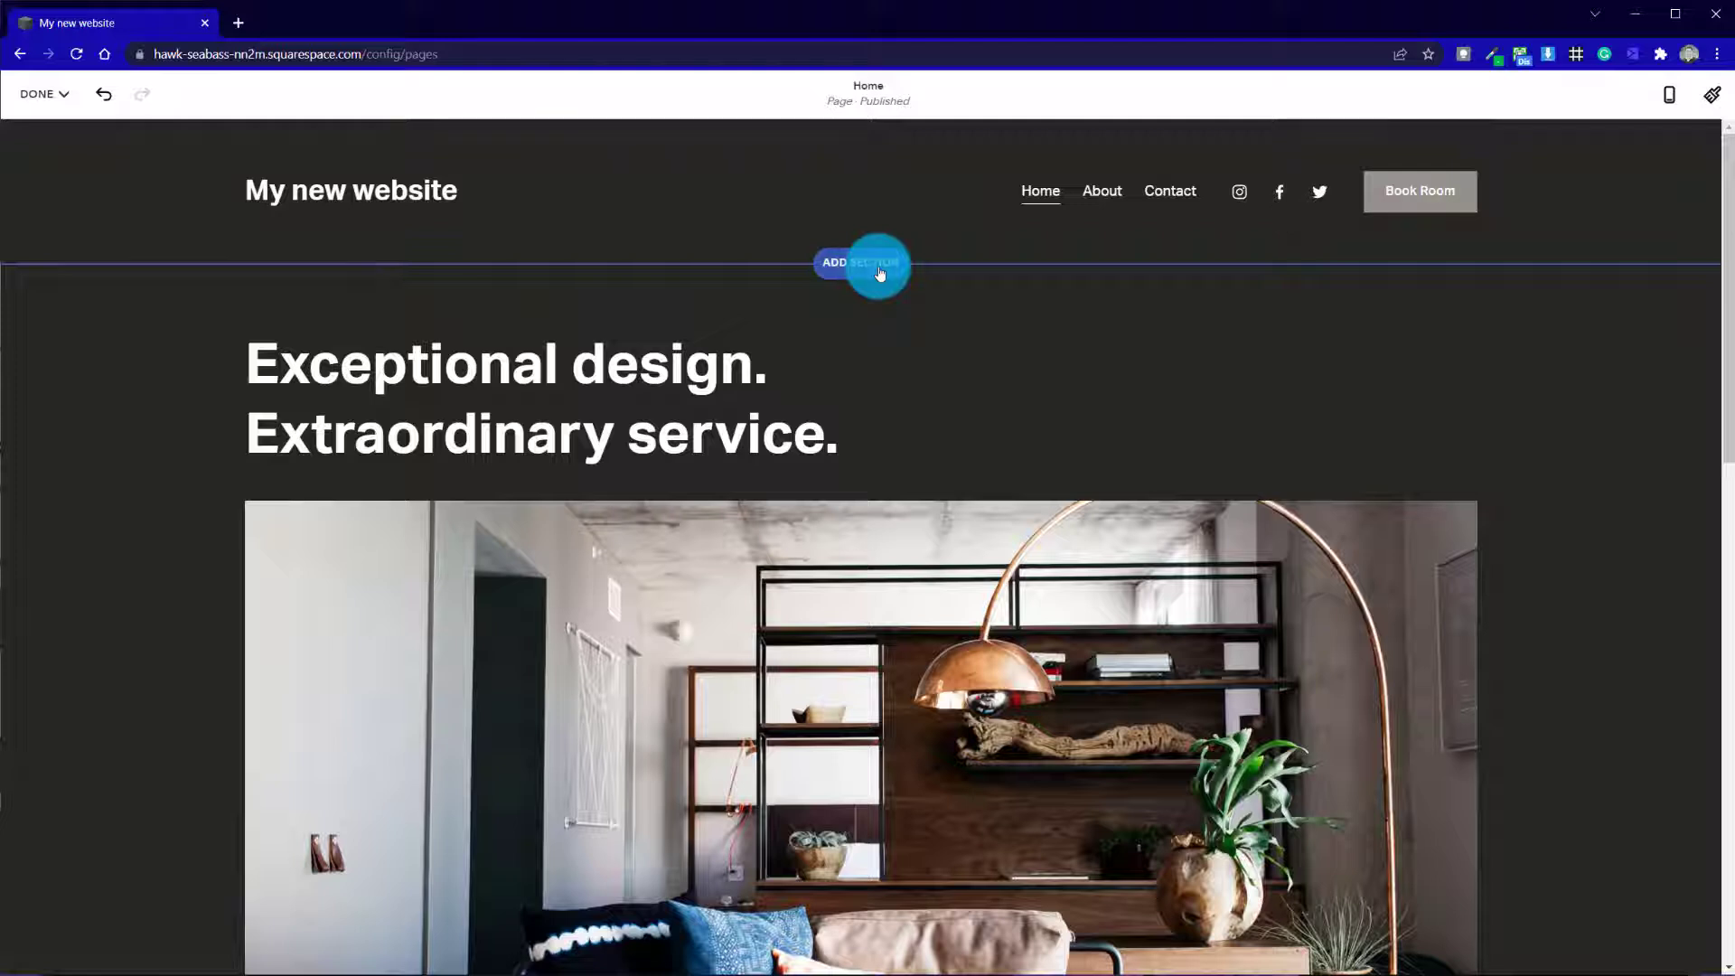
left_click(879, 272)
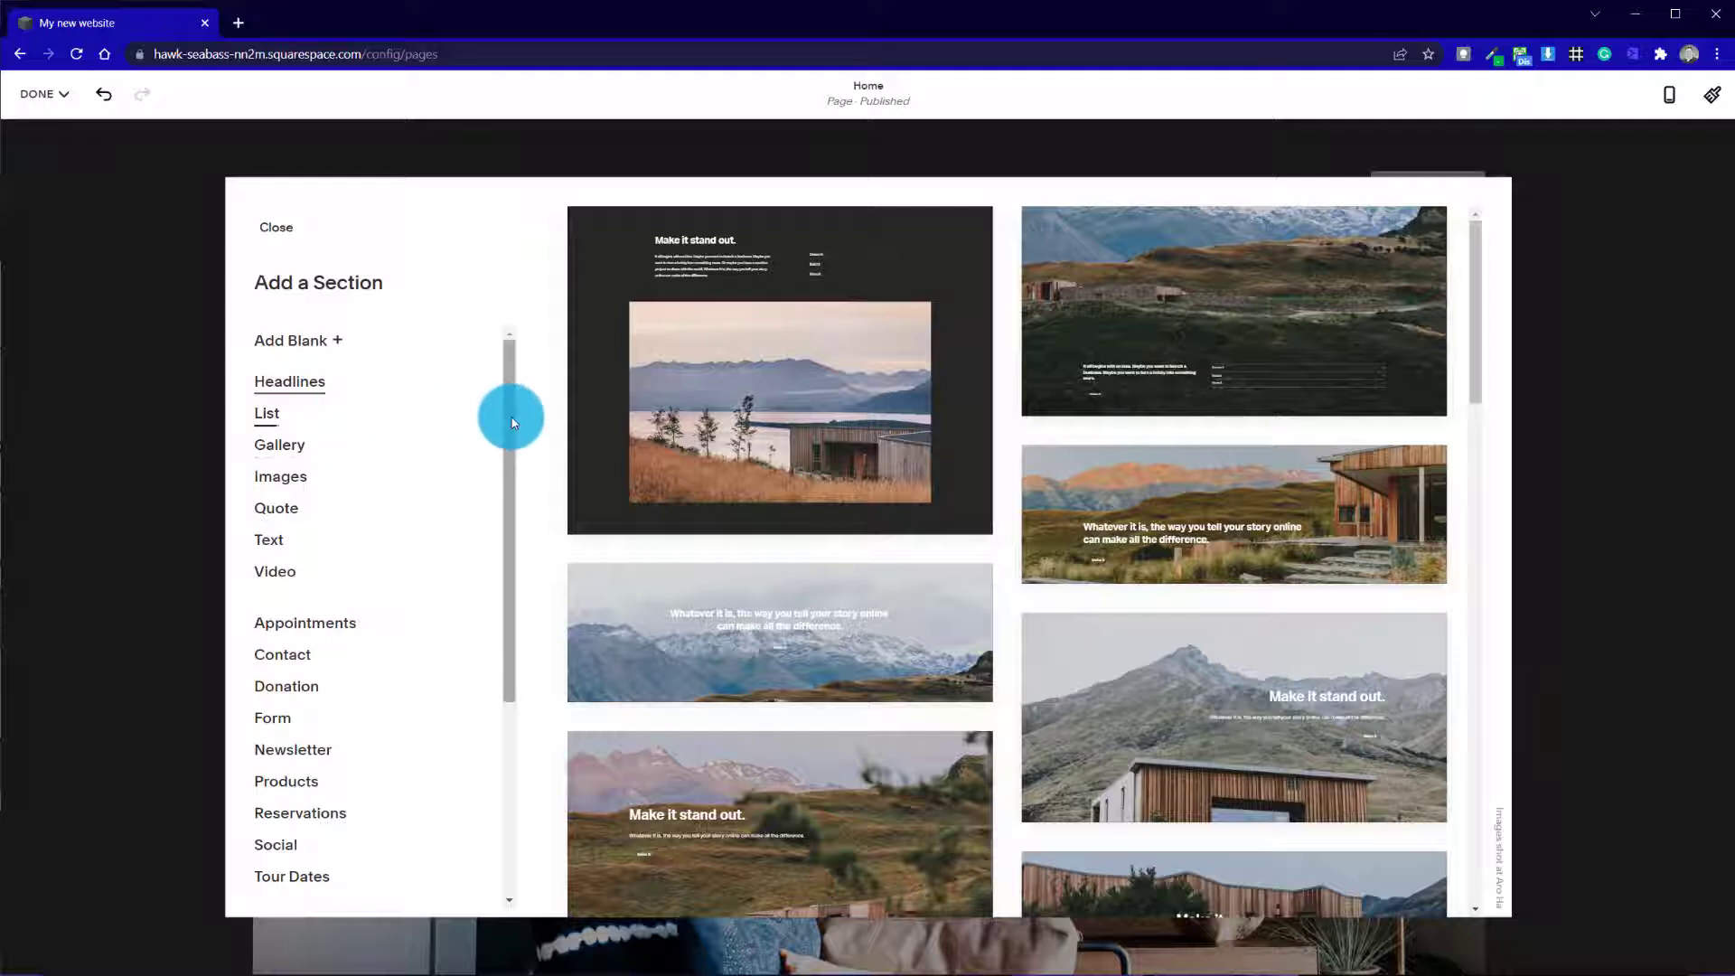
mouse_move(513, 422)
left_mouse_down()
mouse_move(488, 549)
mouse_move(504, 573)
mouse_move(531, 398)
mouse_move(543, 428)
left_mouse_up()
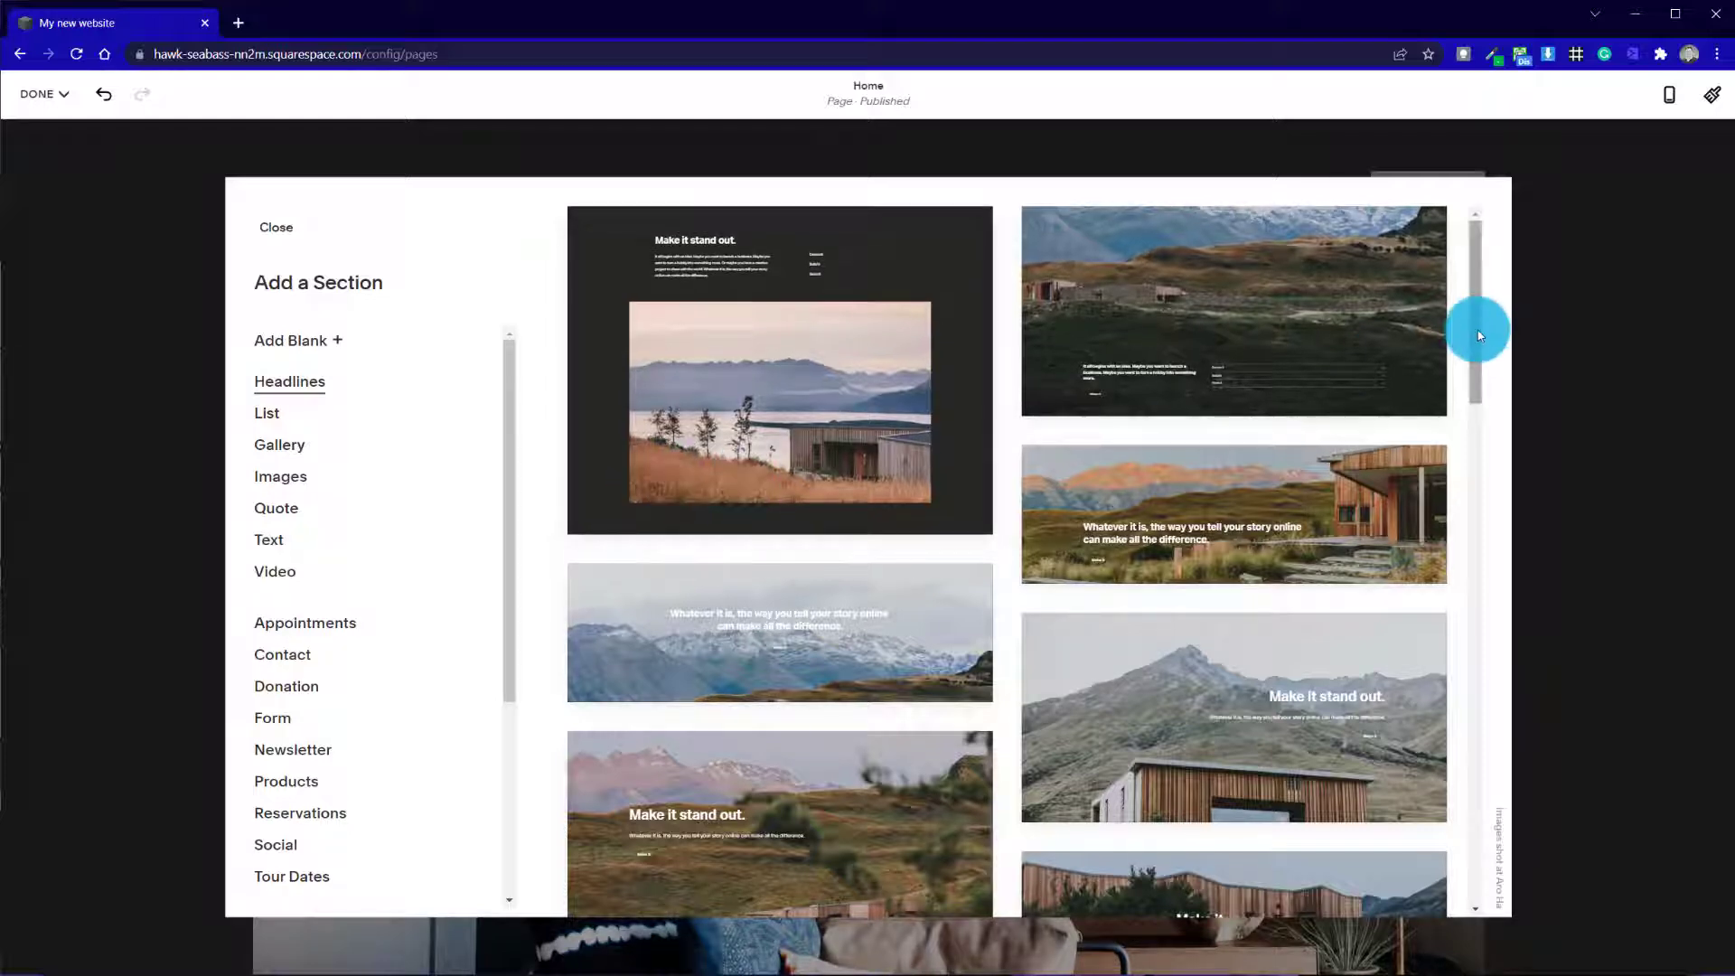
left_click_drag(1476, 329, 1558, 315)
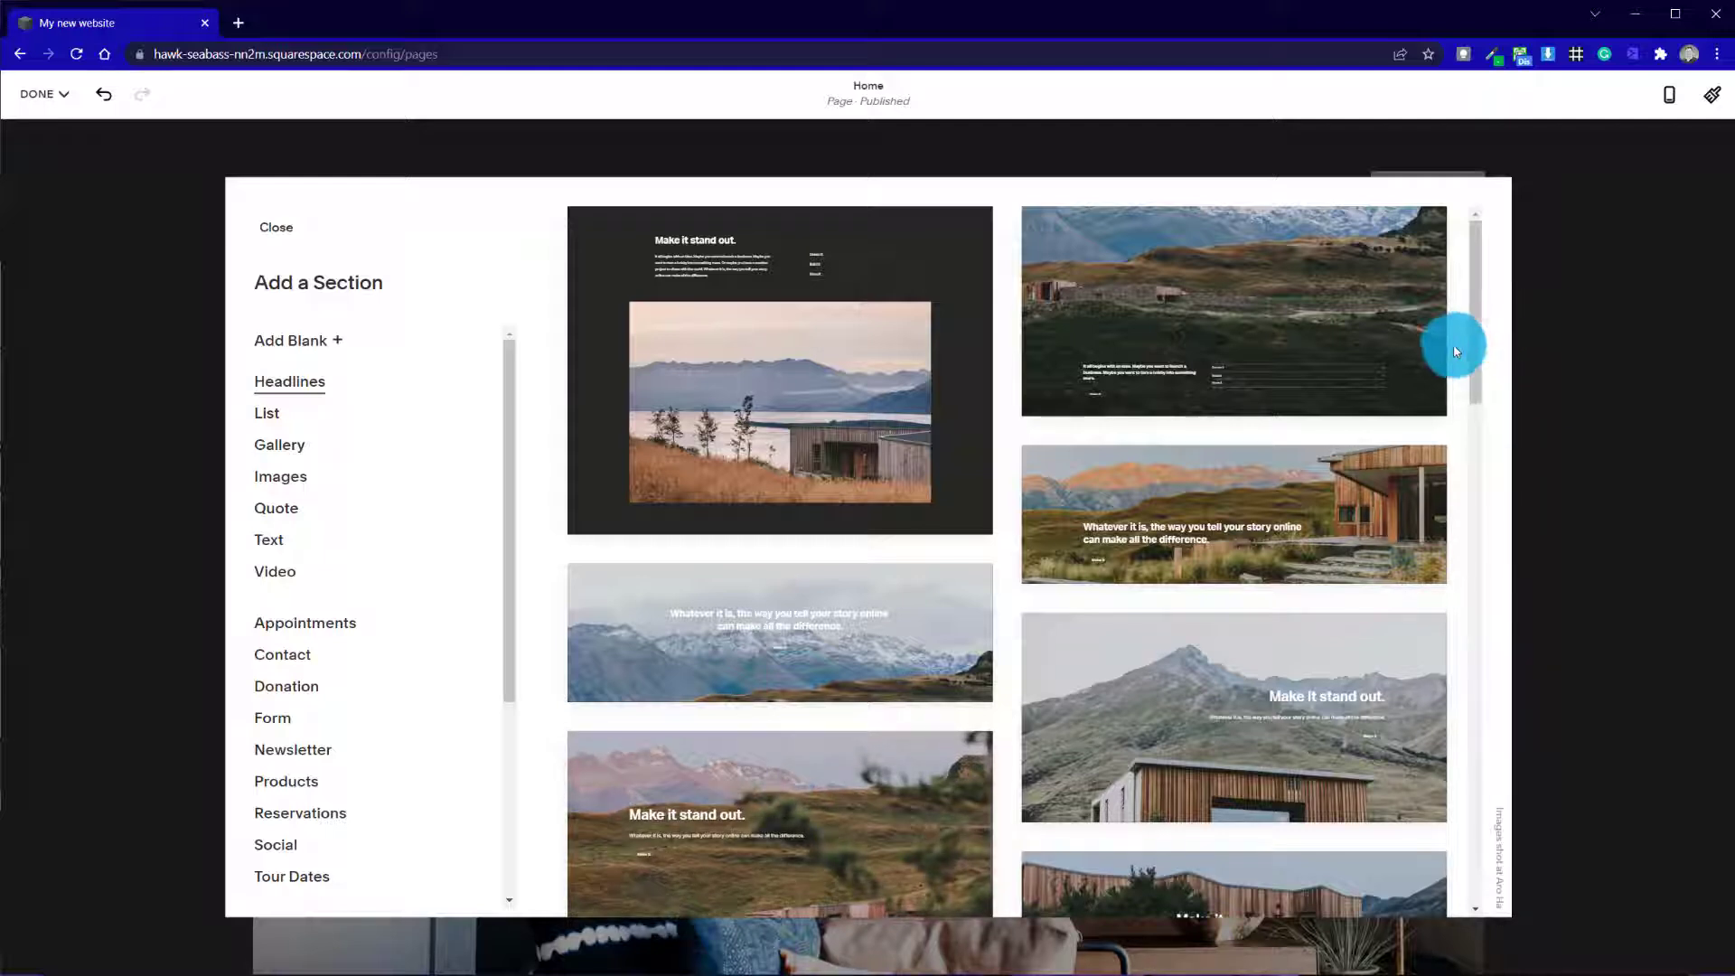
left_click_drag(1472, 350, 1466, 450)
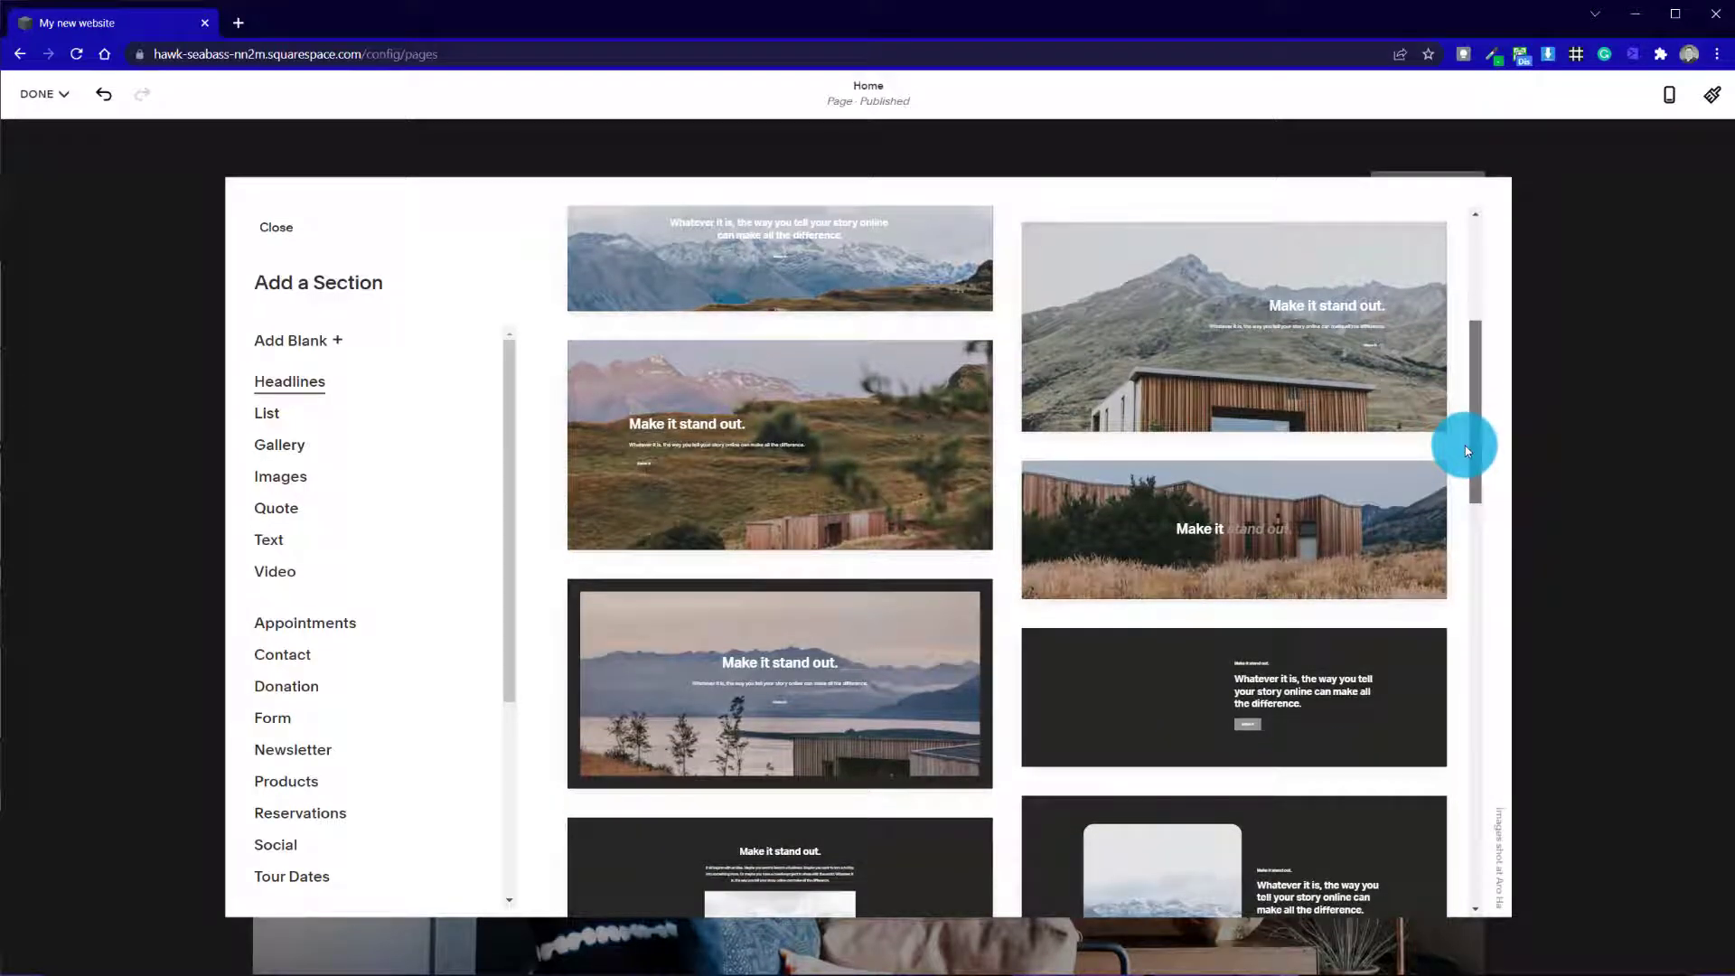
left_click_drag(1465, 450, 1468, 460)
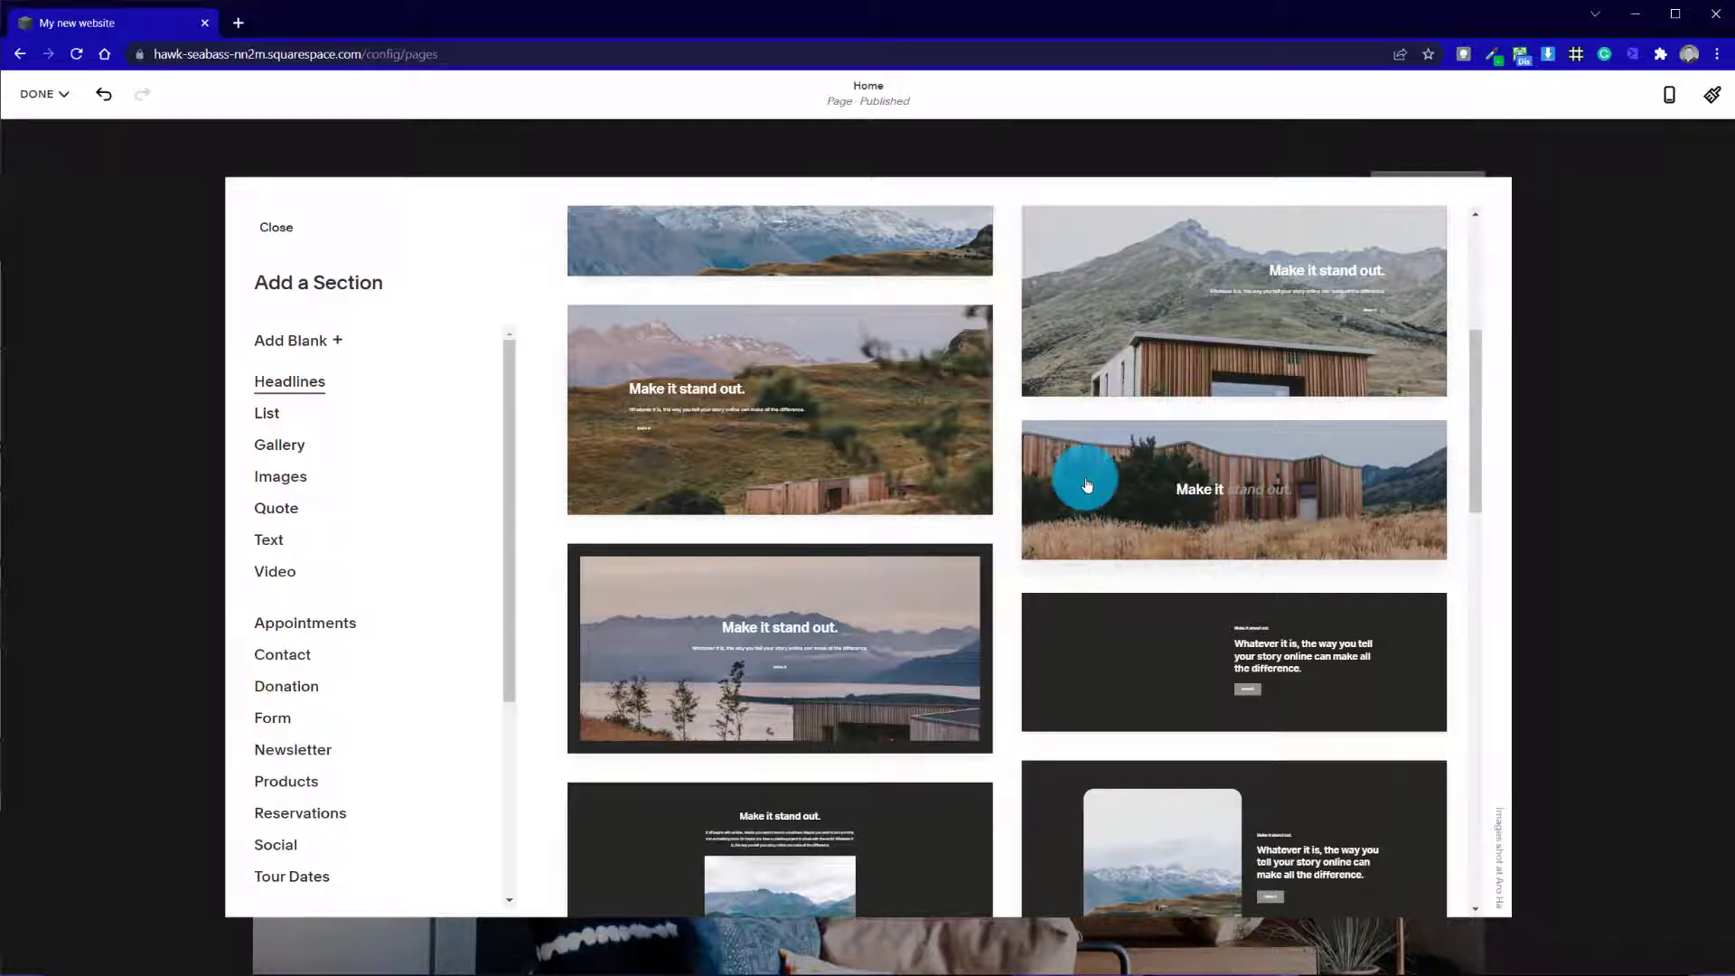
left_click(1117, 489)
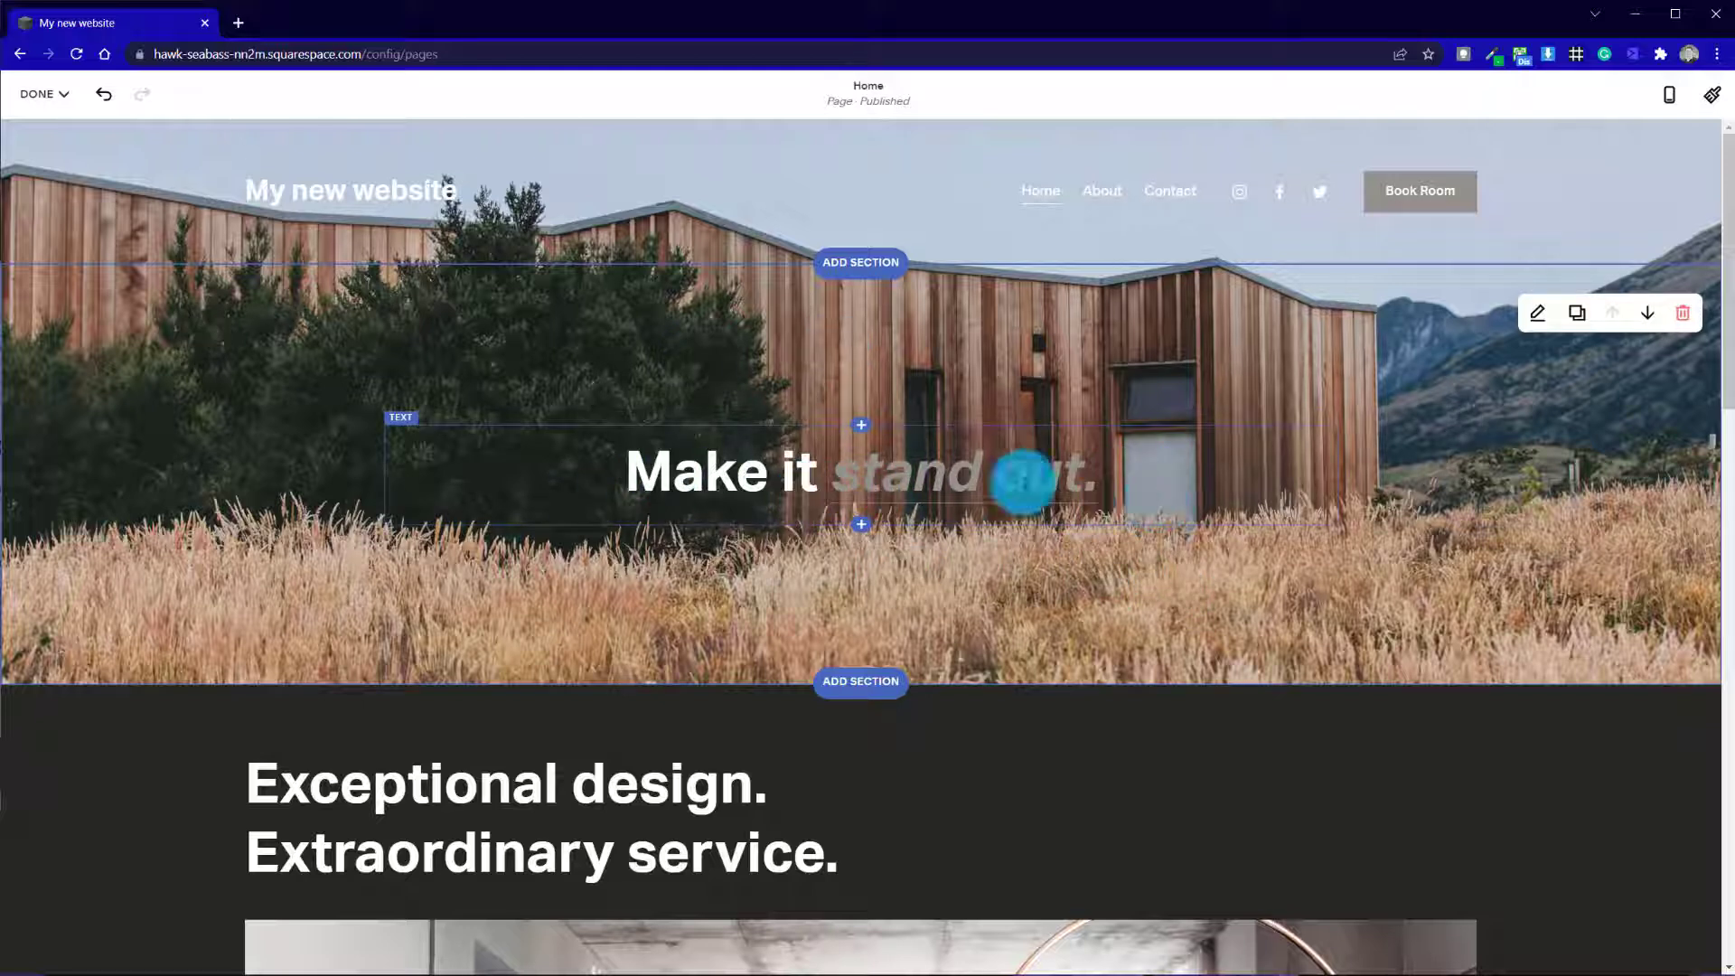
Replace the new section's "Make it stand out." headline with "Welcome..."
left_click_drag(646, 468, 1143, 485)
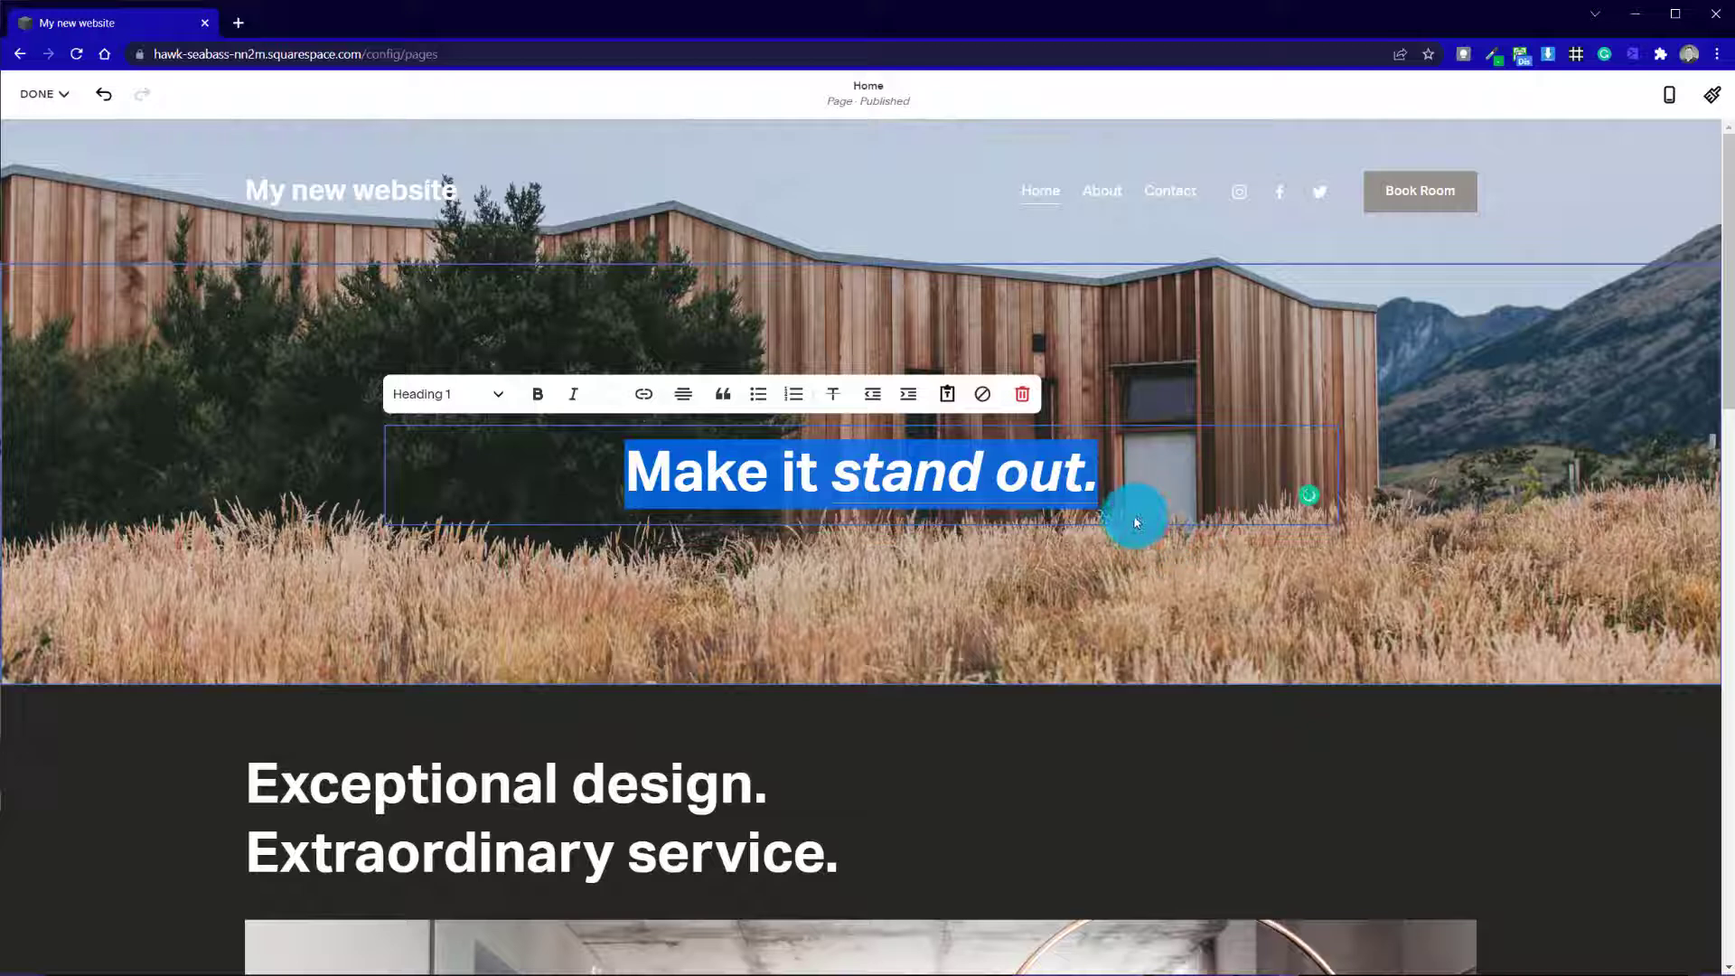
type("Welcome")
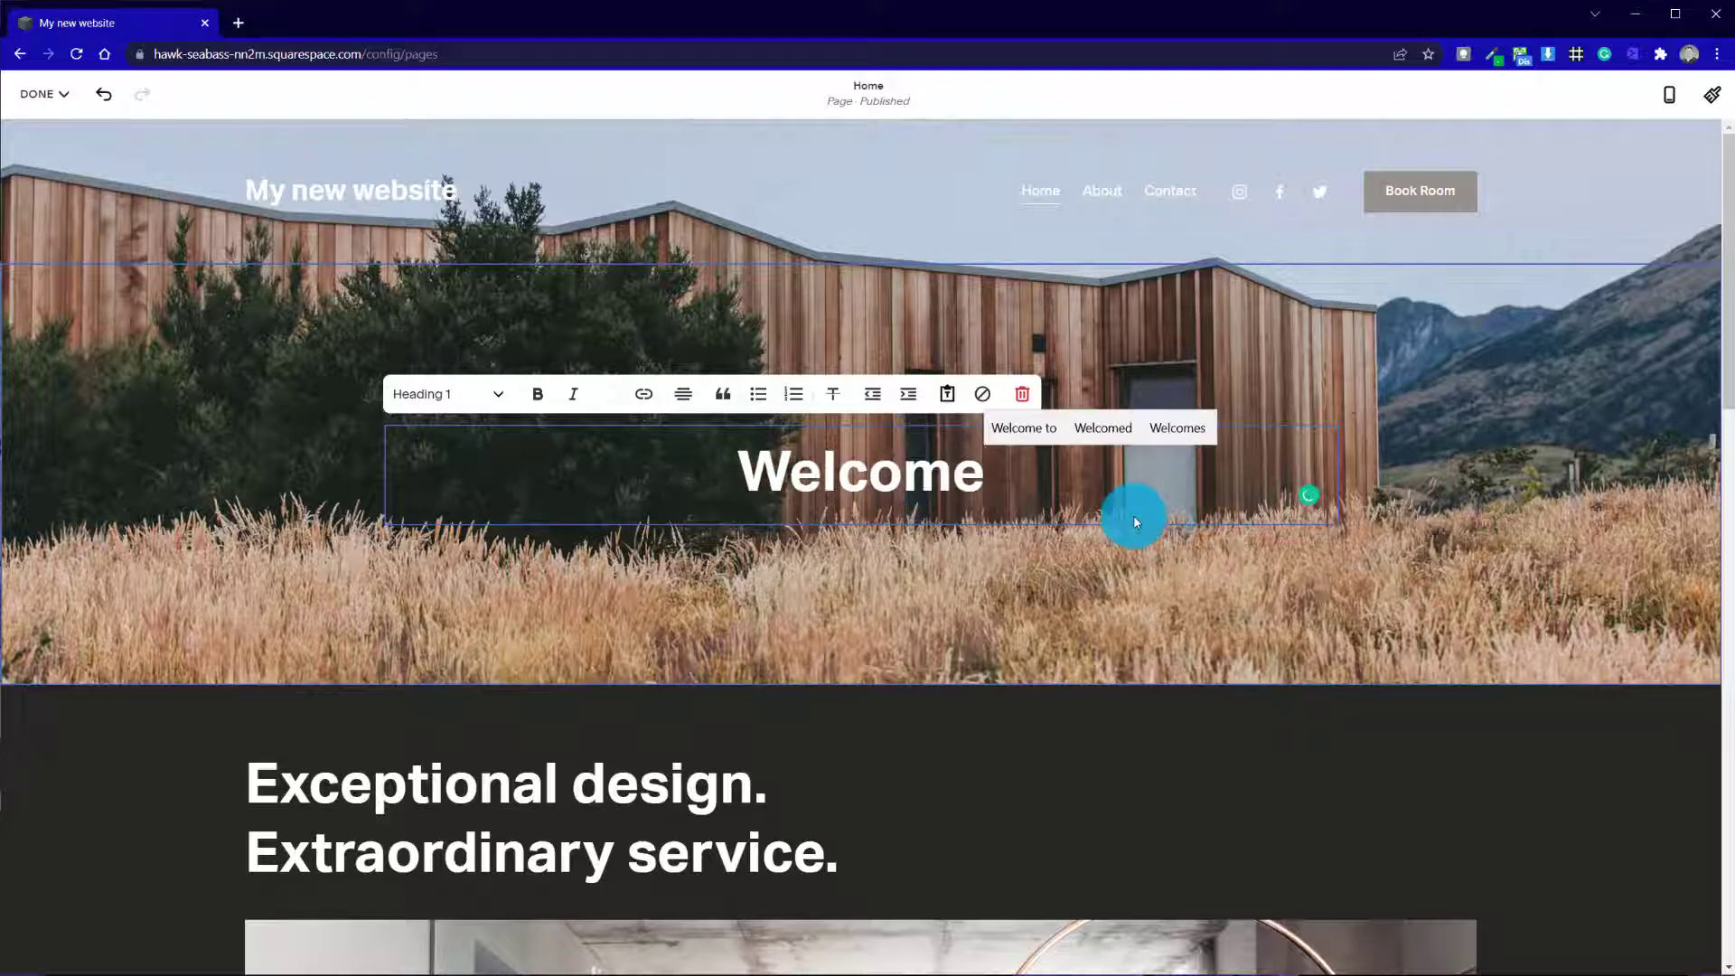
type("...")
left_click(674, 588)
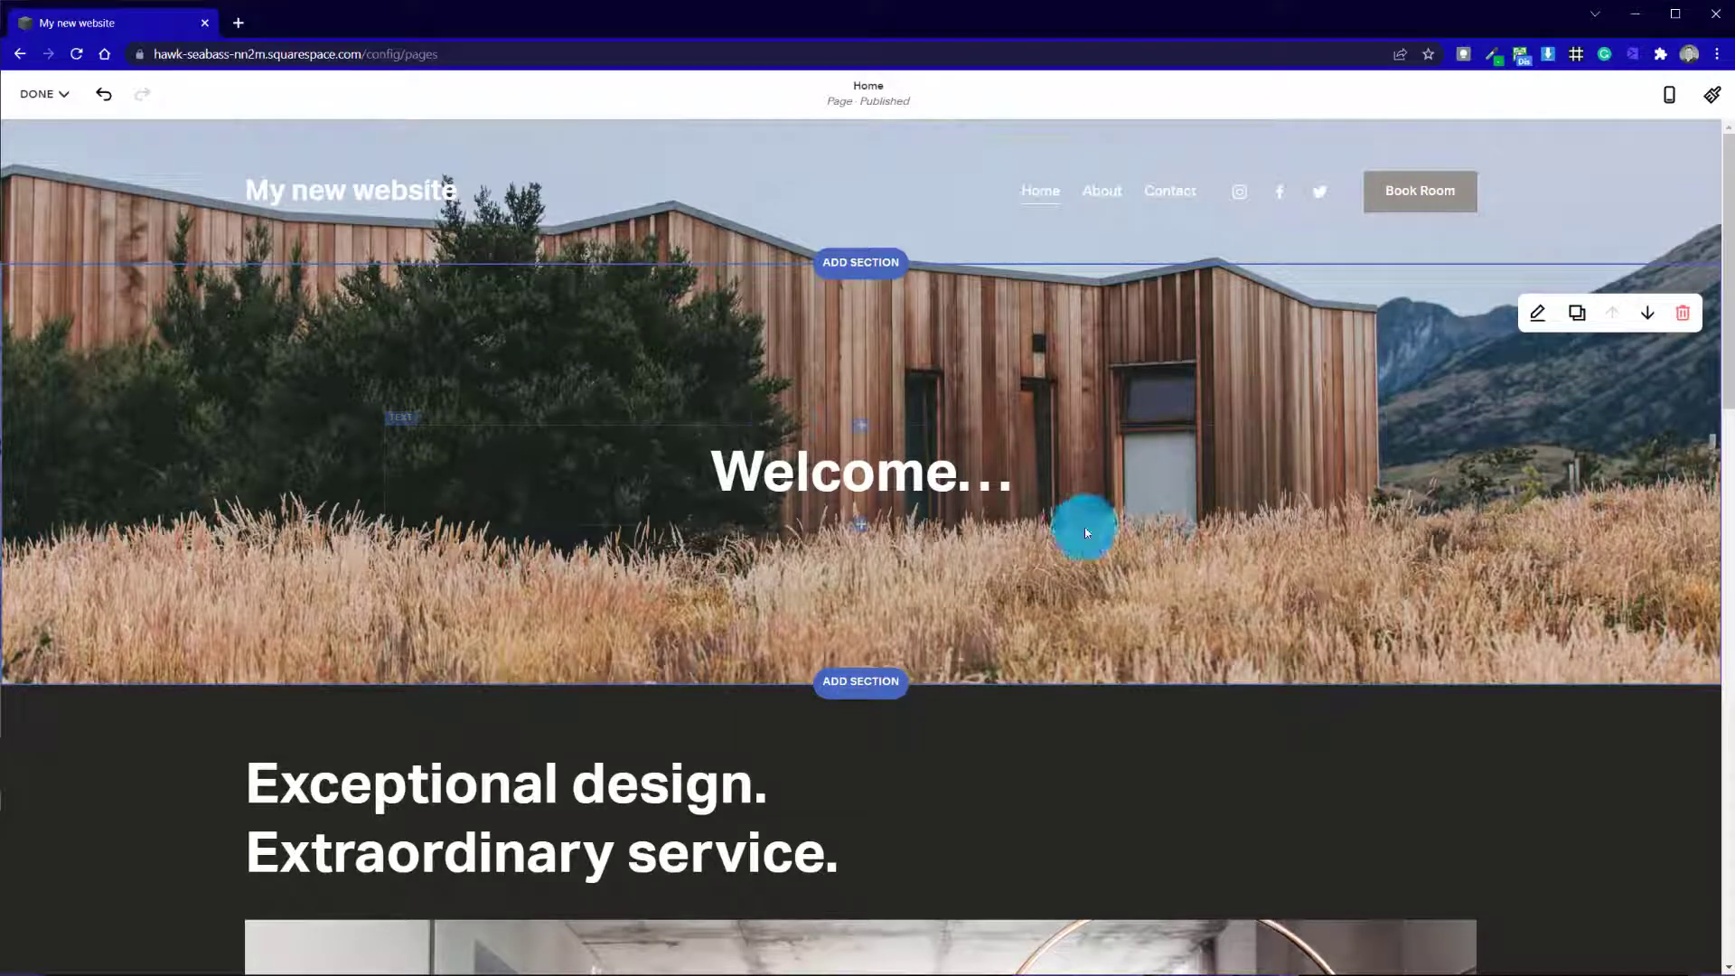
left_click(1539, 316)
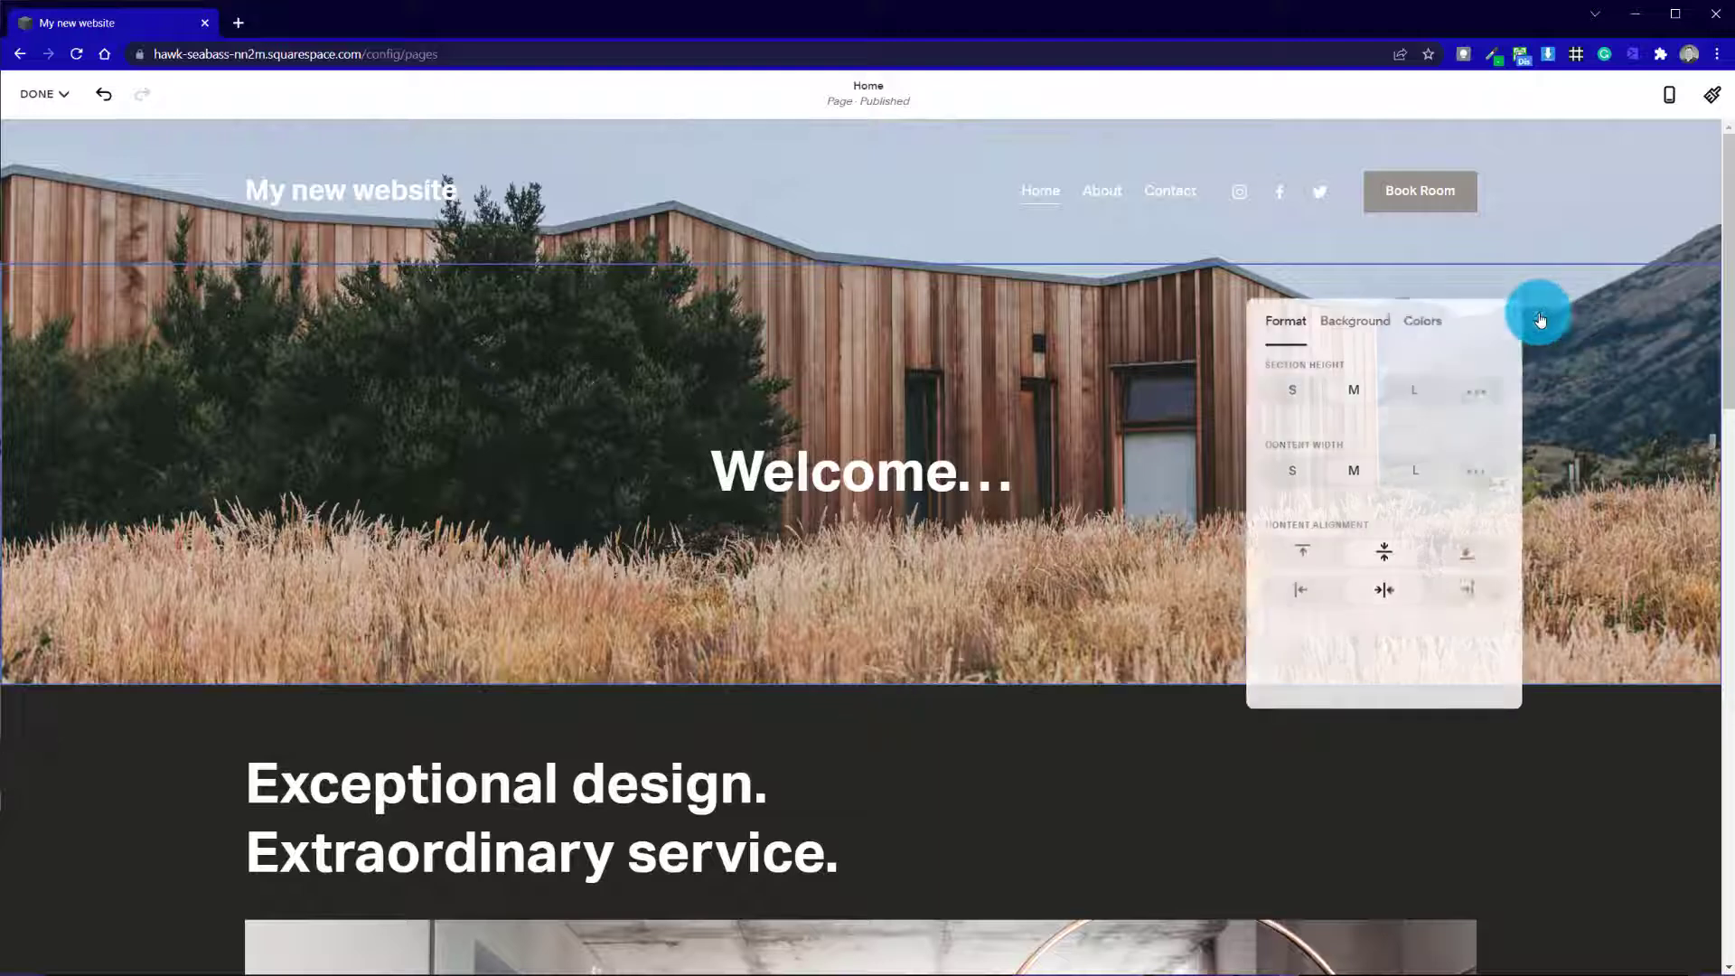
left_click_drag(1496, 321, 1304, 268)
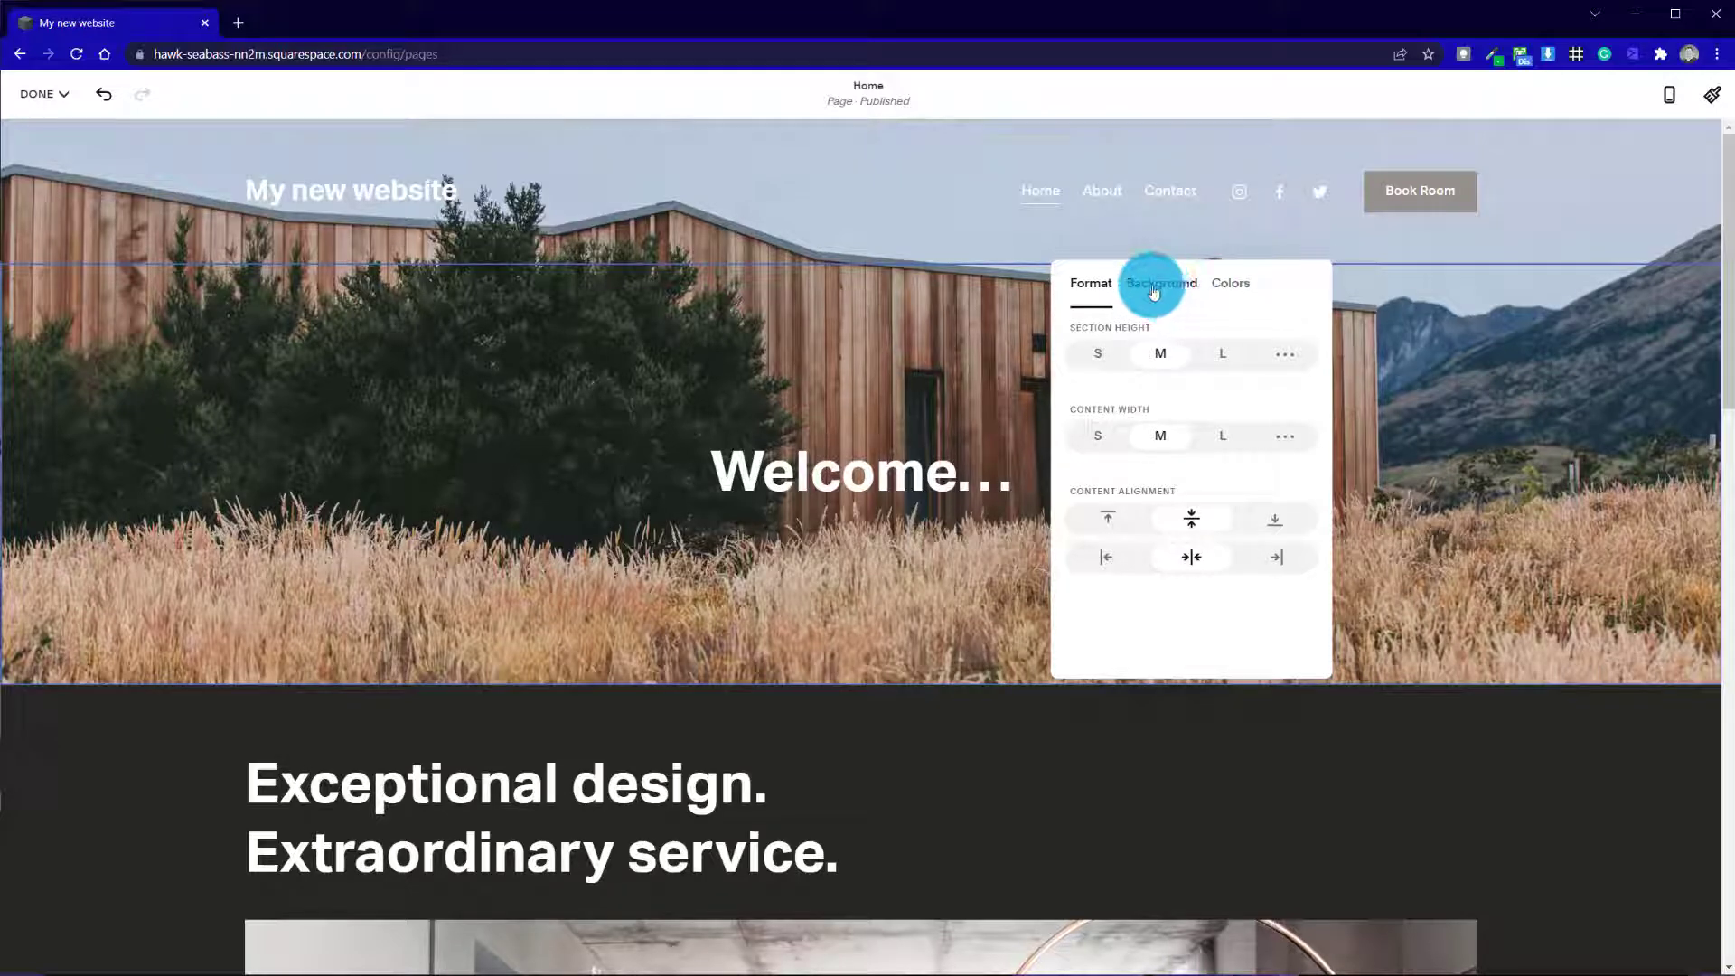
left_click(1423, 288)
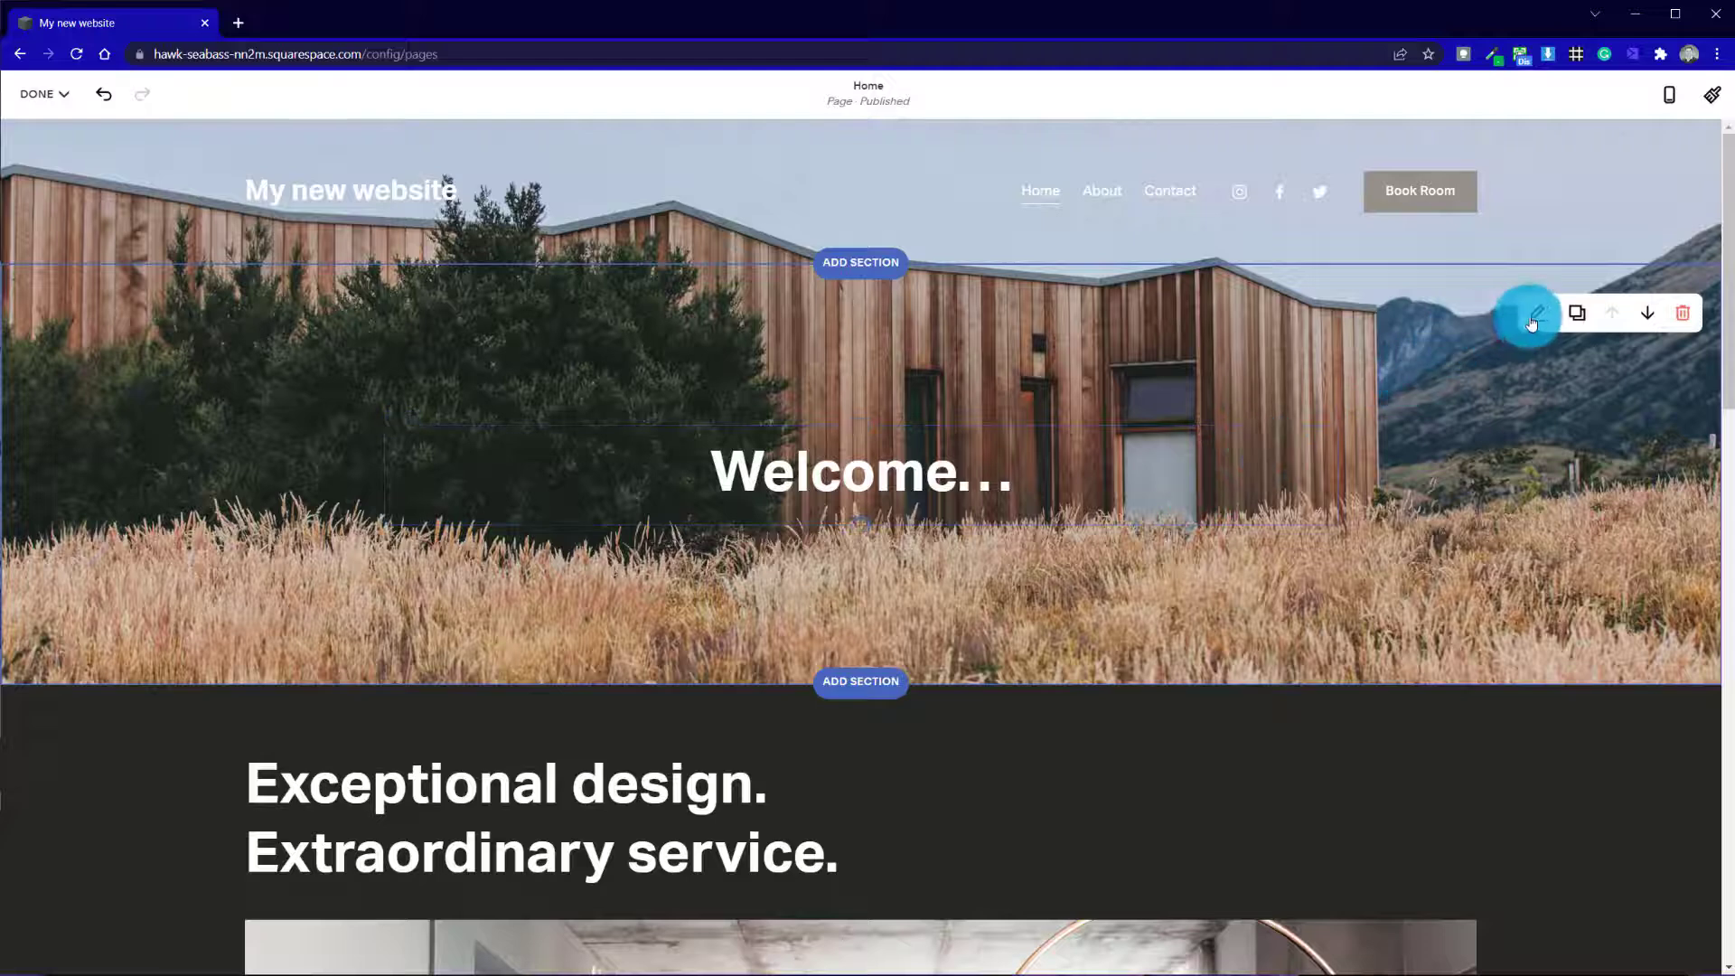
Try the S, M and L section heights on the "Welcome..." section, ending on L
left_click(1538, 321)
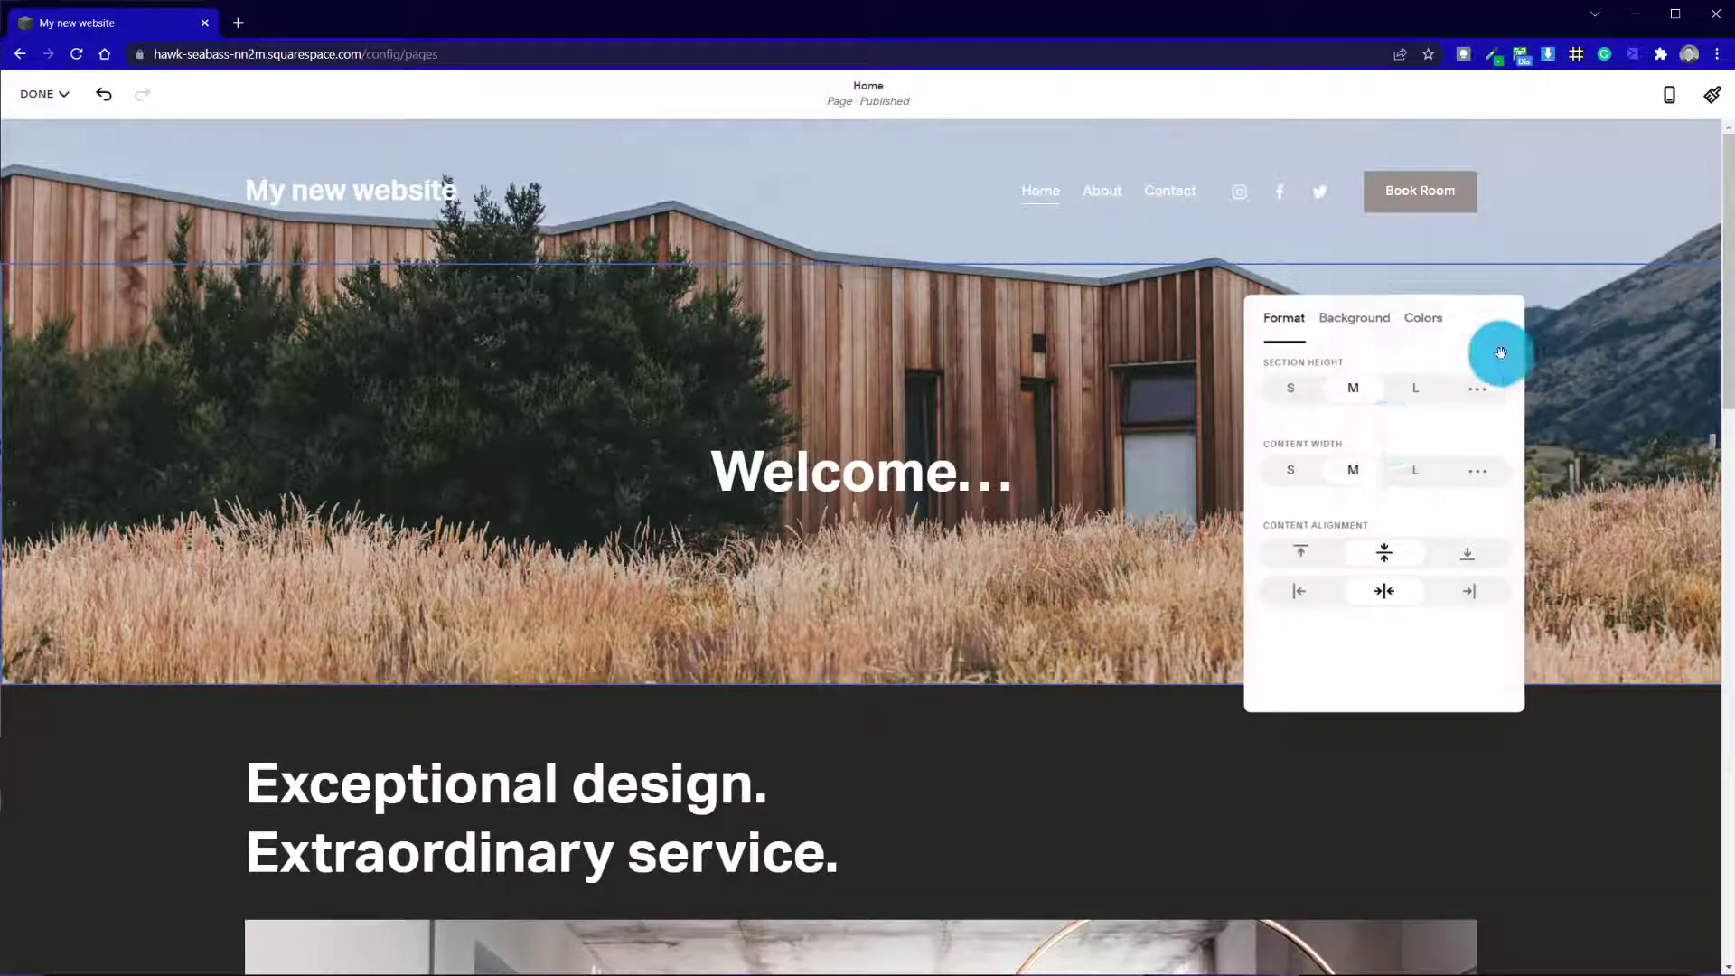
left_click_drag(1445, 310, 1248, 183)
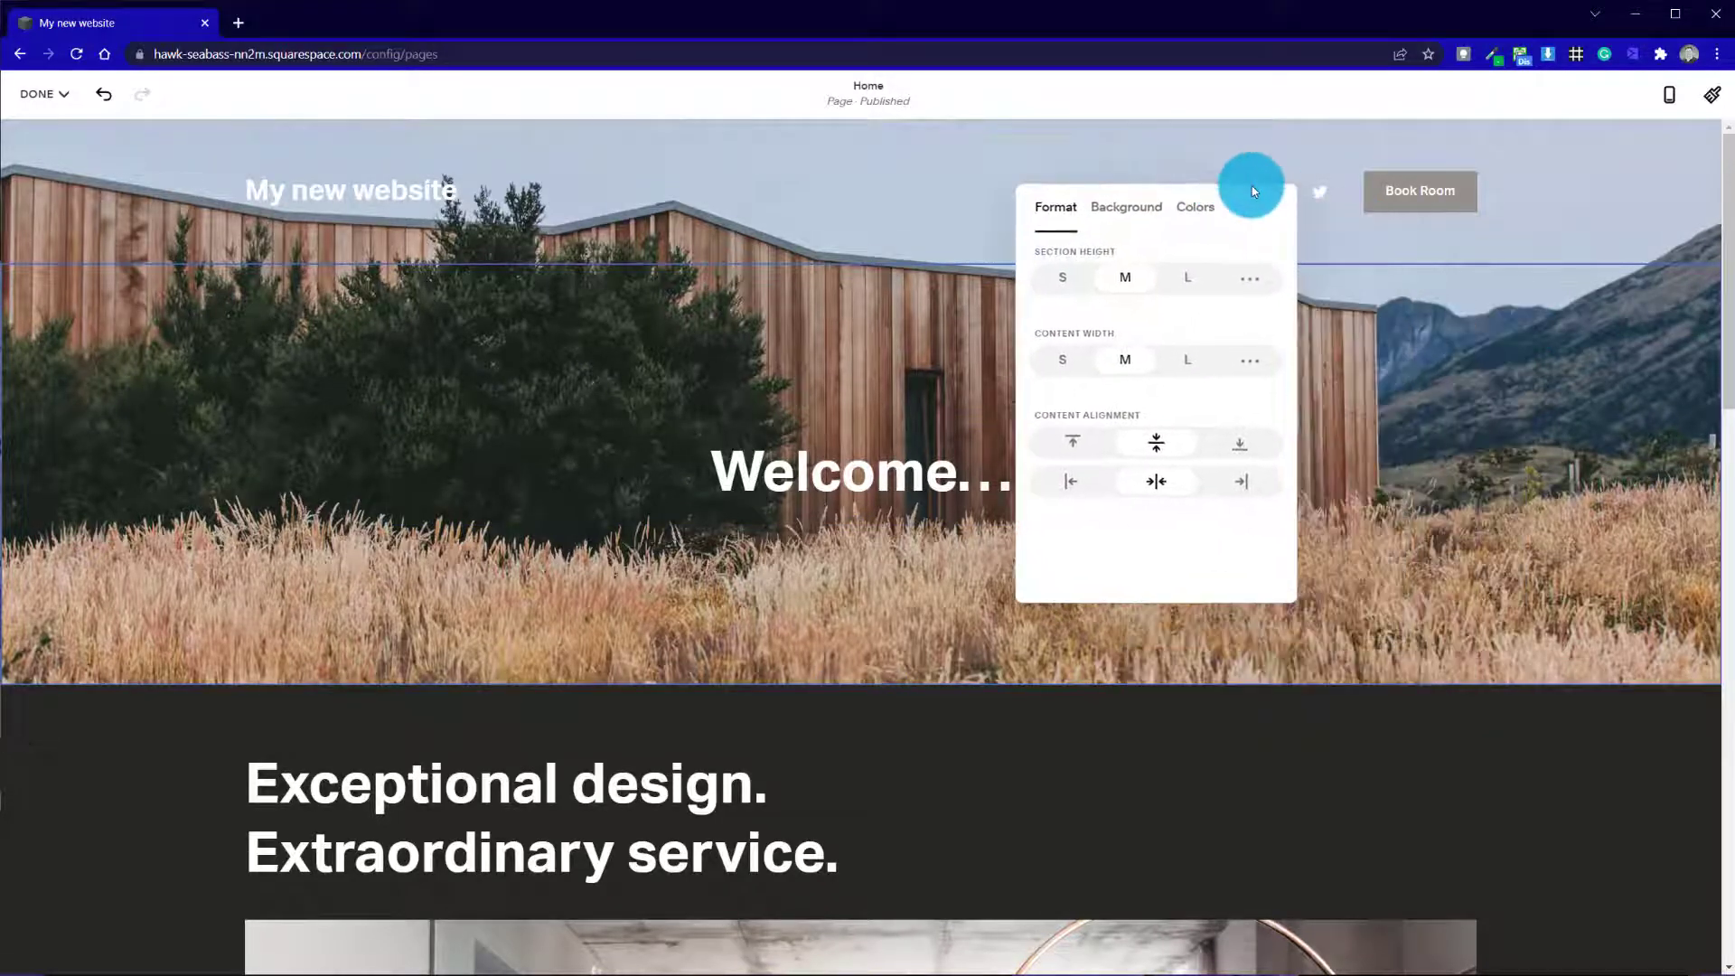
left_click(1066, 287)
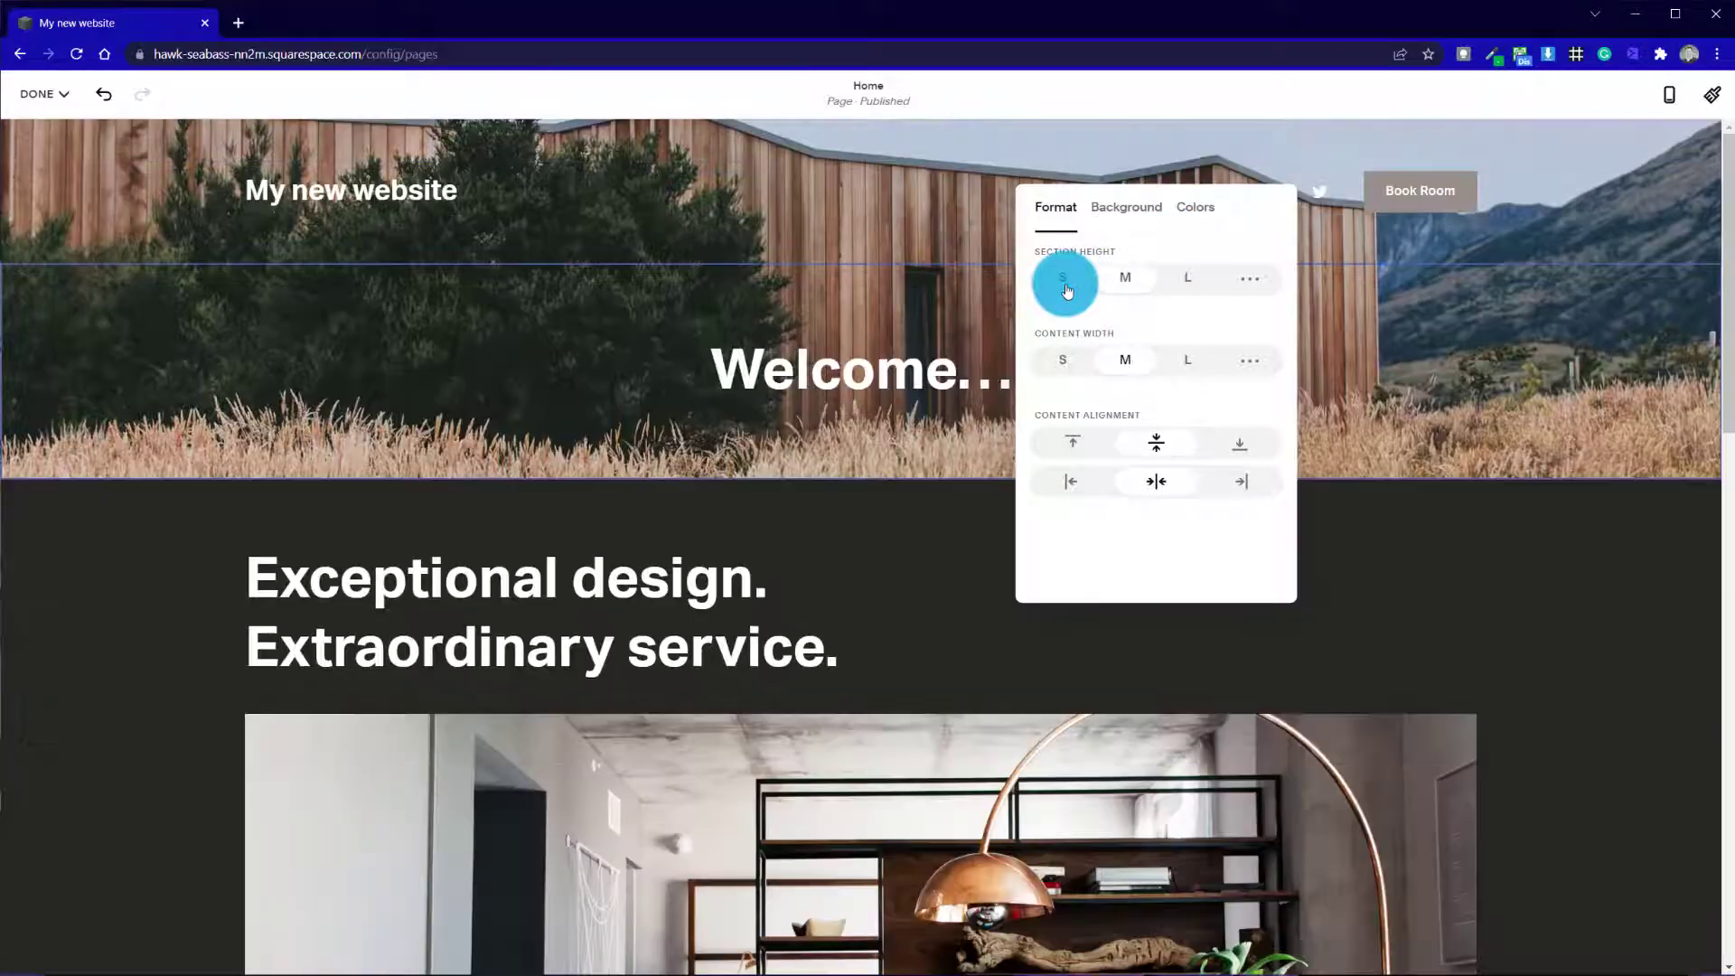
left_click(1130, 296)
left_click(1130, 282)
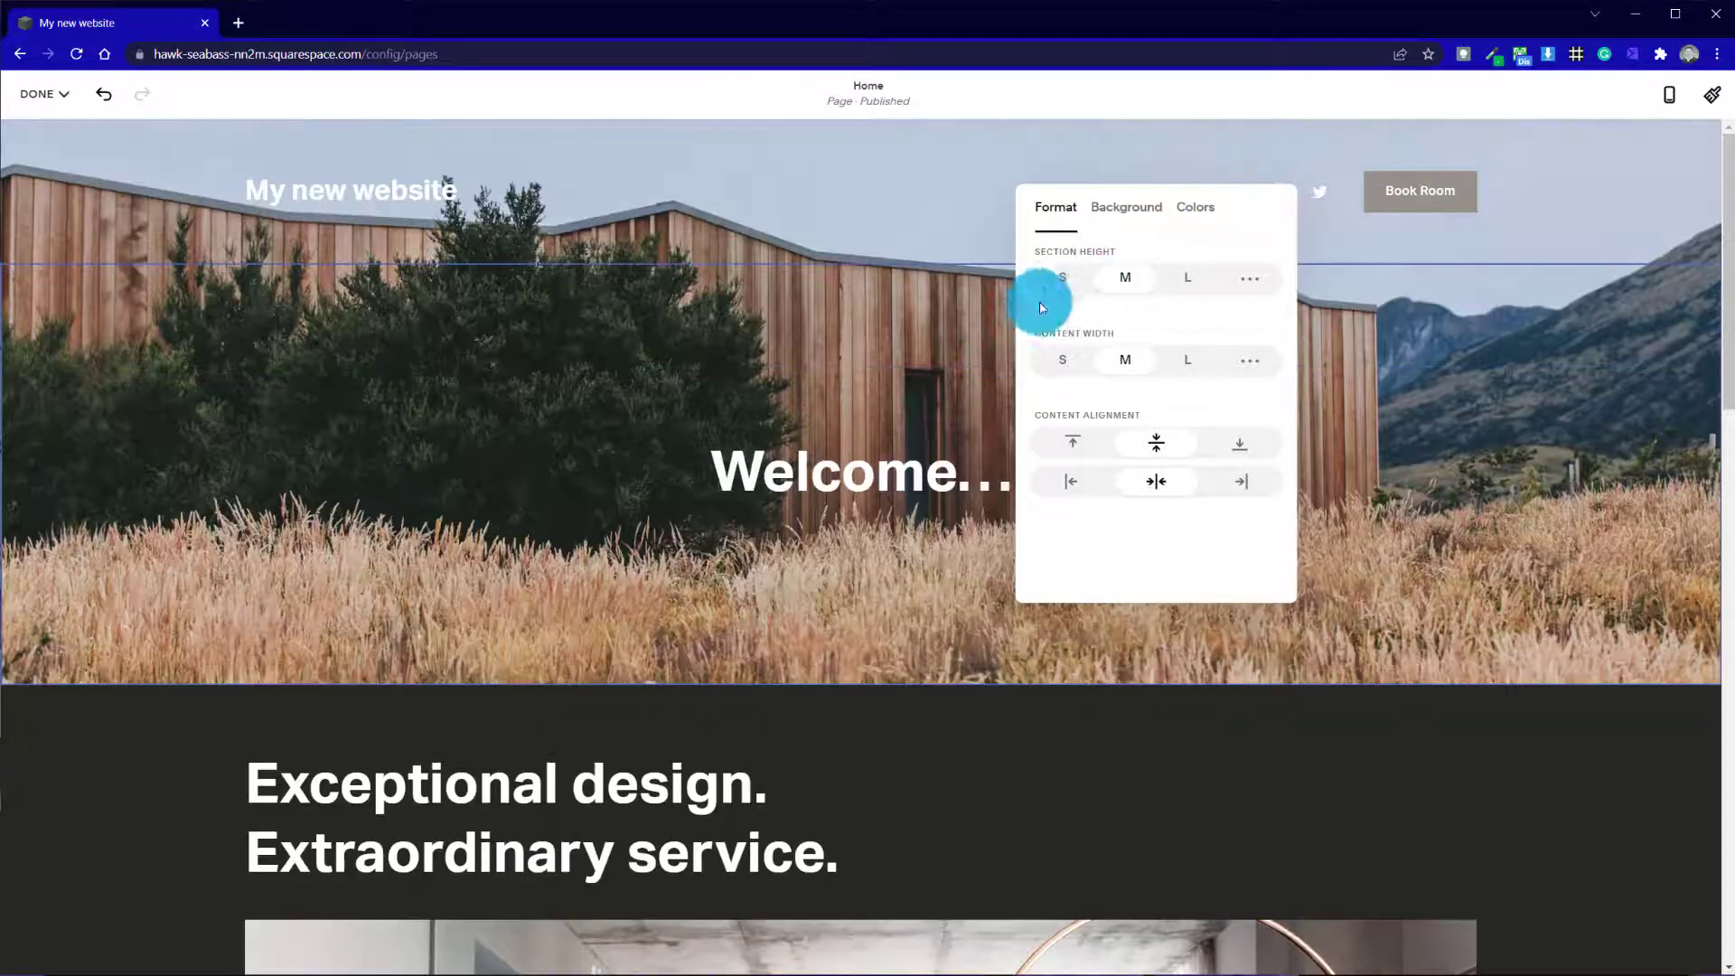
left_click(1060, 280)
left_click(825, 348)
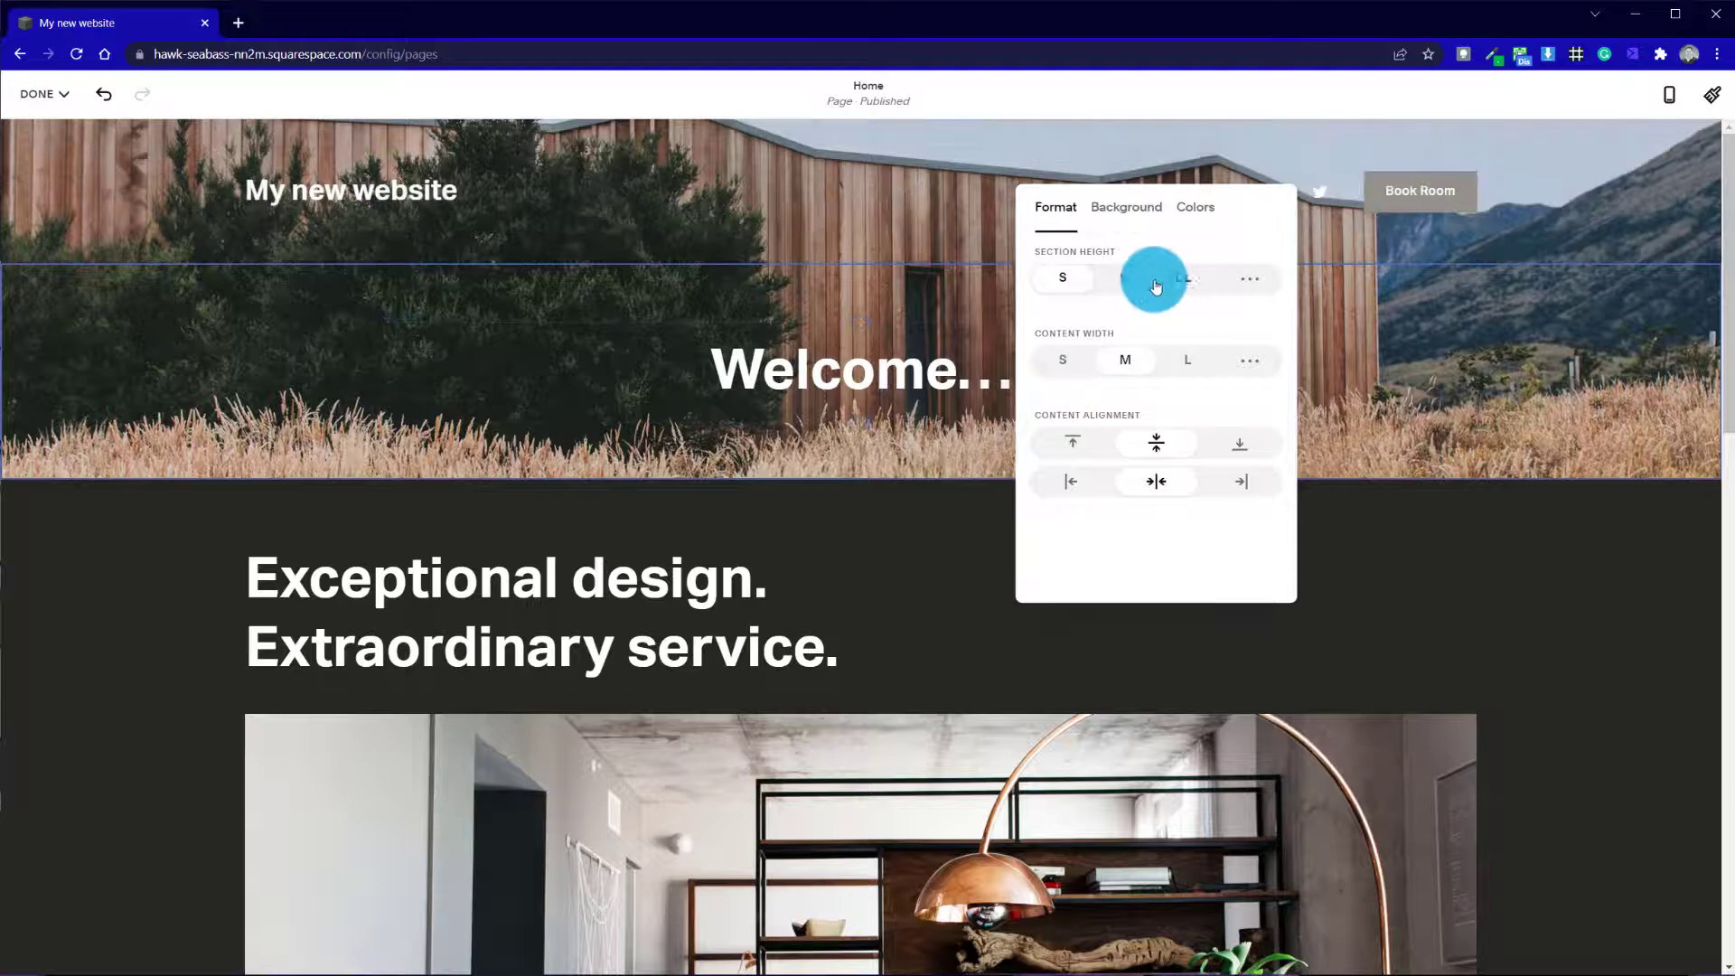
left_click(1174, 277)
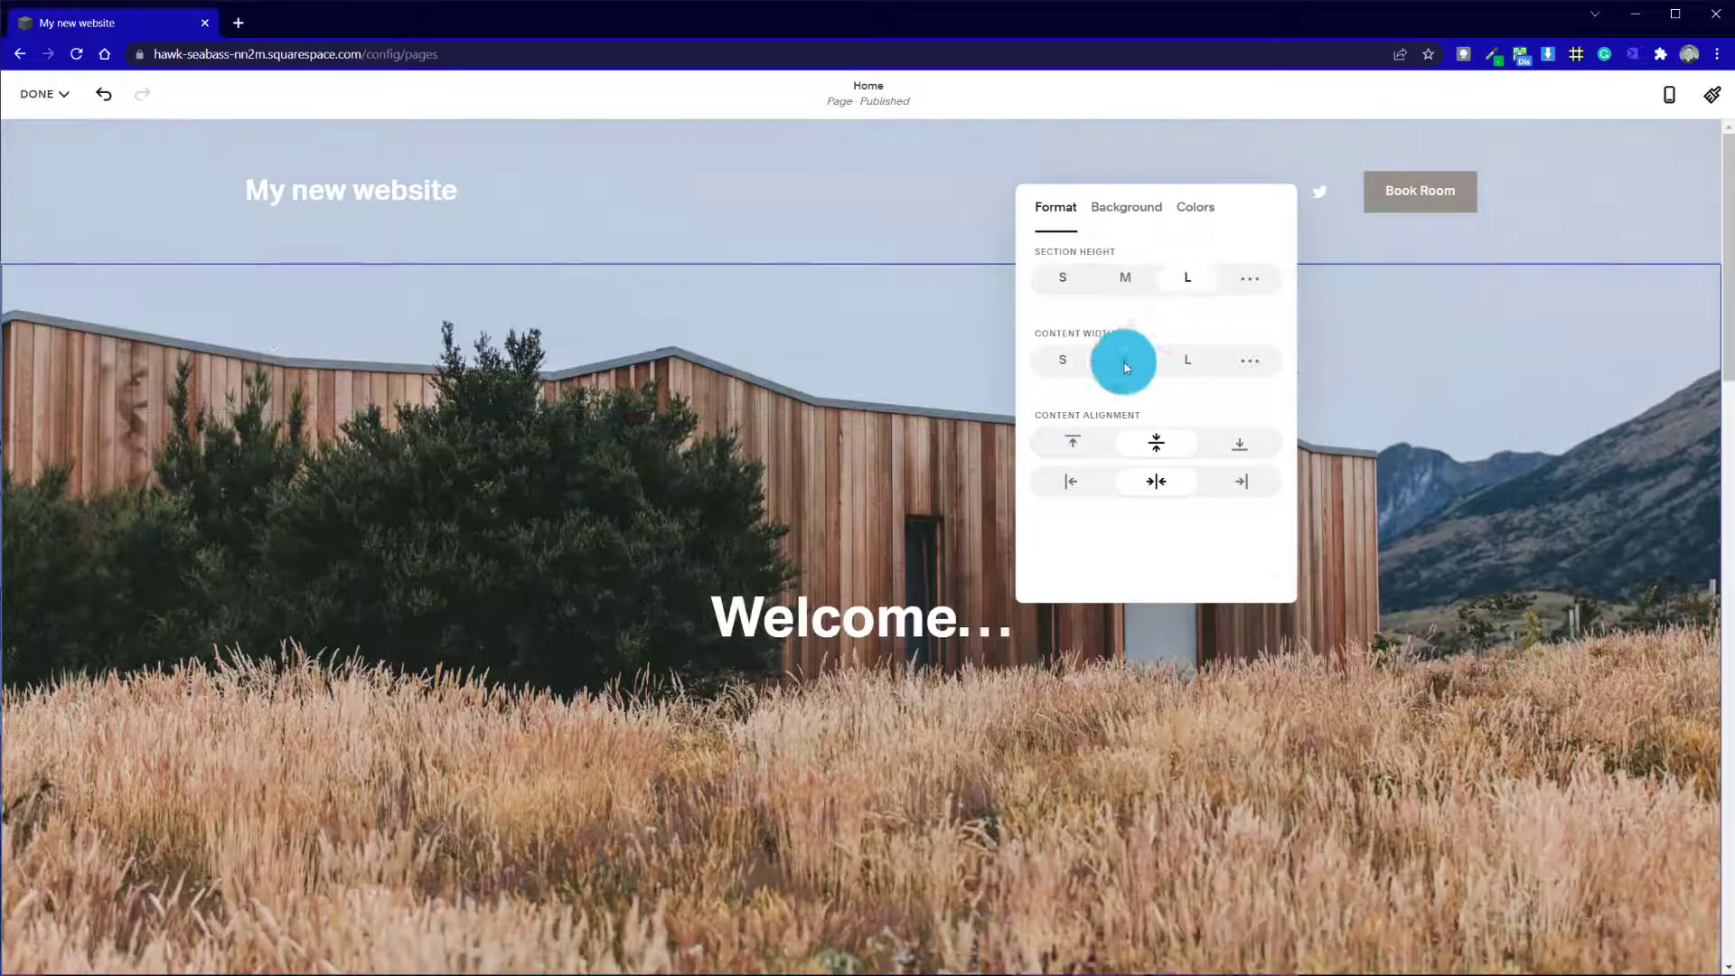
left_click(678, 730)
scroll(678, 730, "down", 11)
scroll(674, 730, "up", 11)
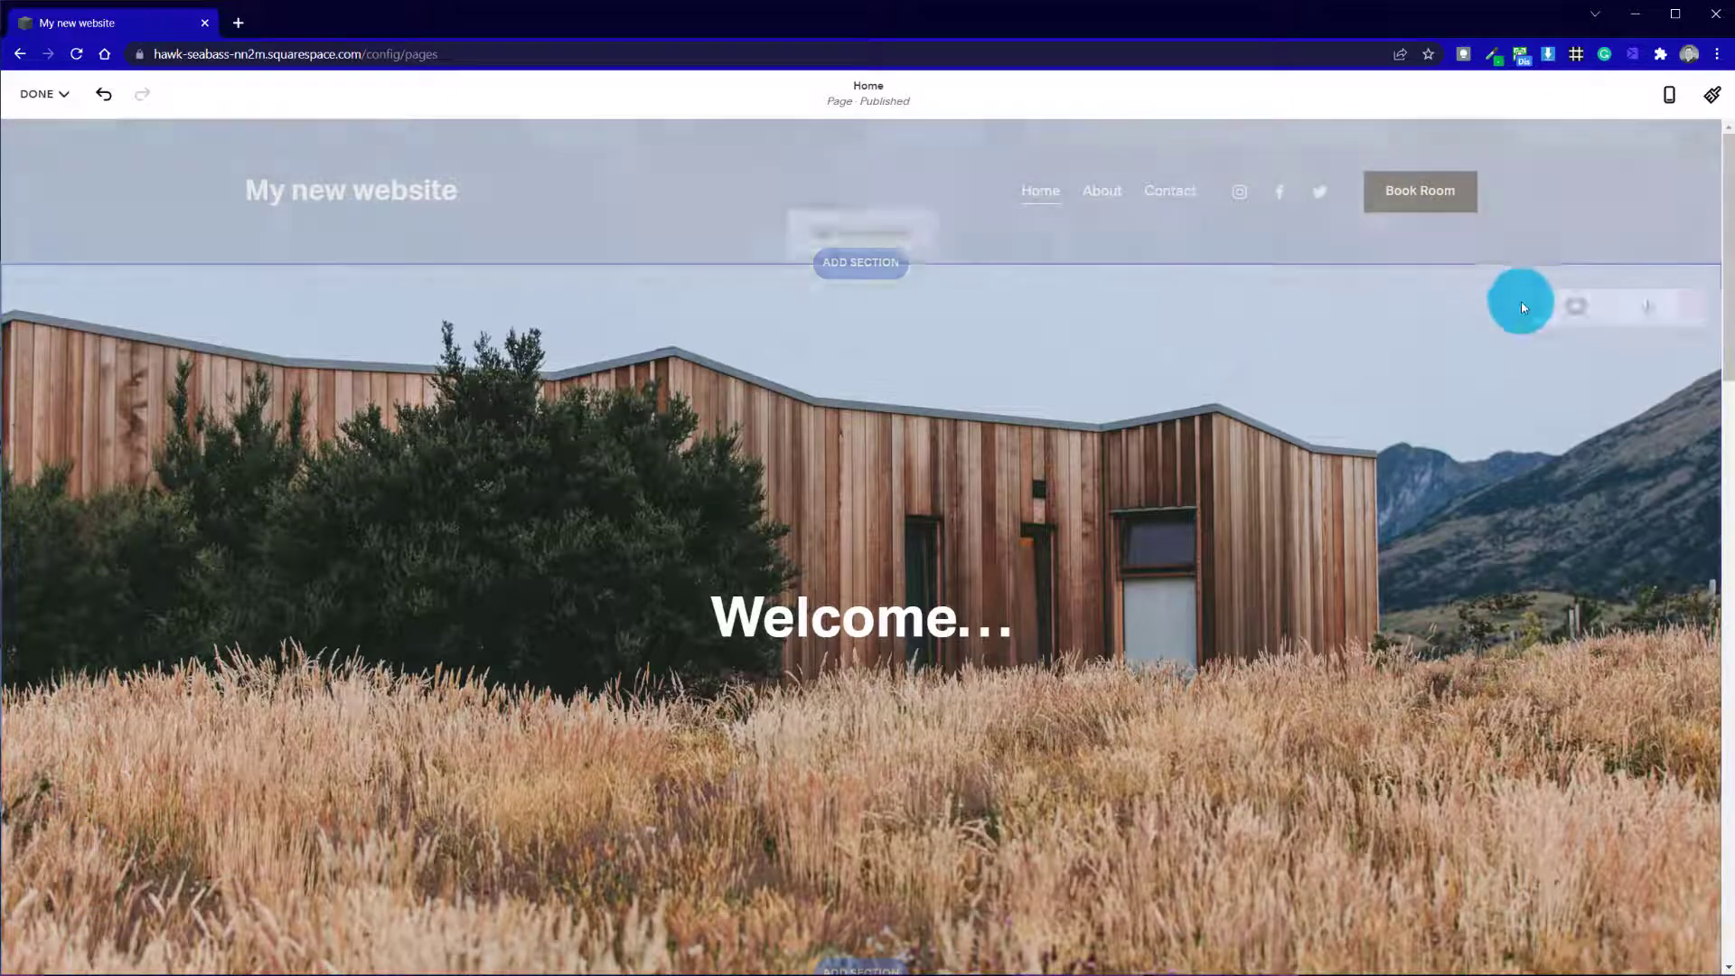
Try a custom section height of 62 on the "Welcome..." section and set the height to M
left_click(1529, 304)
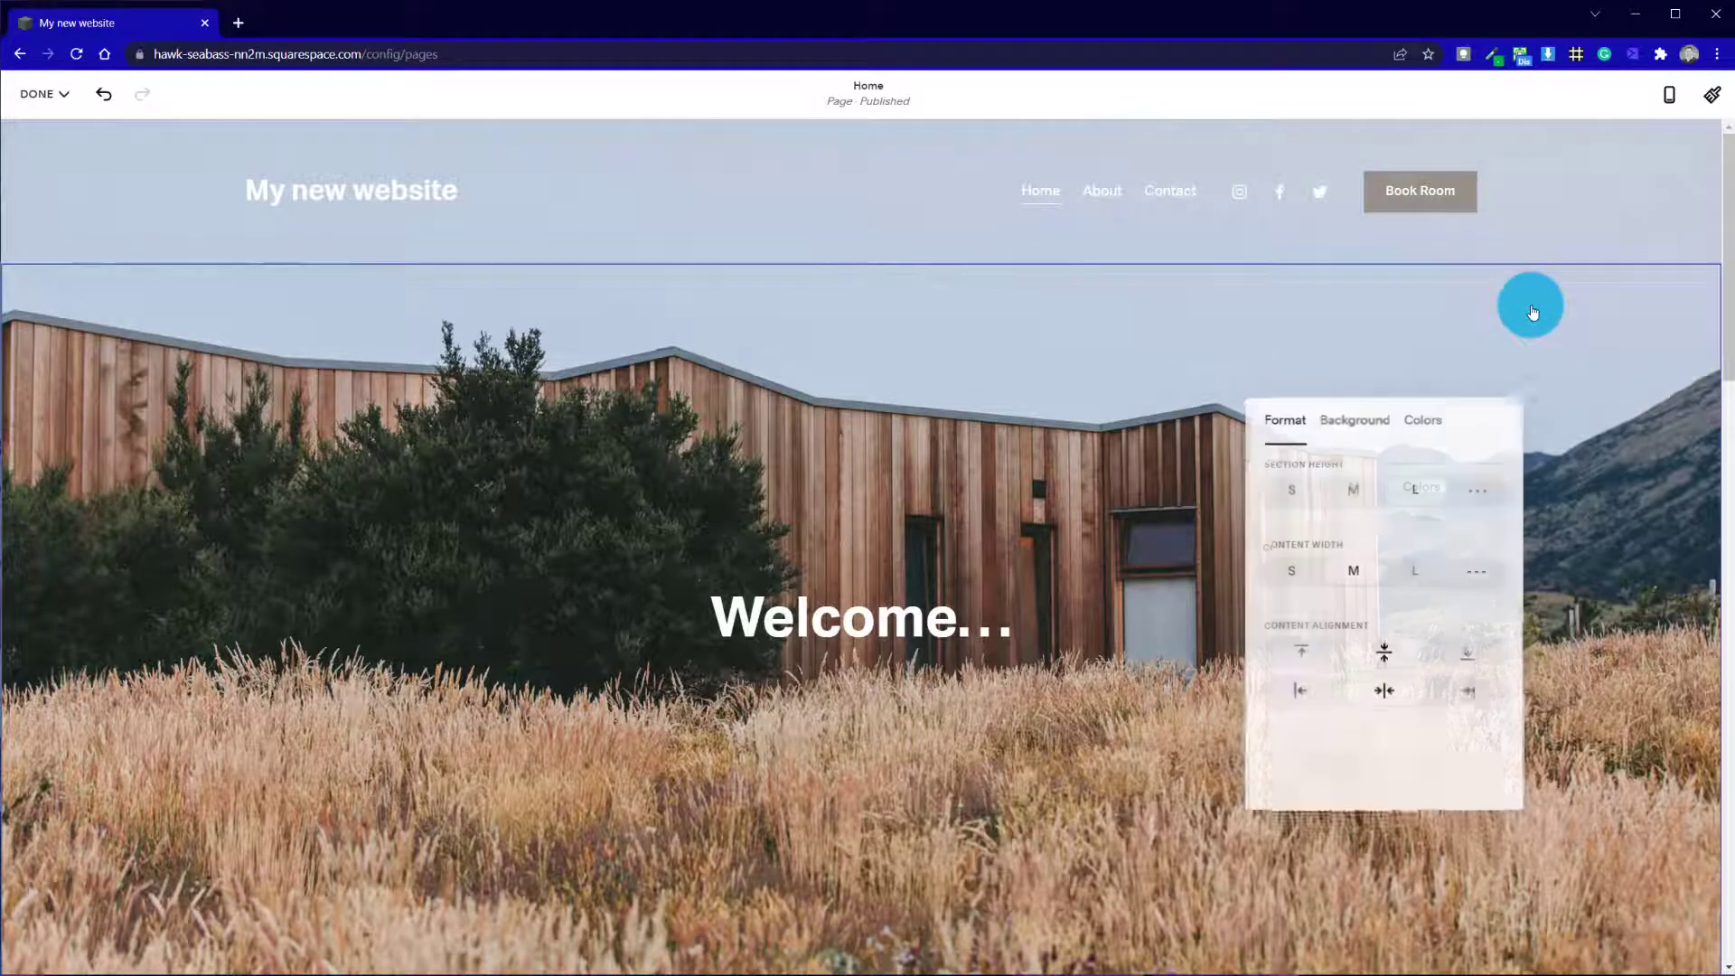
left_click(1372, 430)
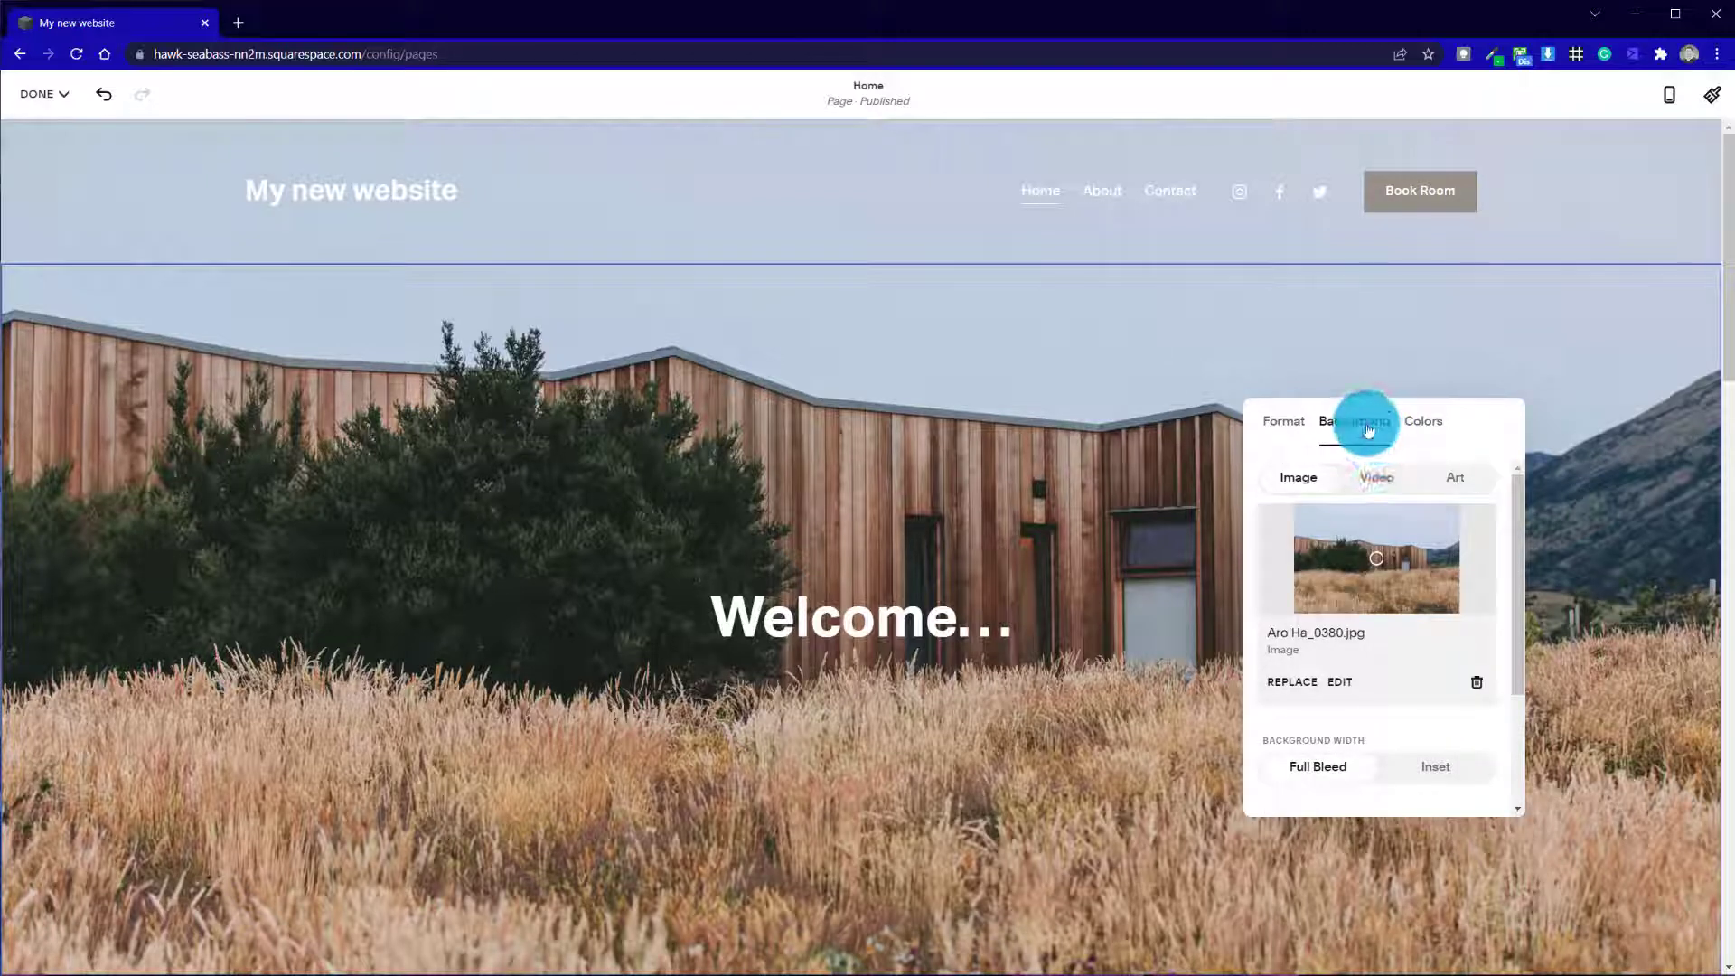
left_click(1268, 422)
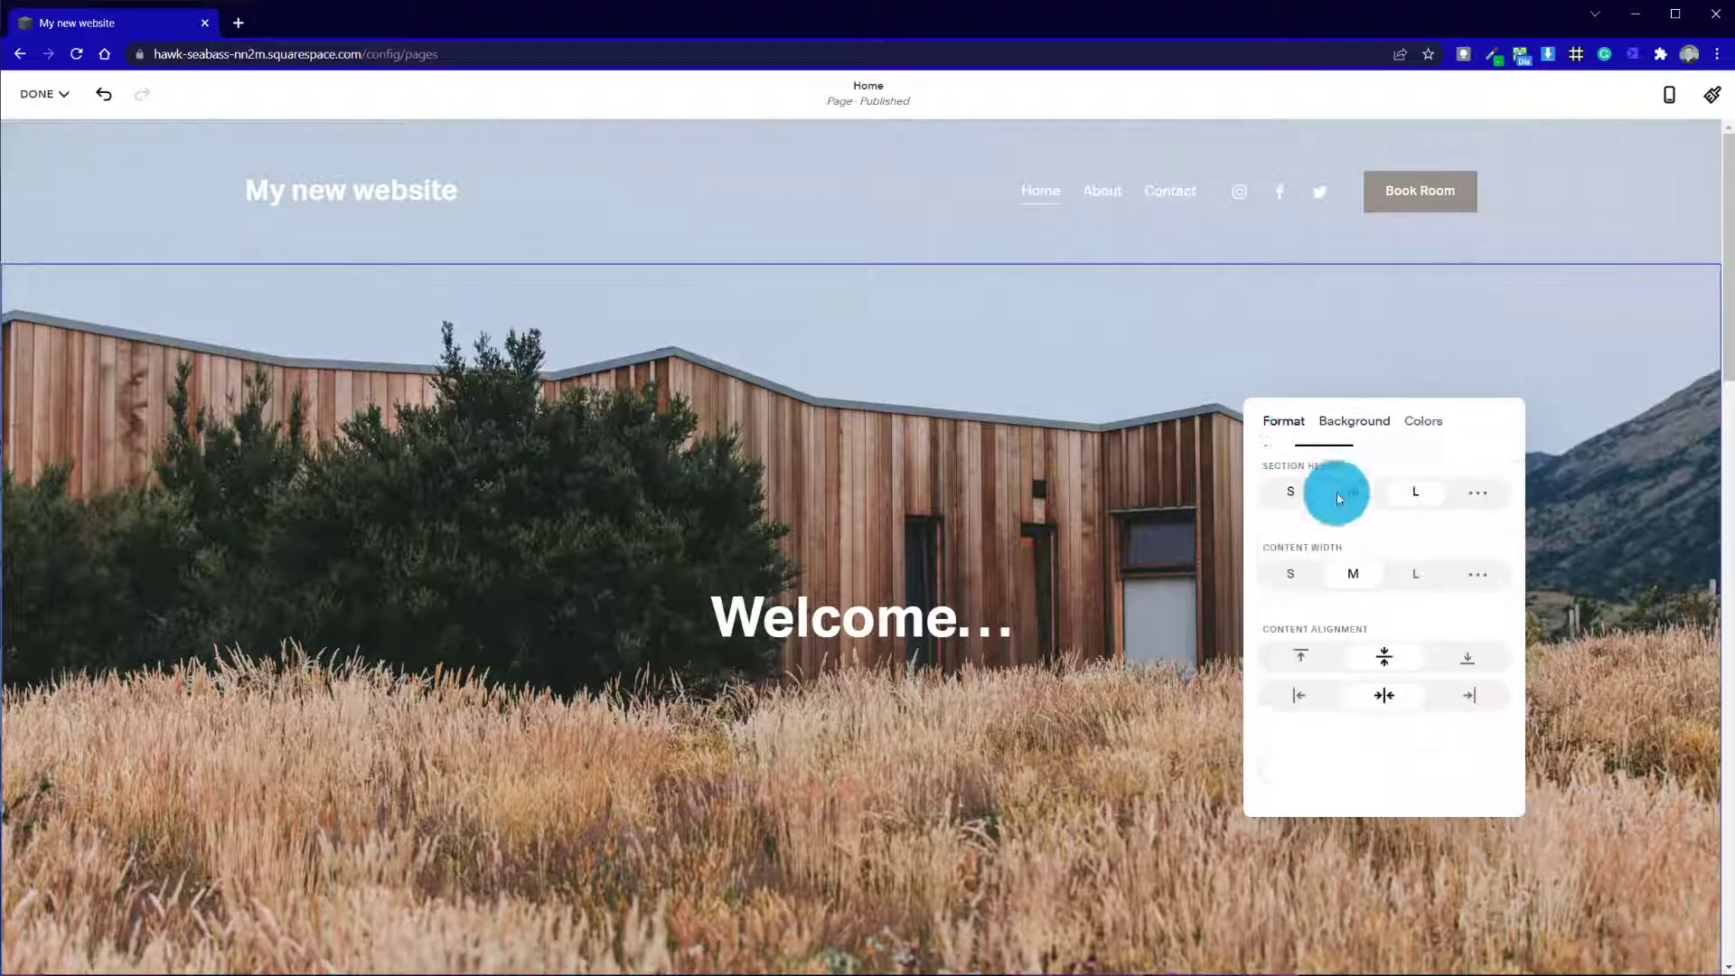
left_click(1480, 495)
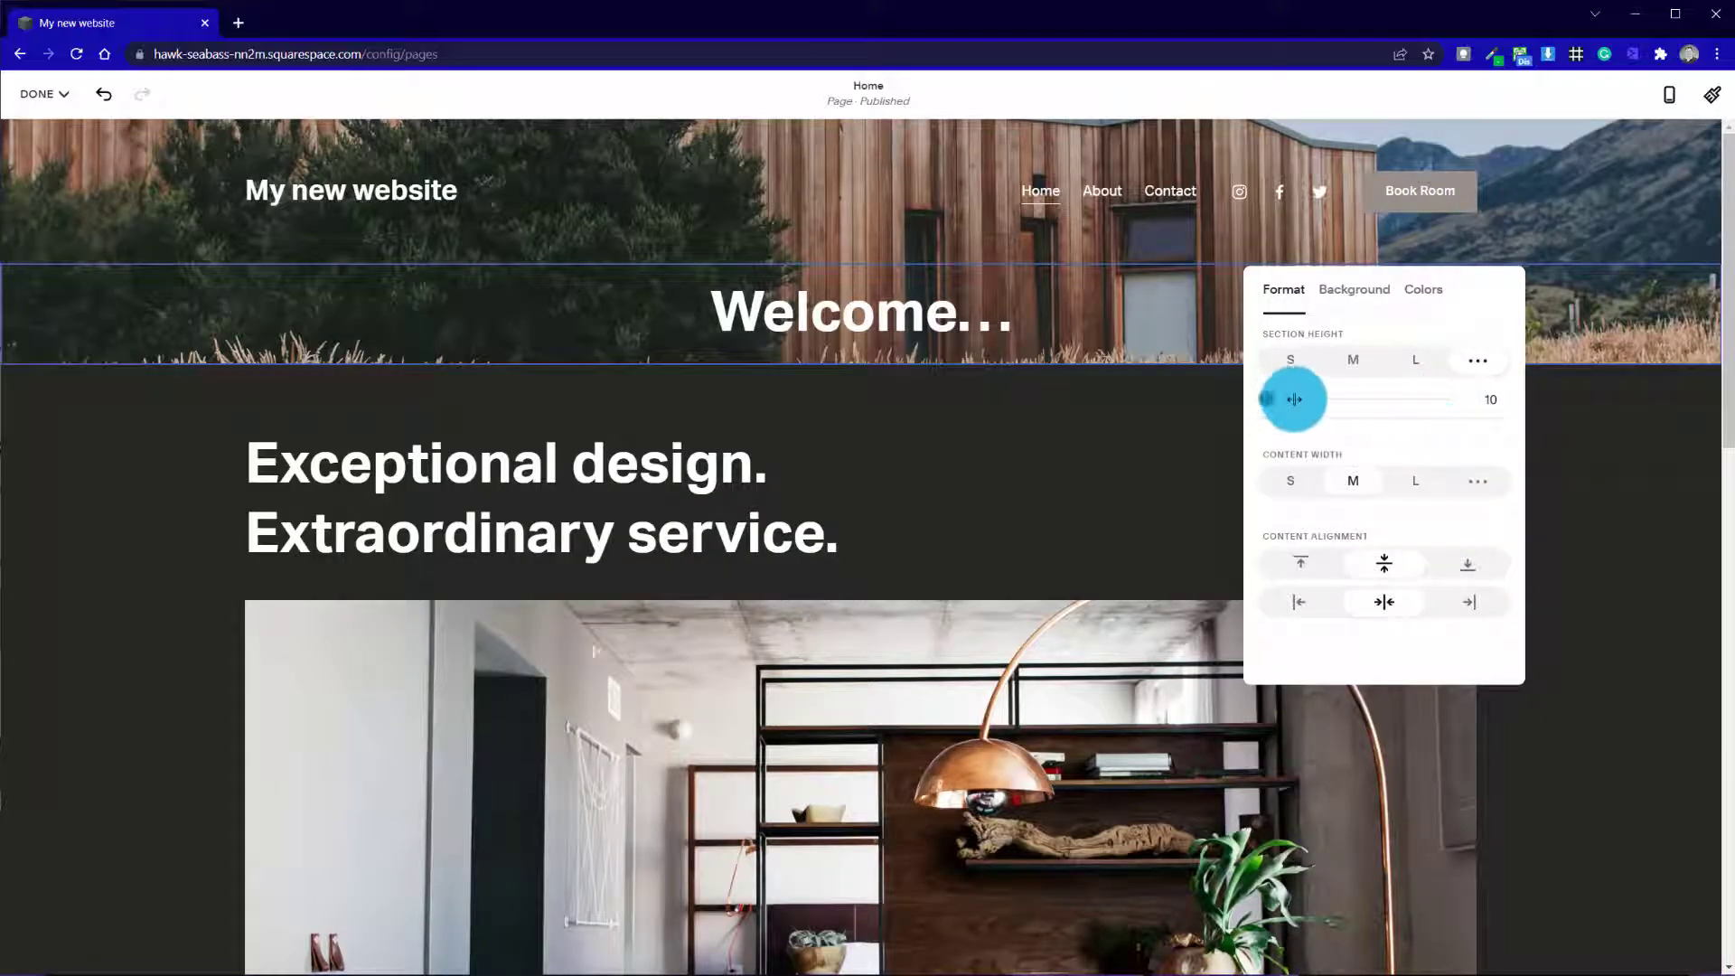
left_click_drag(1294, 399, 1374, 395)
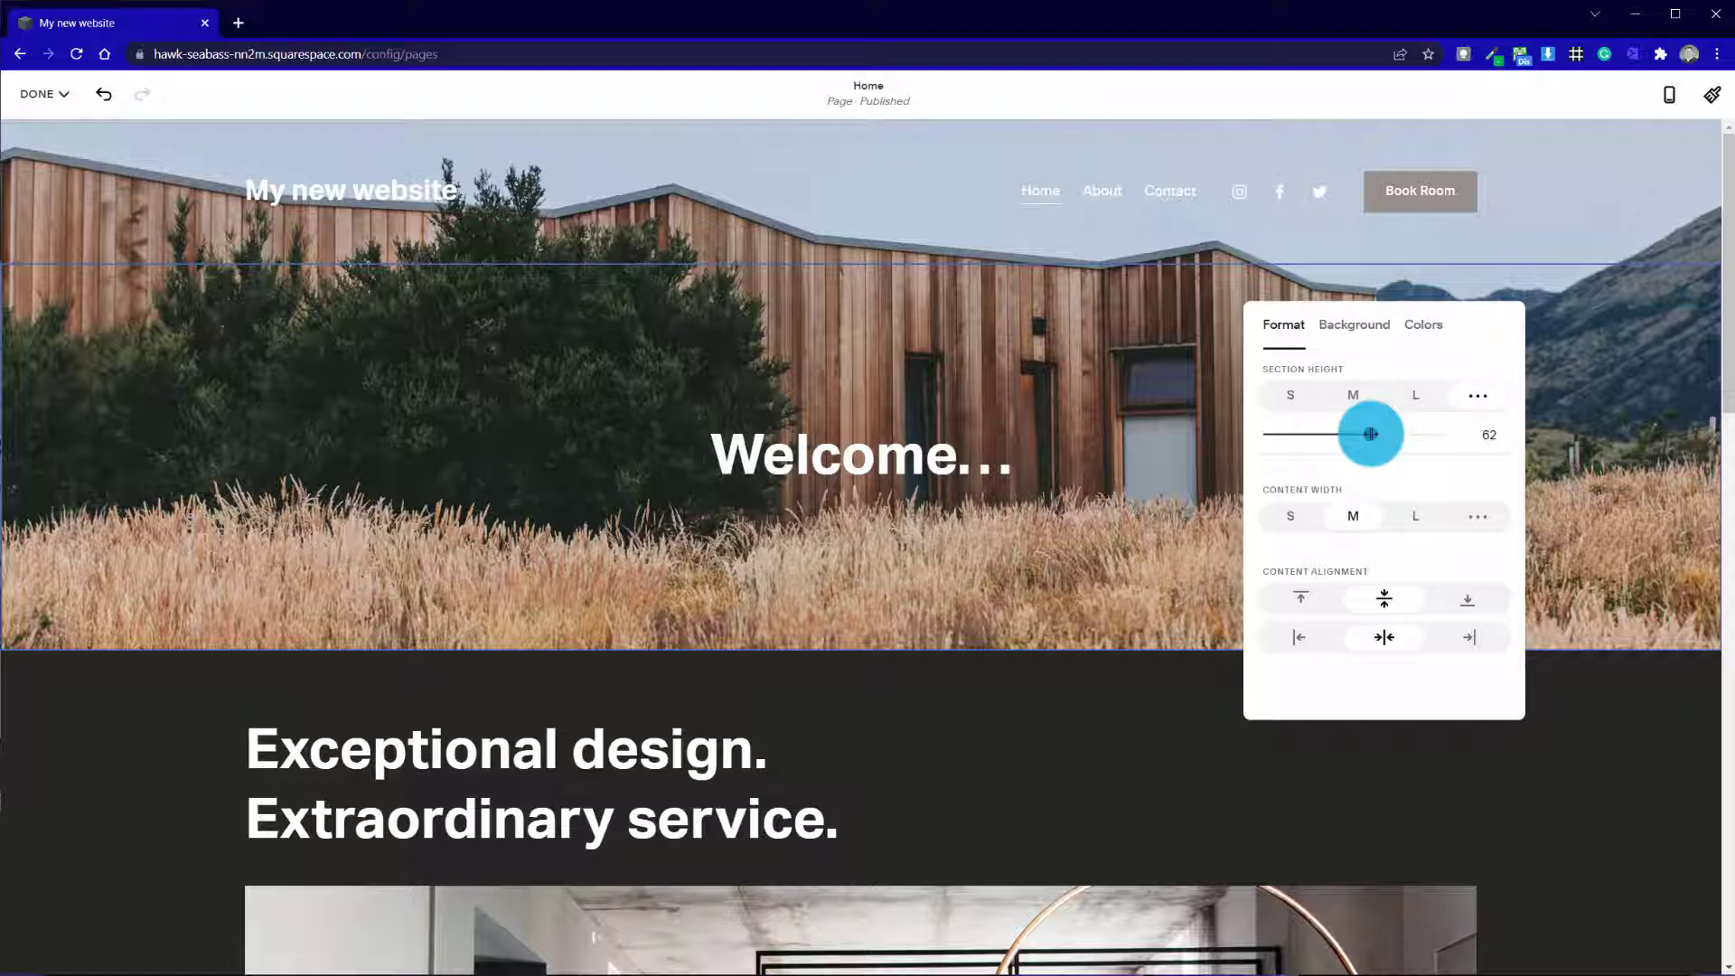
left_click(1353, 395)
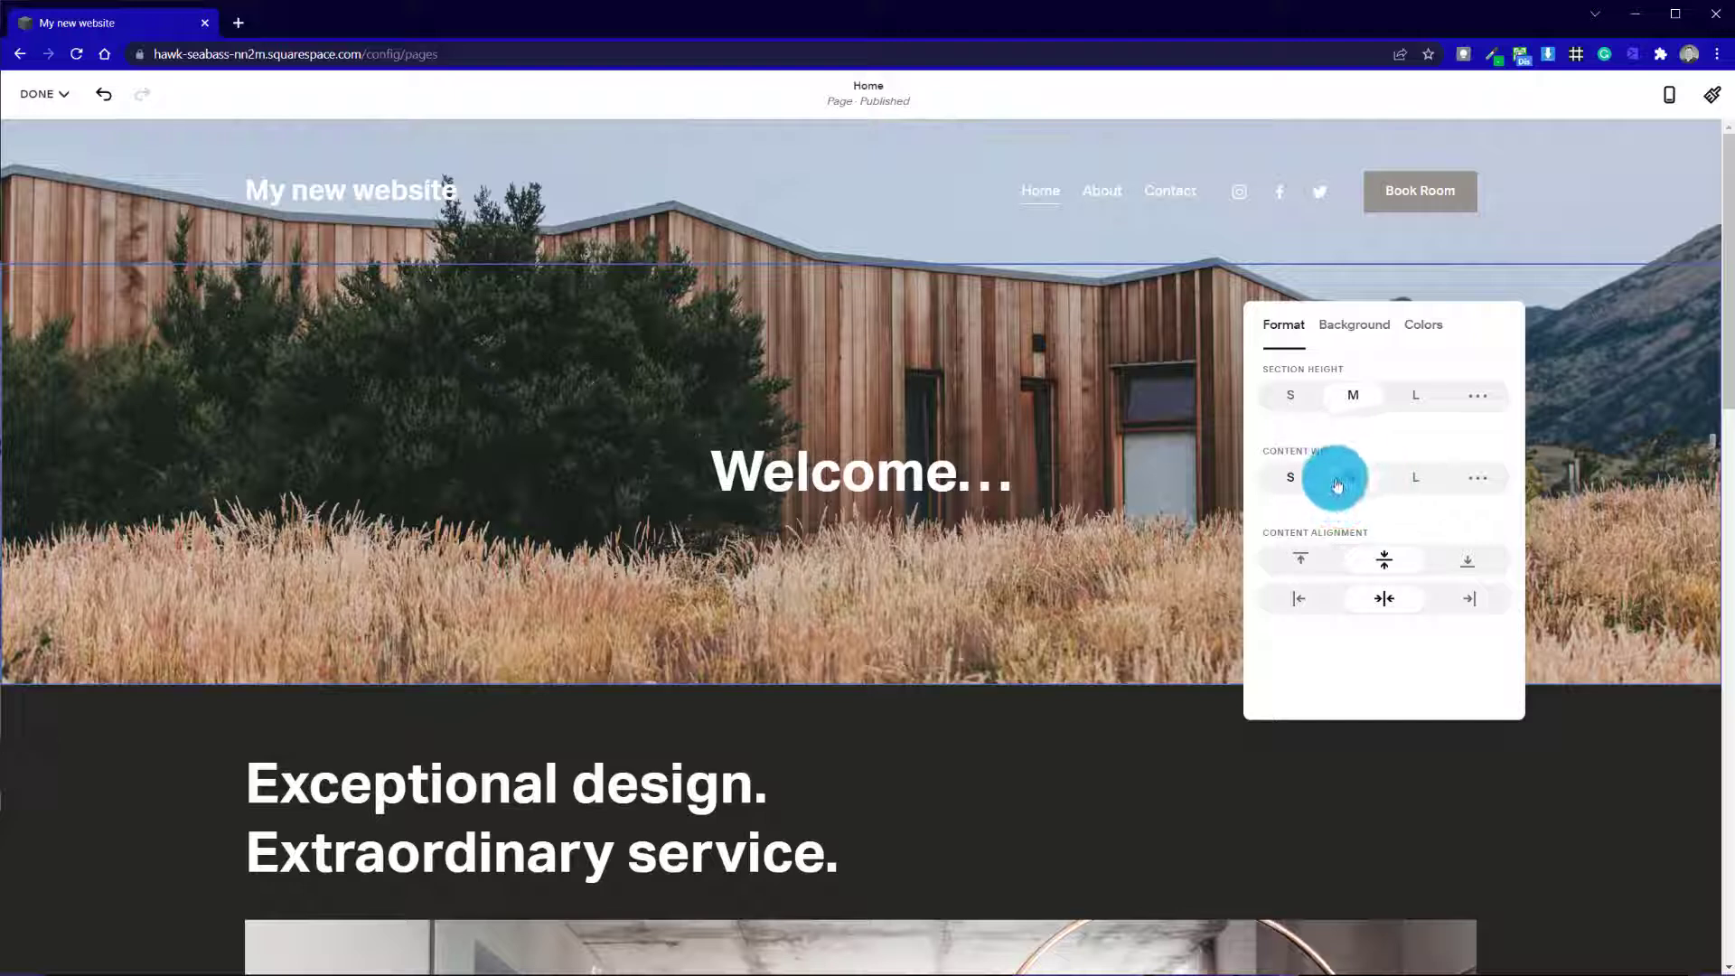
Try the L and M content widths on the "Welcome..." section and set the content width to S
left_click(1410, 478)
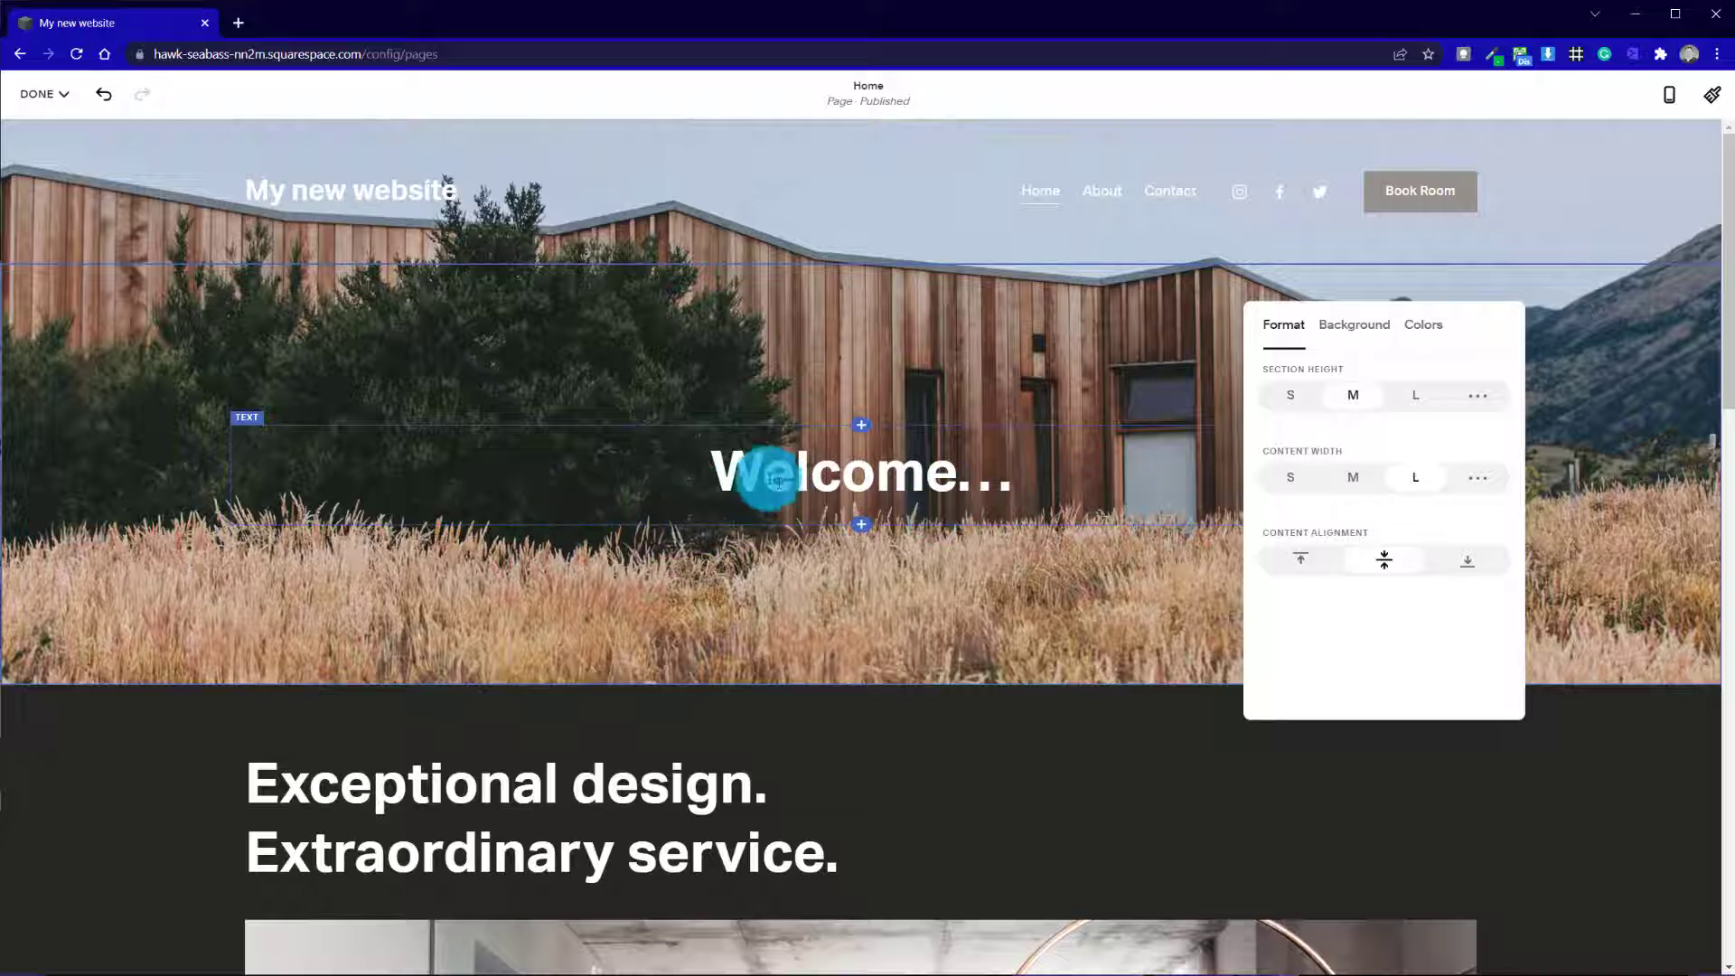
left_click(1346, 475)
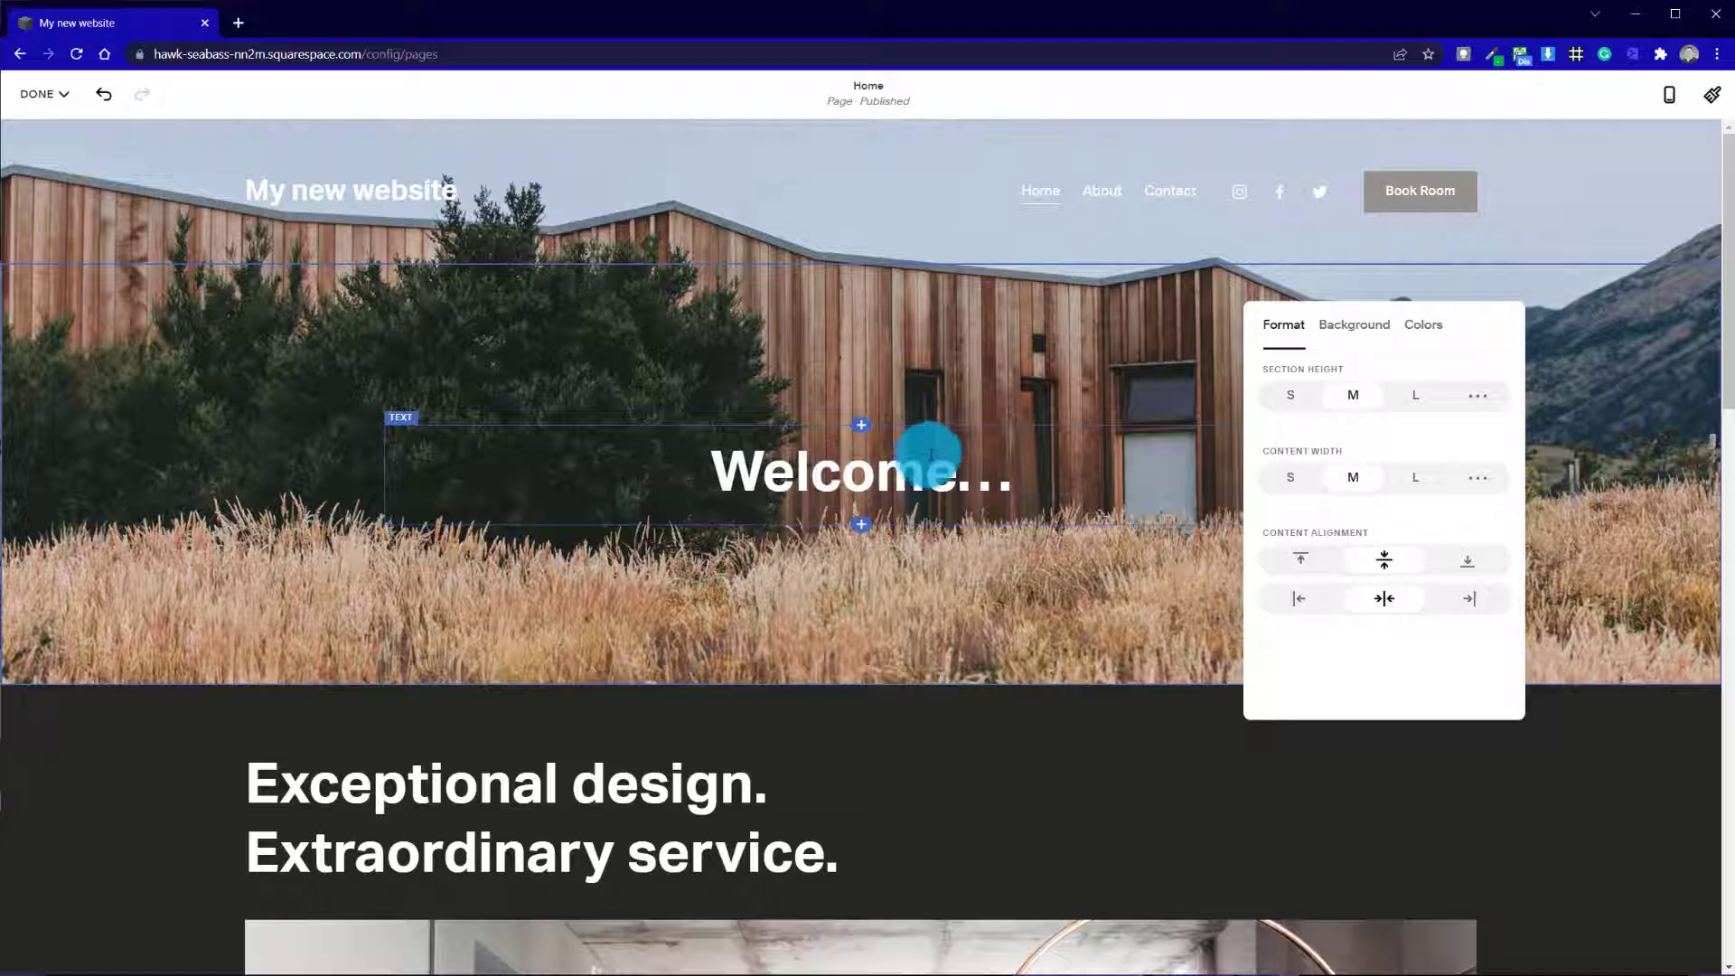
left_click(1292, 477)
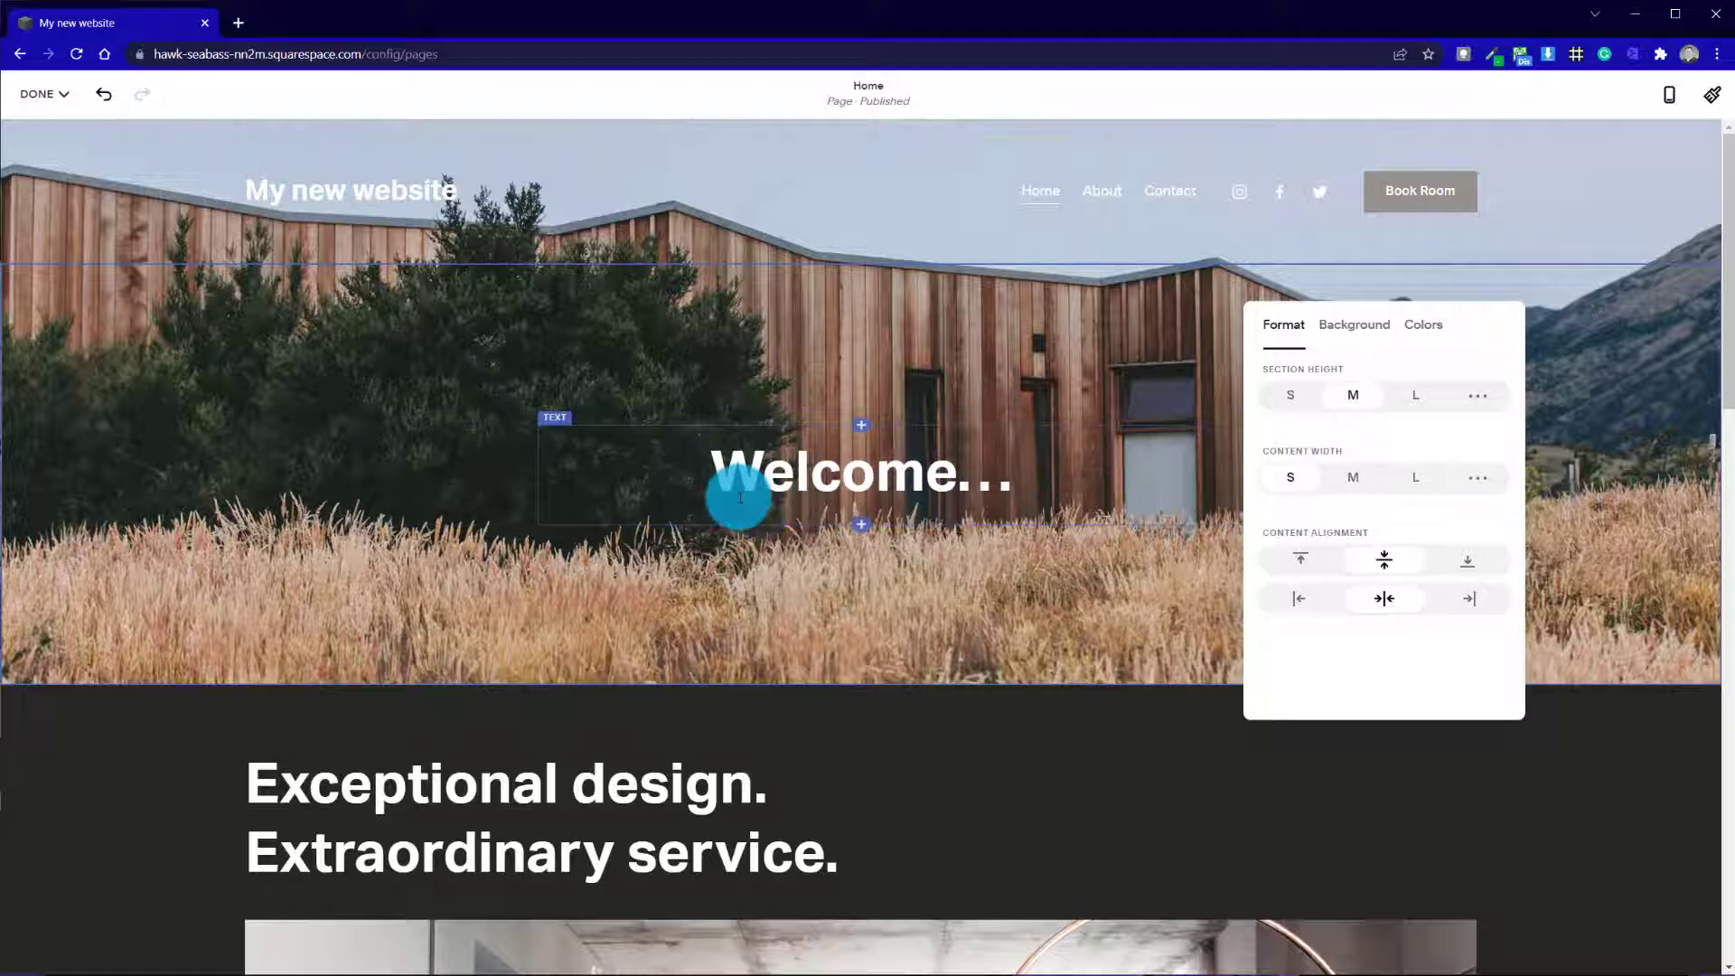
Try top alignment for the "Welcome..." section's content and align it to the bottom and left
left_click(1302, 560)
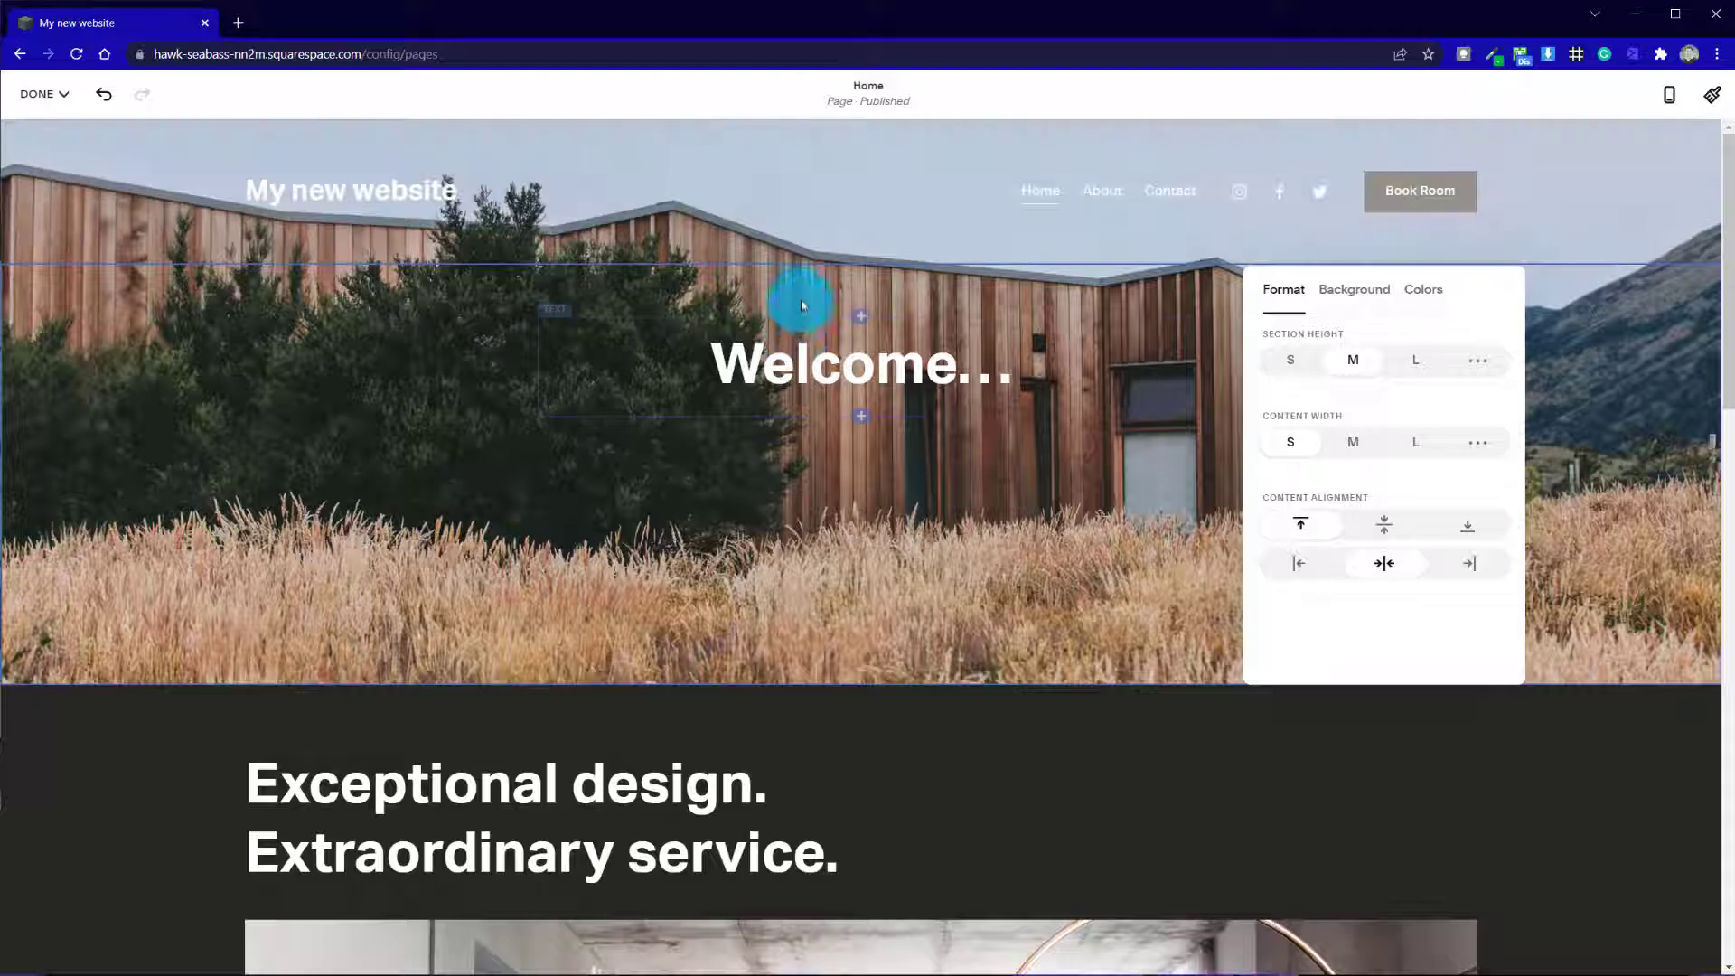
left_click(1467, 525)
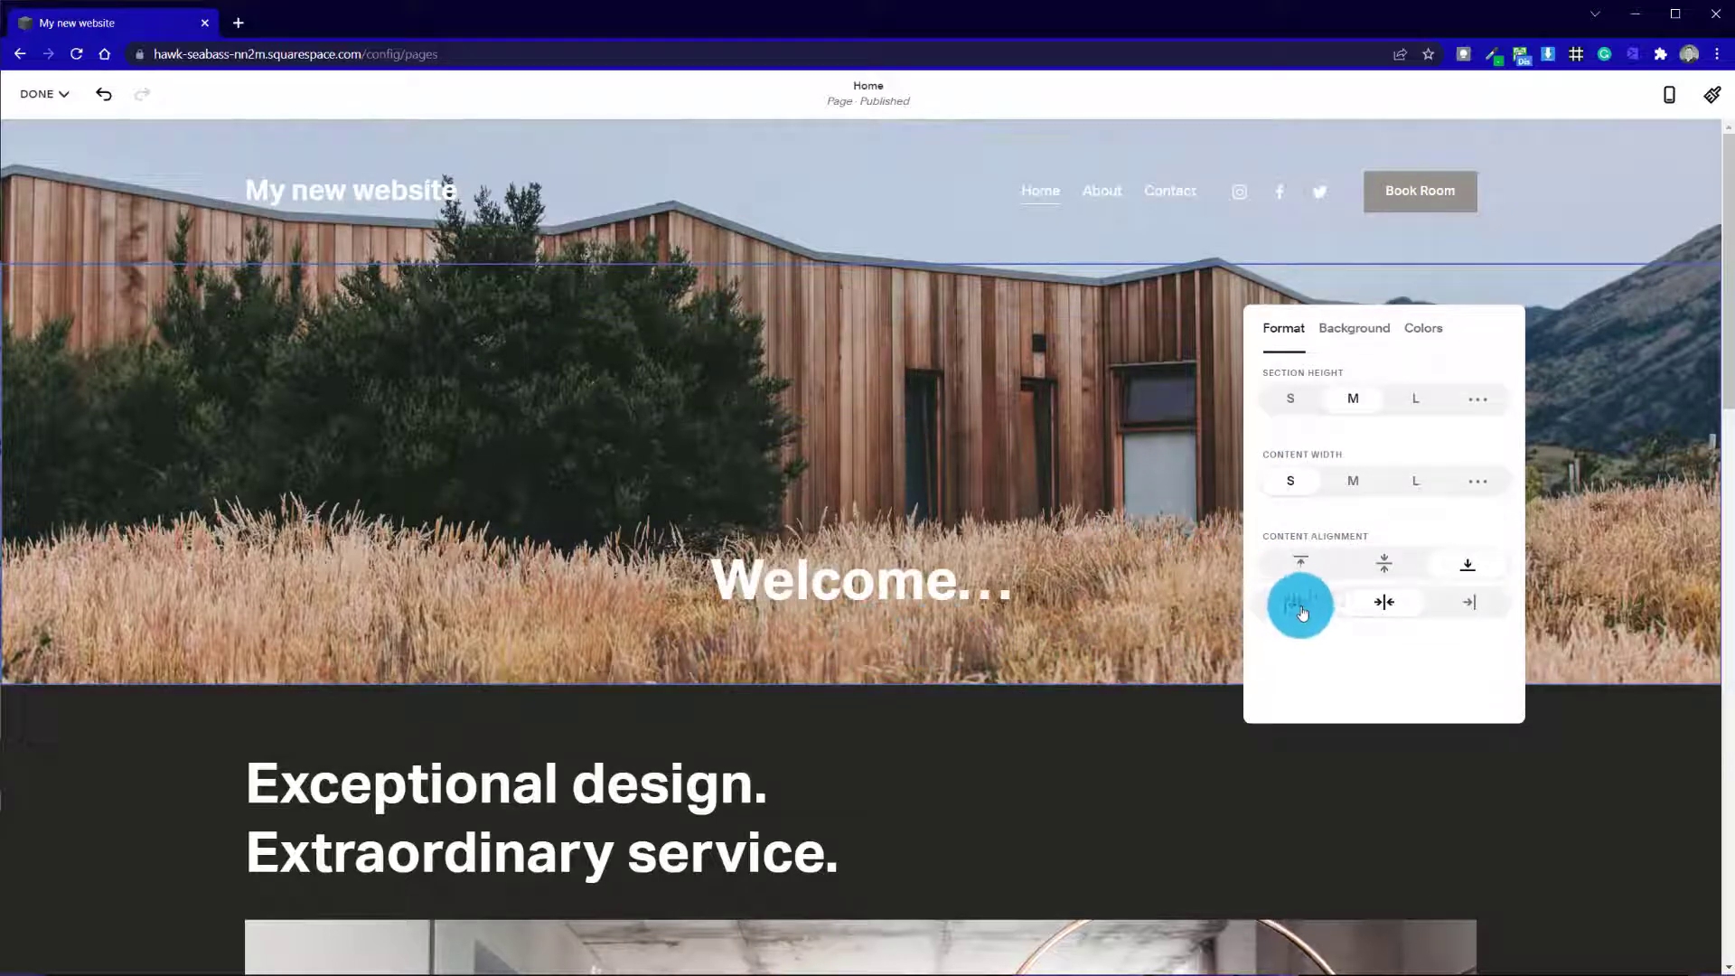
left_click(1308, 603)
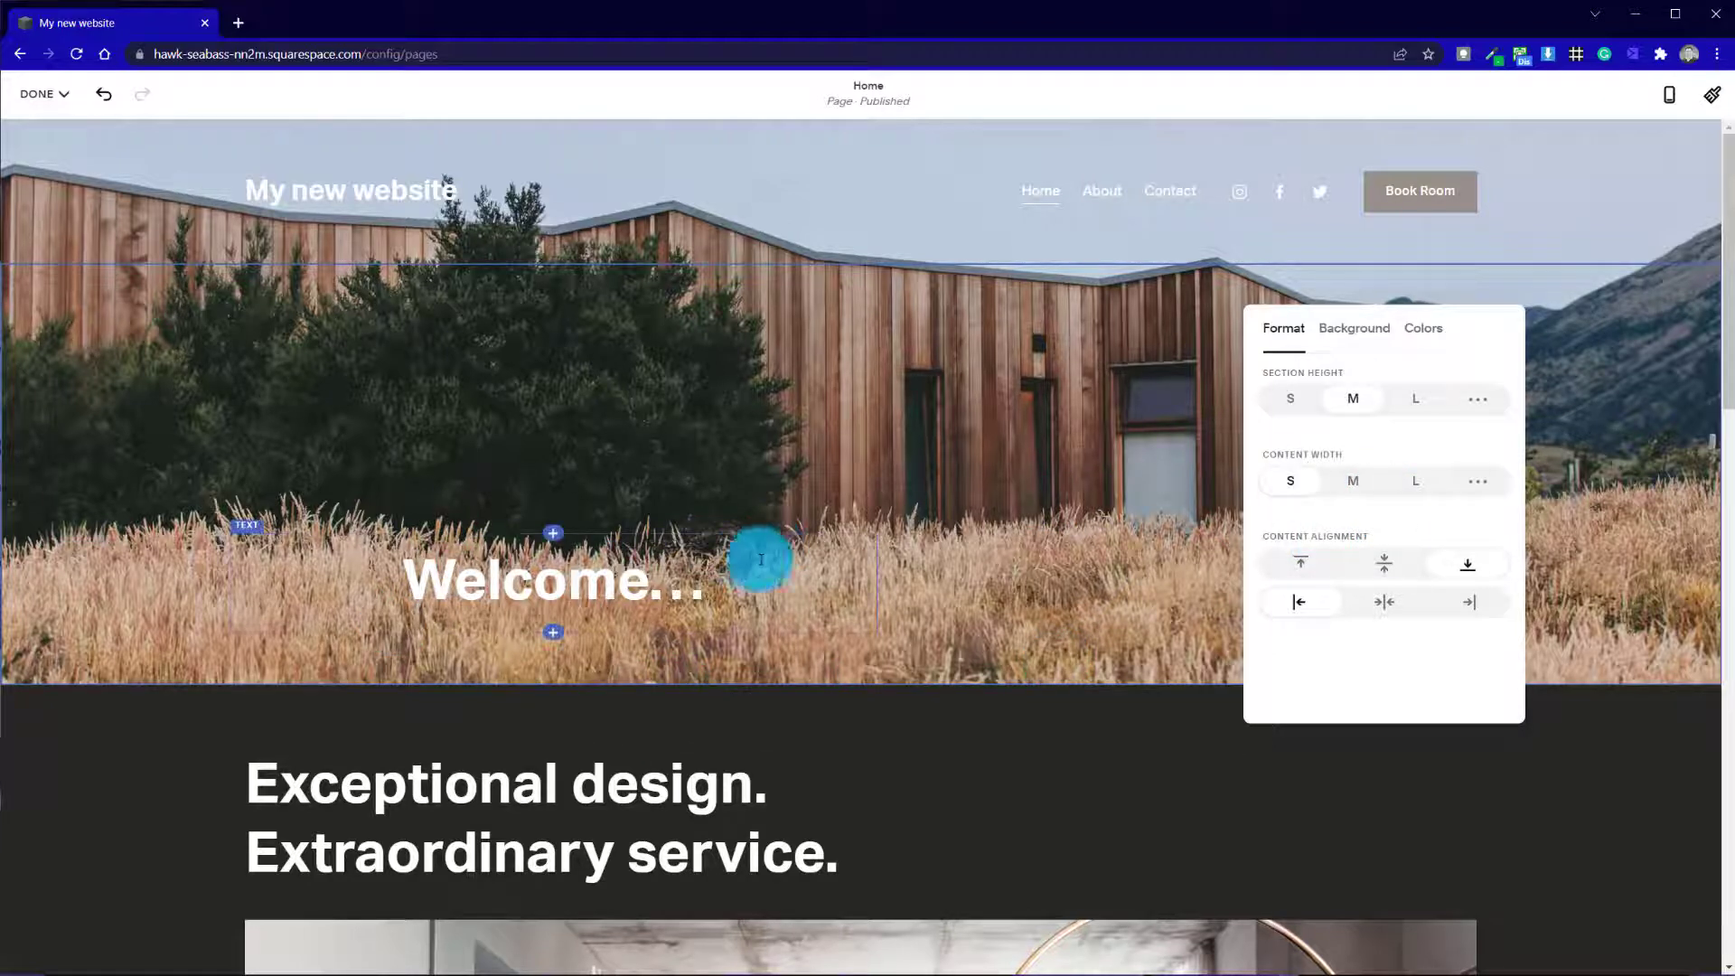
Compare the L and M content widths on the left-aligned "Welcome..." section and return the width to S
left_click(1412, 490)
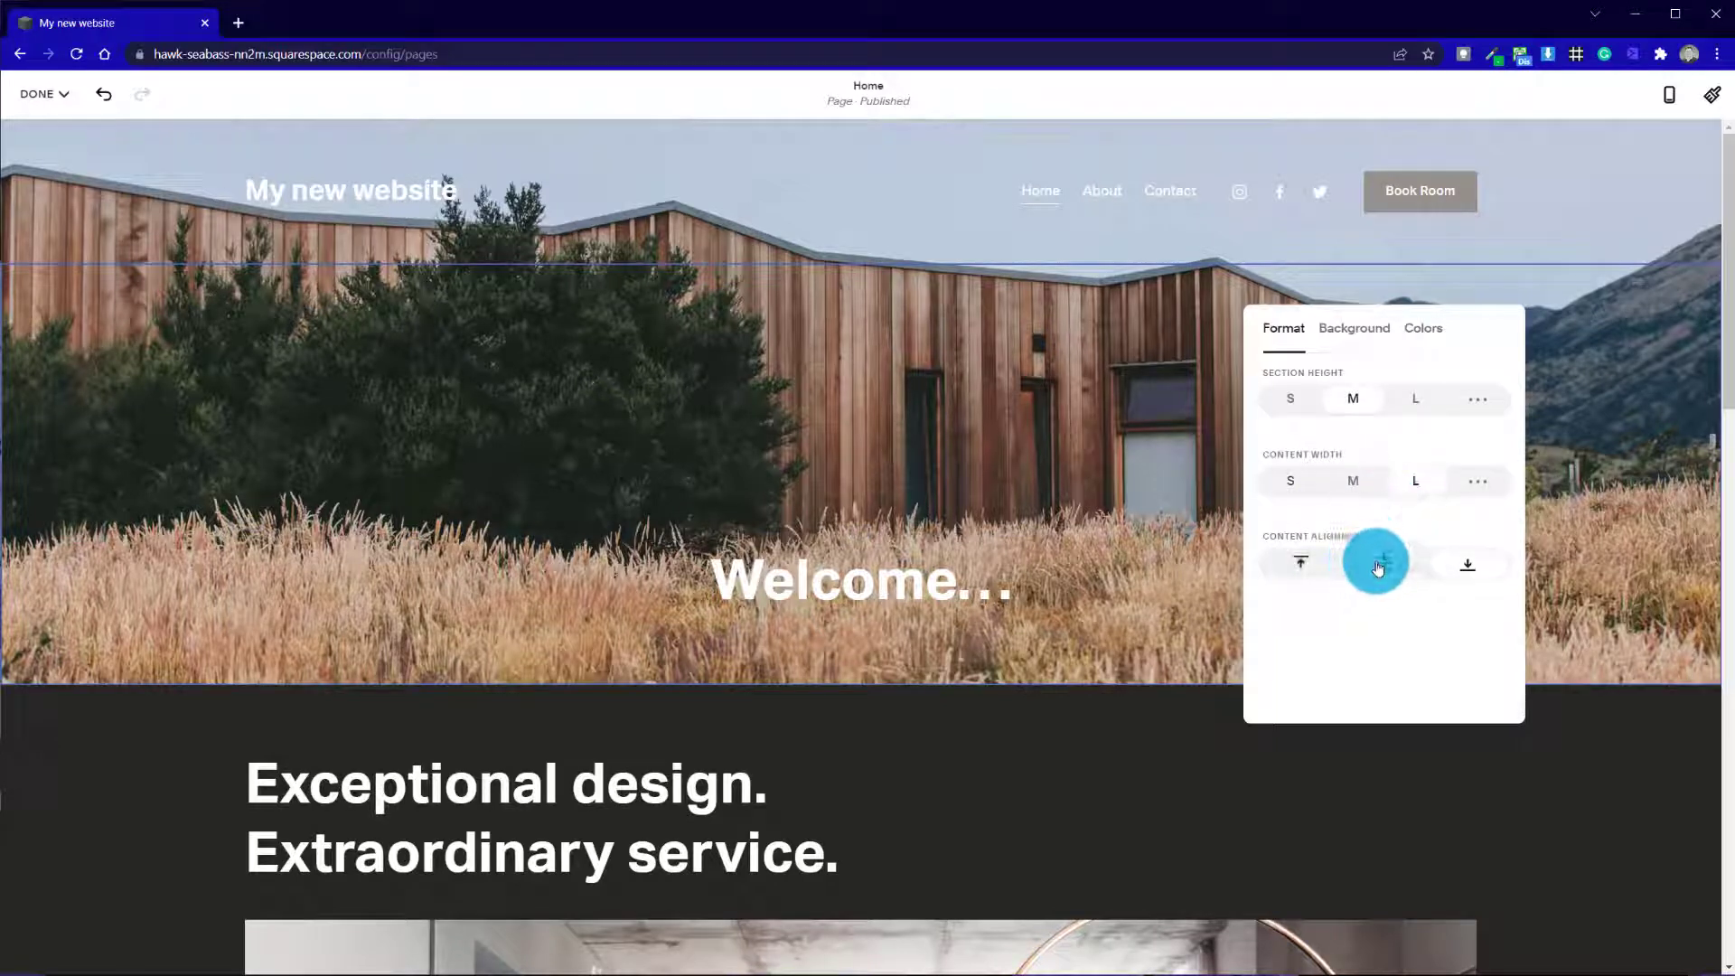
left_click(1359, 480)
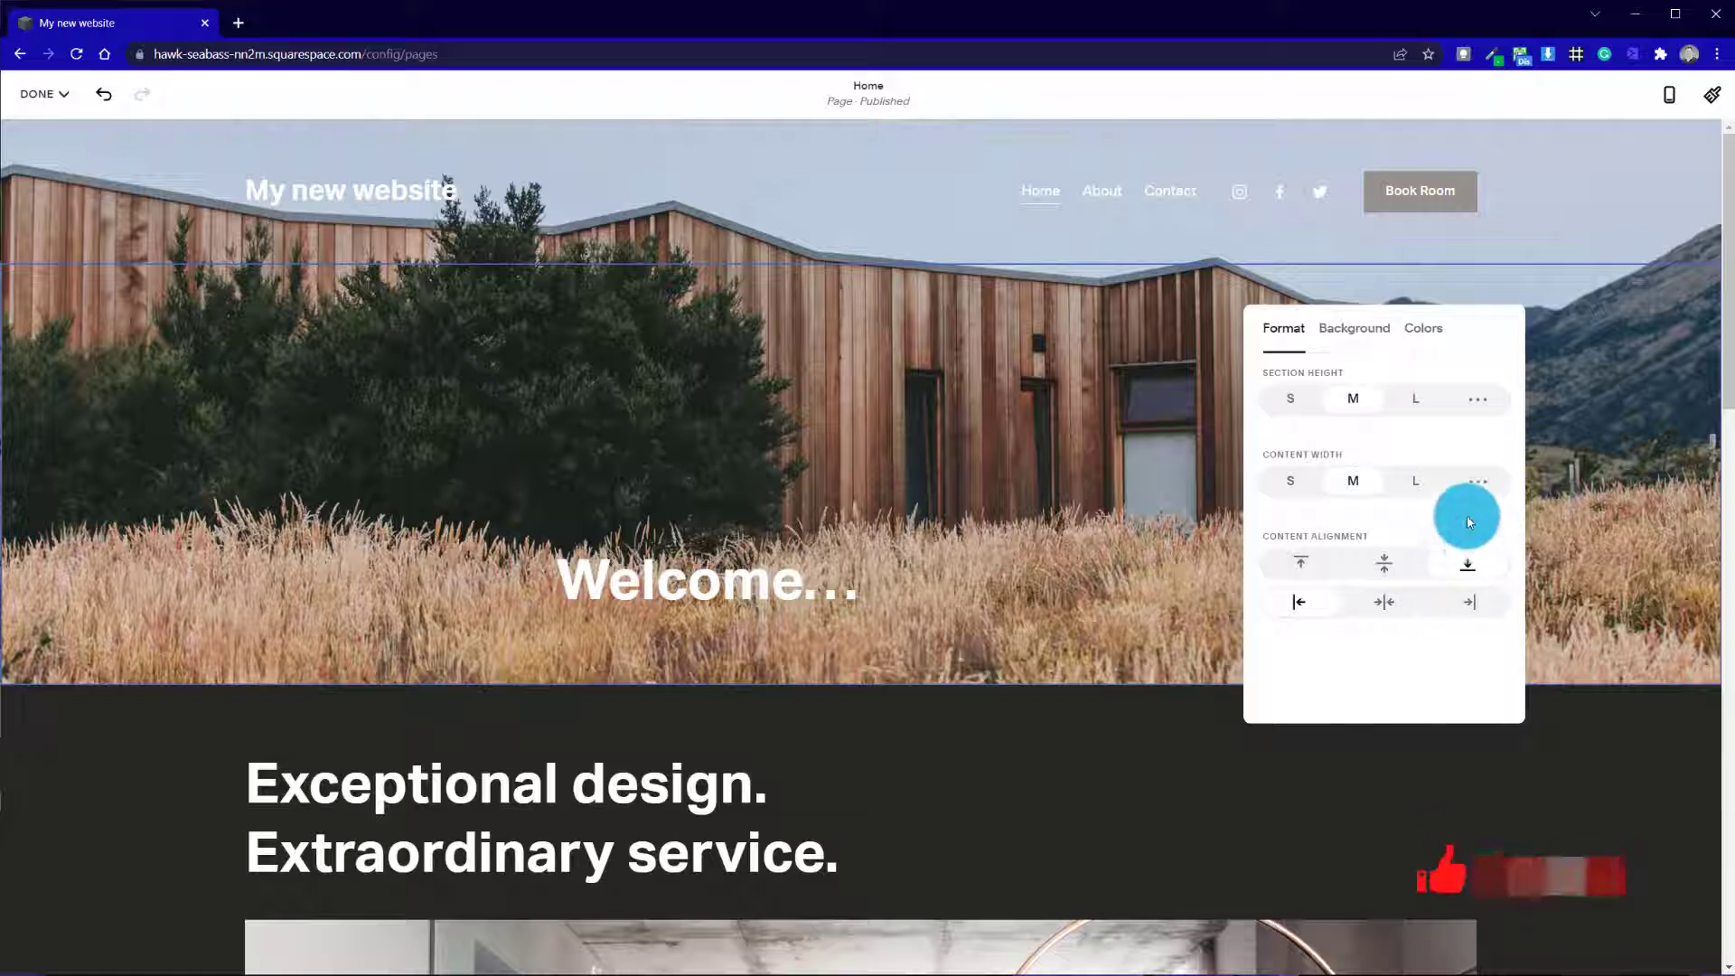
left_click(1415, 480)
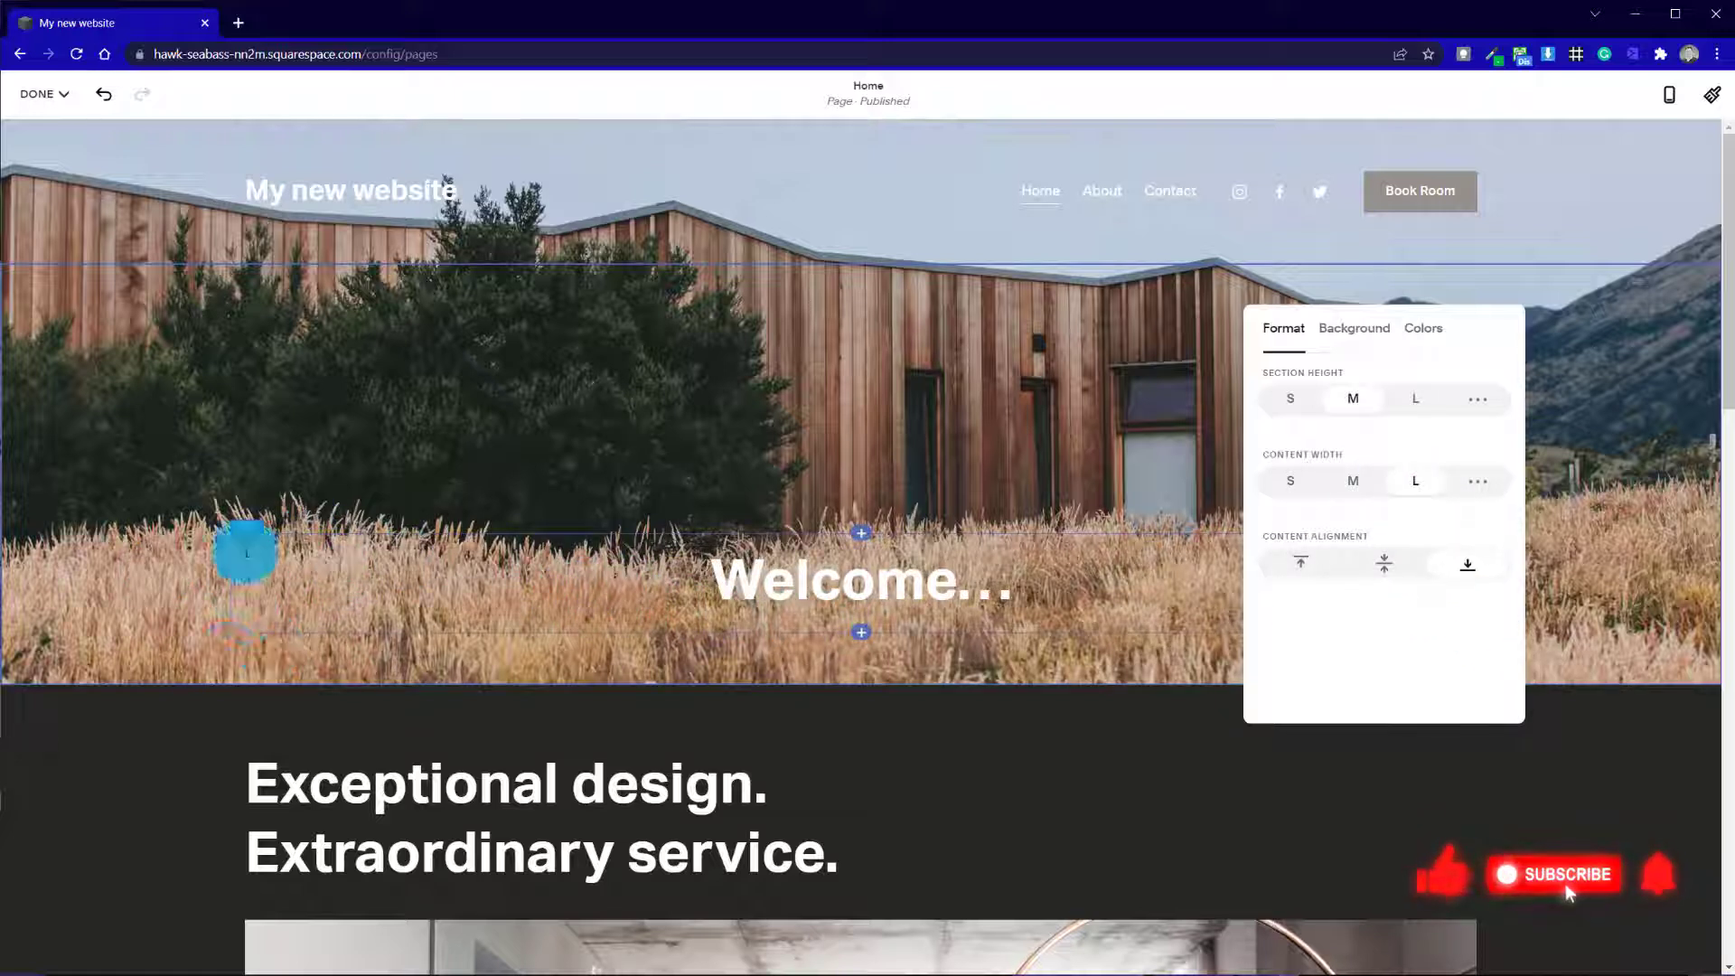
left_click(1352, 479)
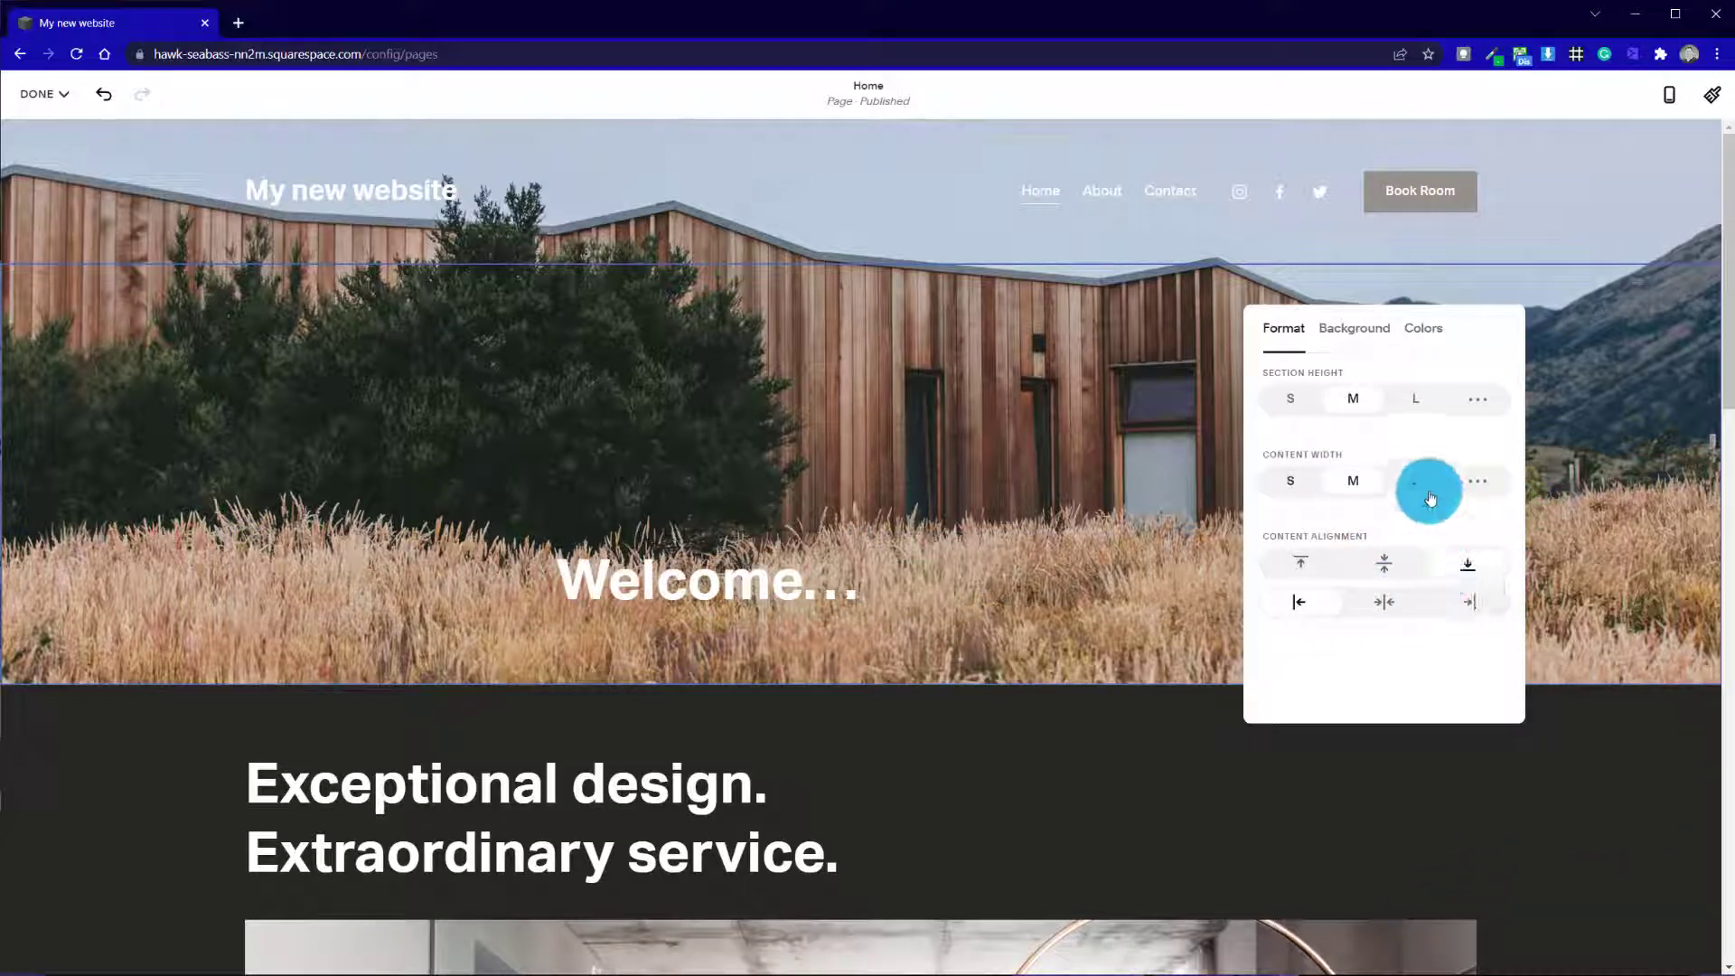
left_click(1293, 479)
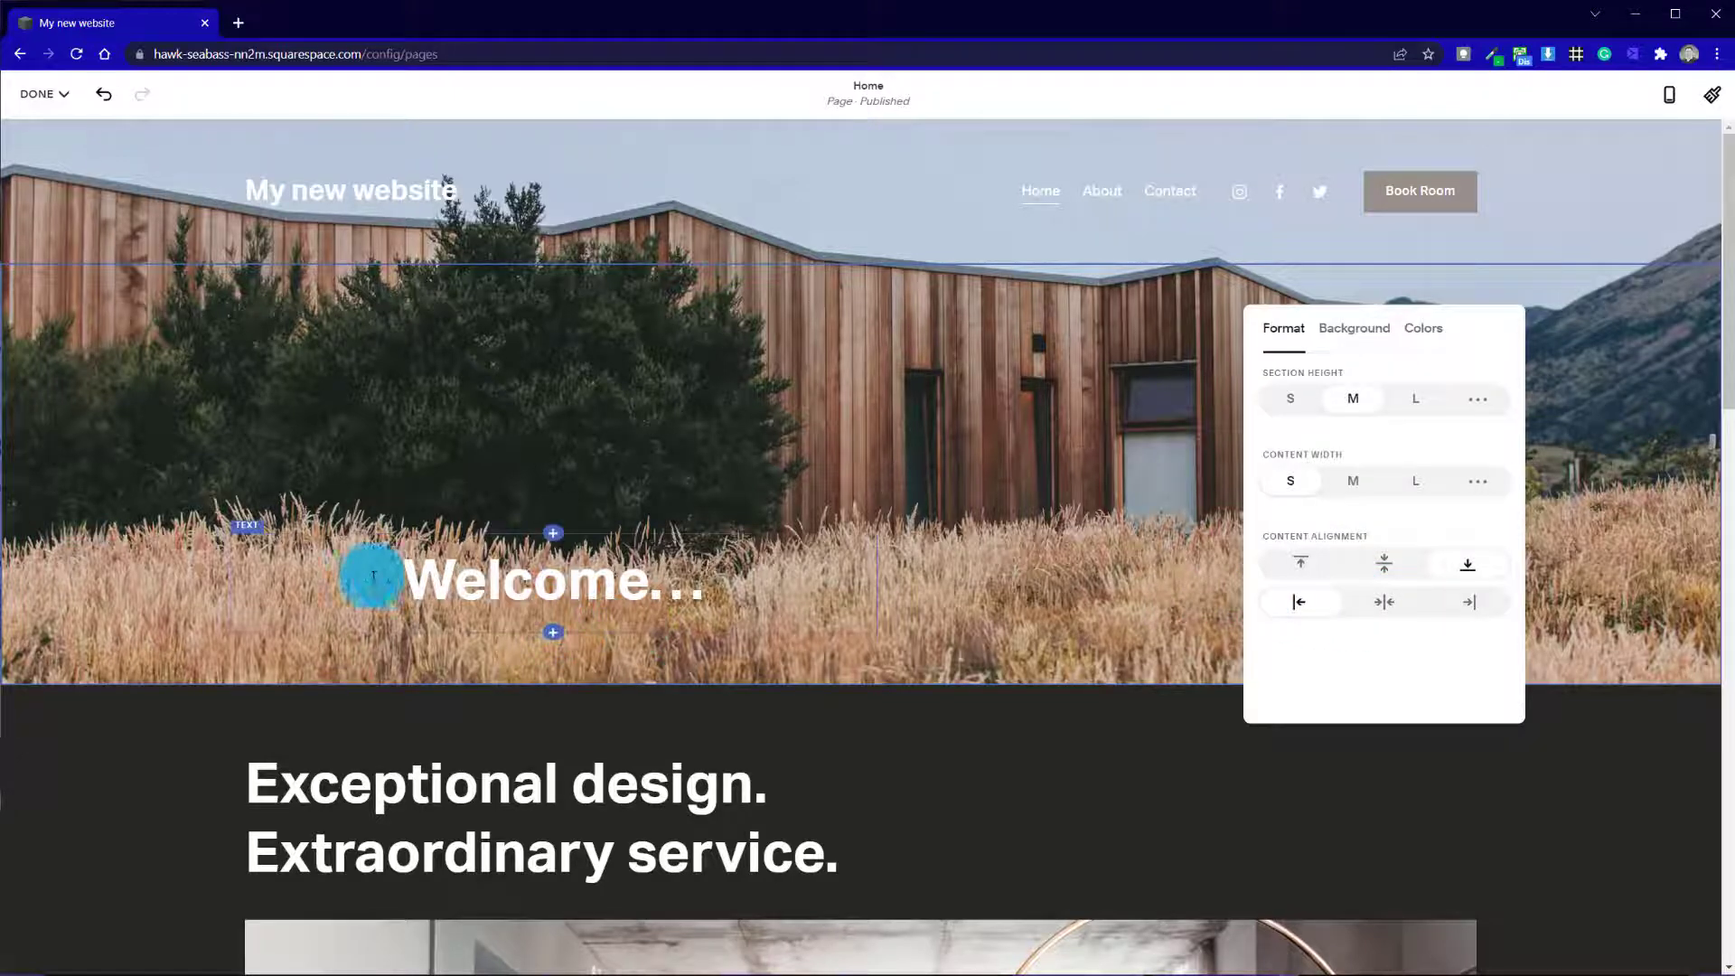
Left-align the "Welcome..." heading inside its text block and finish editing the section
left_click(272, 564)
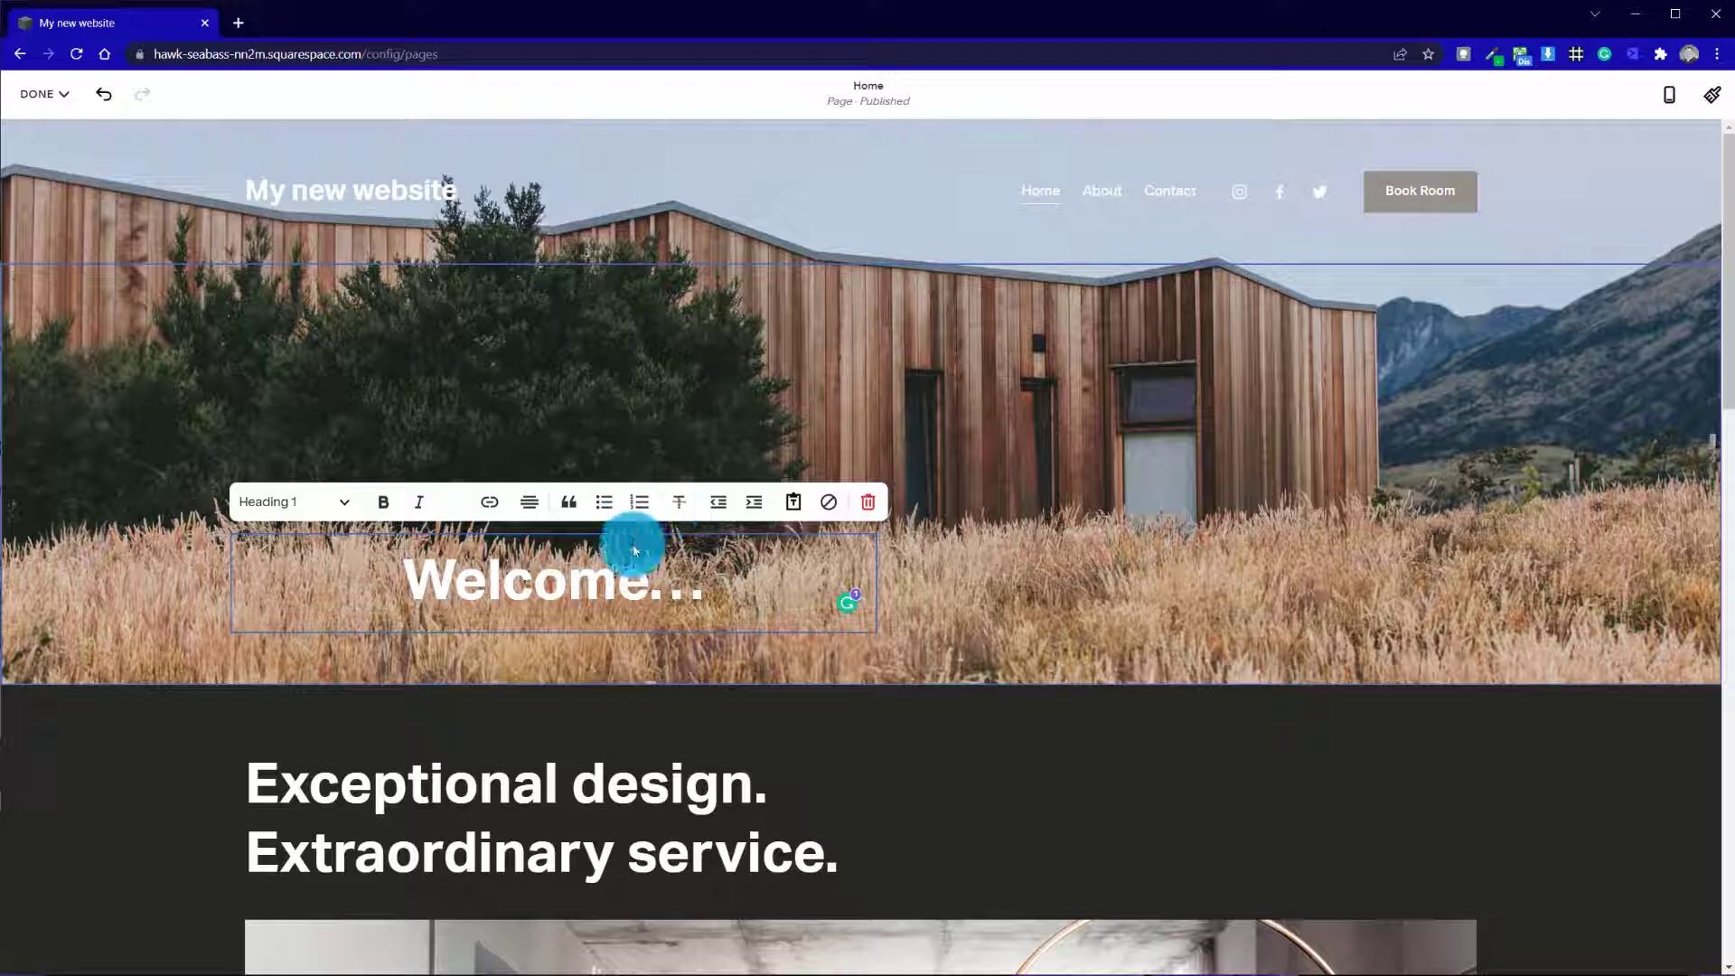
left_click(524, 505)
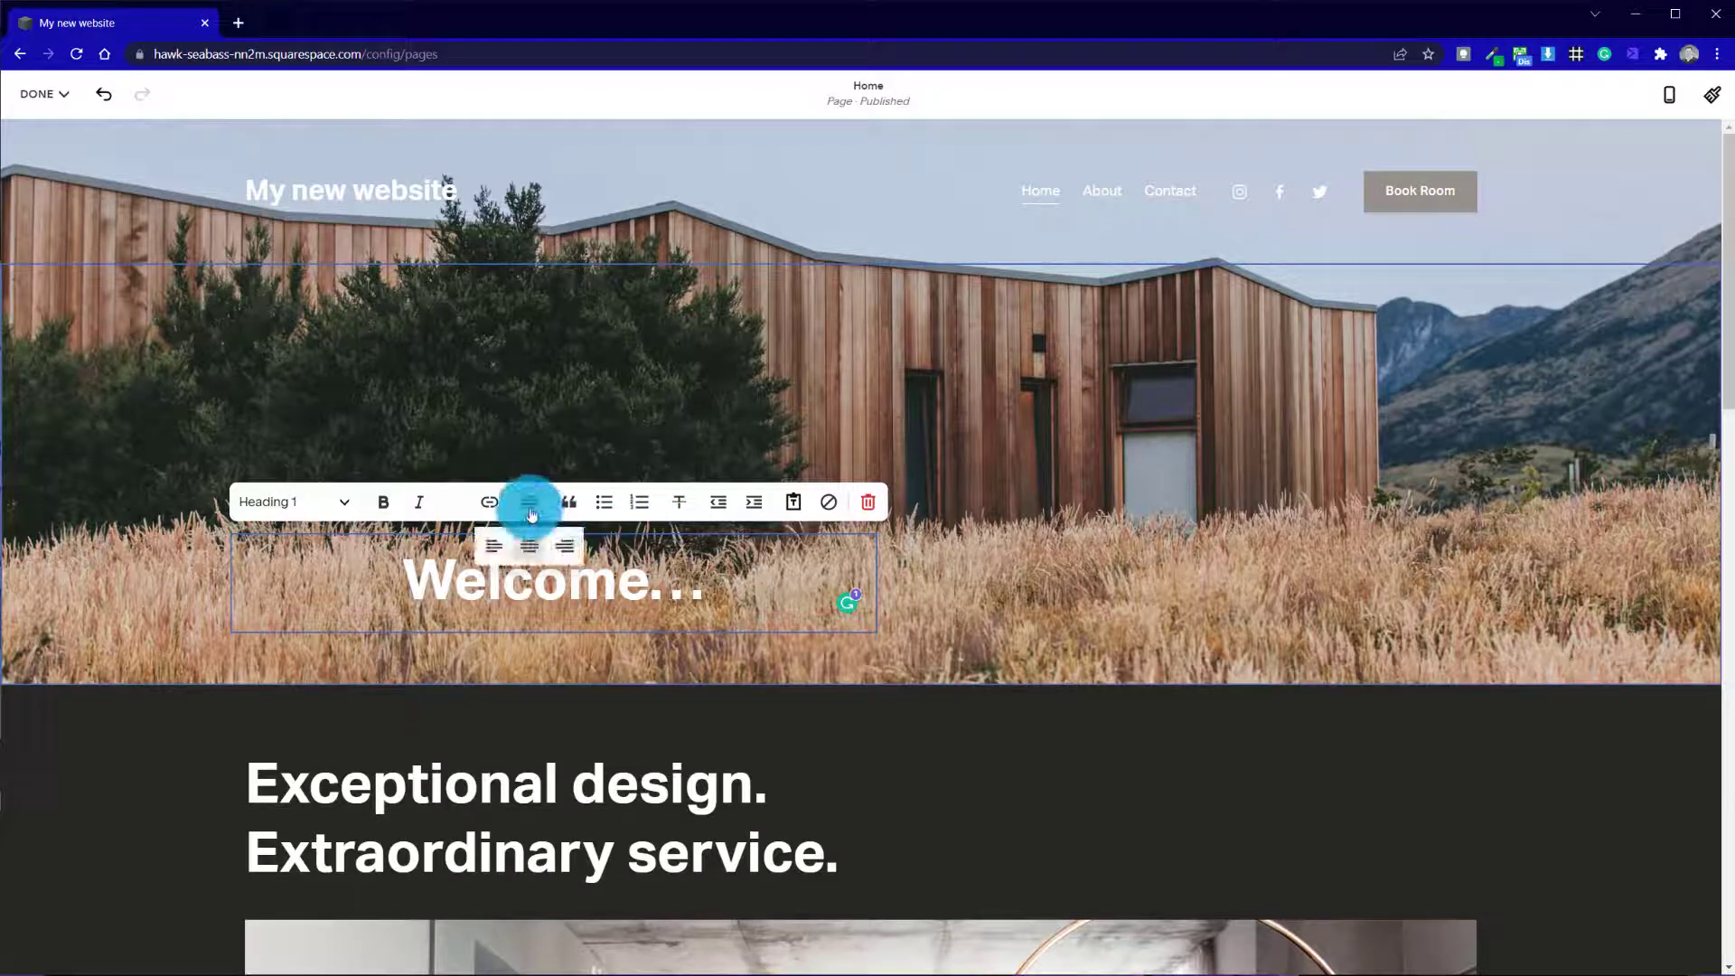
left_click(502, 553)
left_click(201, 608)
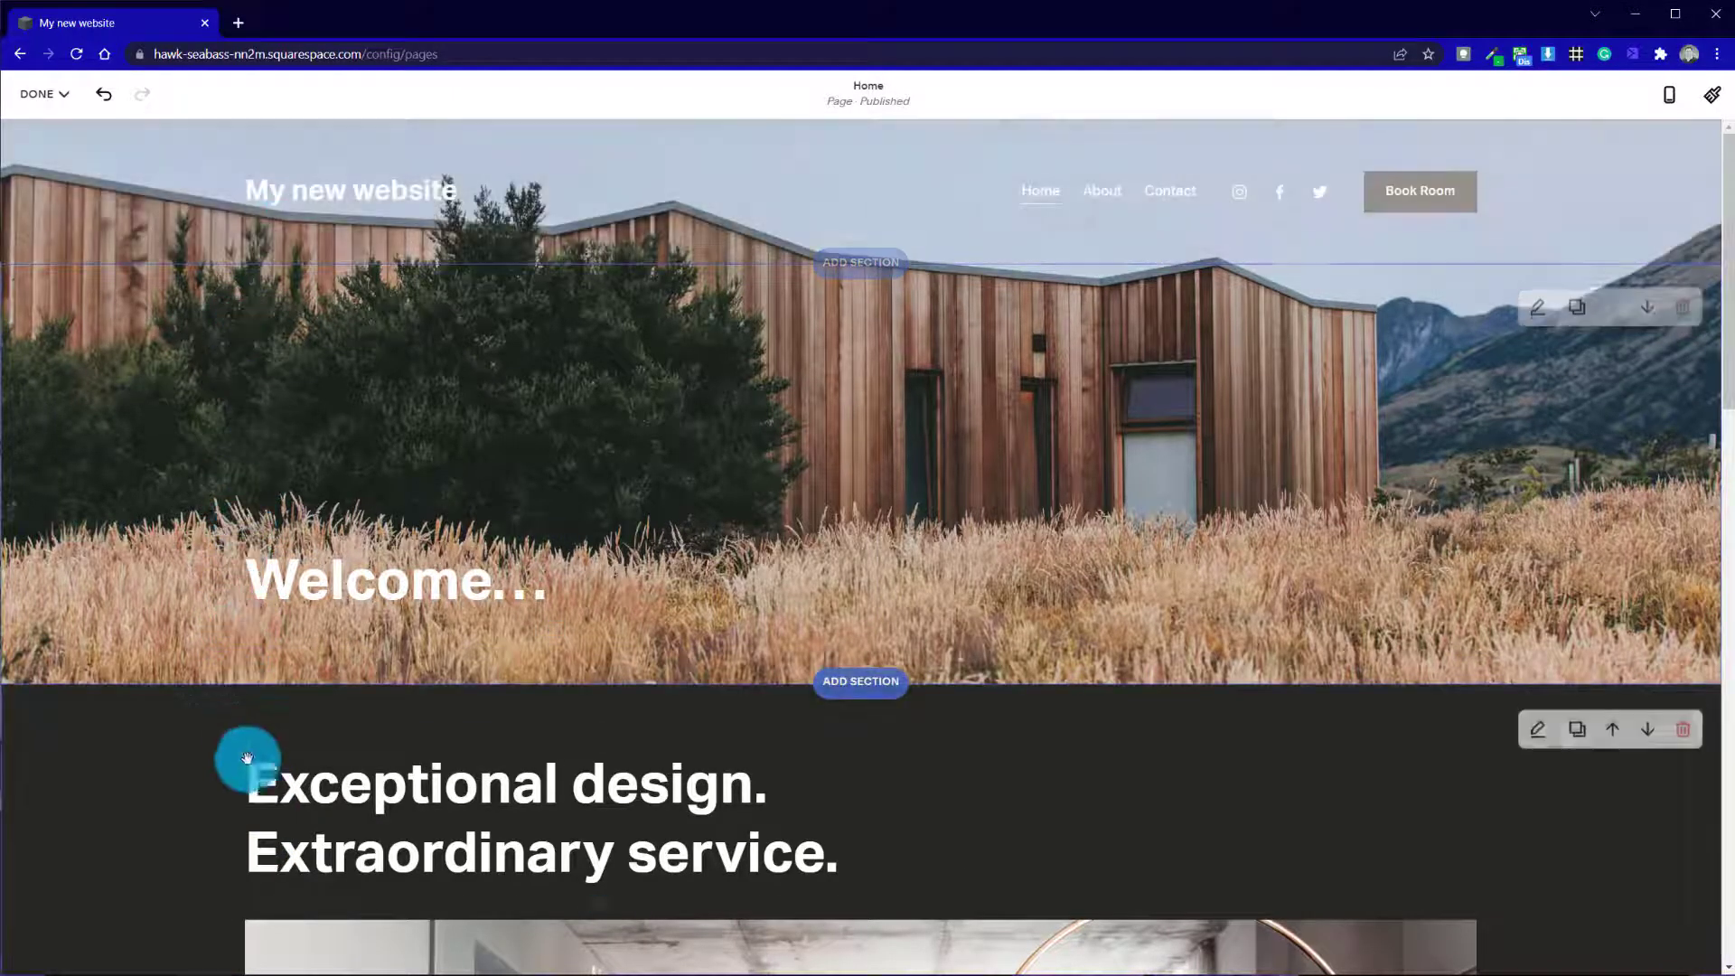
Remove the background image Aro Ha_0380.jpg from the "Welcome..." section
left_click(1540, 310)
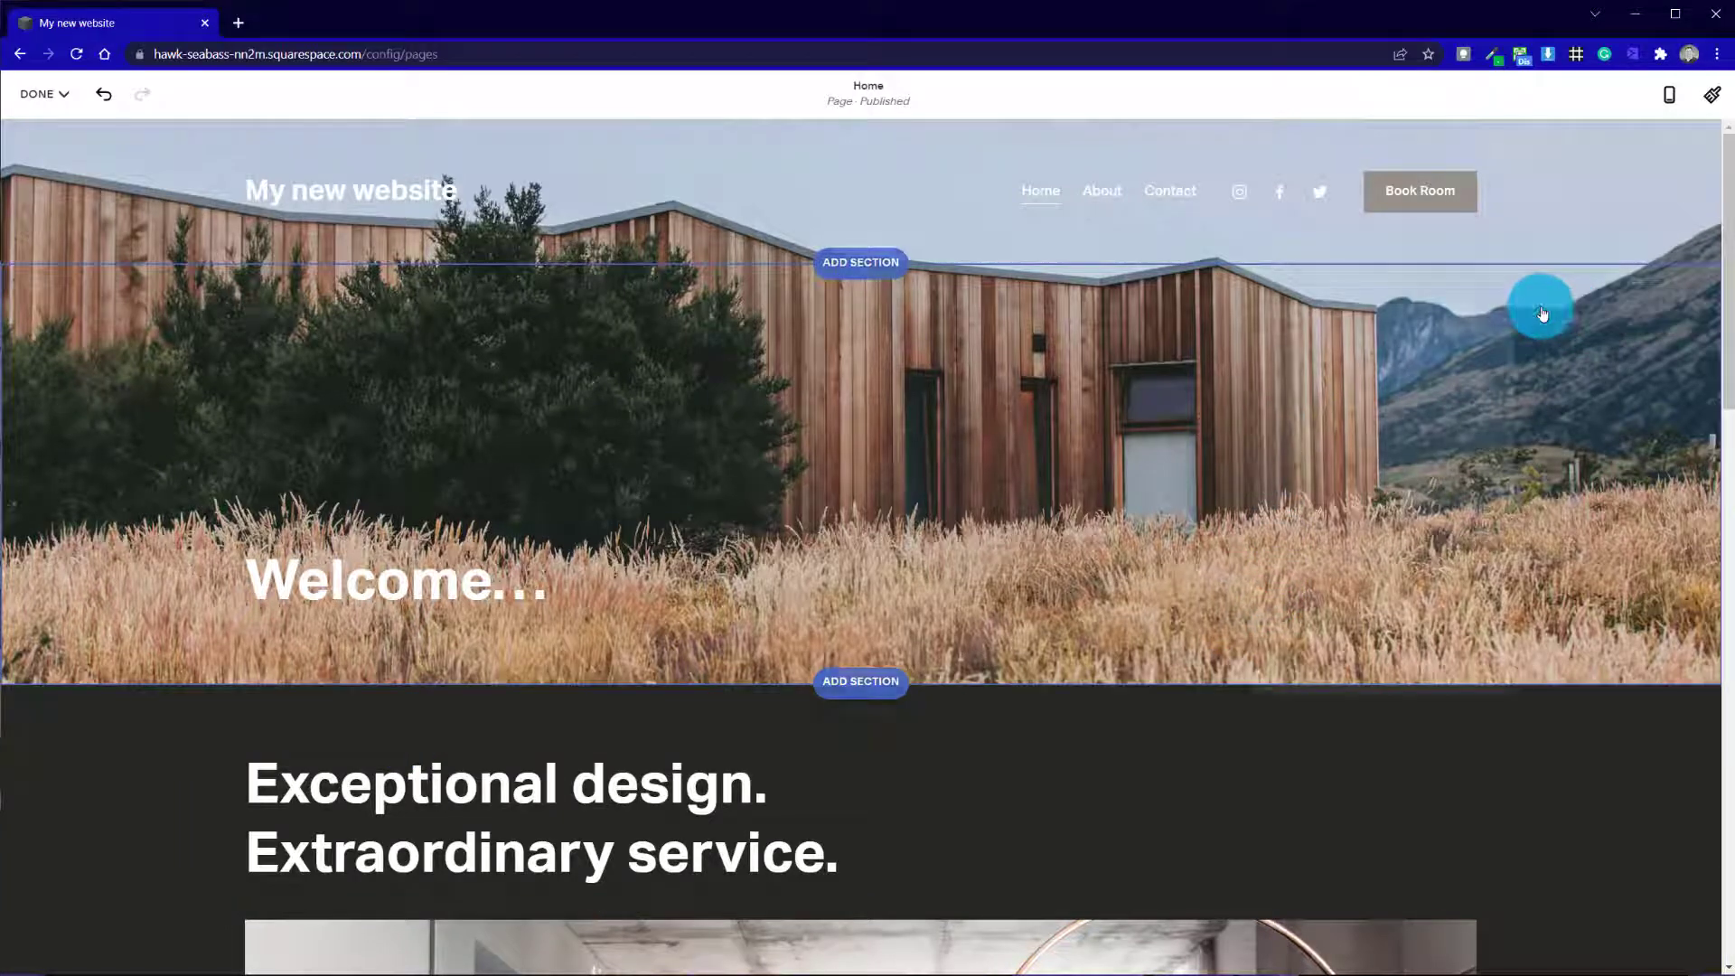
left_click(1380, 316)
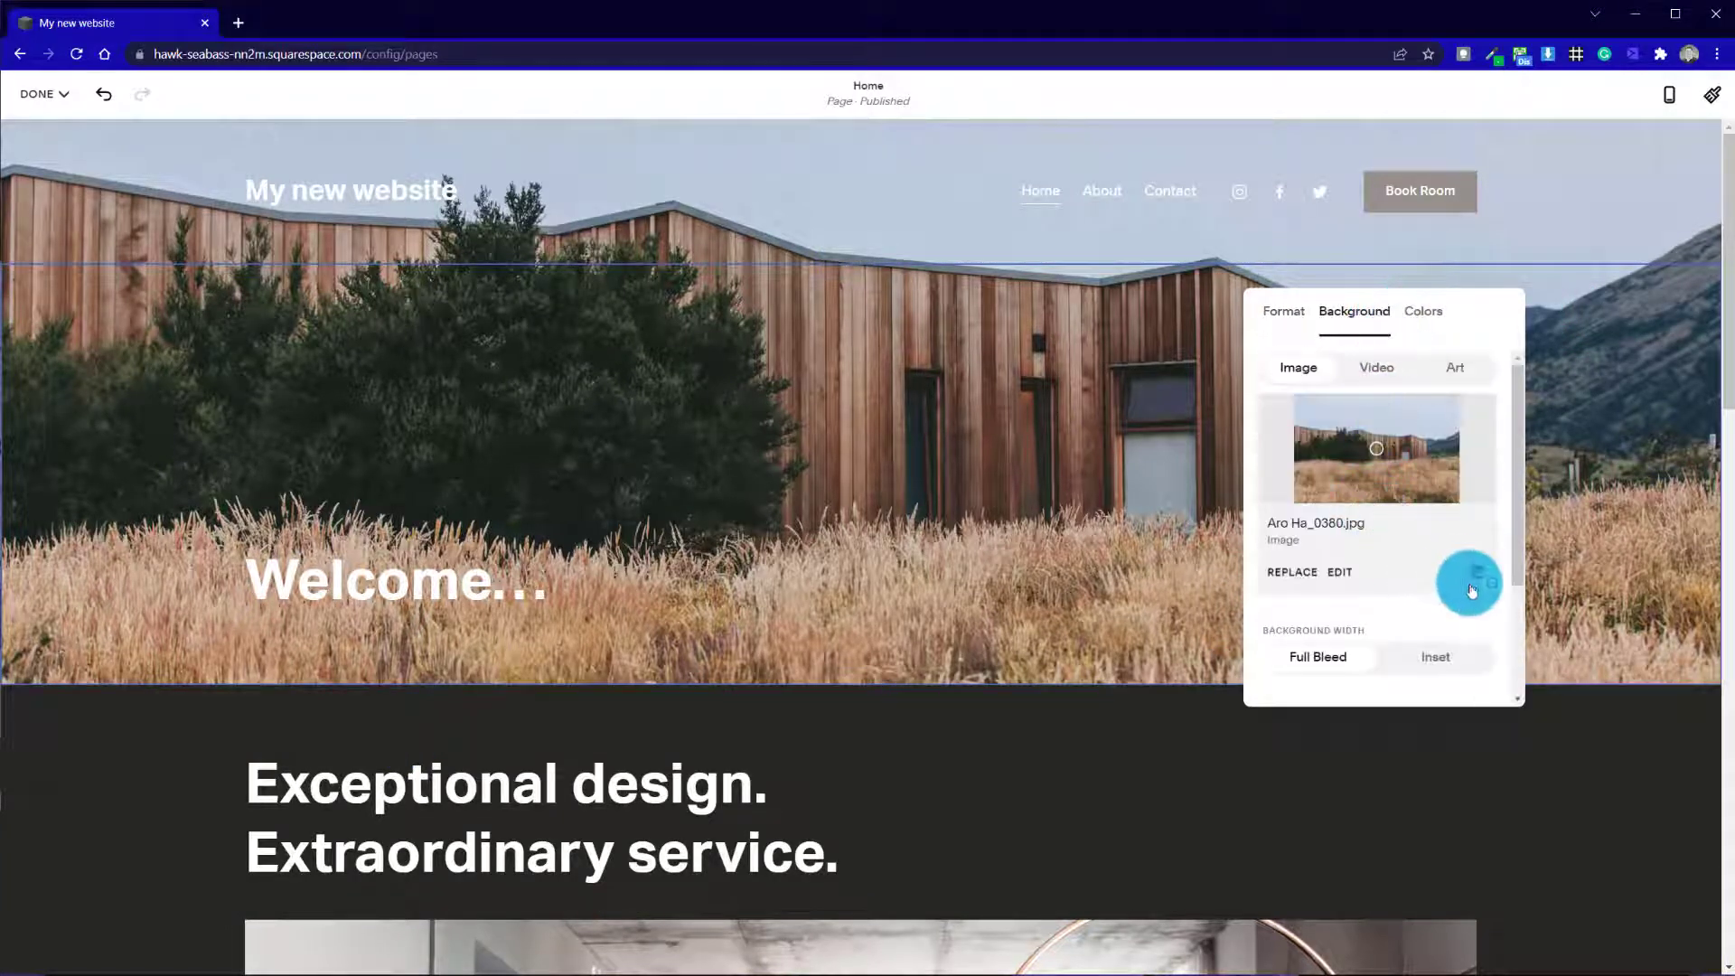
left_click(1477, 577)
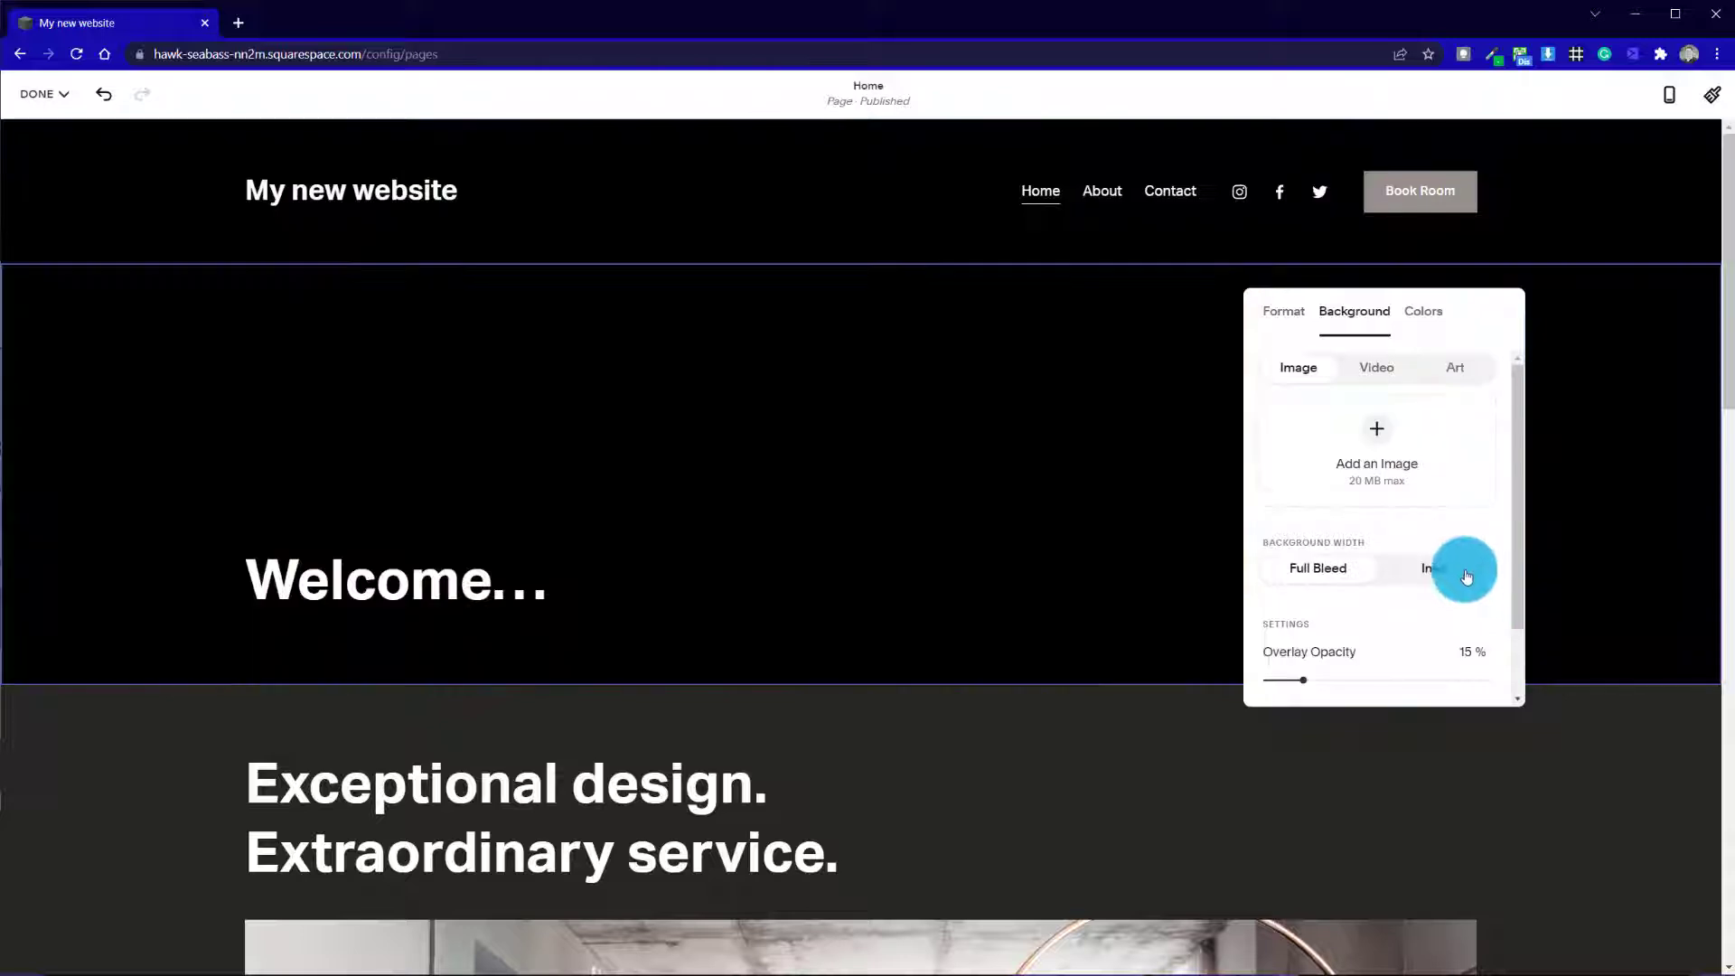
Open the stock images for the "Welcome..." section's background and look through the free images
left_click(1381, 426)
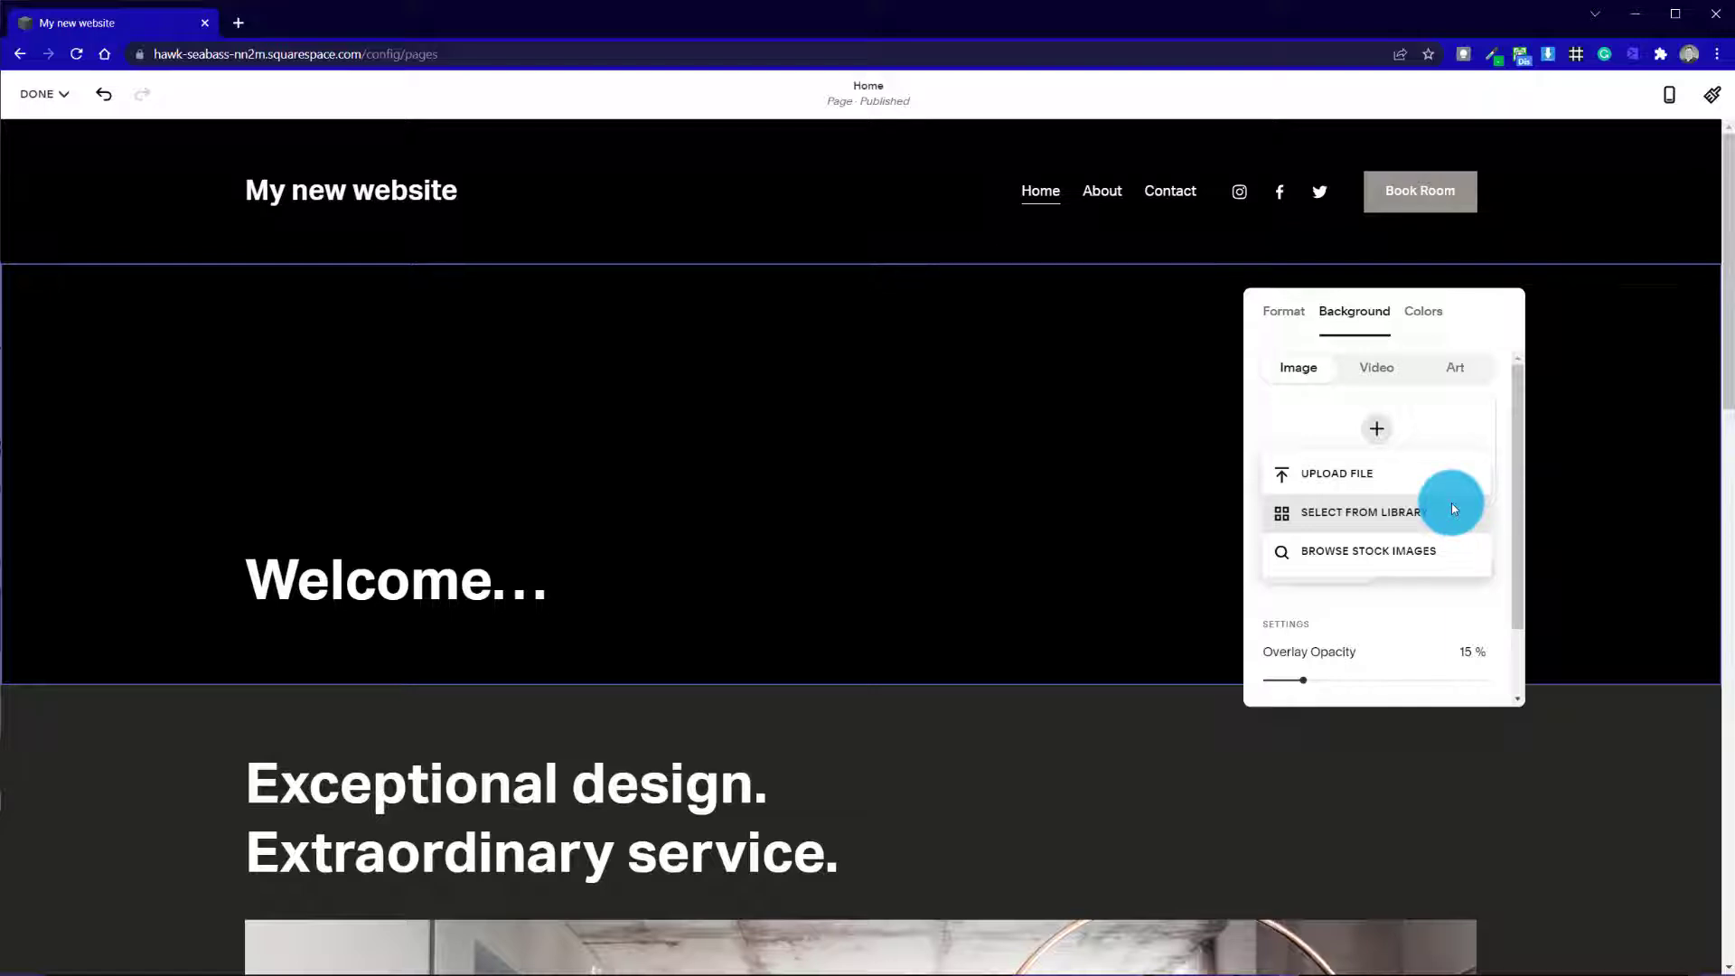
left_click(1375, 548)
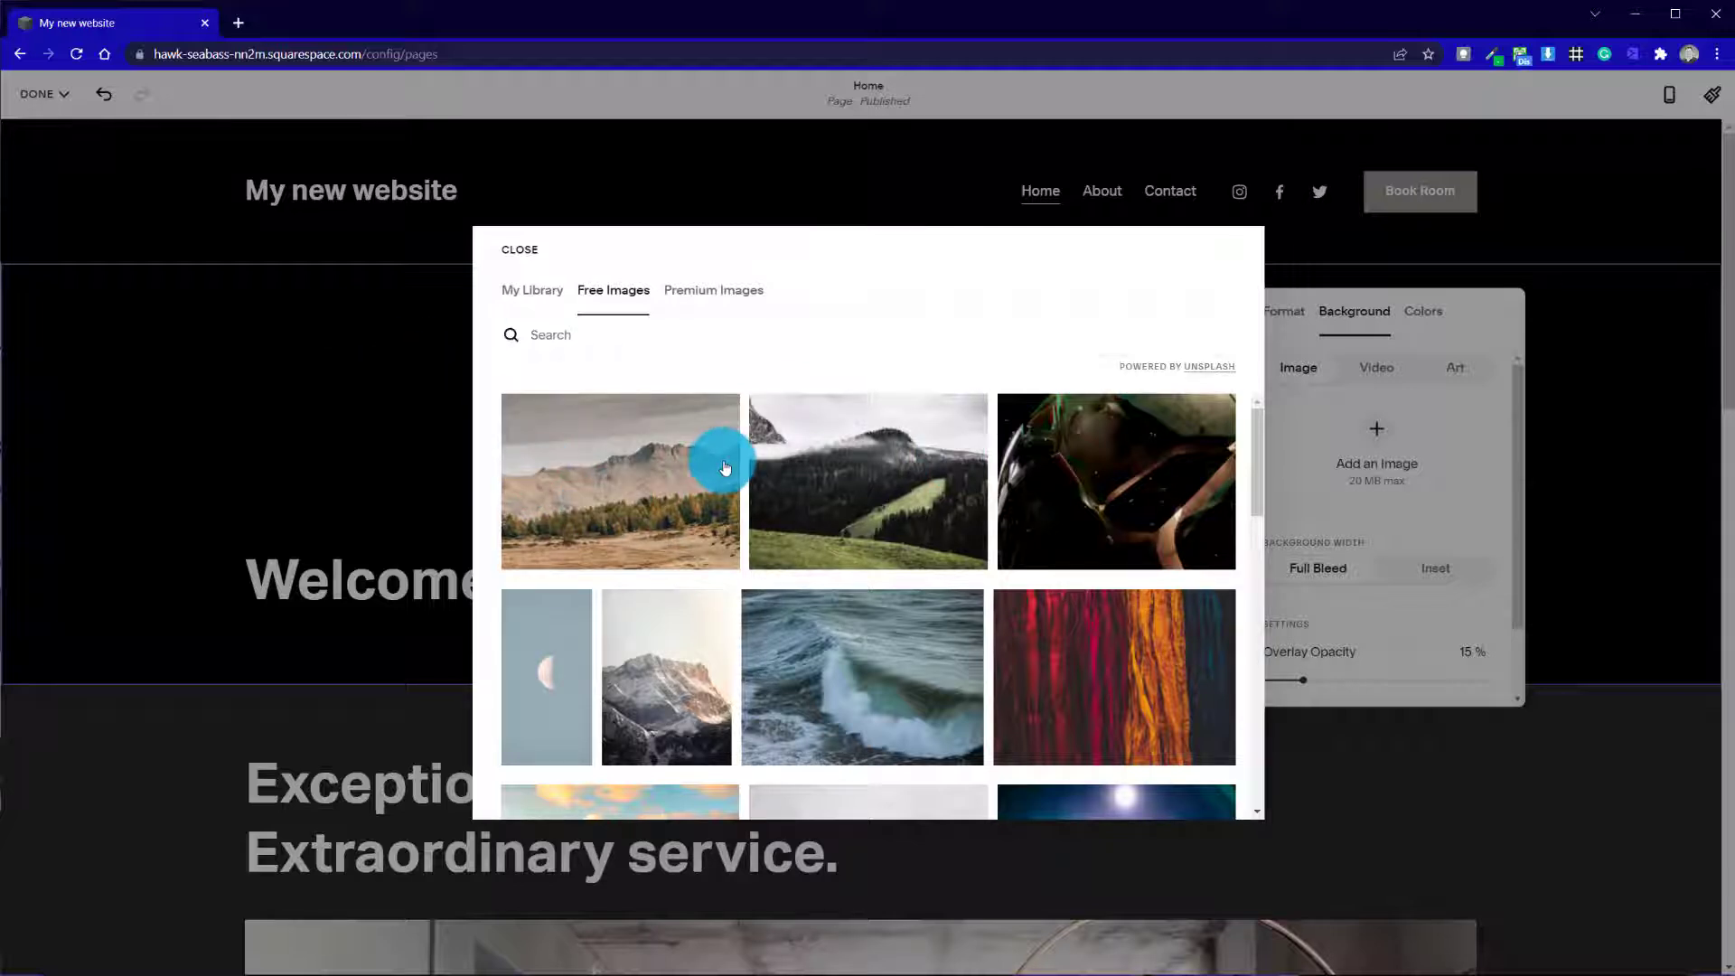
scroll(903, 612, "down", 8)
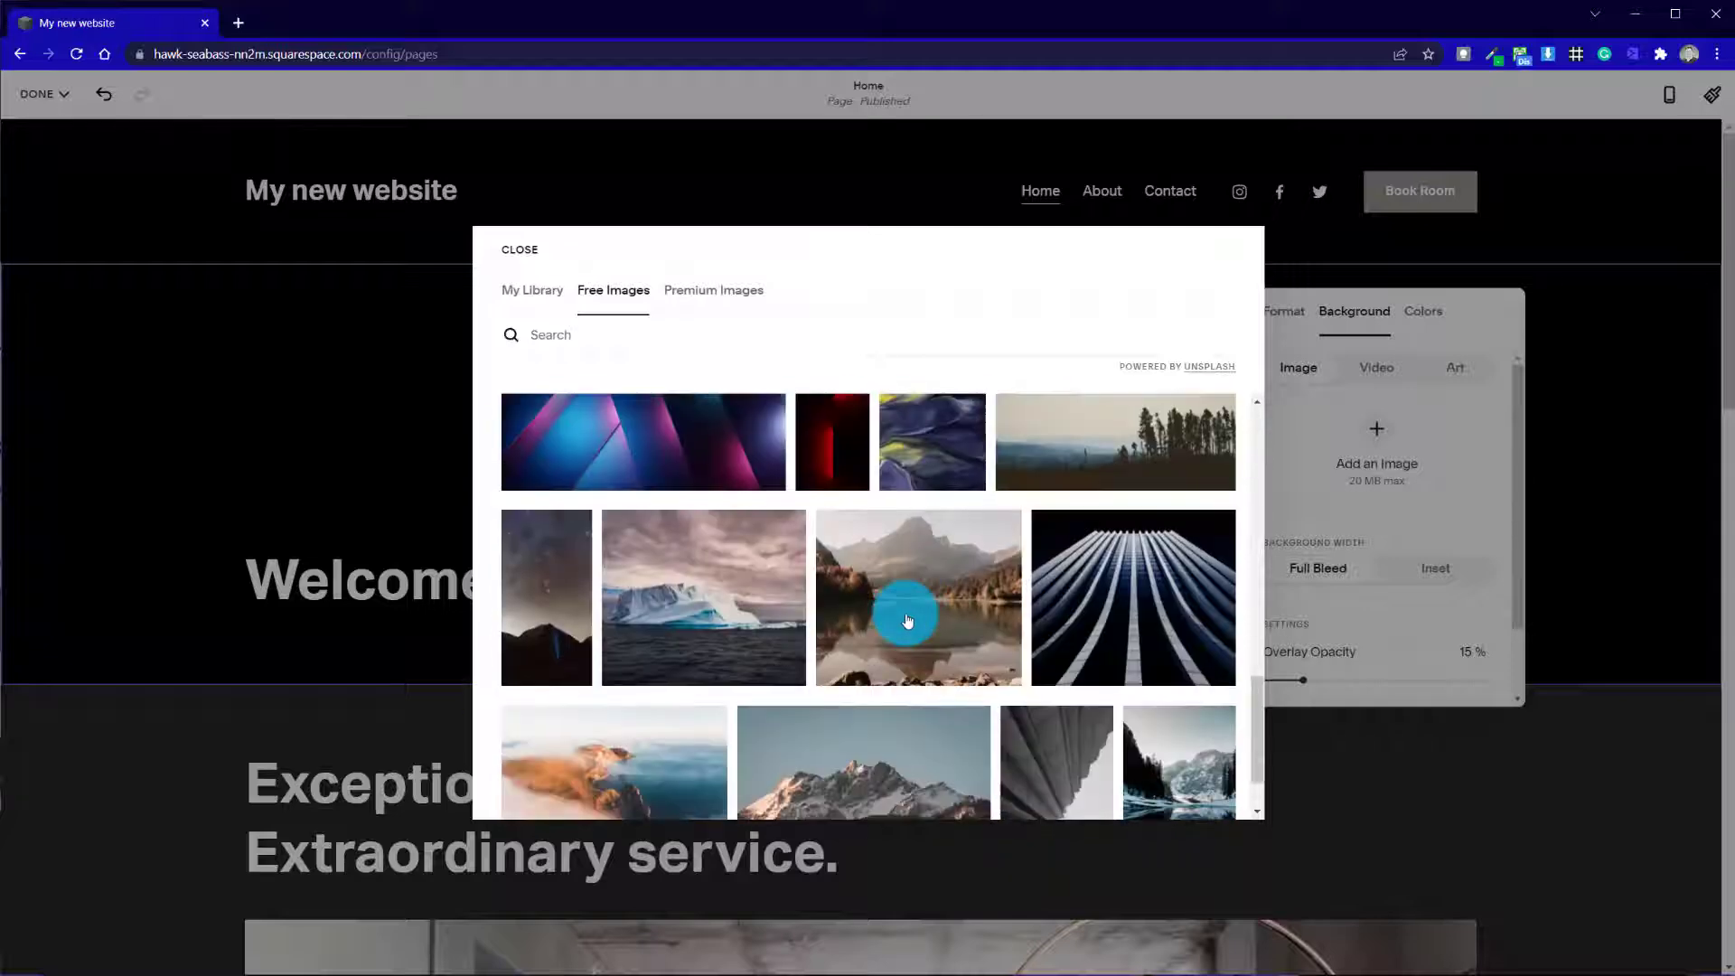
scroll(907, 619, "down", 3)
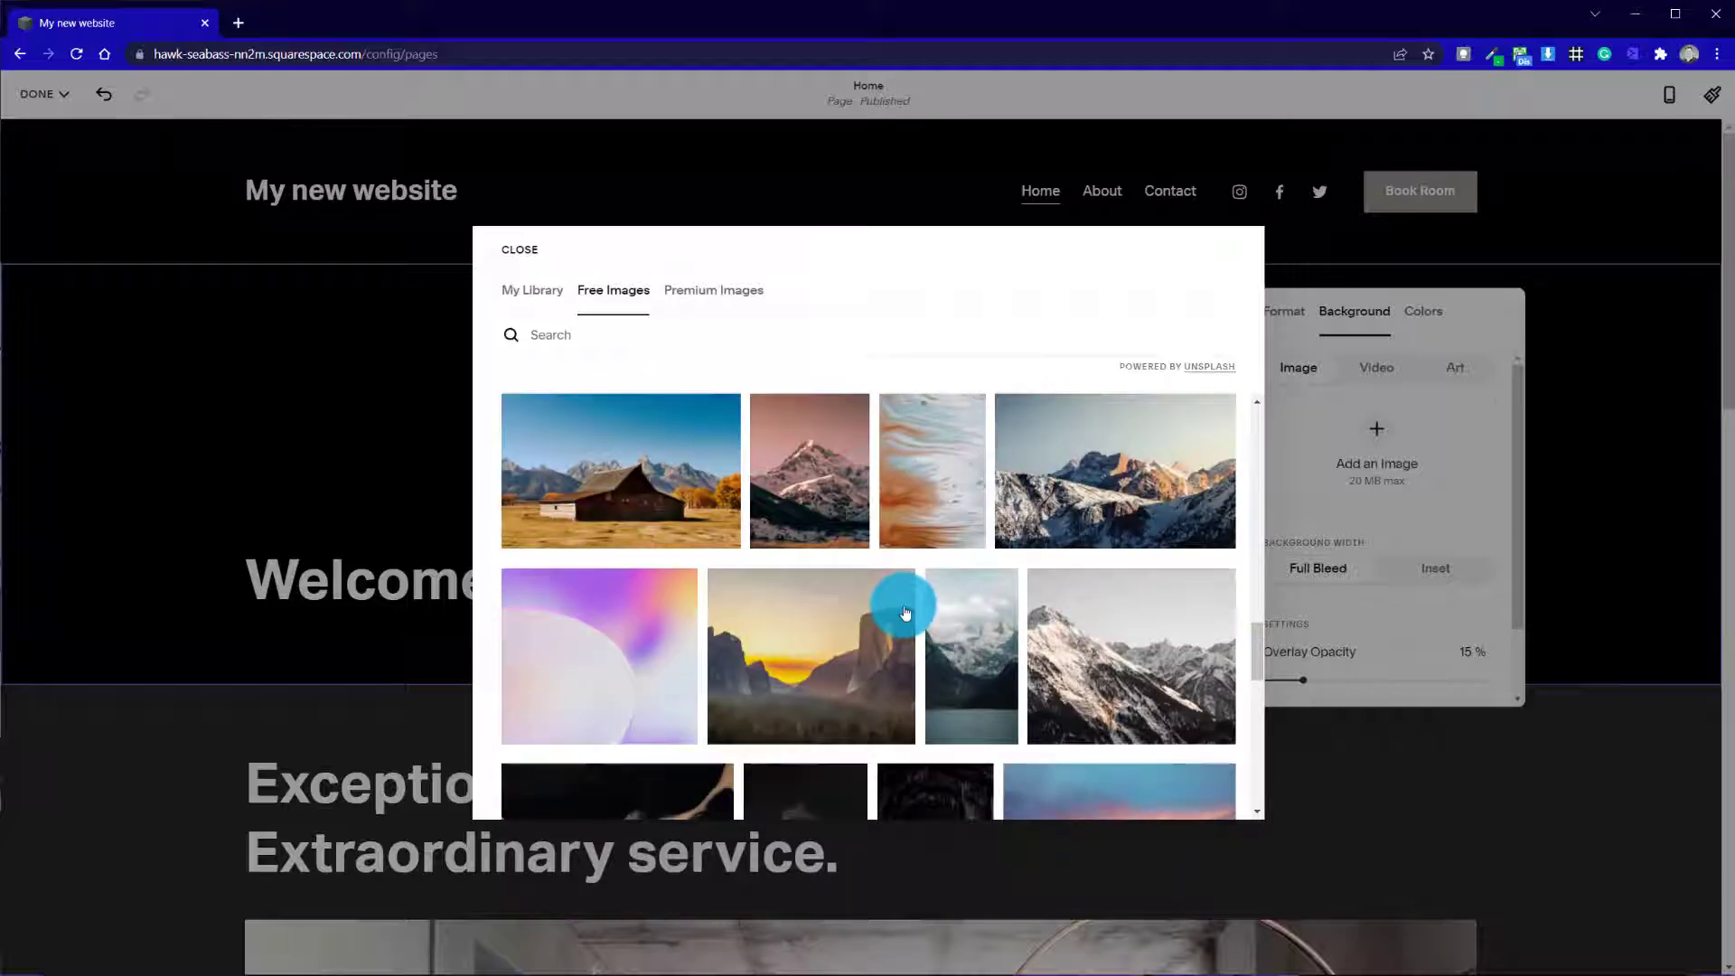
scroll(905, 613, "up", 15)
Browse the premium stock images and inspect the details of the alarm clock image, closing them without using it
left_click(736, 302)
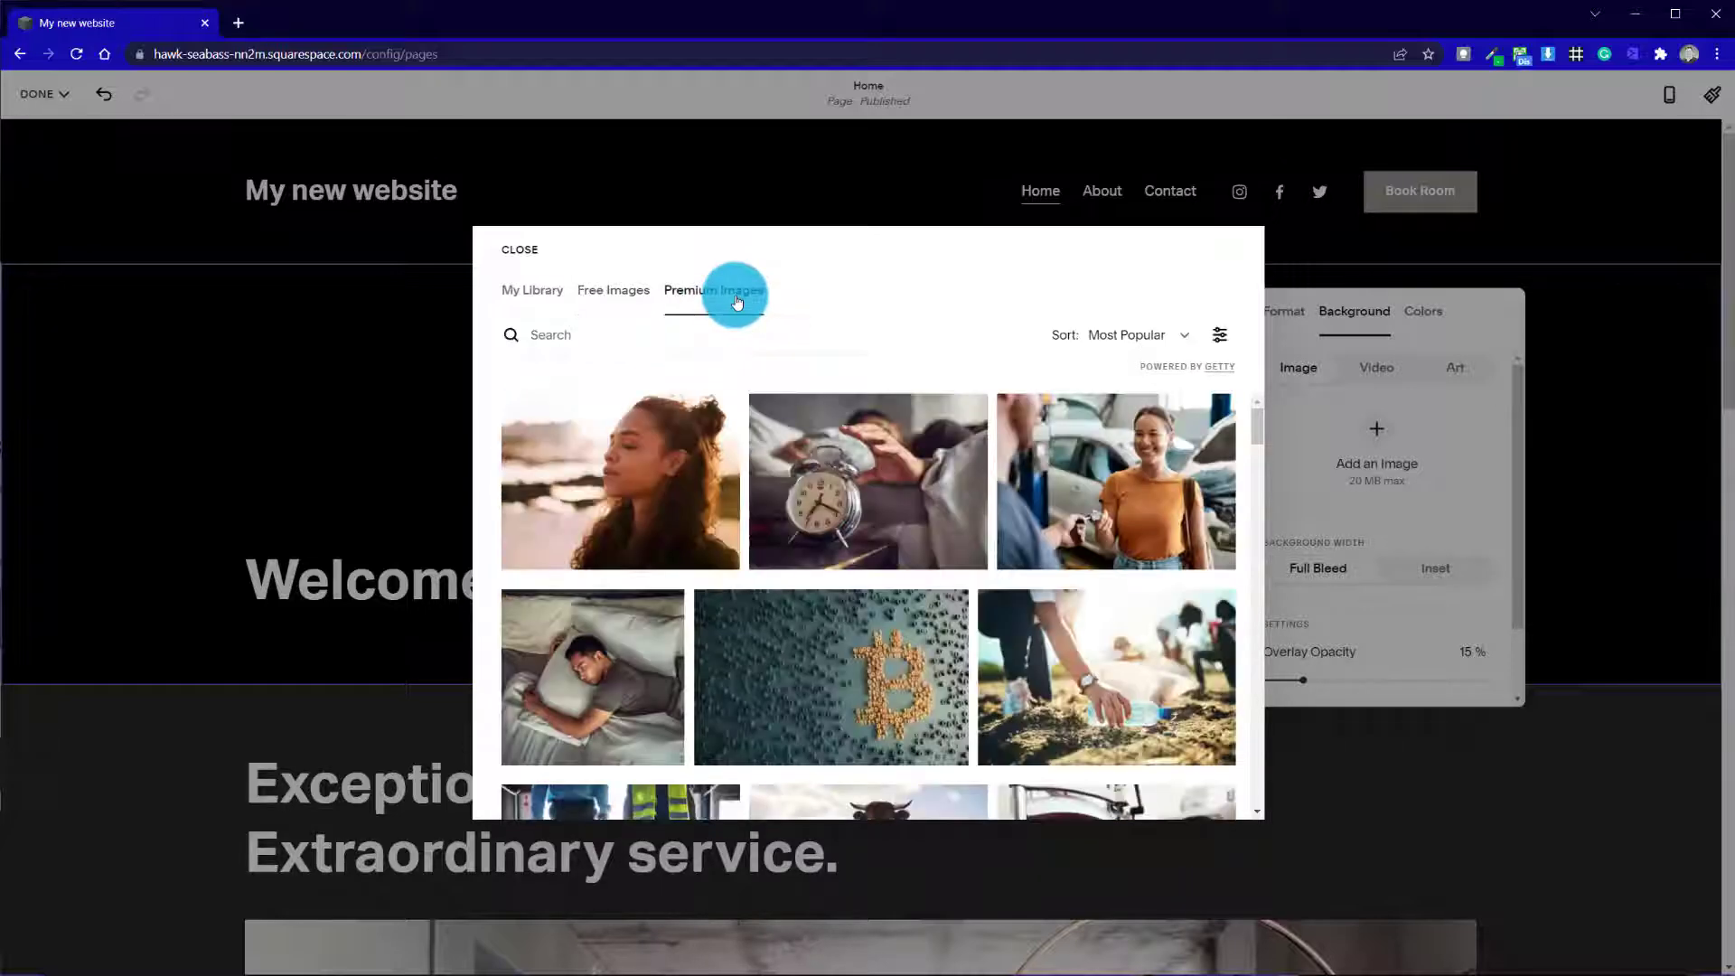
scroll(939, 575, "down", 5)
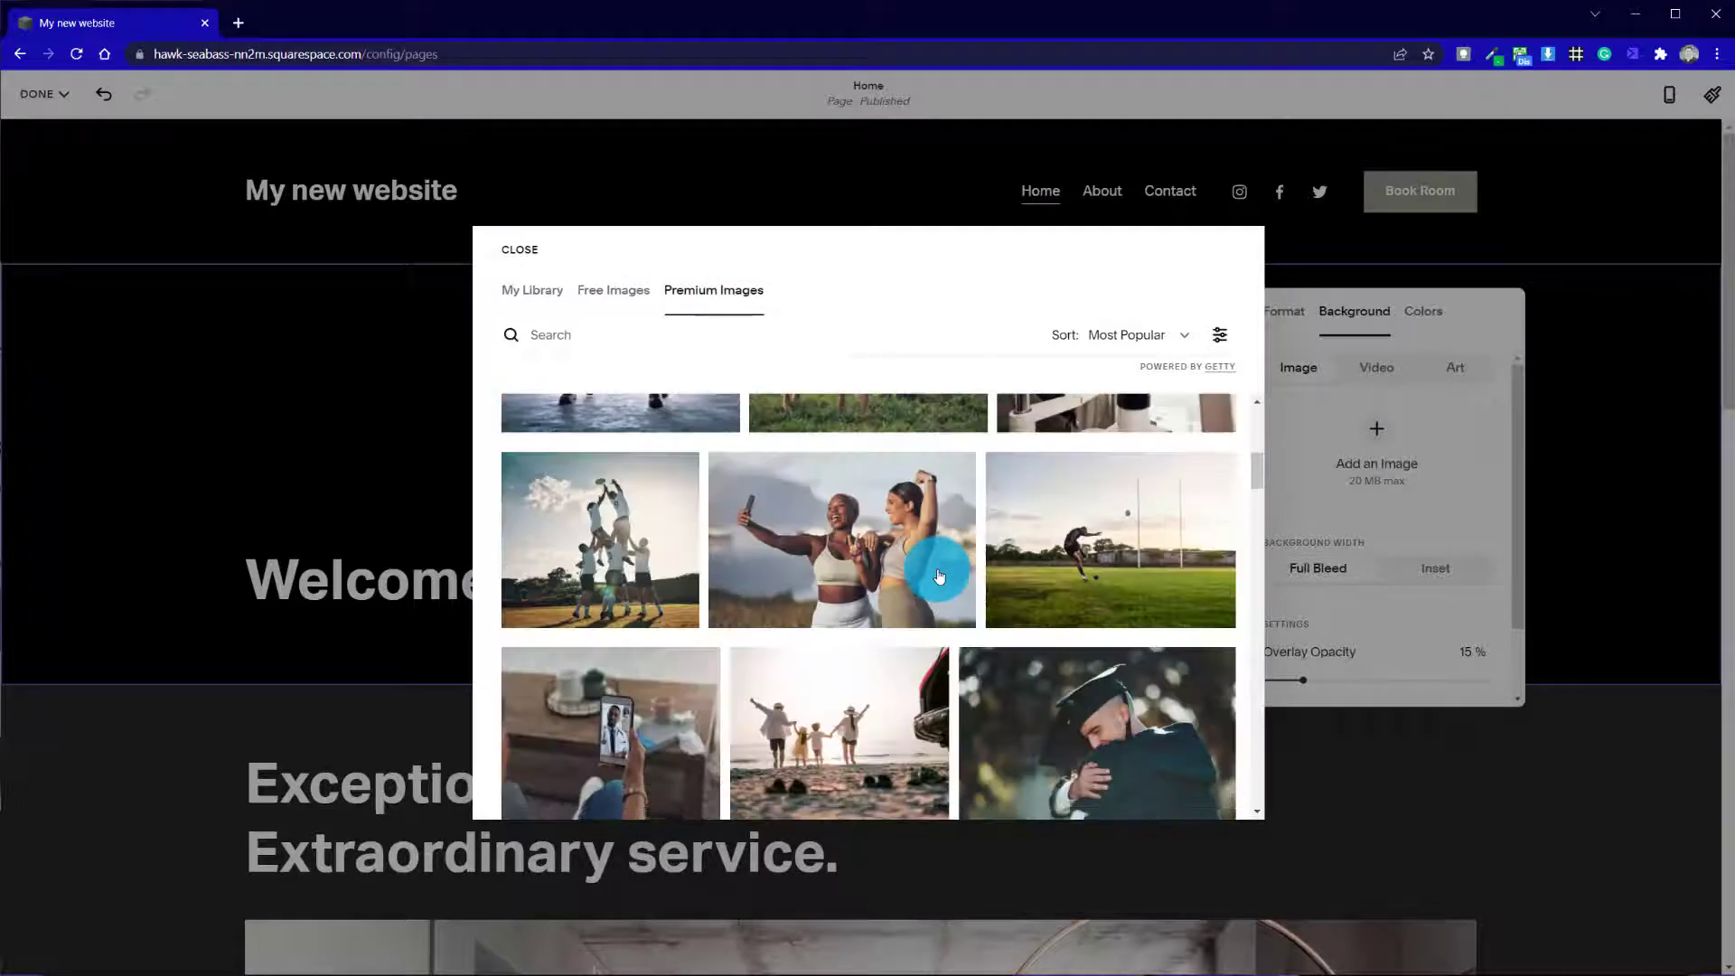
scroll(1254, 479, "down", 10)
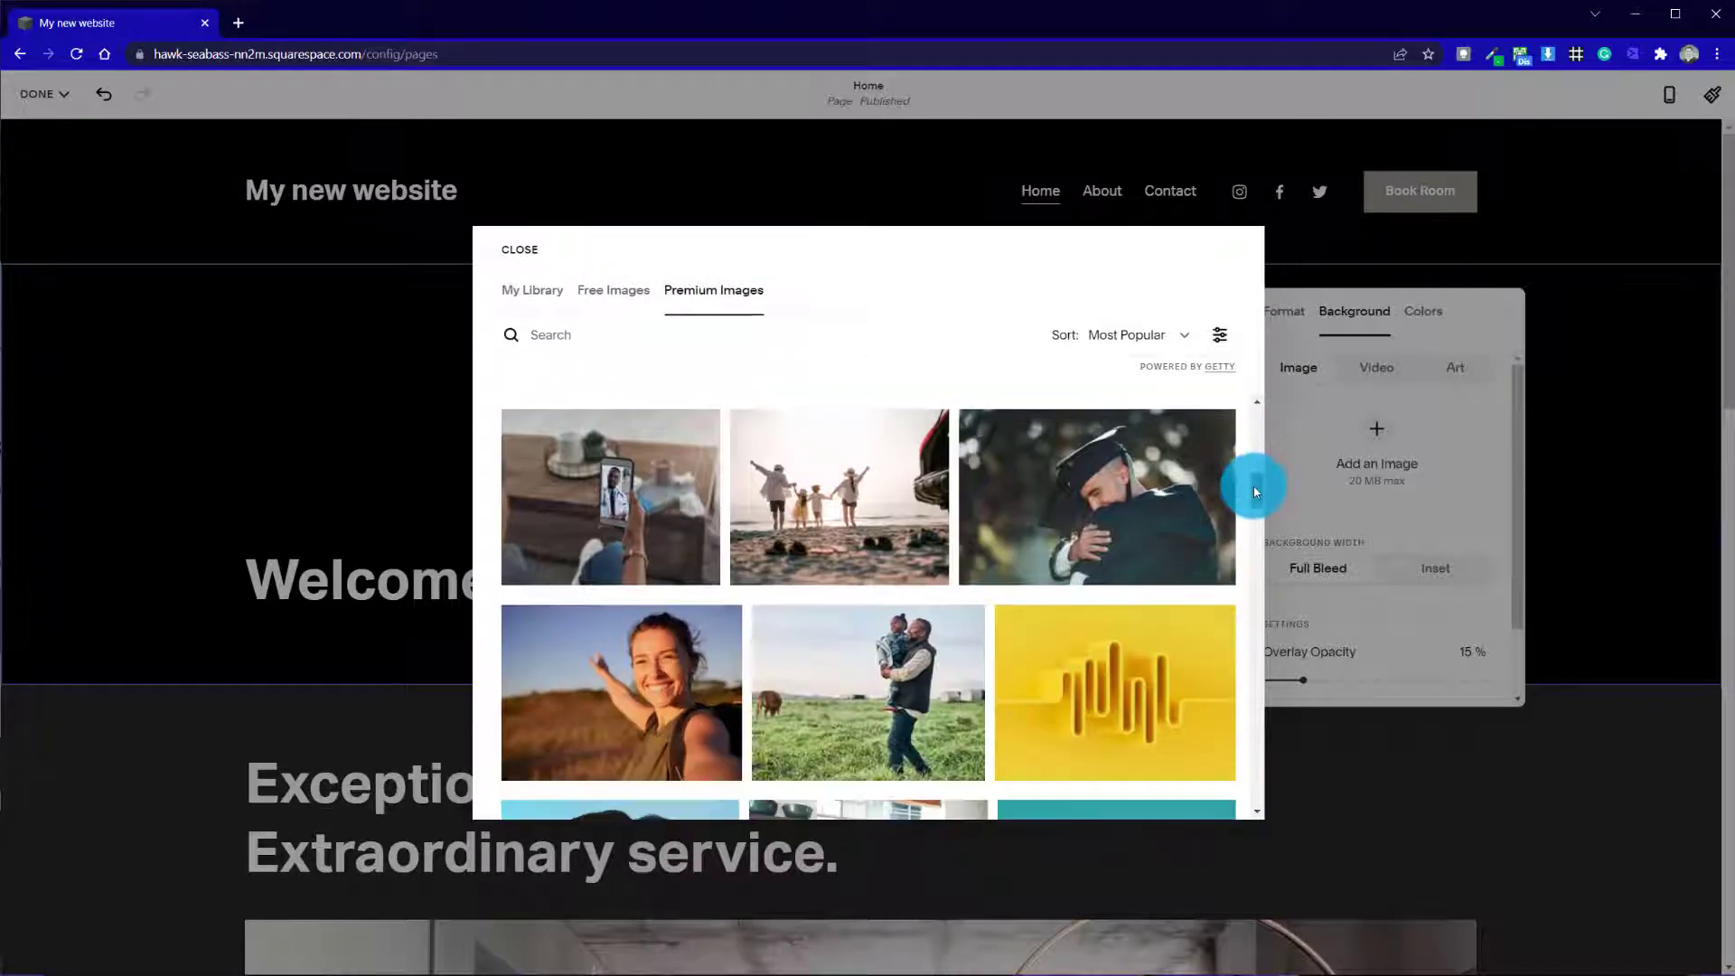
left_click_drag(1265, 392, 1234, 430)
left_click(893, 482)
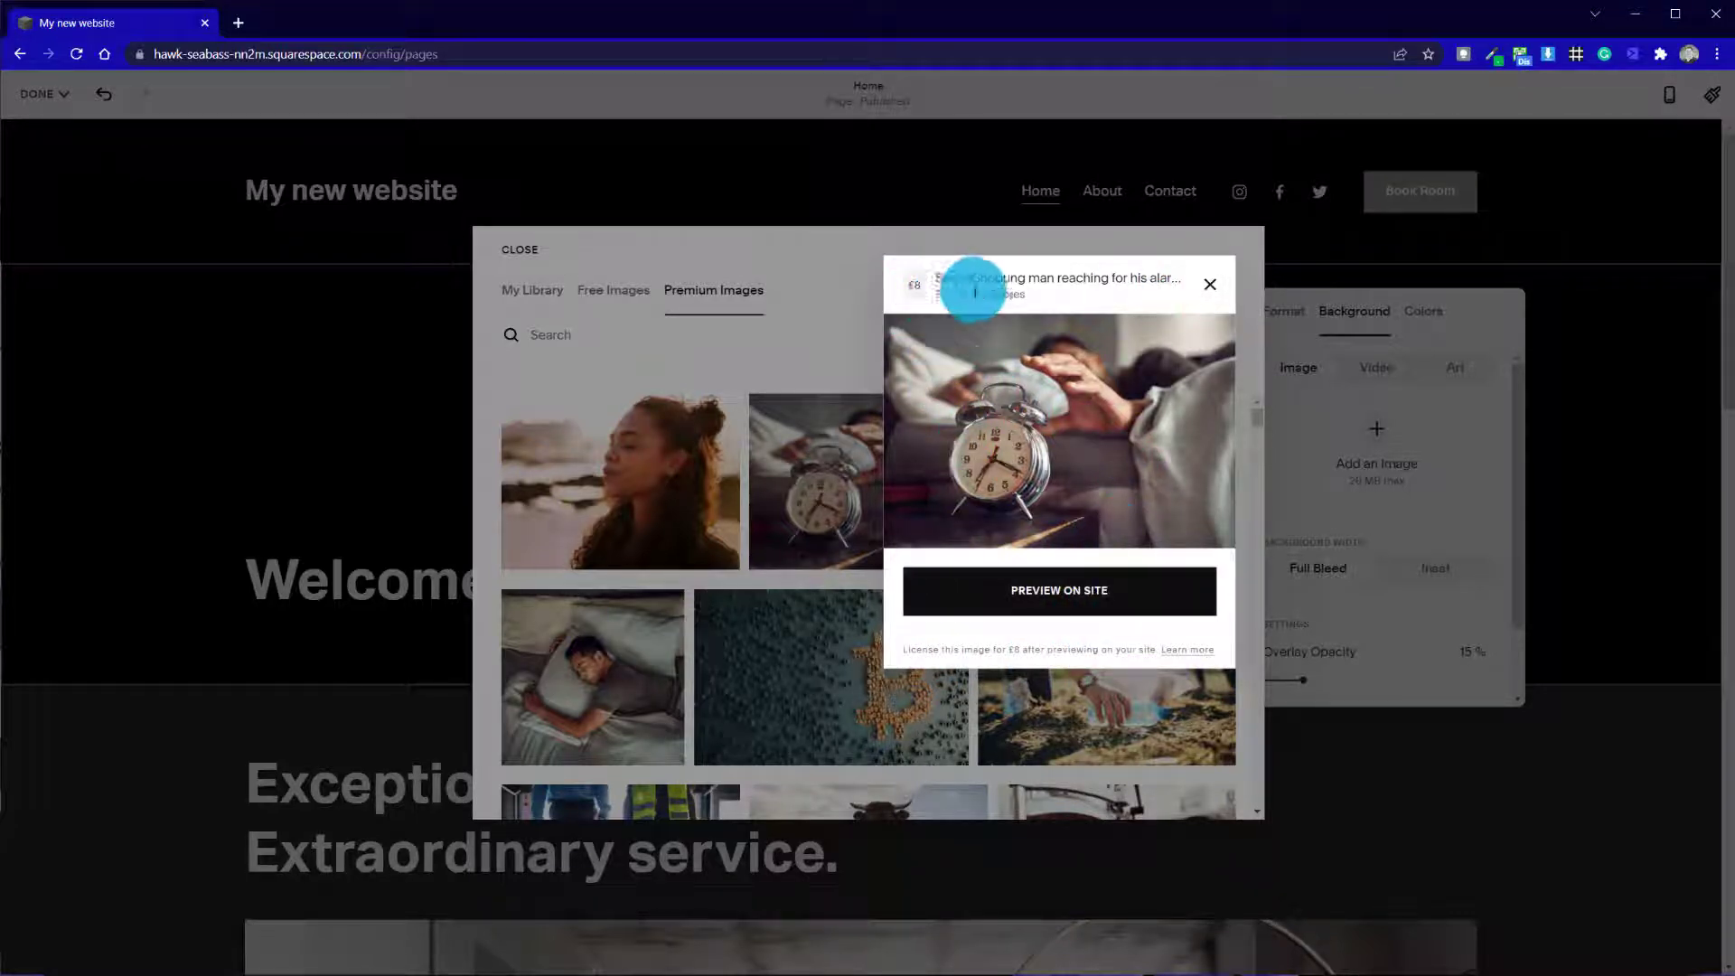
left_click(1214, 297)
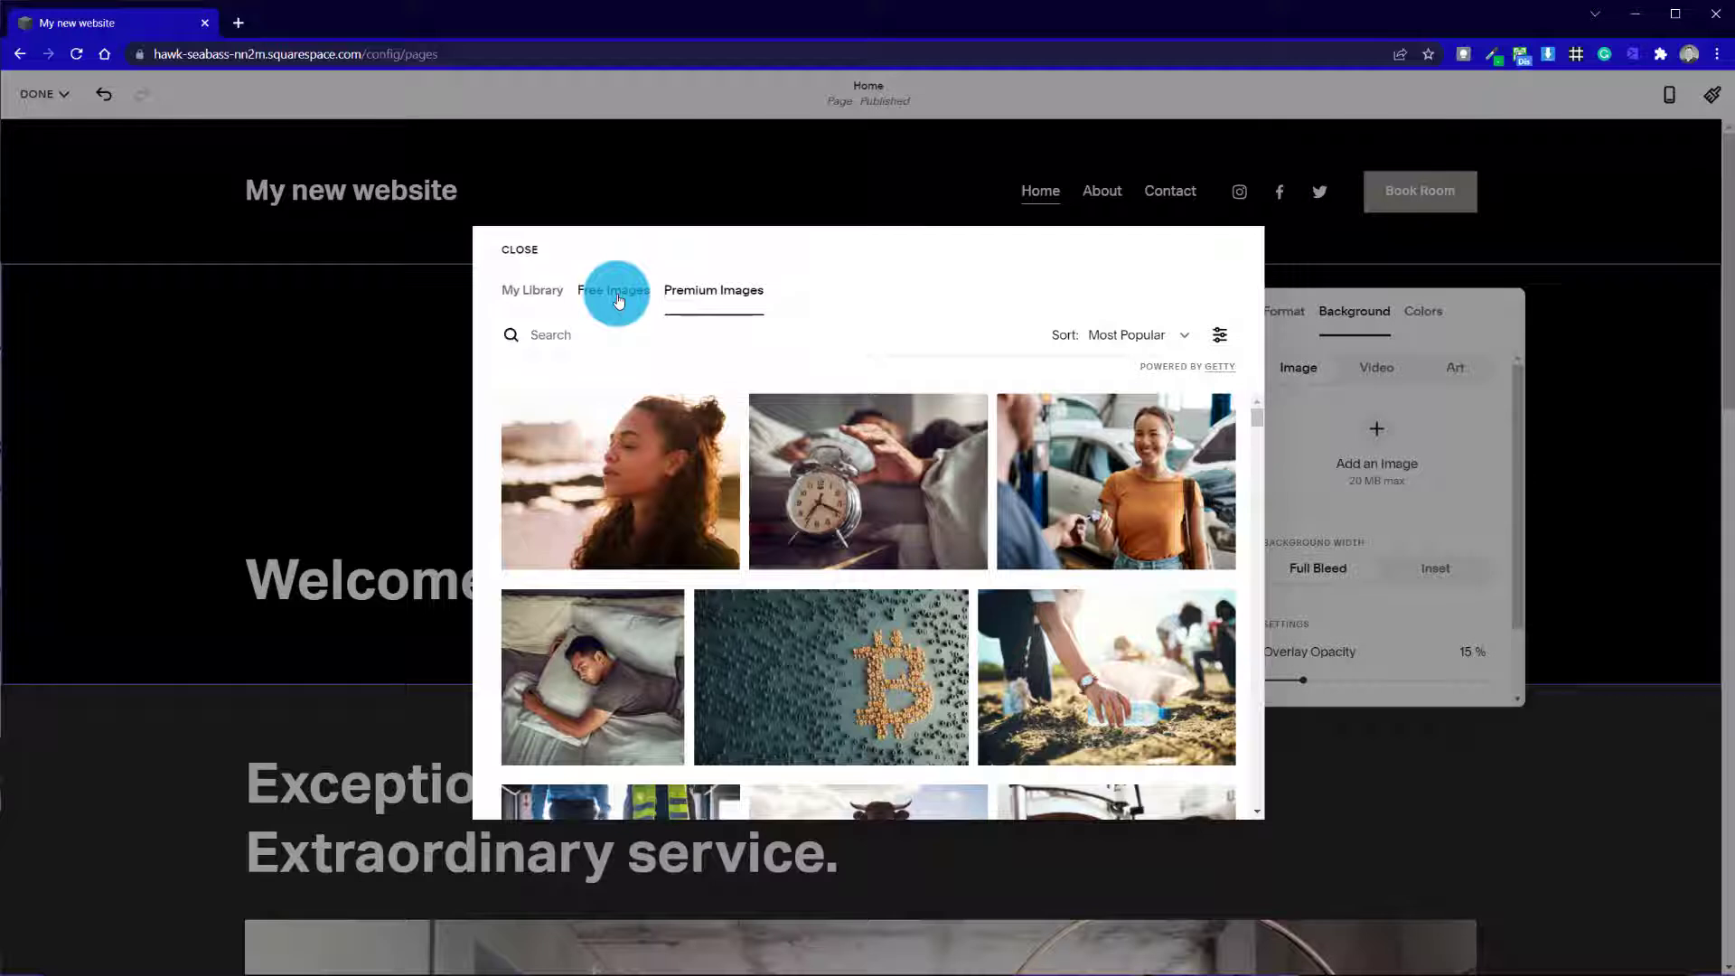
Add the free image of a dark mountain lake as the "Welcome..." section's background
left_click(618, 298)
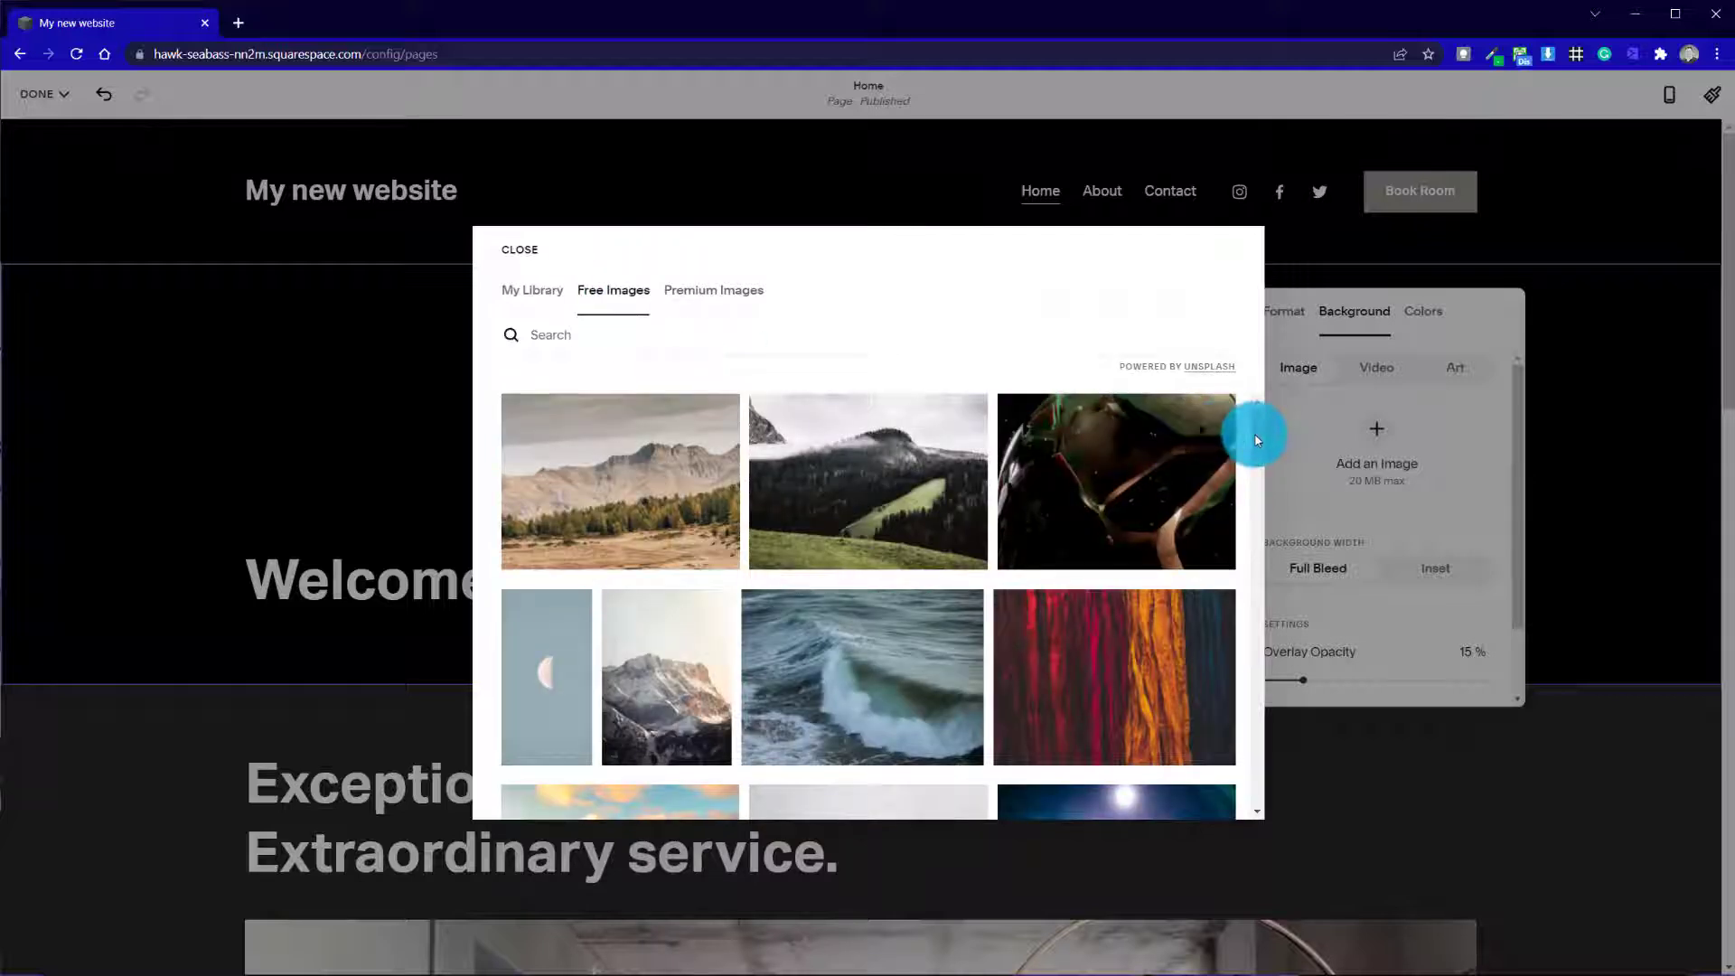
left_click_drag(1255, 440, 664, 536)
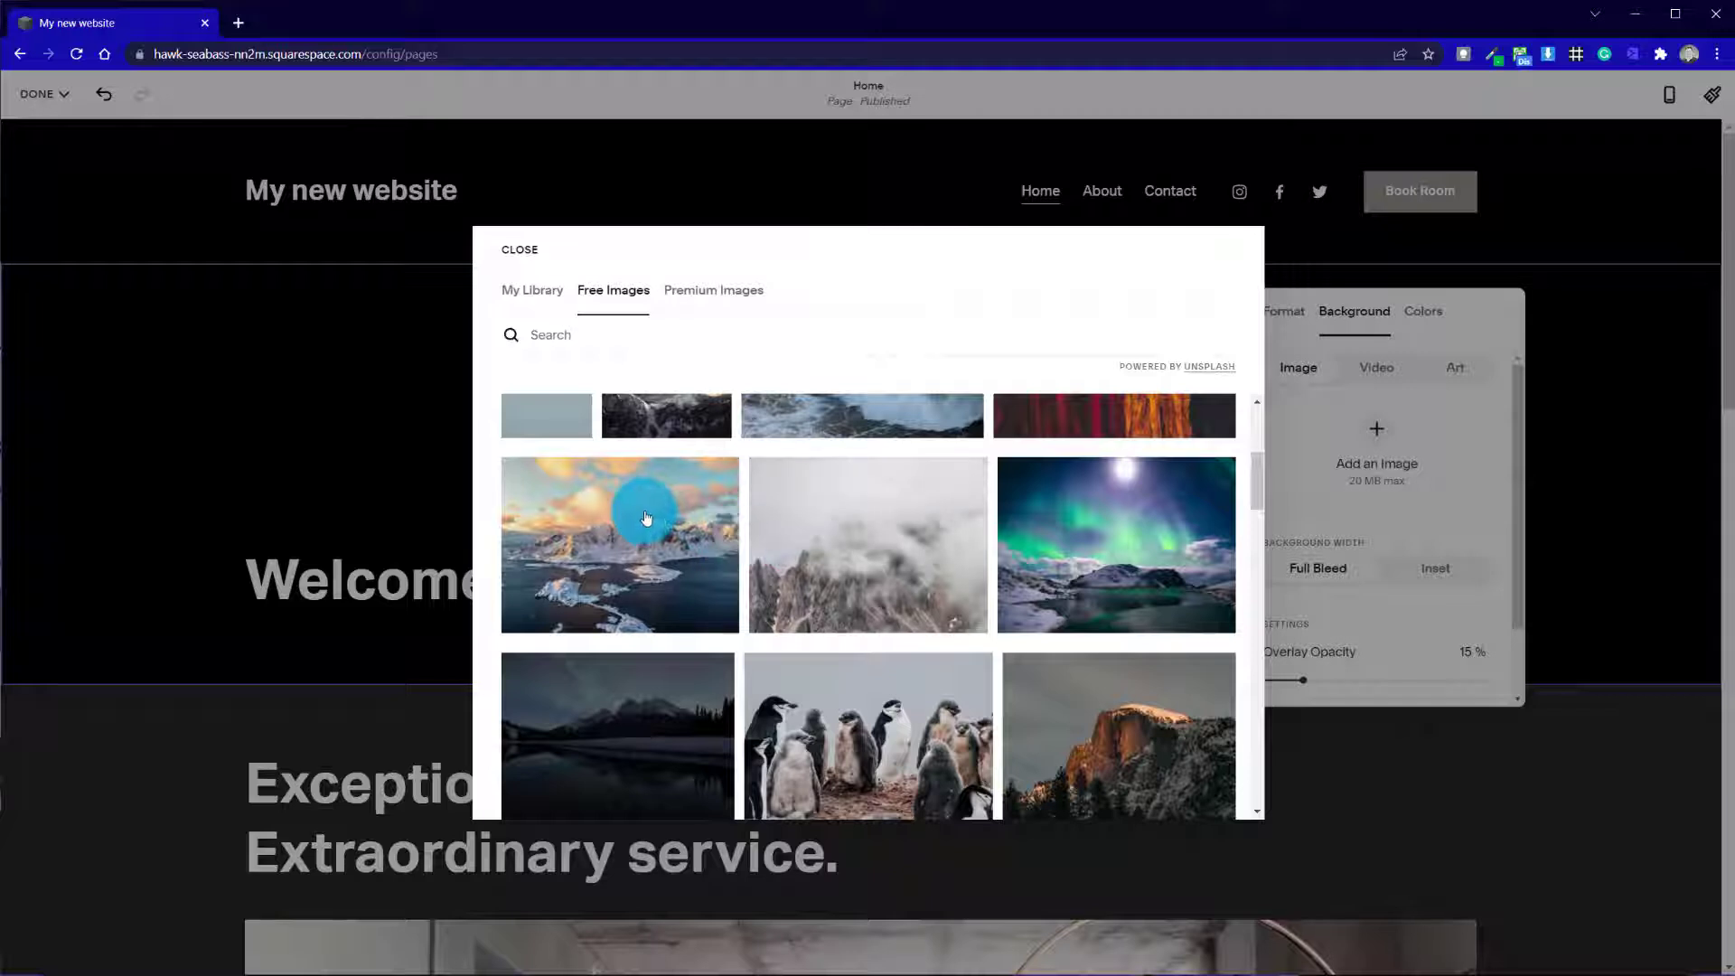
left_click(651, 697)
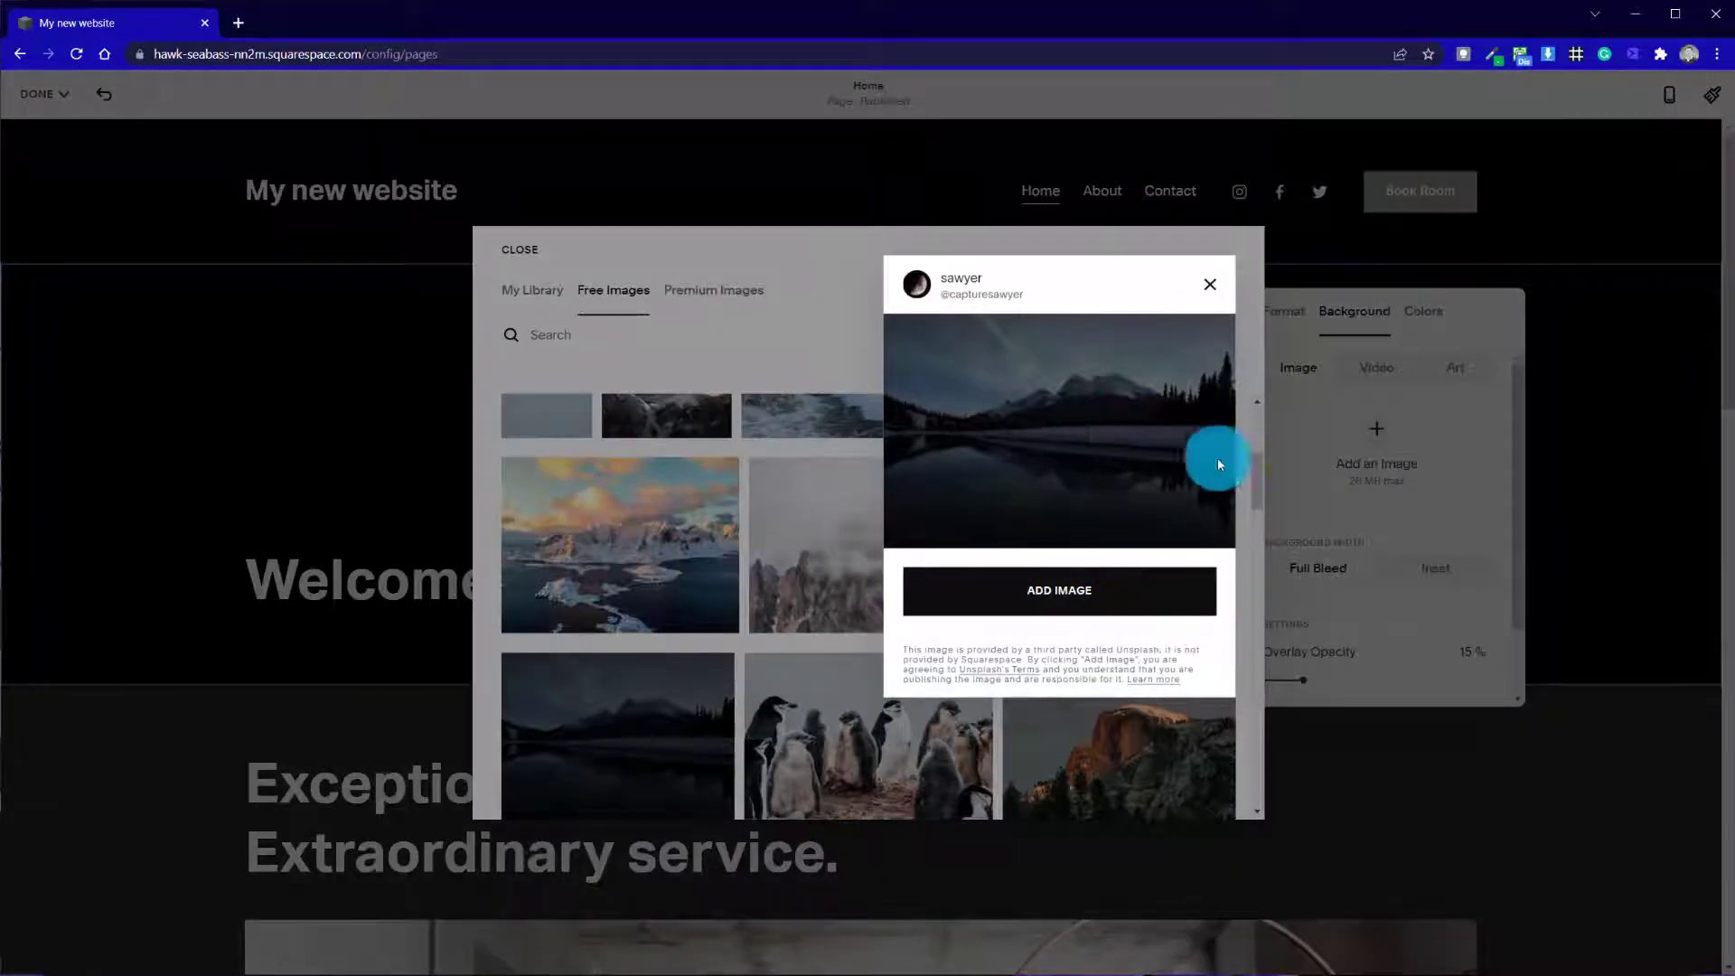
left_click(1063, 603)
left_click(239, 479)
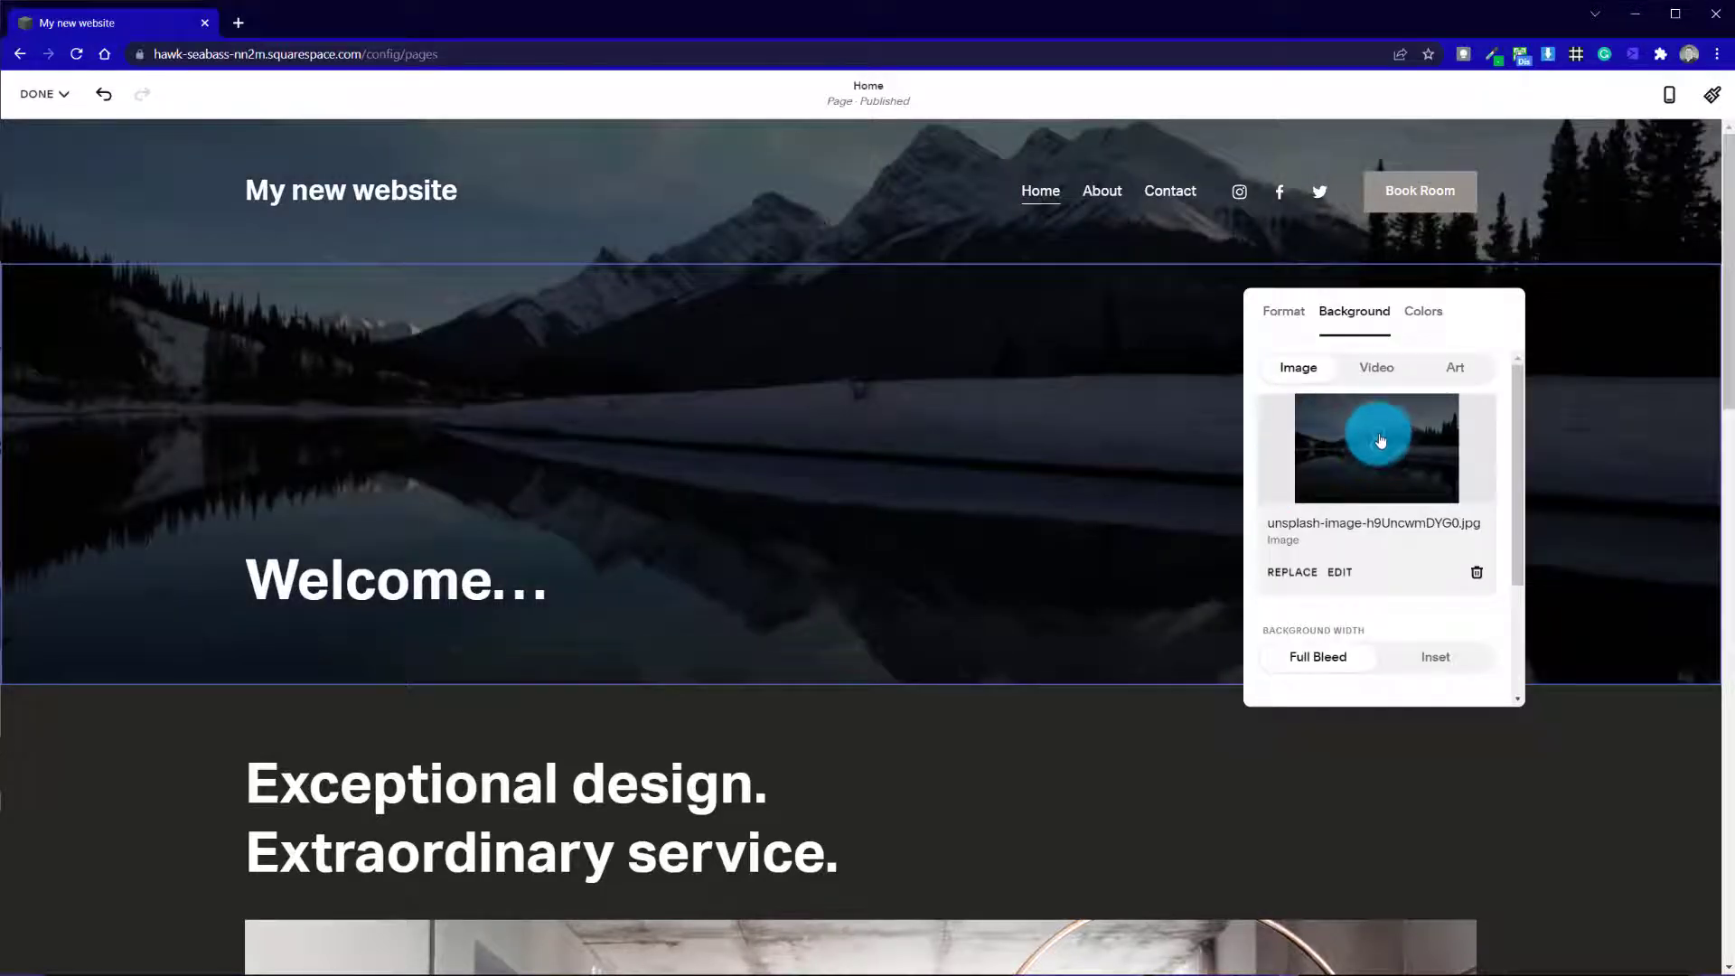
Move the background image's focal point up towards the mountains and set the overlay opacity to 68 %
left_click_drag(1378, 429, 1377, 416)
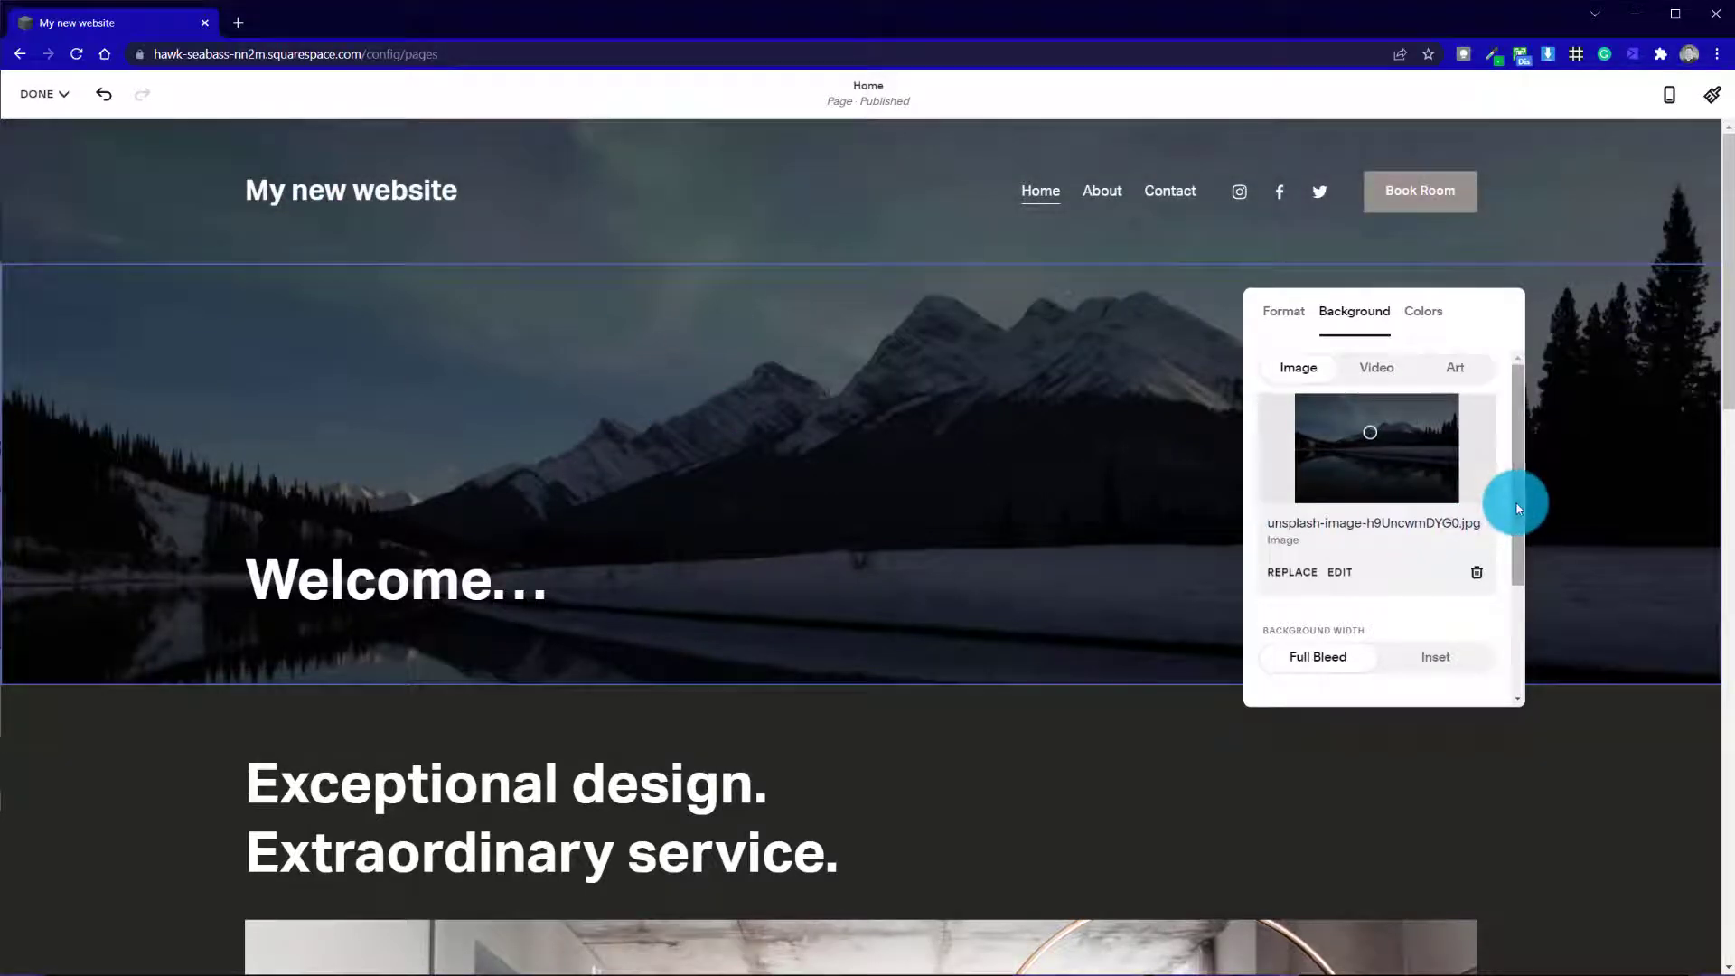
left_click_drag(1518, 509, 1497, 636)
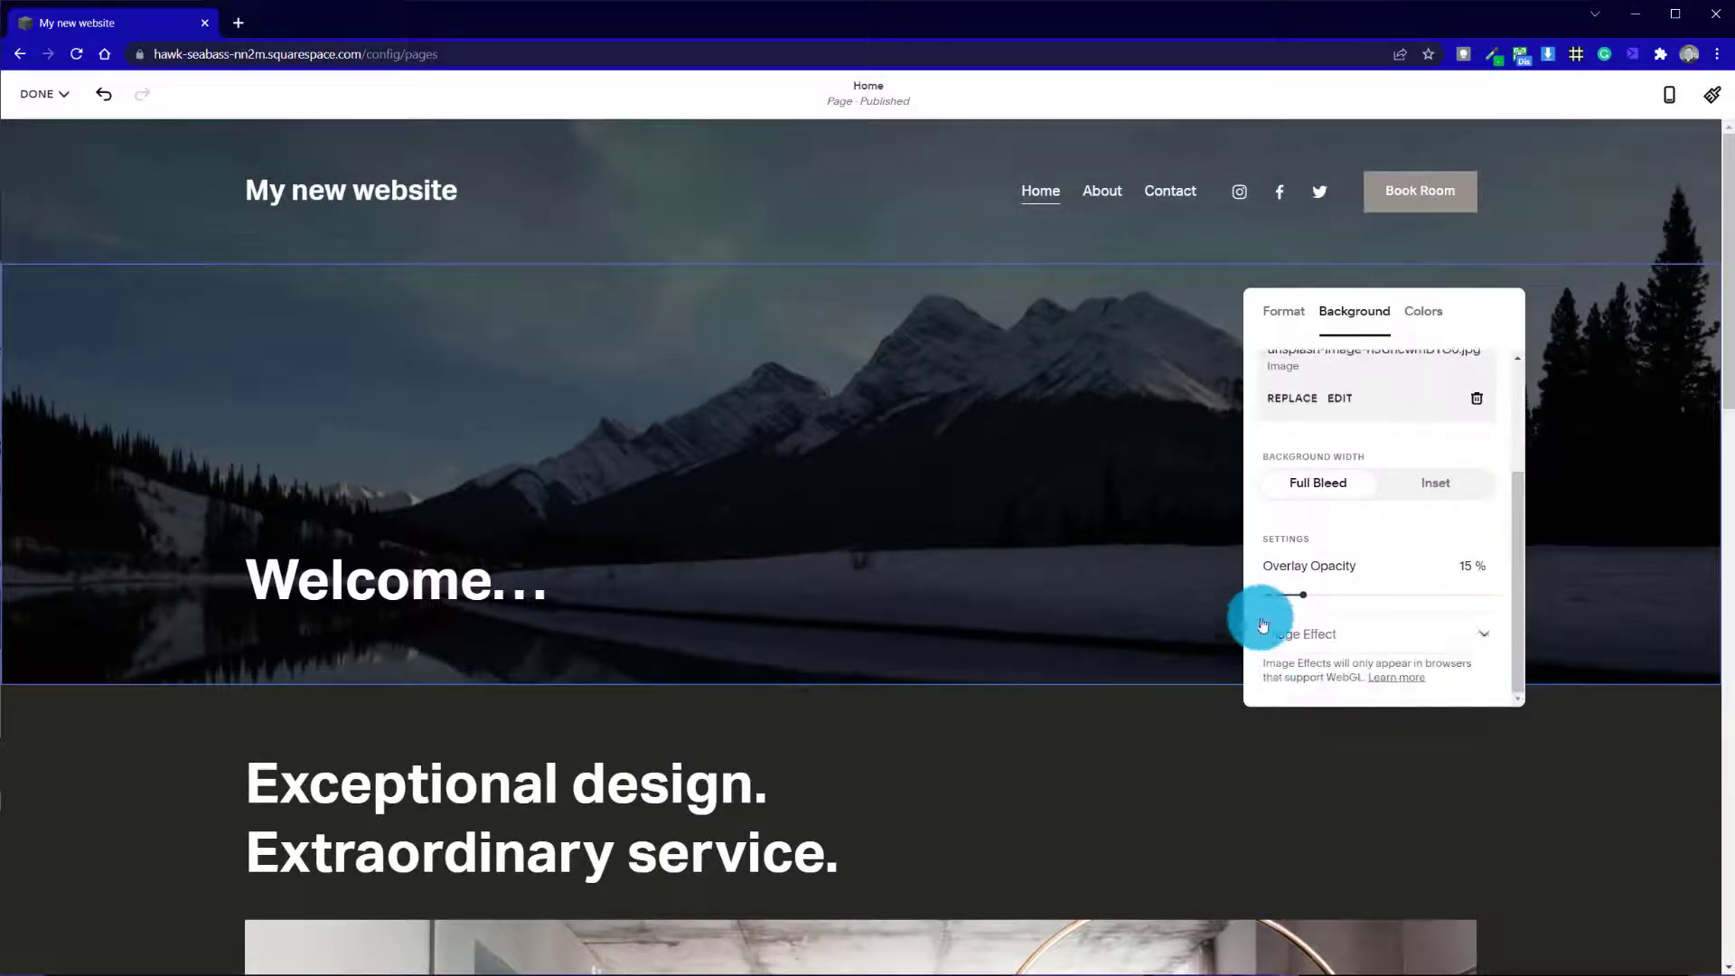
left_click_drag(1302, 592, 1434, 599)
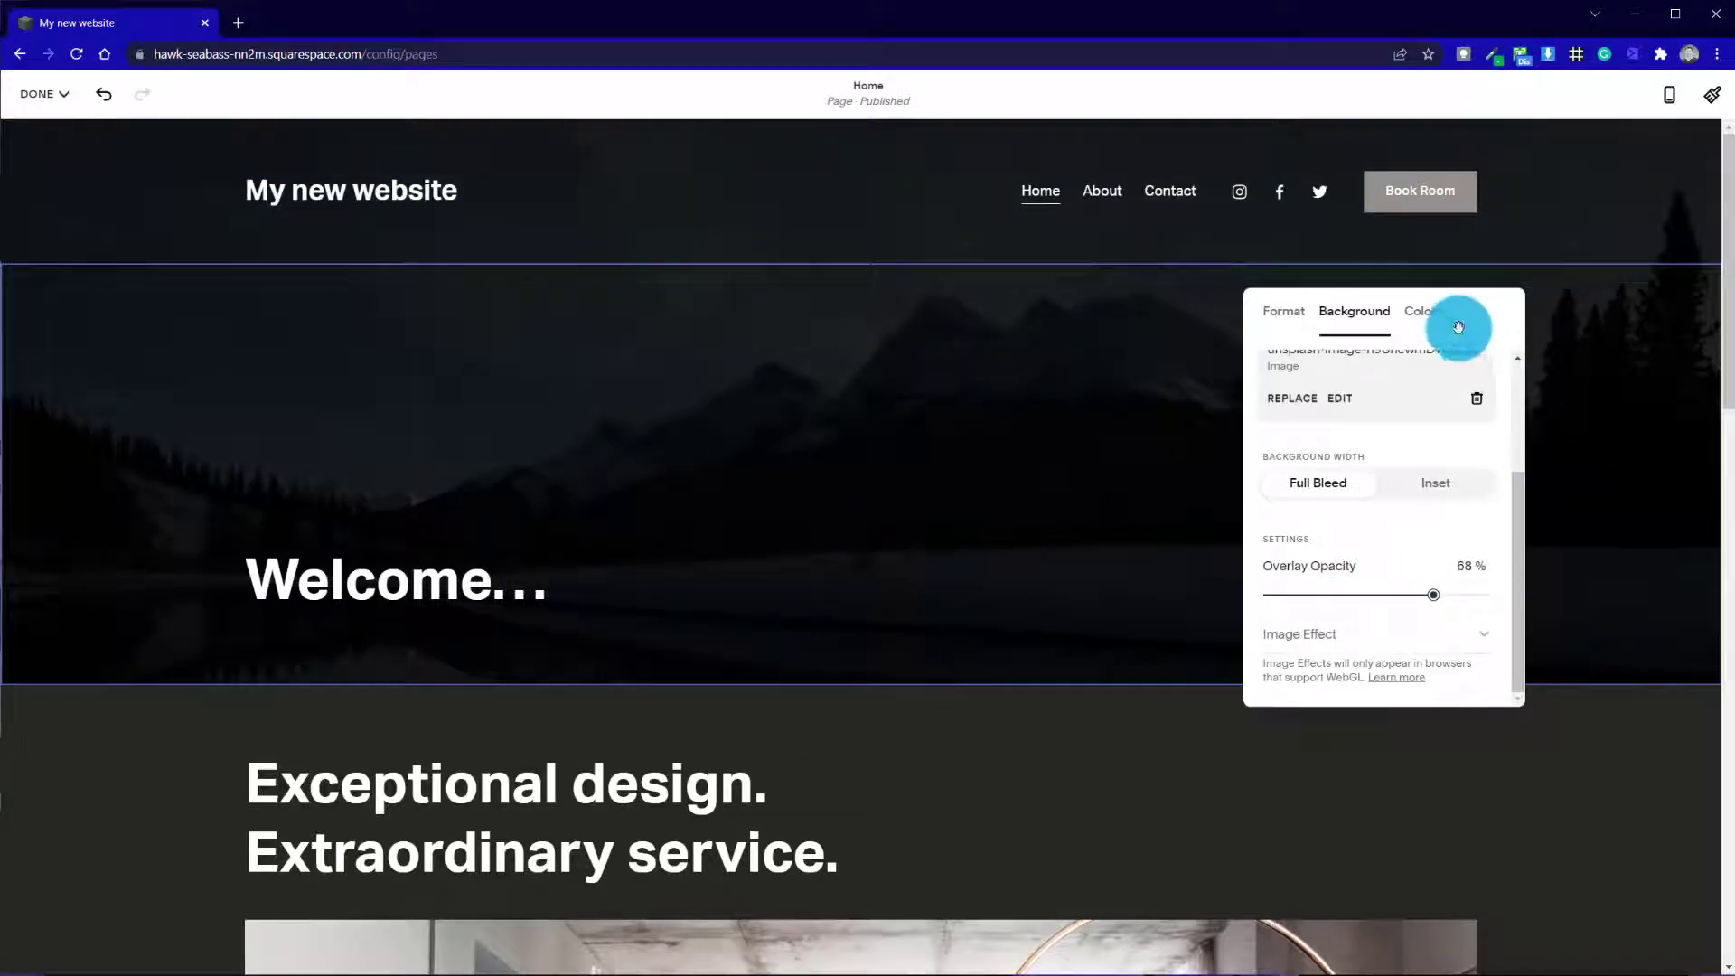
Try the Bright 1, Lightest 1 and Light 2 color themes on the "Welcome..." section
left_click(1425, 312)
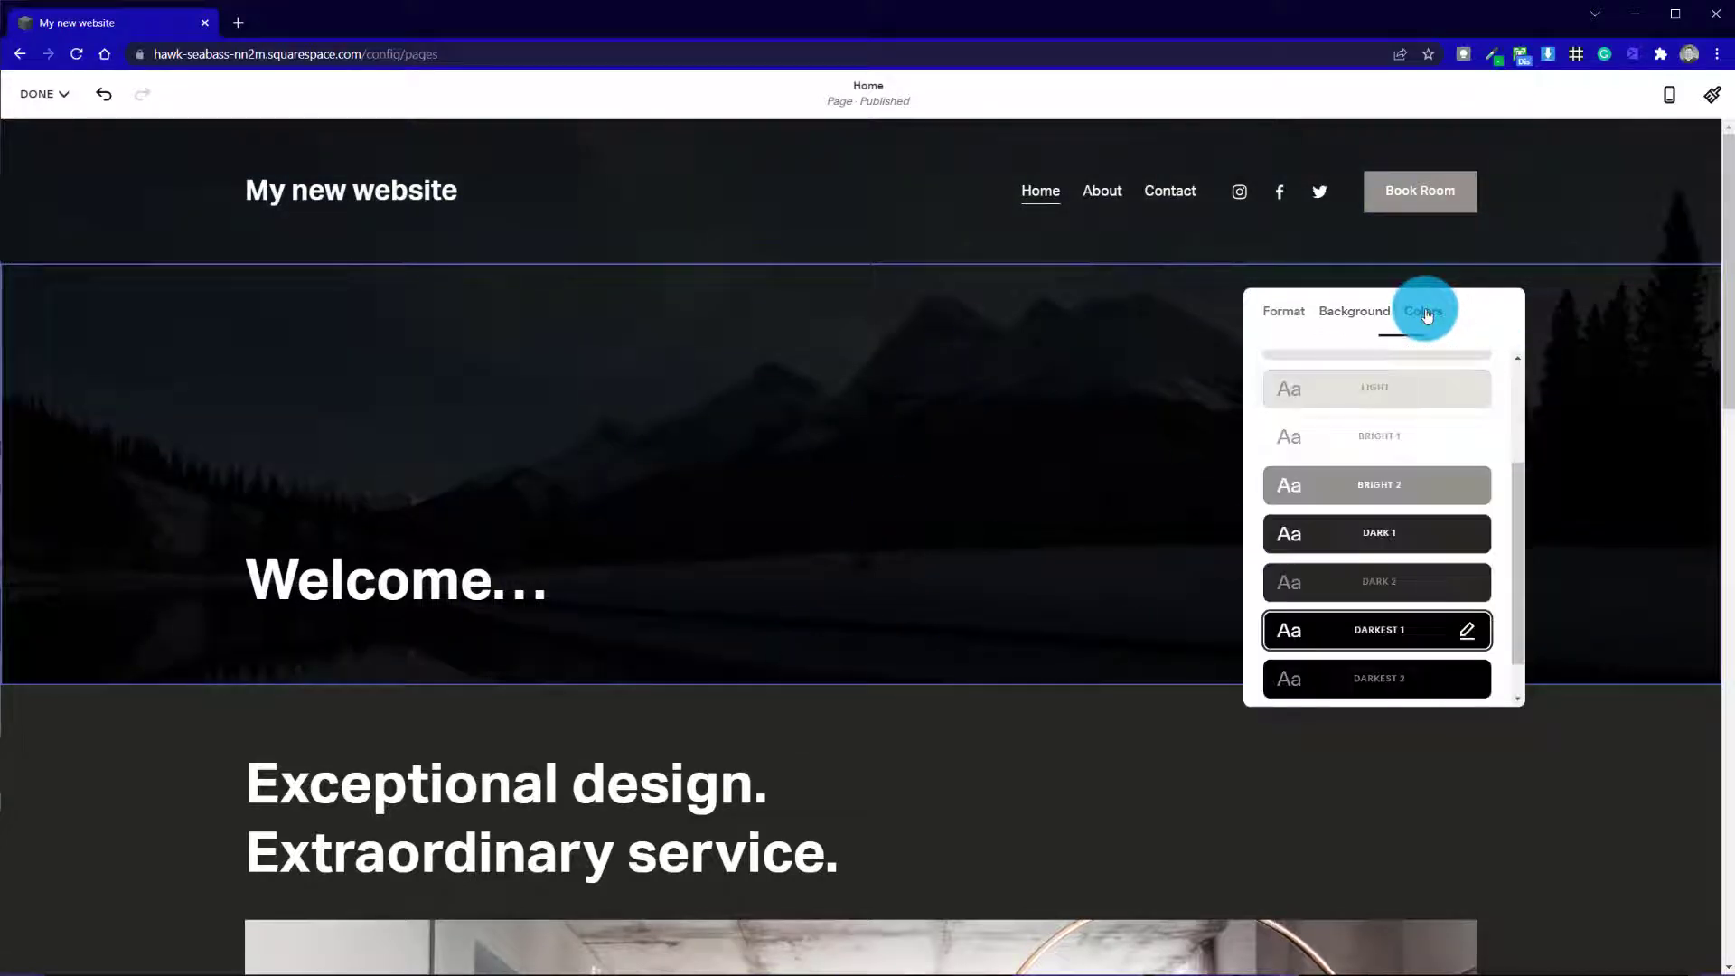
mouse_move(1518, 568)
left_mouse_down()
mouse_move(1518, 410)
mouse_move(1495, 627)
mouse_move(1530, 437)
mouse_move(1518, 578)
left_mouse_up()
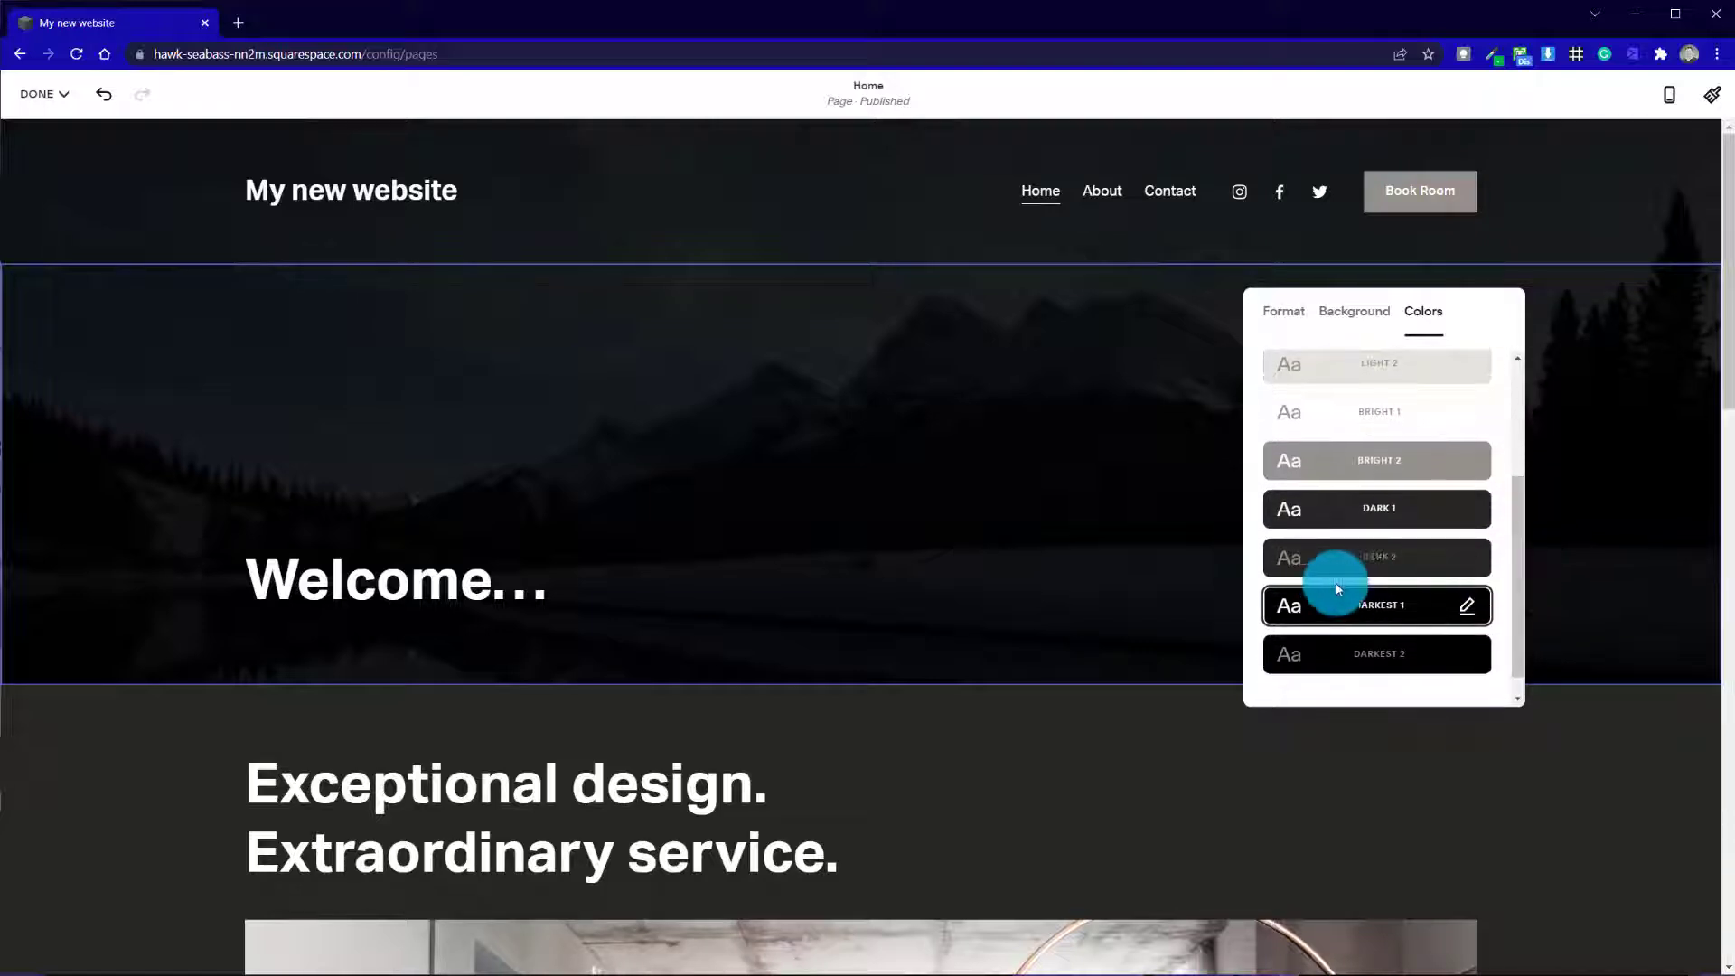
left_click(1414, 417)
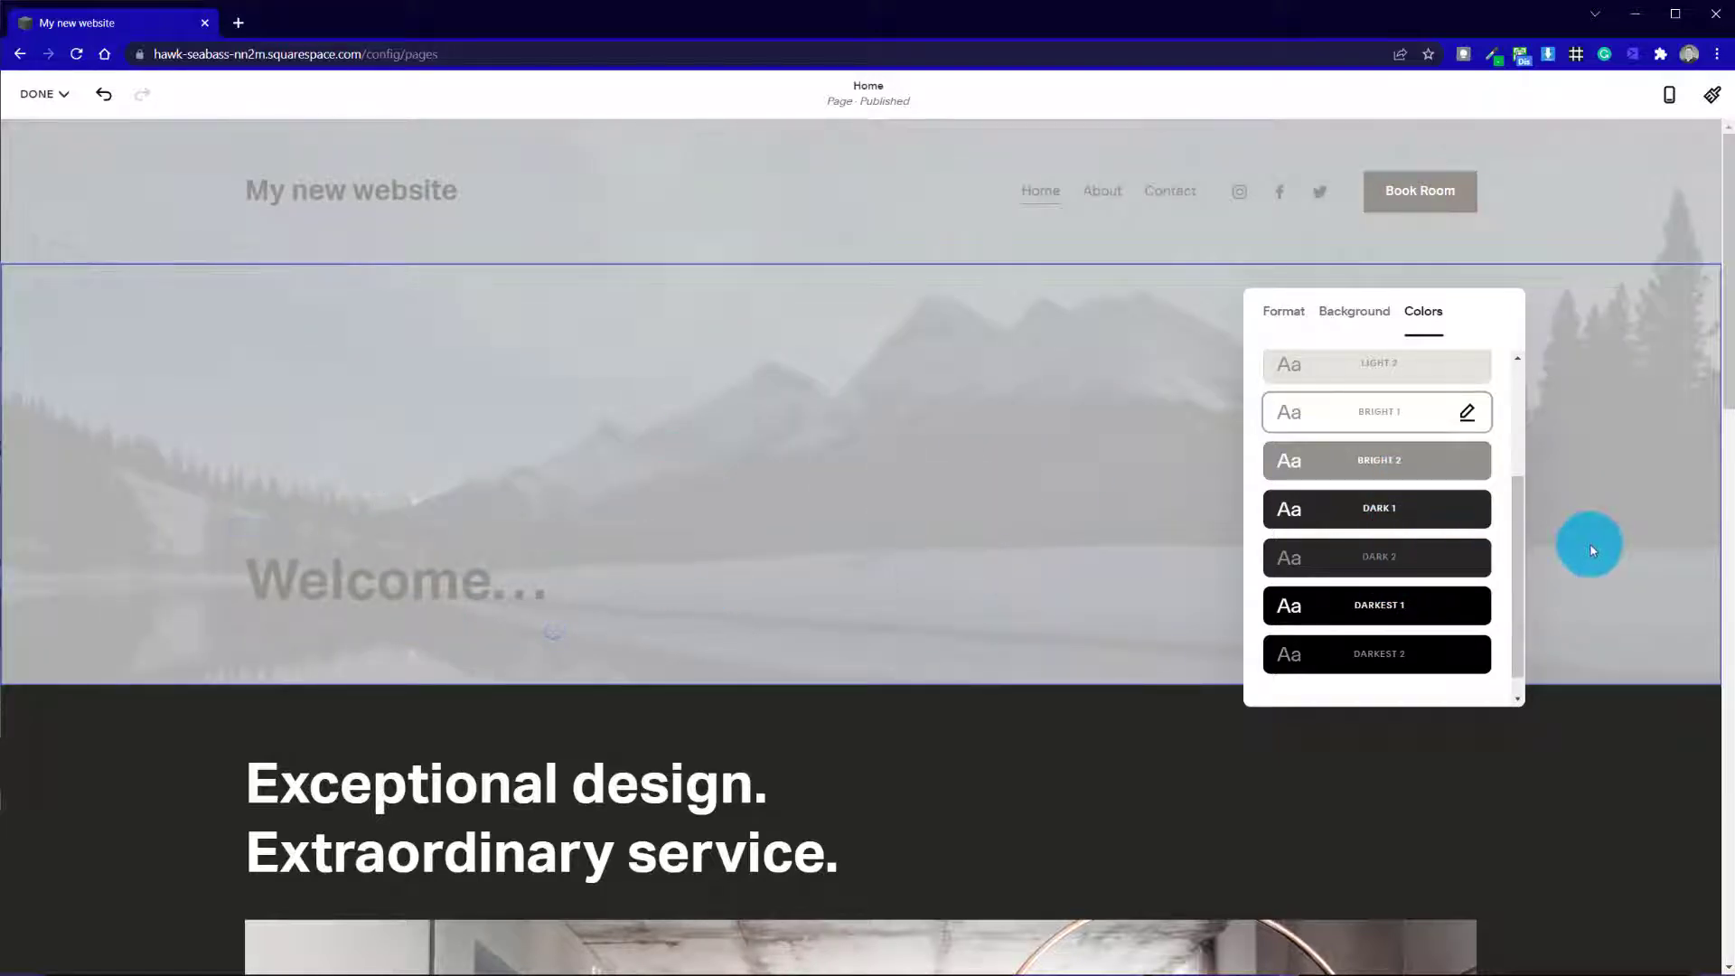
left_click_drag(1521, 515, 1522, 369)
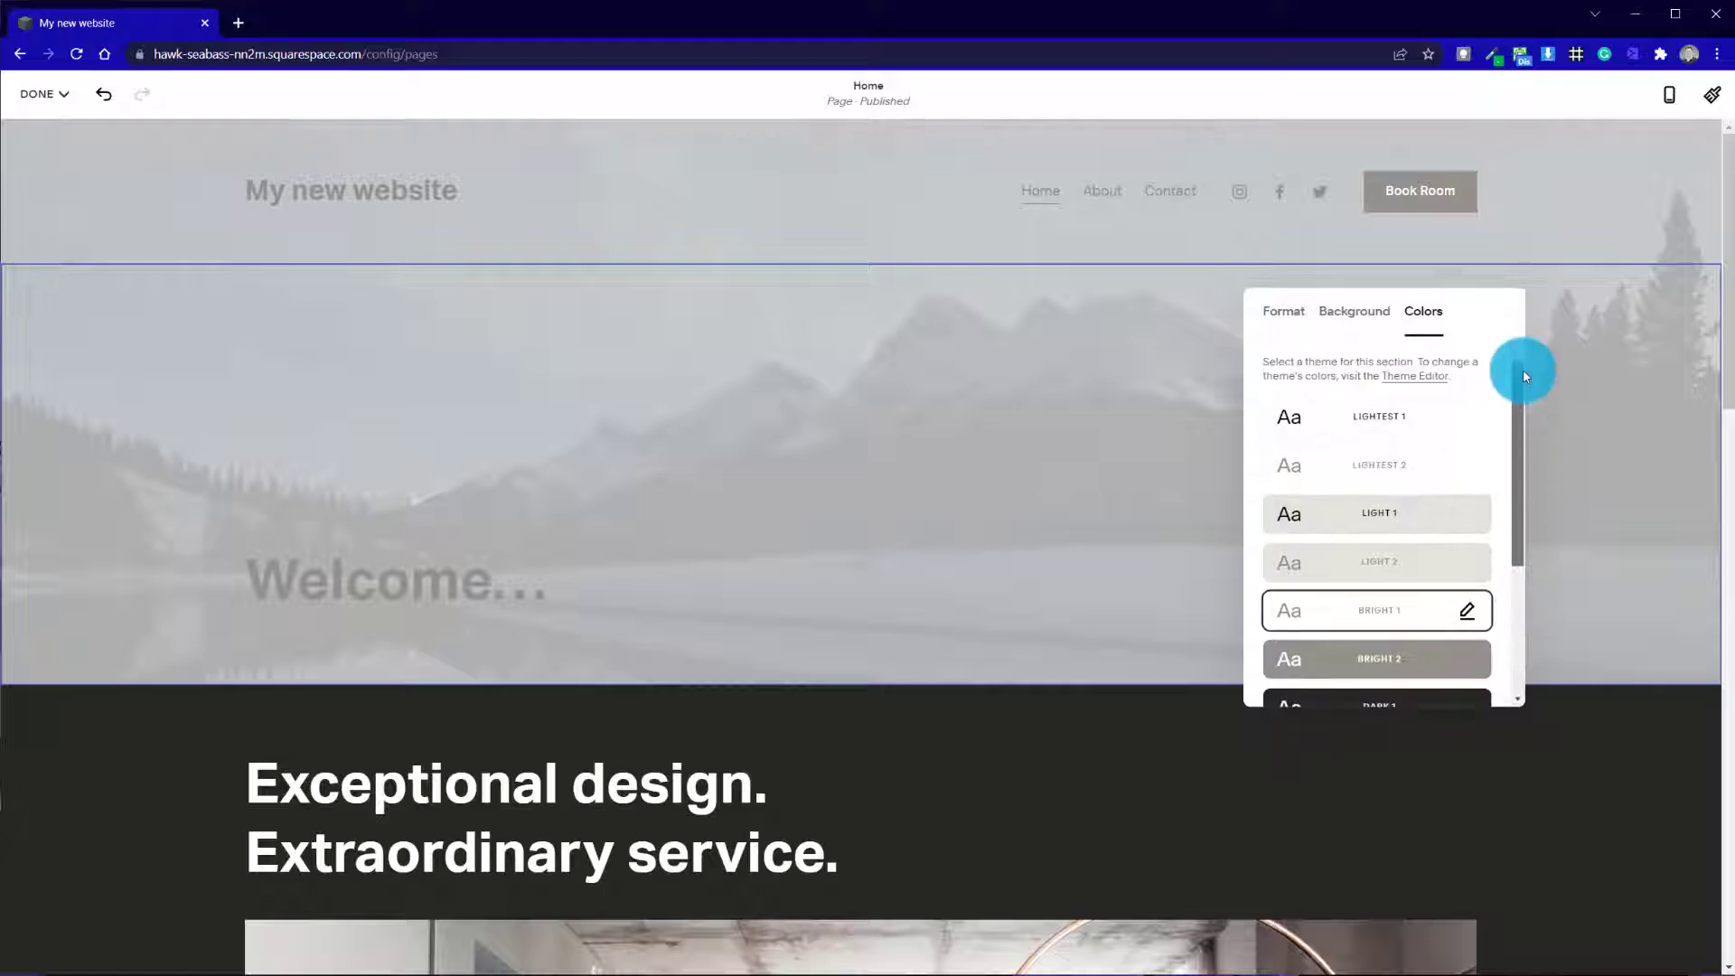
left_click(1439, 406)
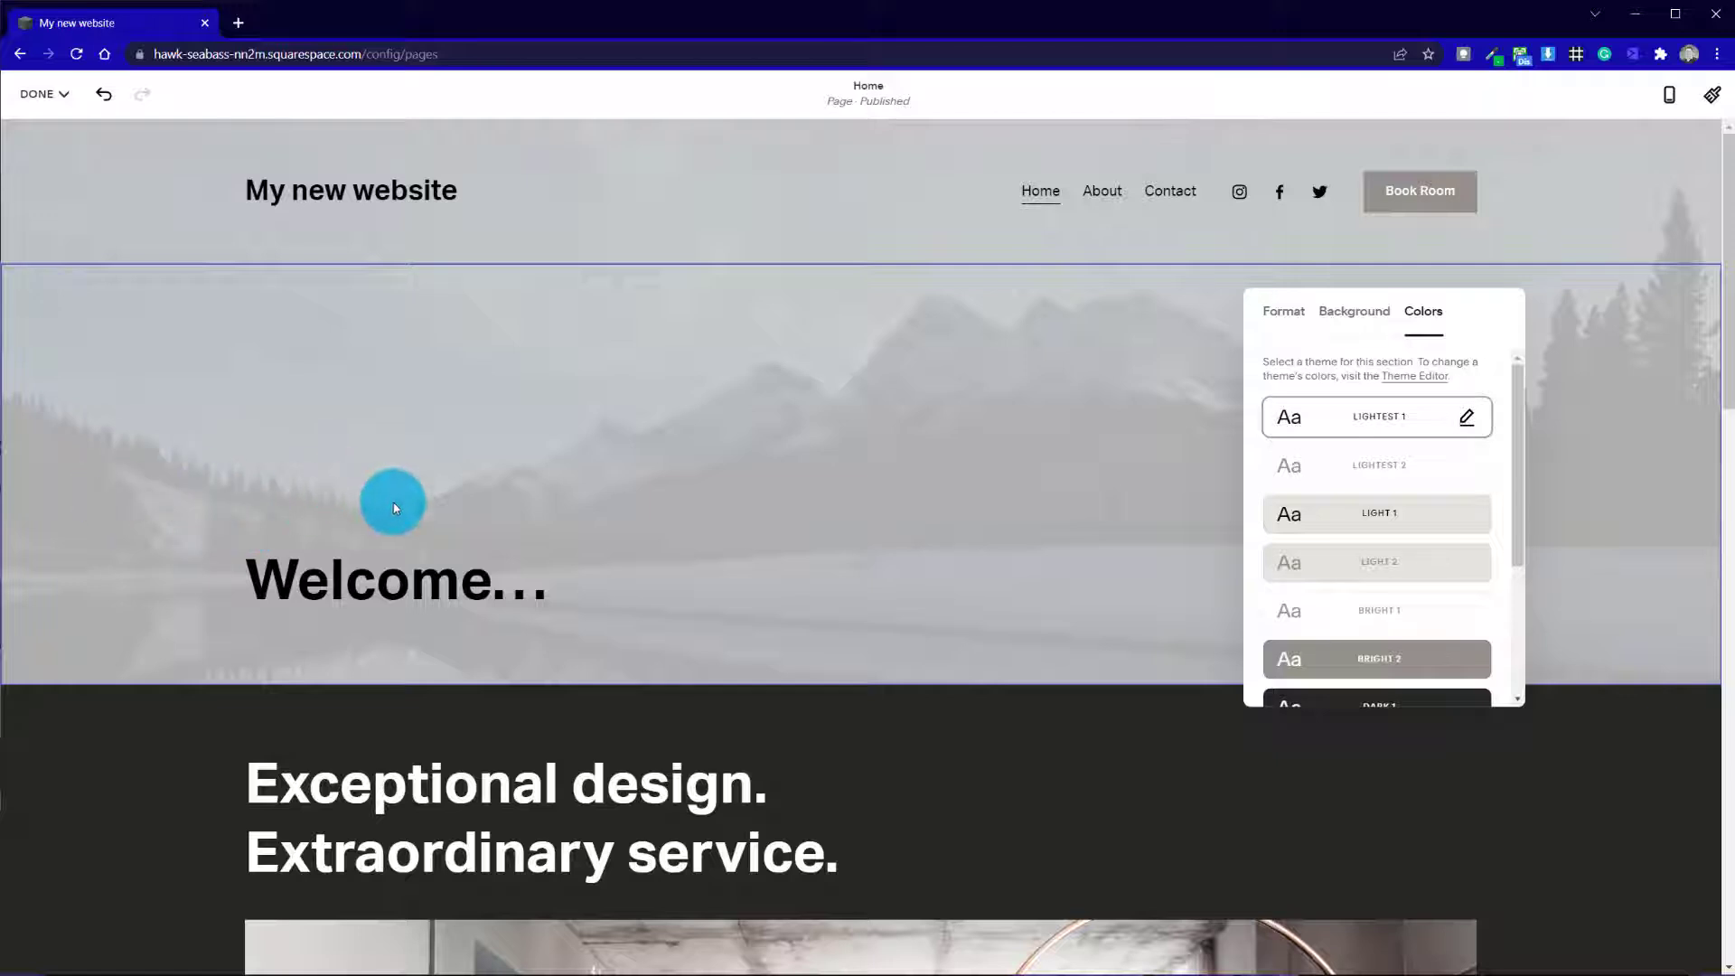
left_click(1363, 567)
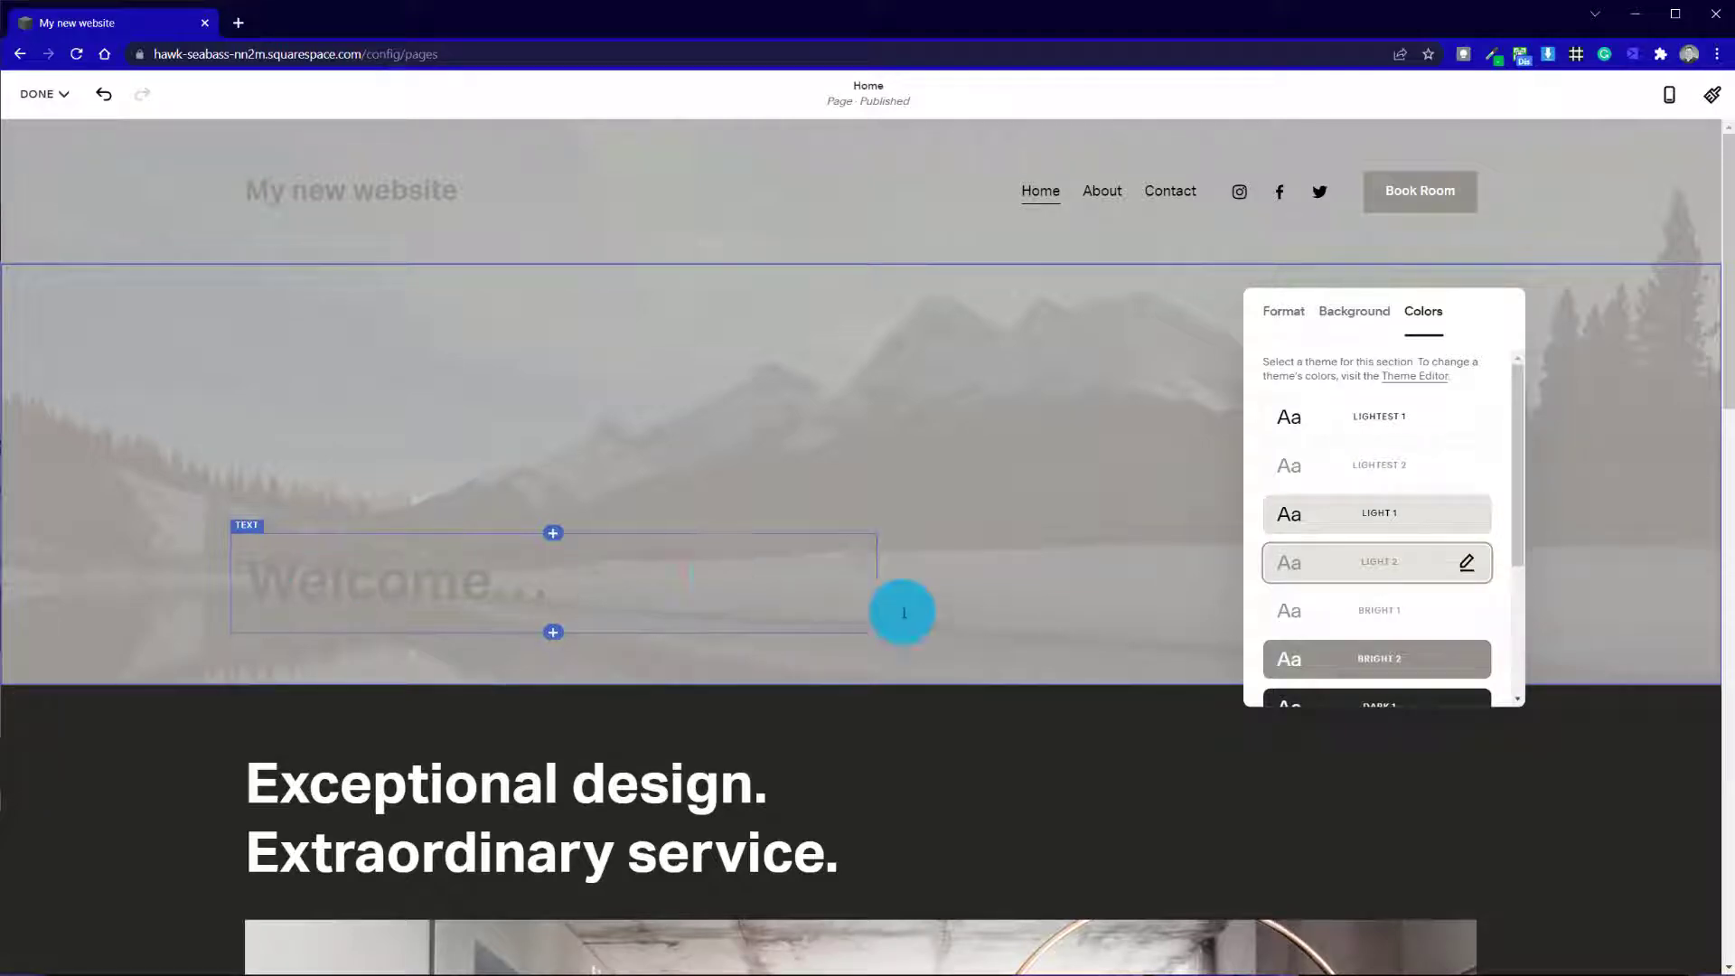
Compare the Darkest 1 and Darkest 2 themes, apply Darkest 1 to the "Welcome..." section and finish editing it
scroll(1517, 511, "down", 3)
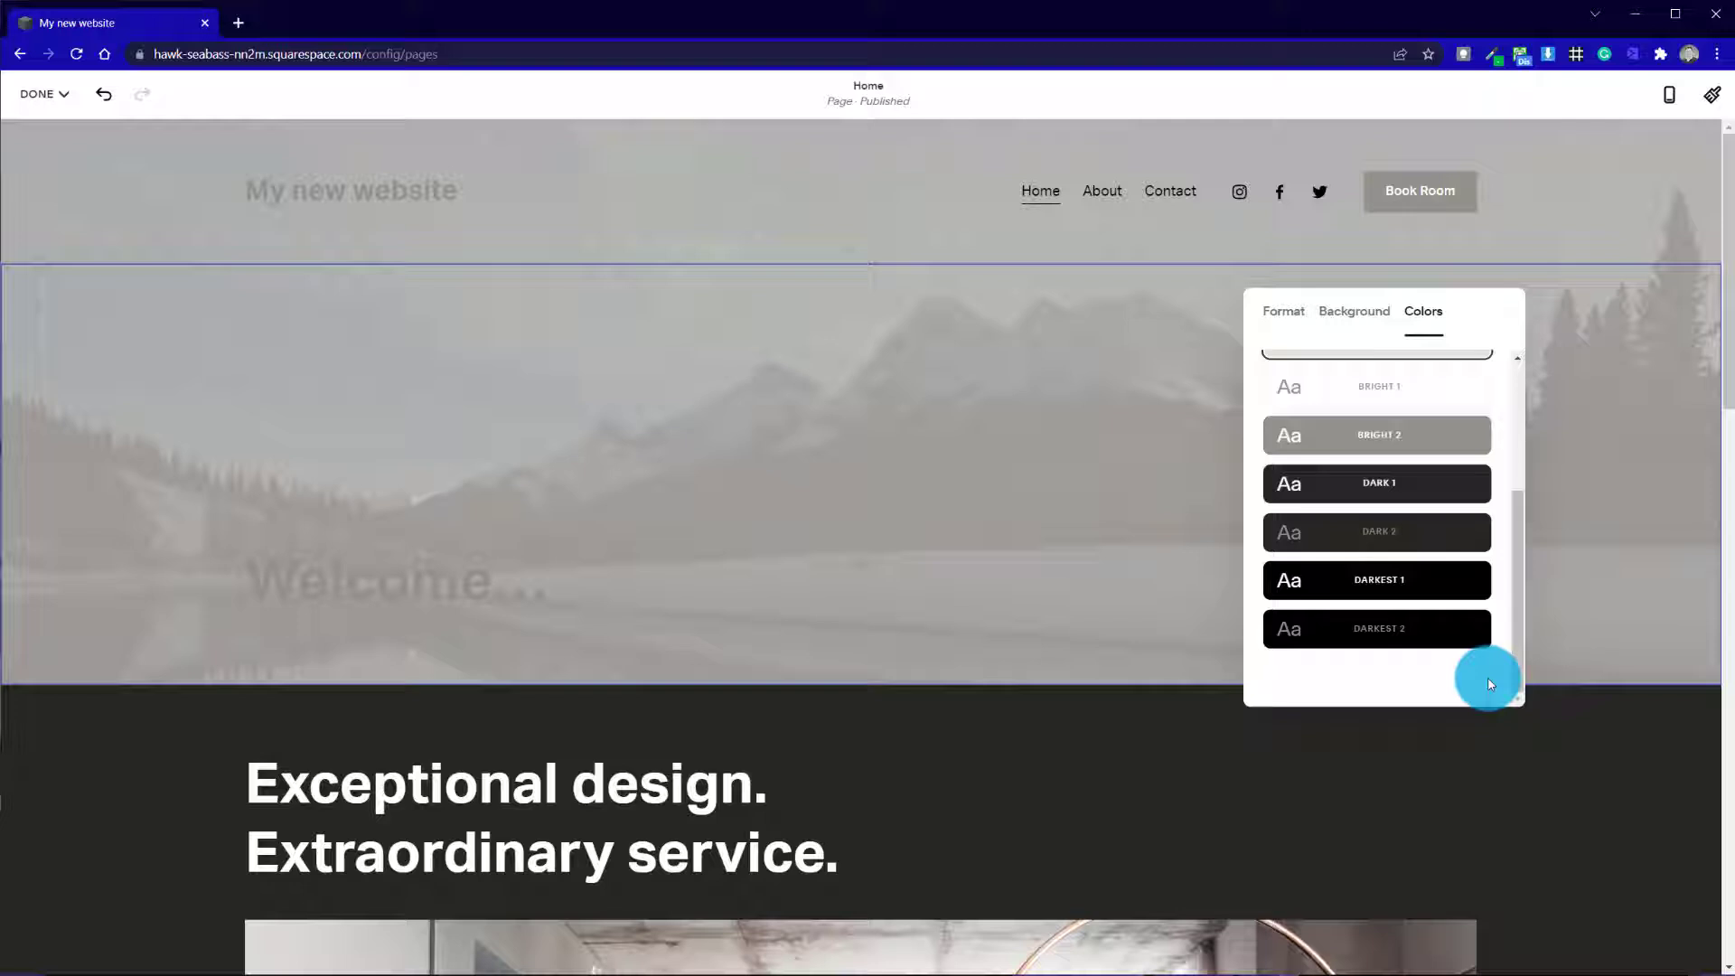
left_click(1414, 580)
left_click(1344, 643)
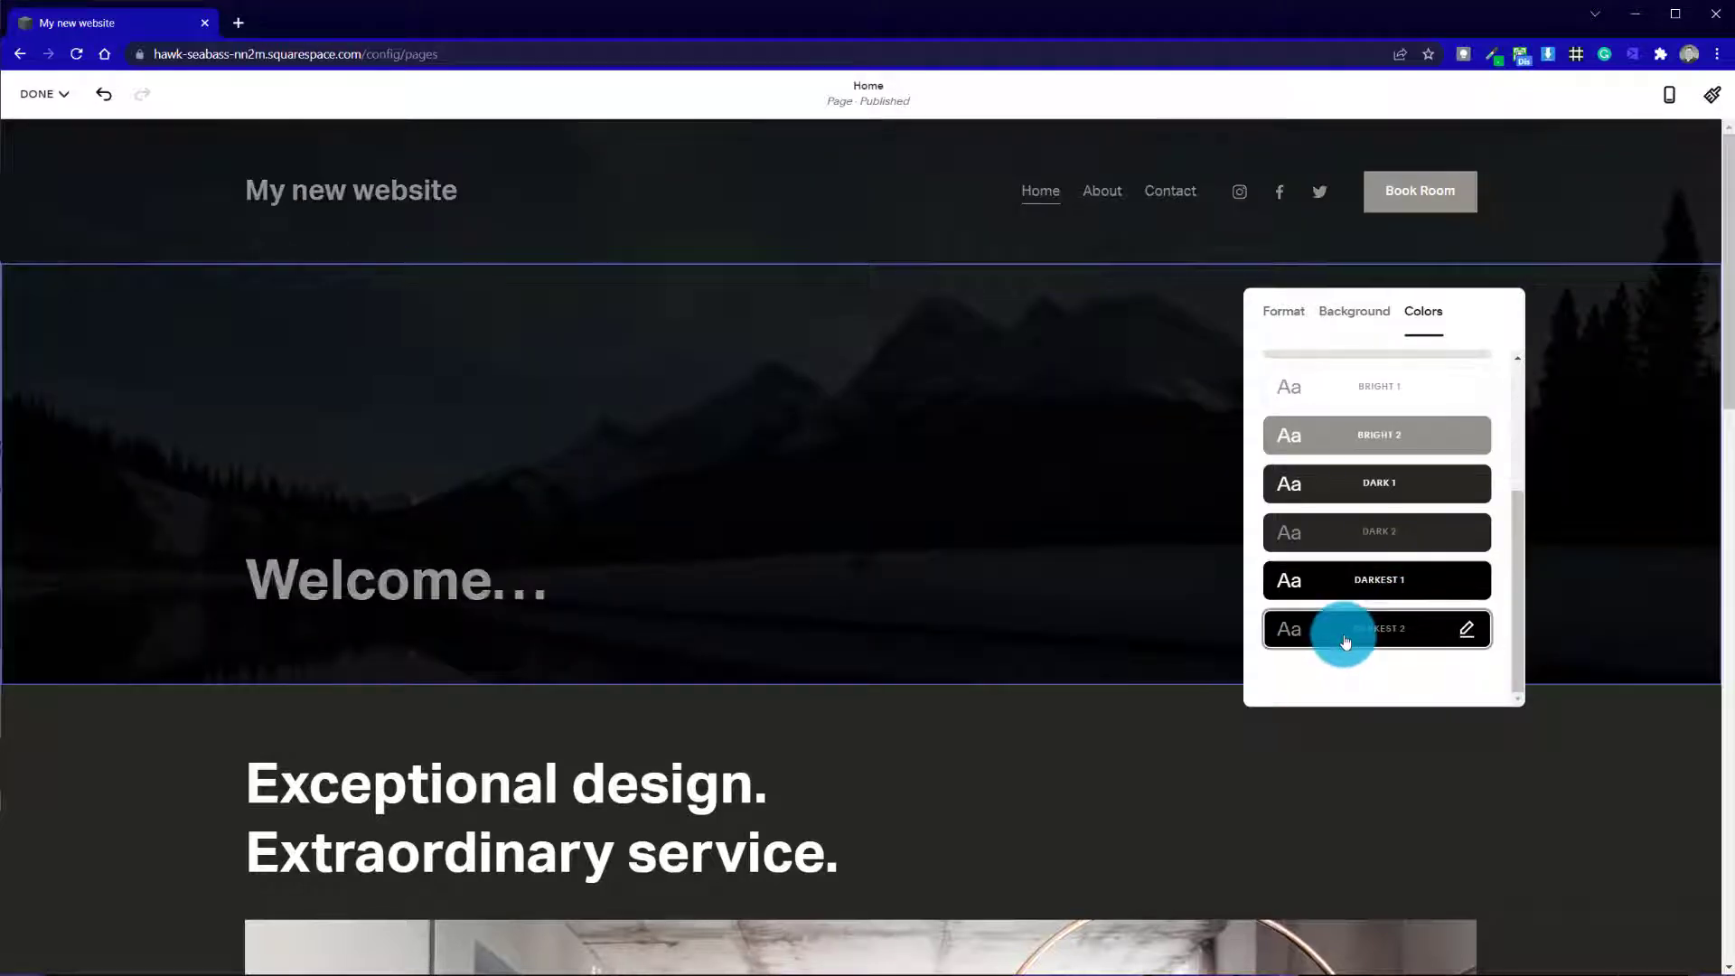
left_click(1374, 573)
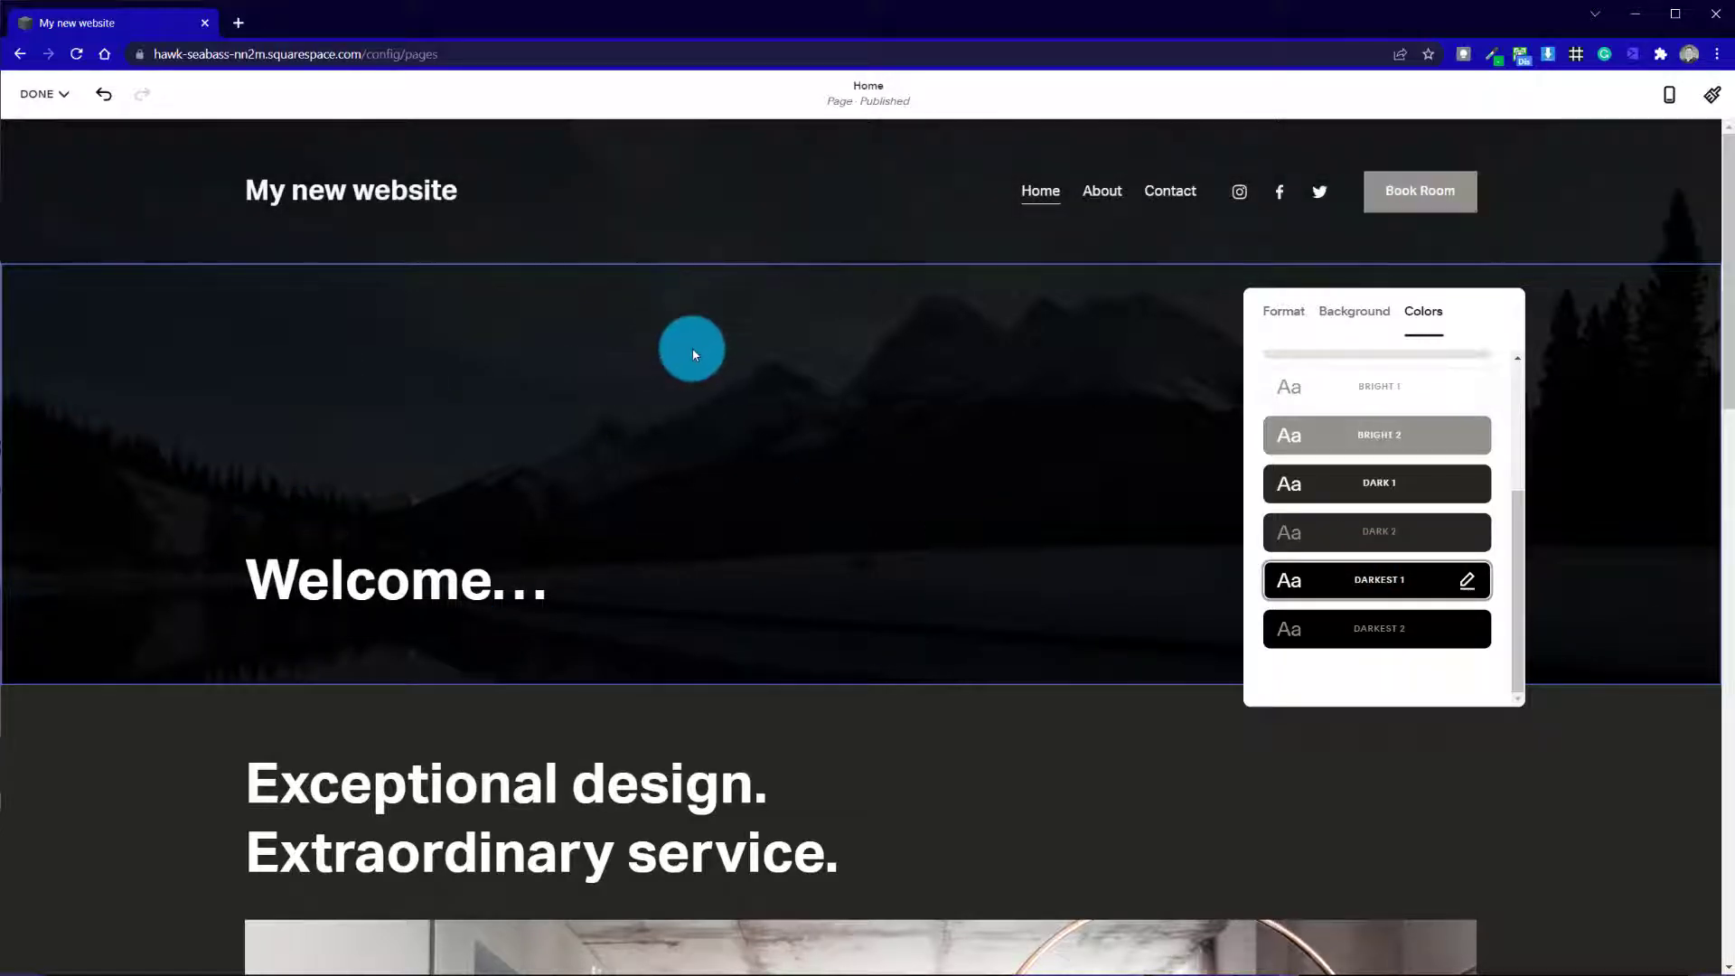
left_click(694, 350)
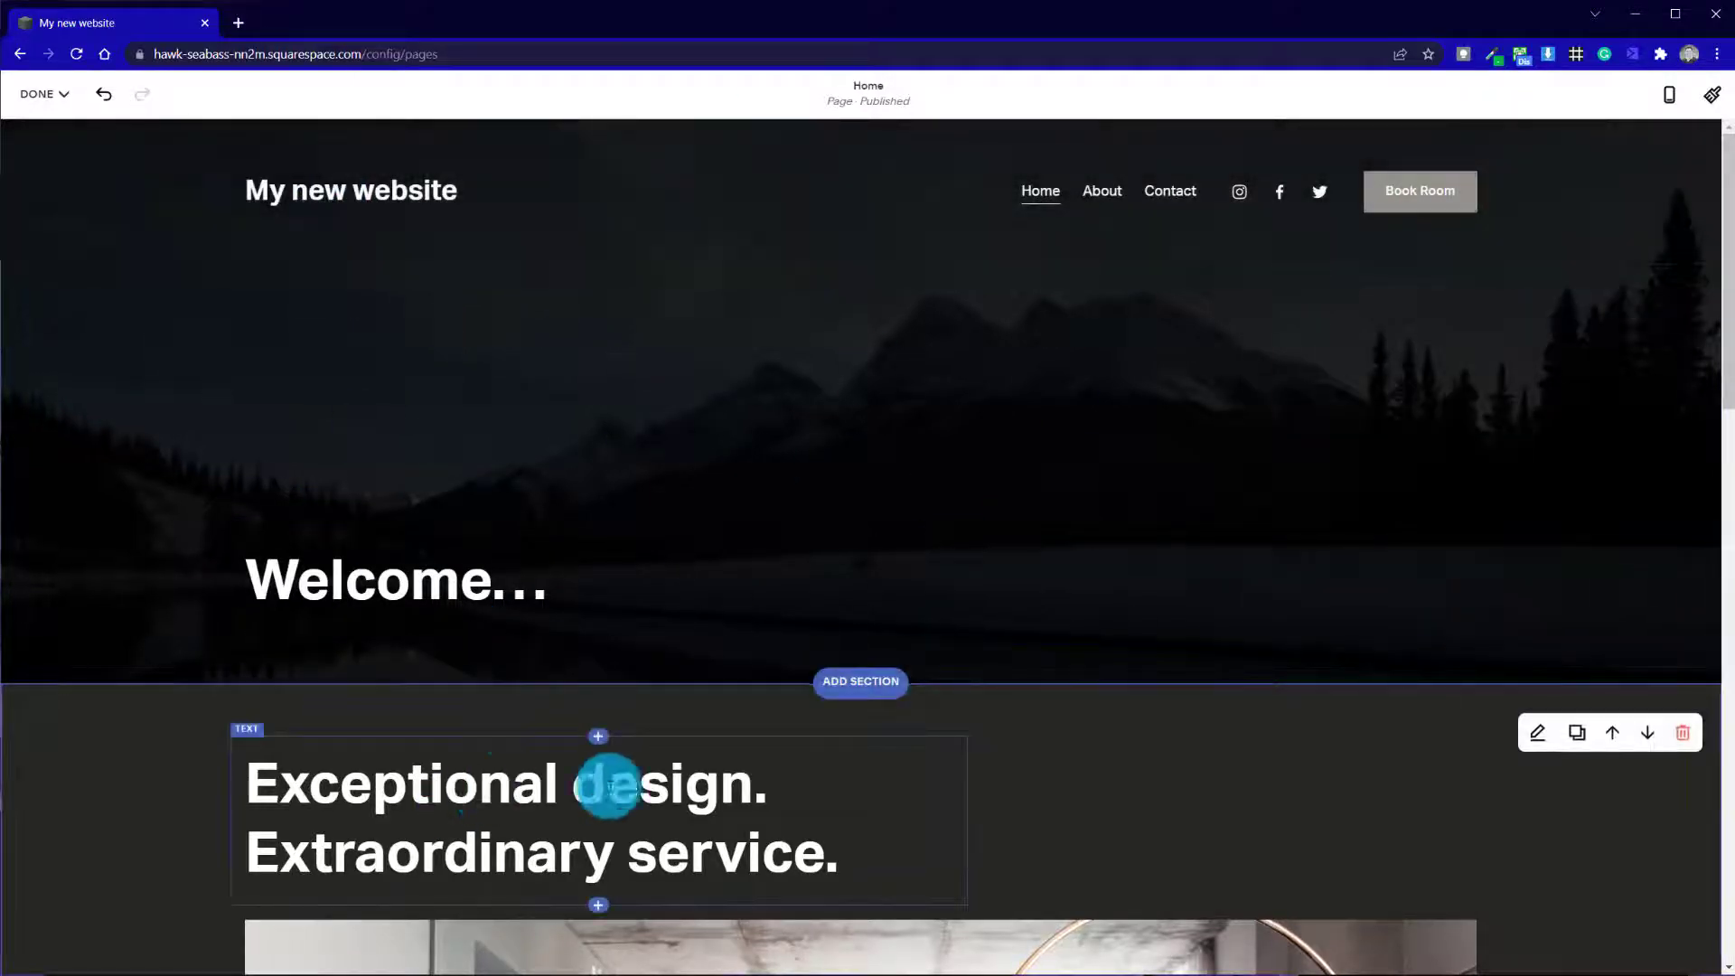
Add a Text section with the centered "It all begins with an idea" paragraph directly below the "Welcome..." section
scroll(1039, 775, "down", 8)
scroll(1035, 773, "up", 8)
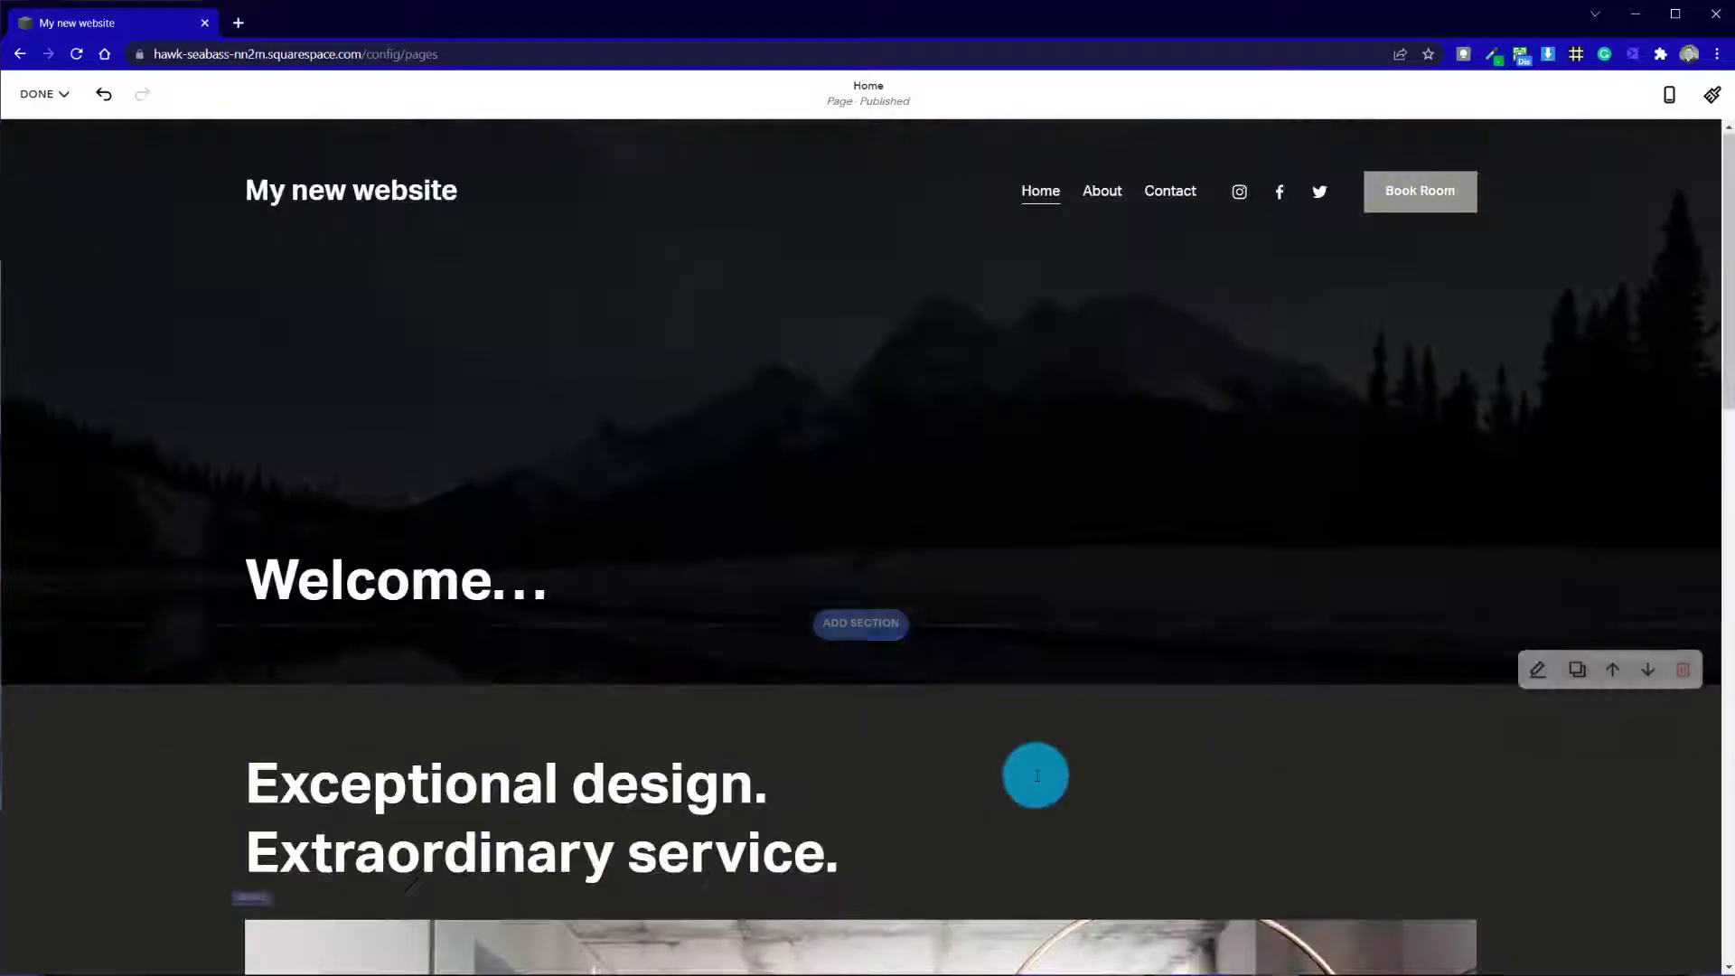
left_click(875, 692)
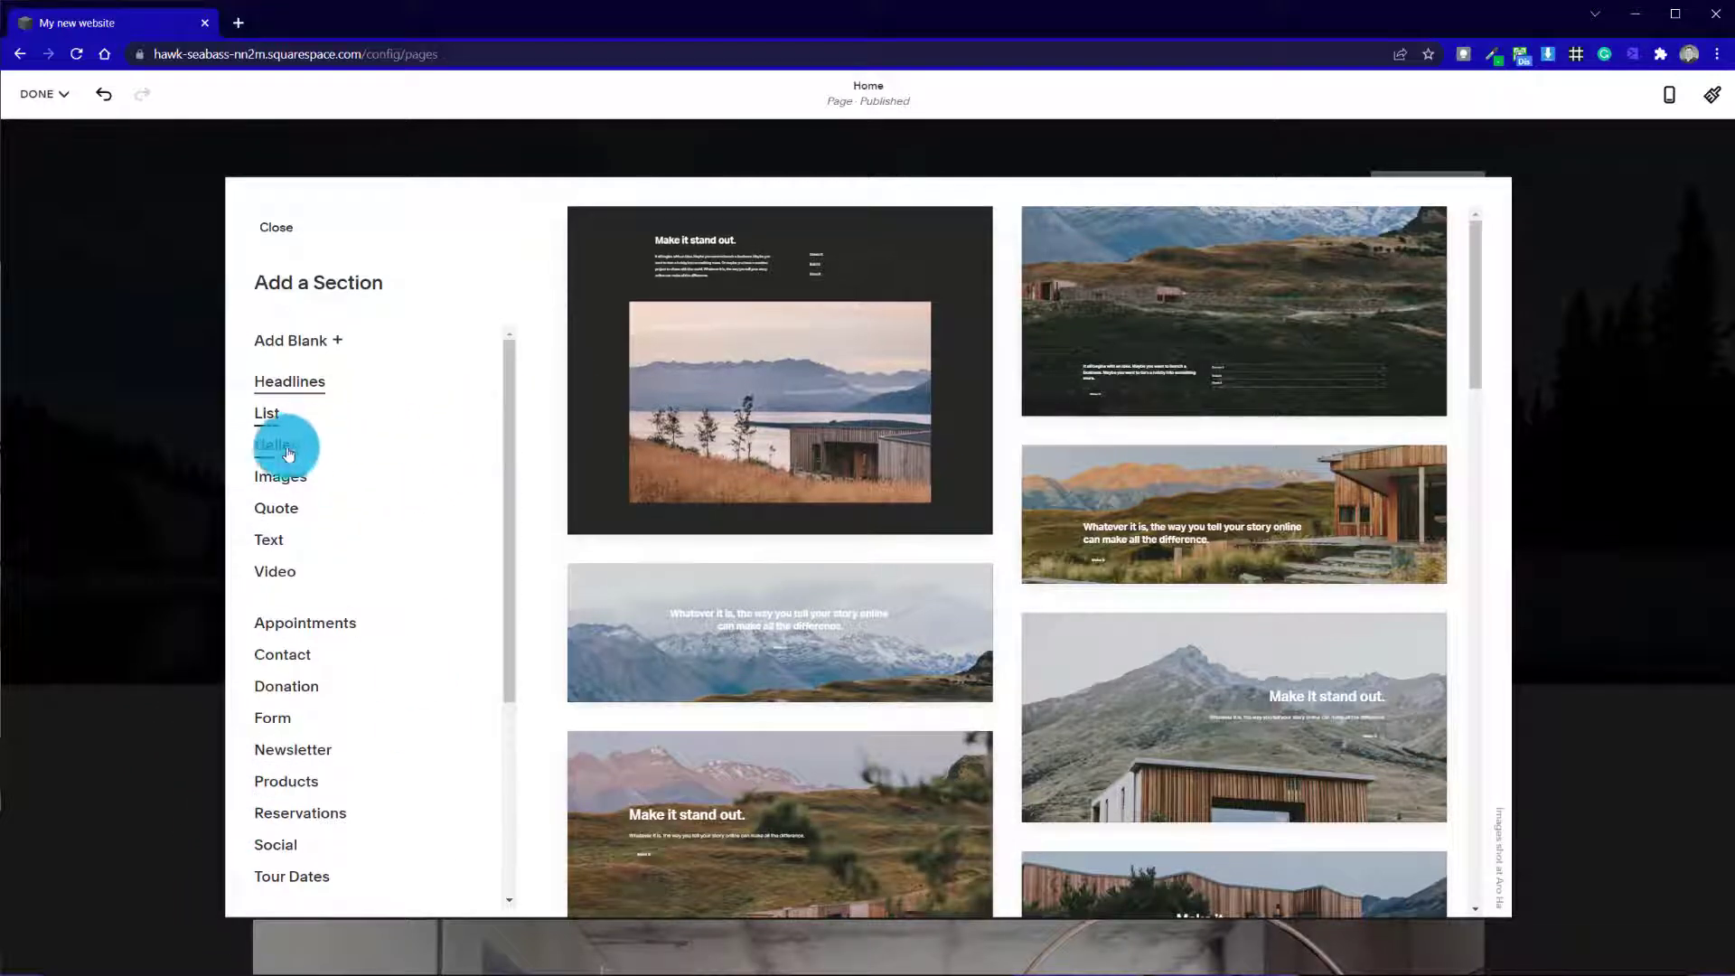
left_click(273, 543)
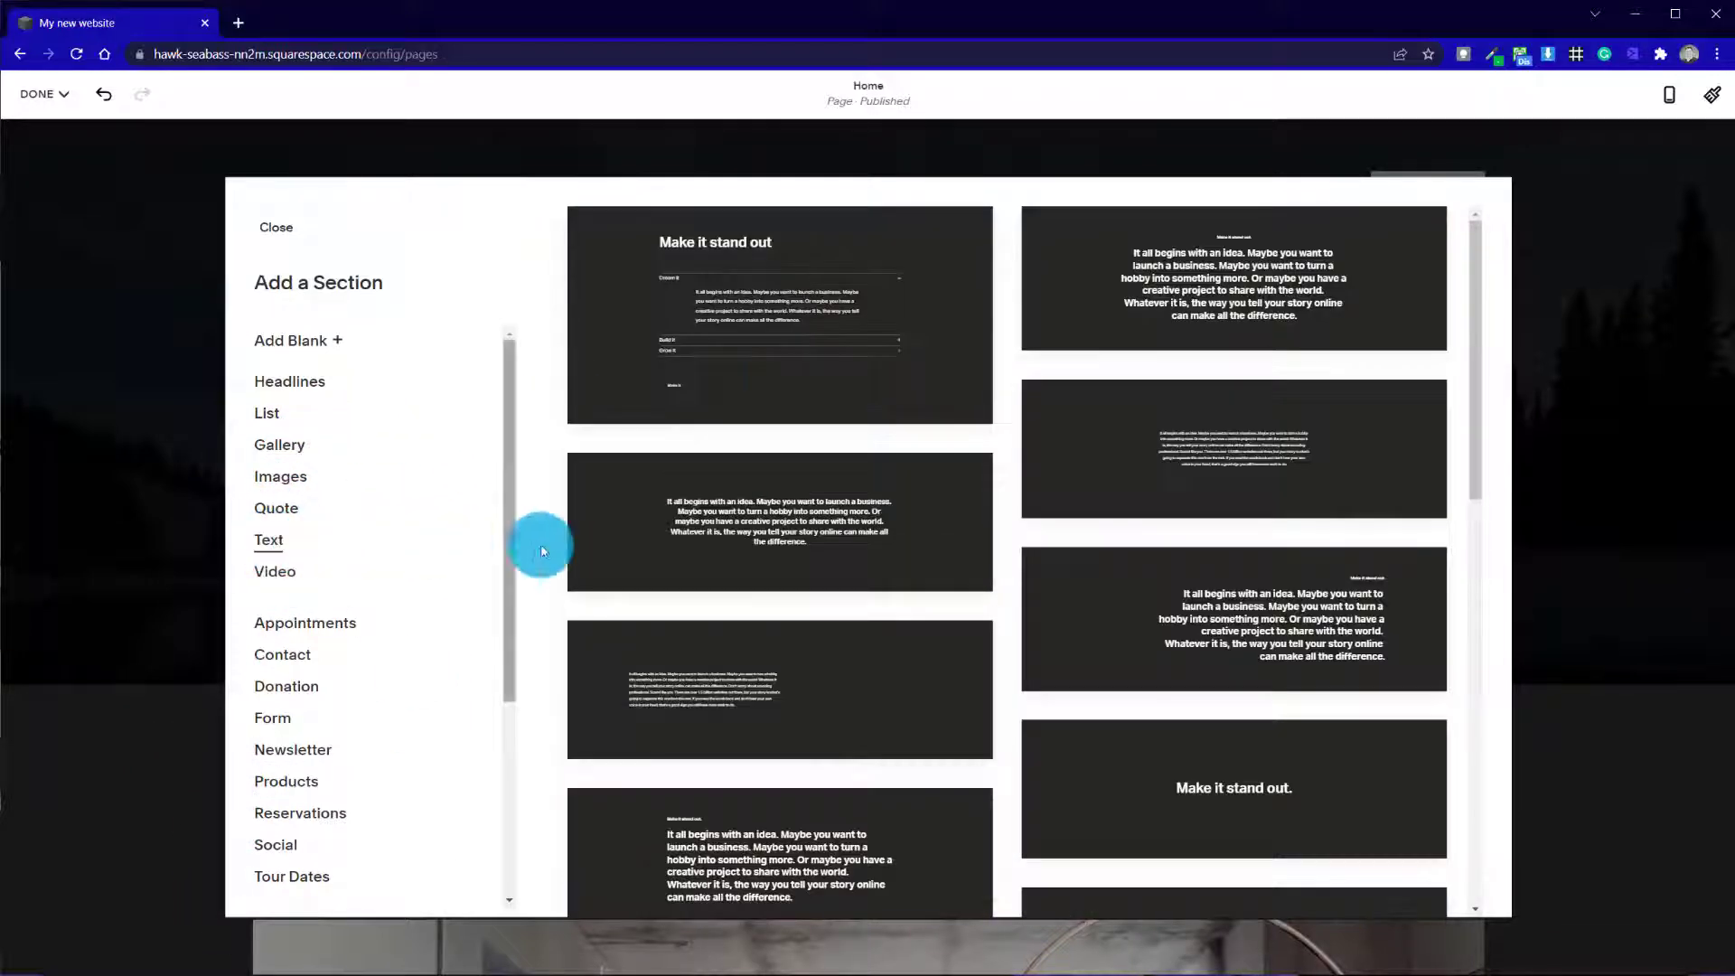
left_click(814, 515)
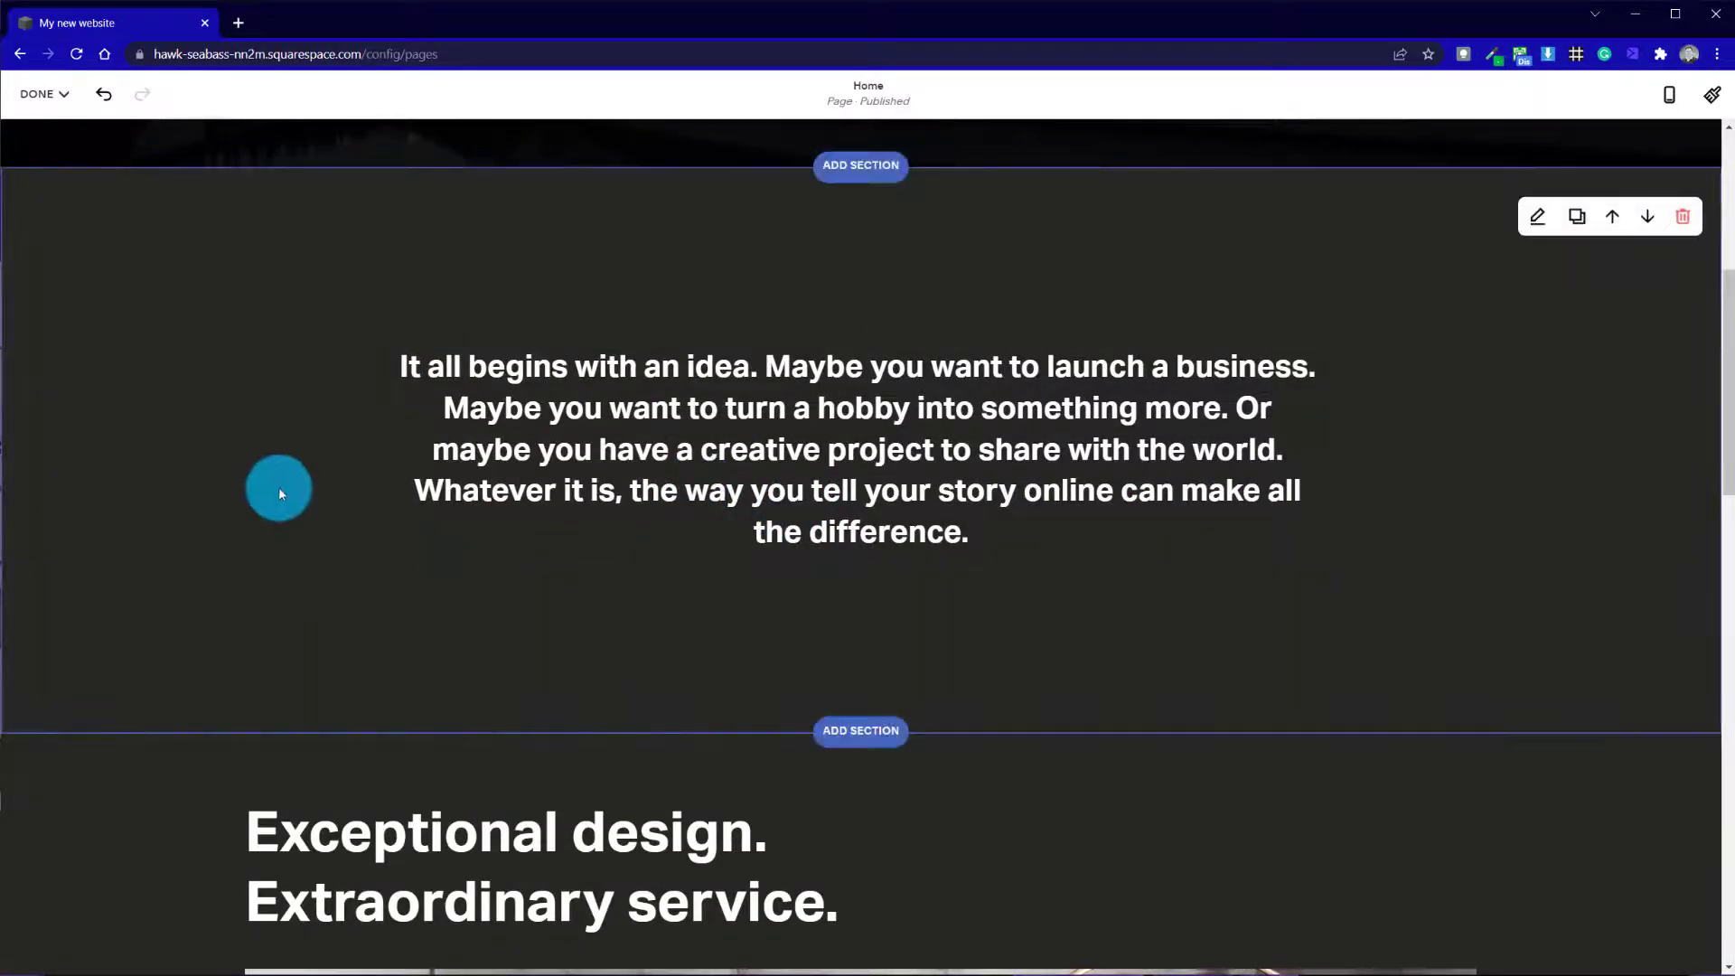
Examine the new text section's placement between its neighbouring sections and the formatting options of its text block
scroll(287, 443, "up", 6)
scroll(289, 442, "down", 12)
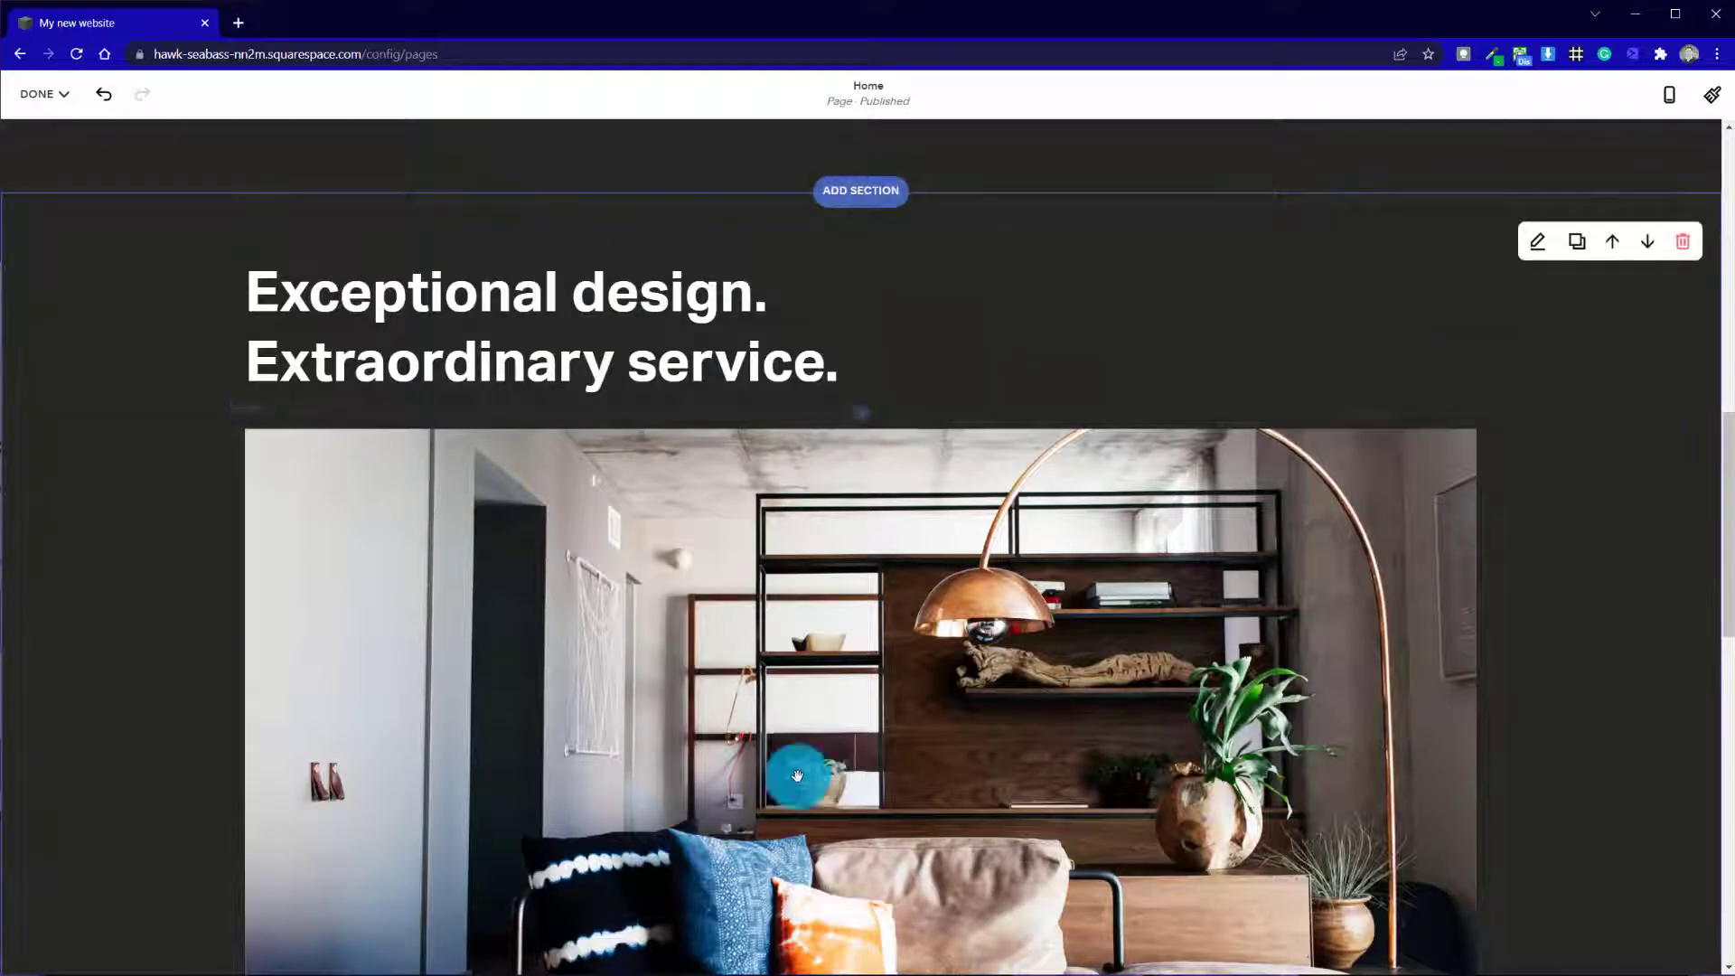
scroll(849, 766, "down", 14)
scroll(852, 763, "up", 20)
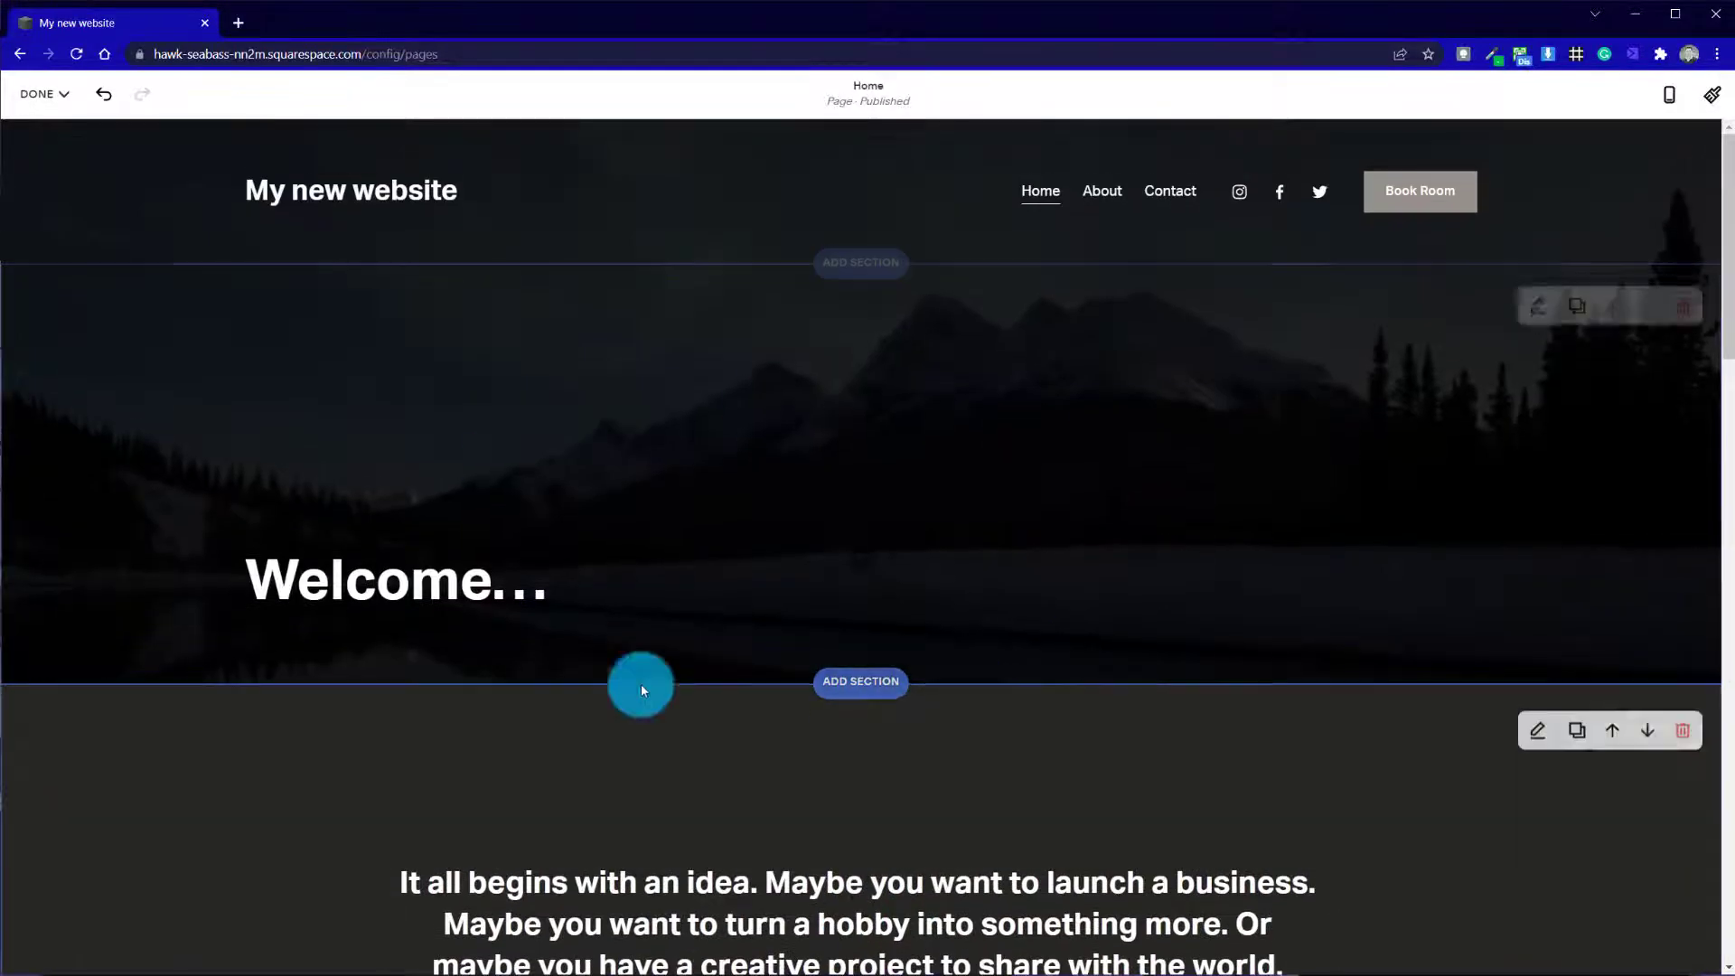
scroll(515, 826, "down", 5)
scroll(515, 729, "up", 5)
scroll(546, 755, "down", 5)
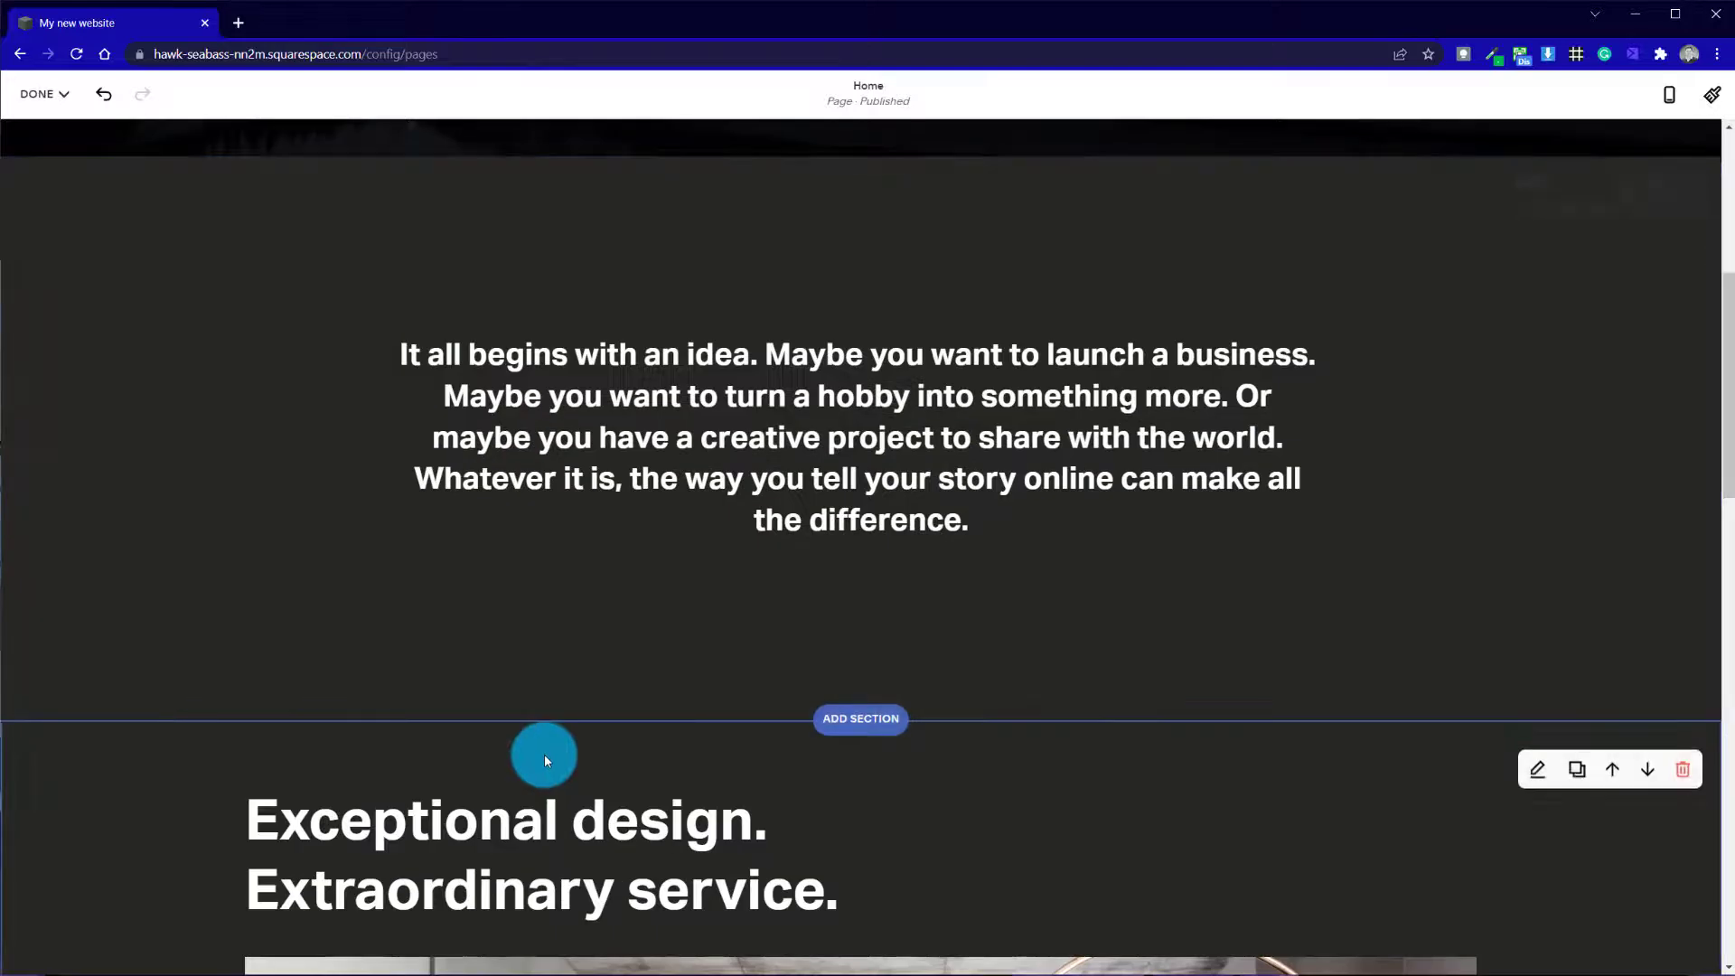
left_click(480, 360)
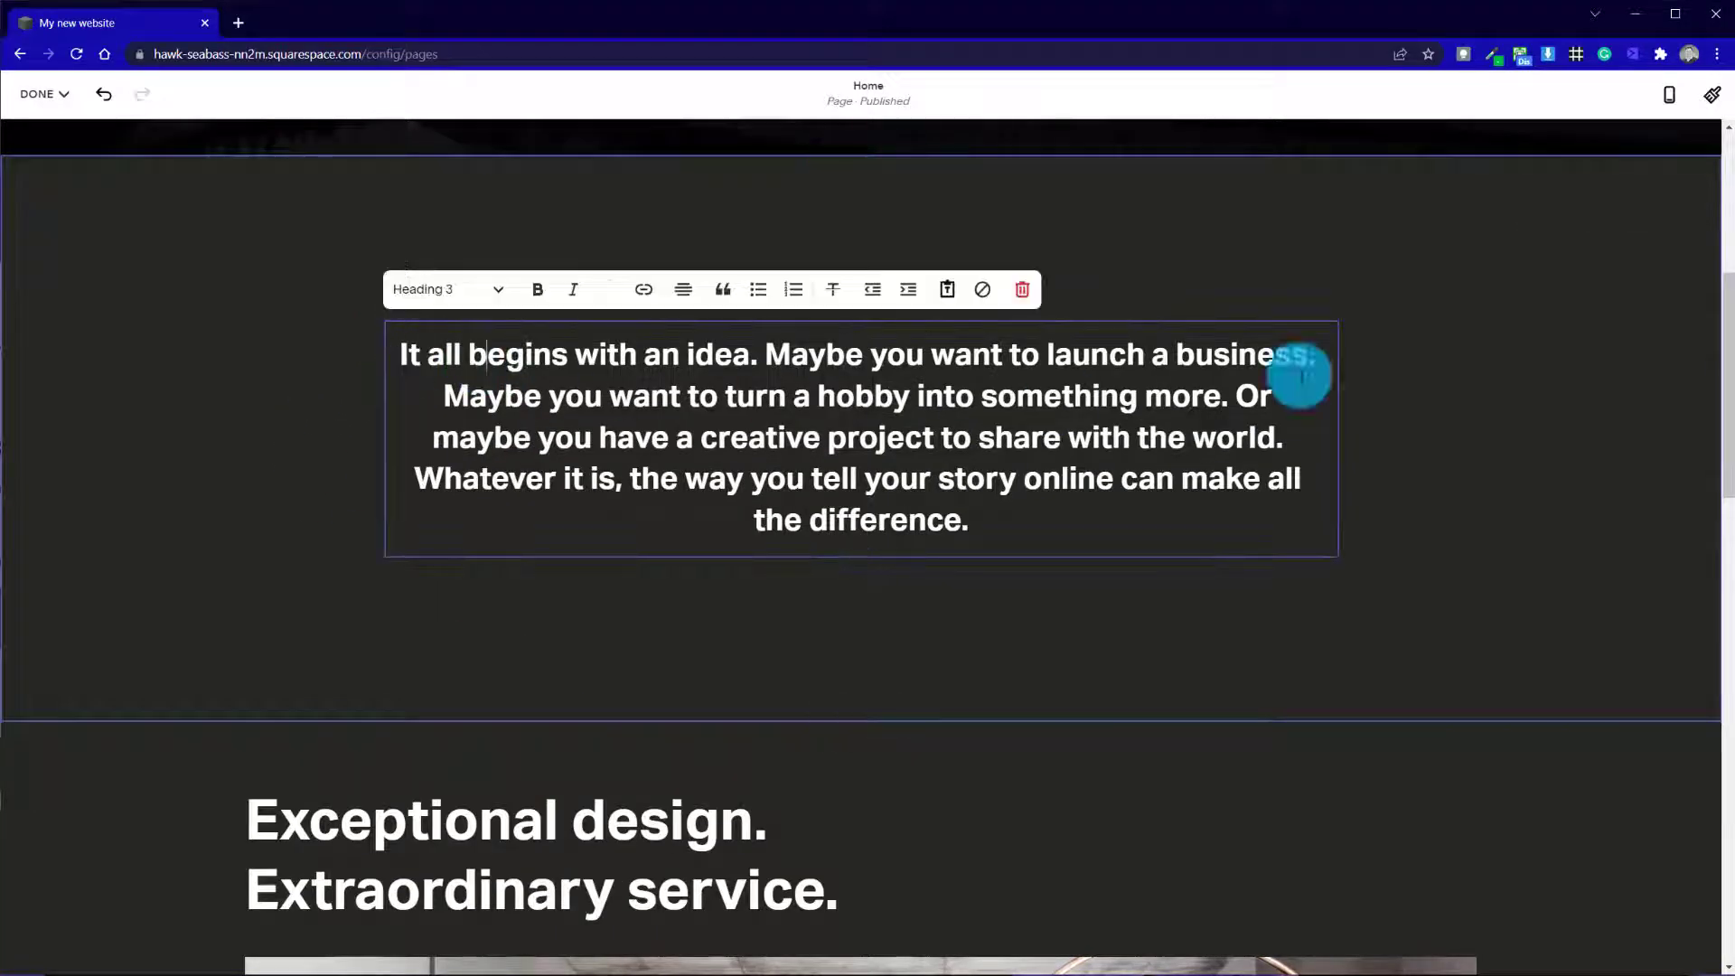
left_click(780, 251)
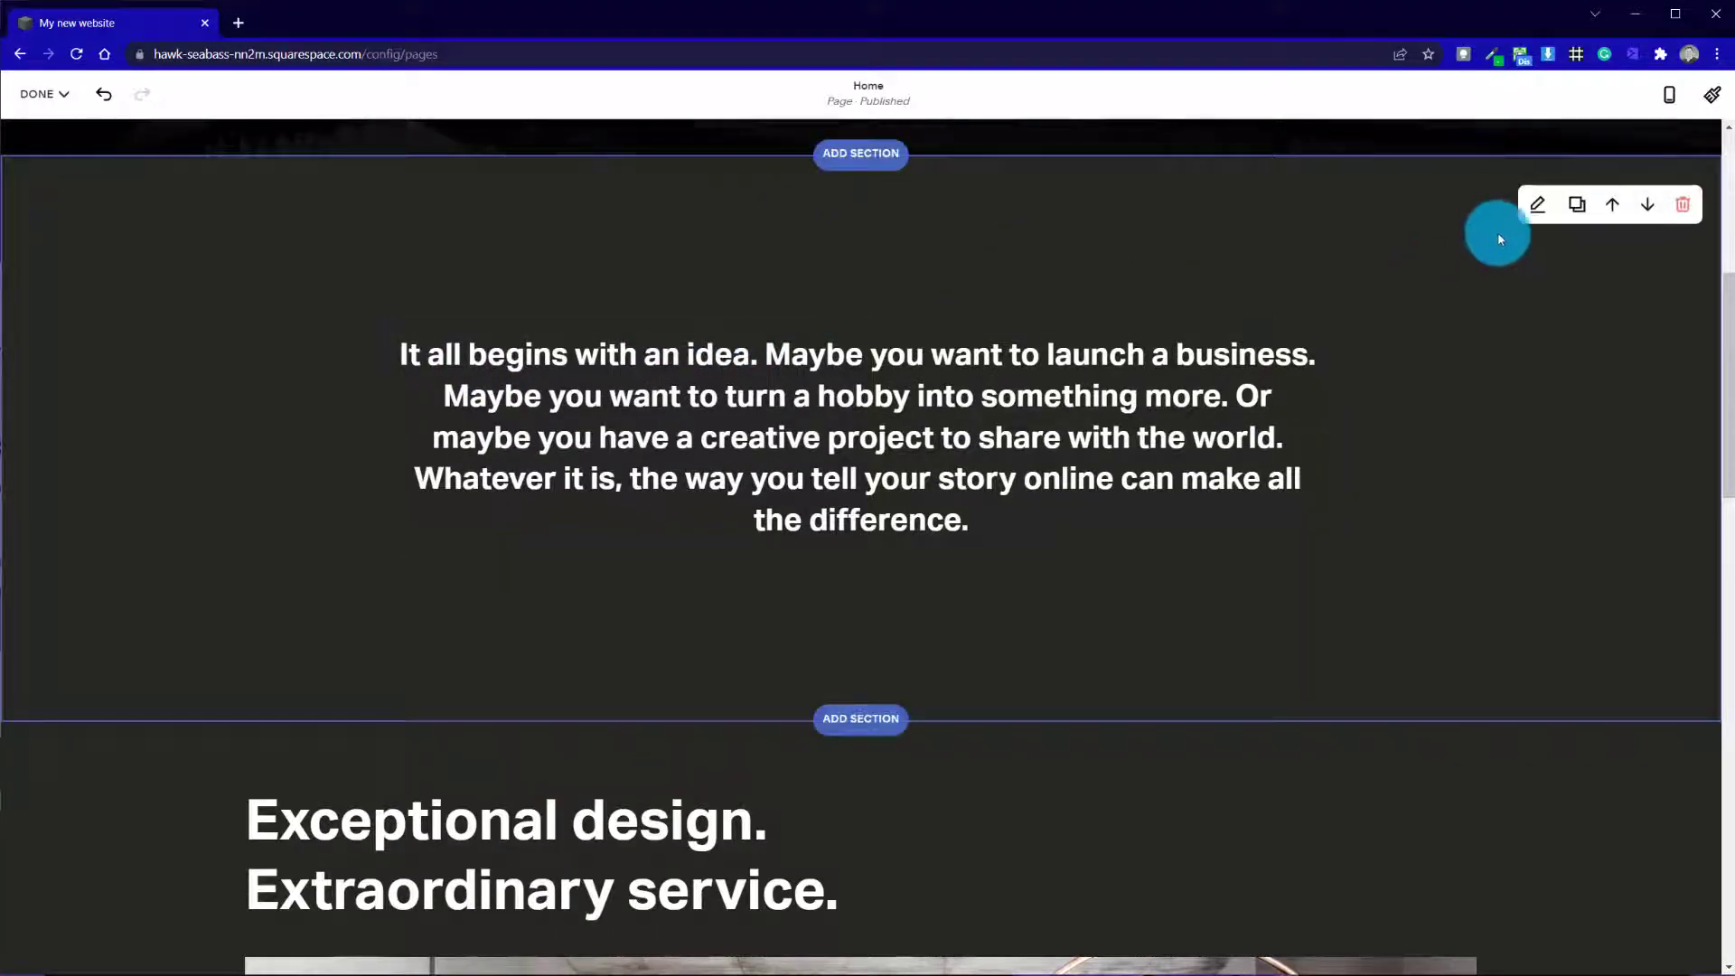
Set the "It all begins with an idea" section's height to S and align its content horizontally to the left
left_click(1542, 208)
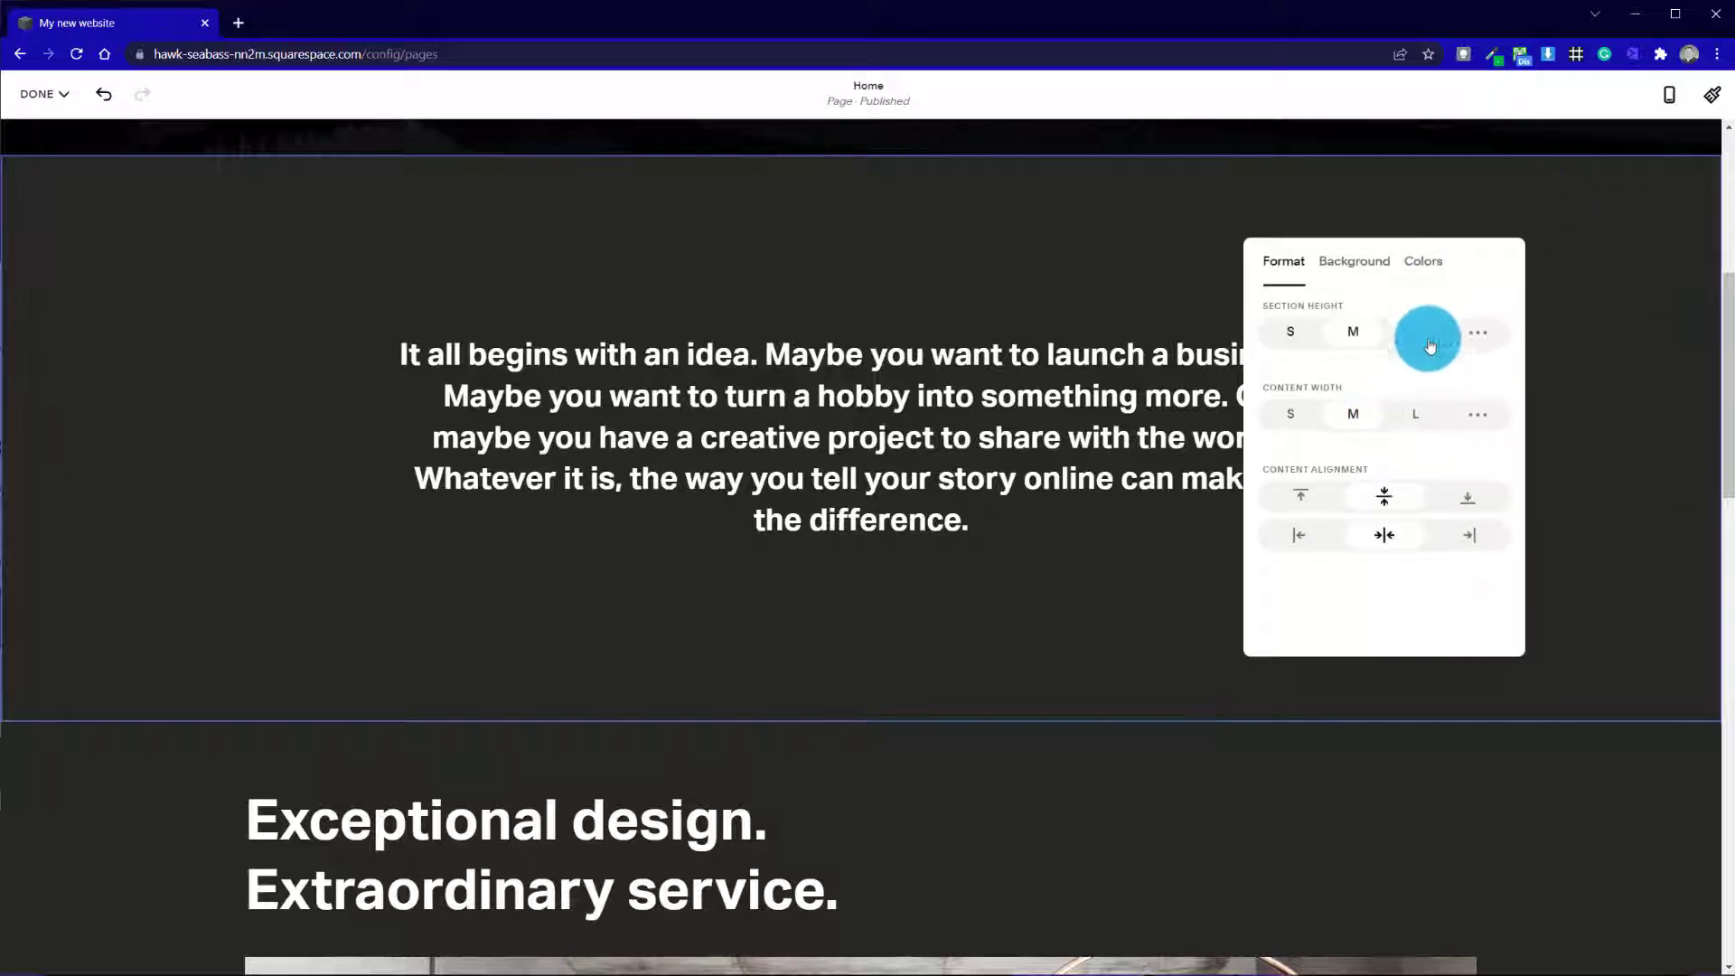
left_click(1304, 334)
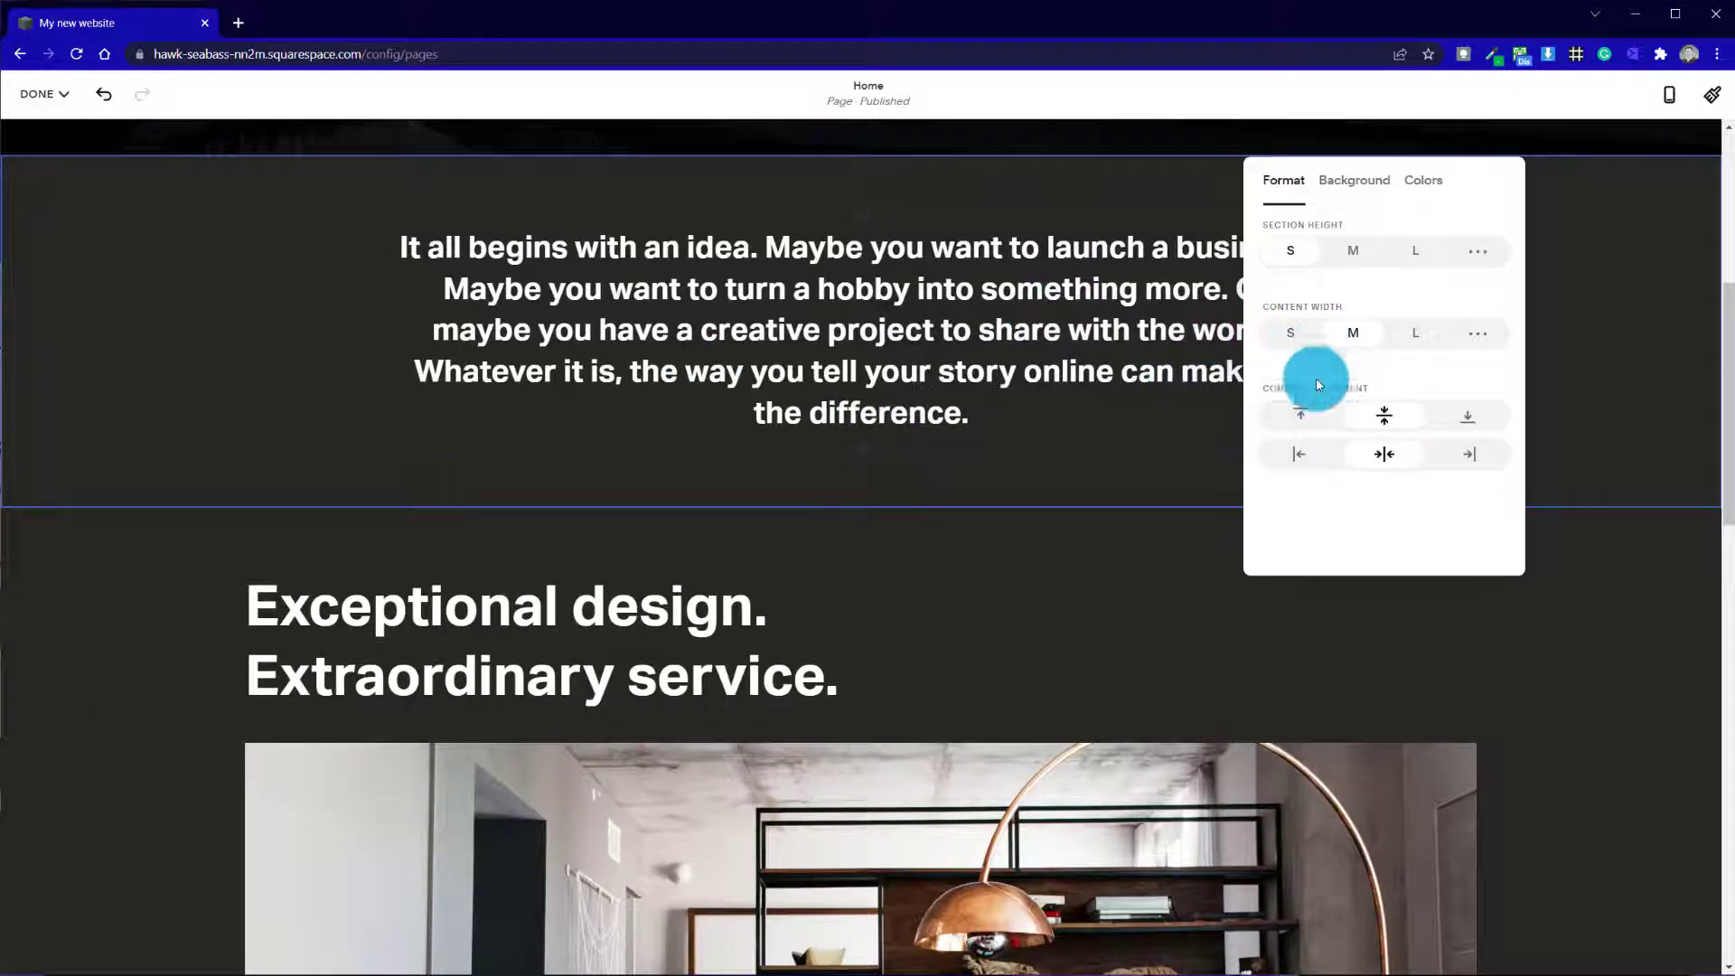
left_click(1300, 455)
scroll(588, 423, "up", 5)
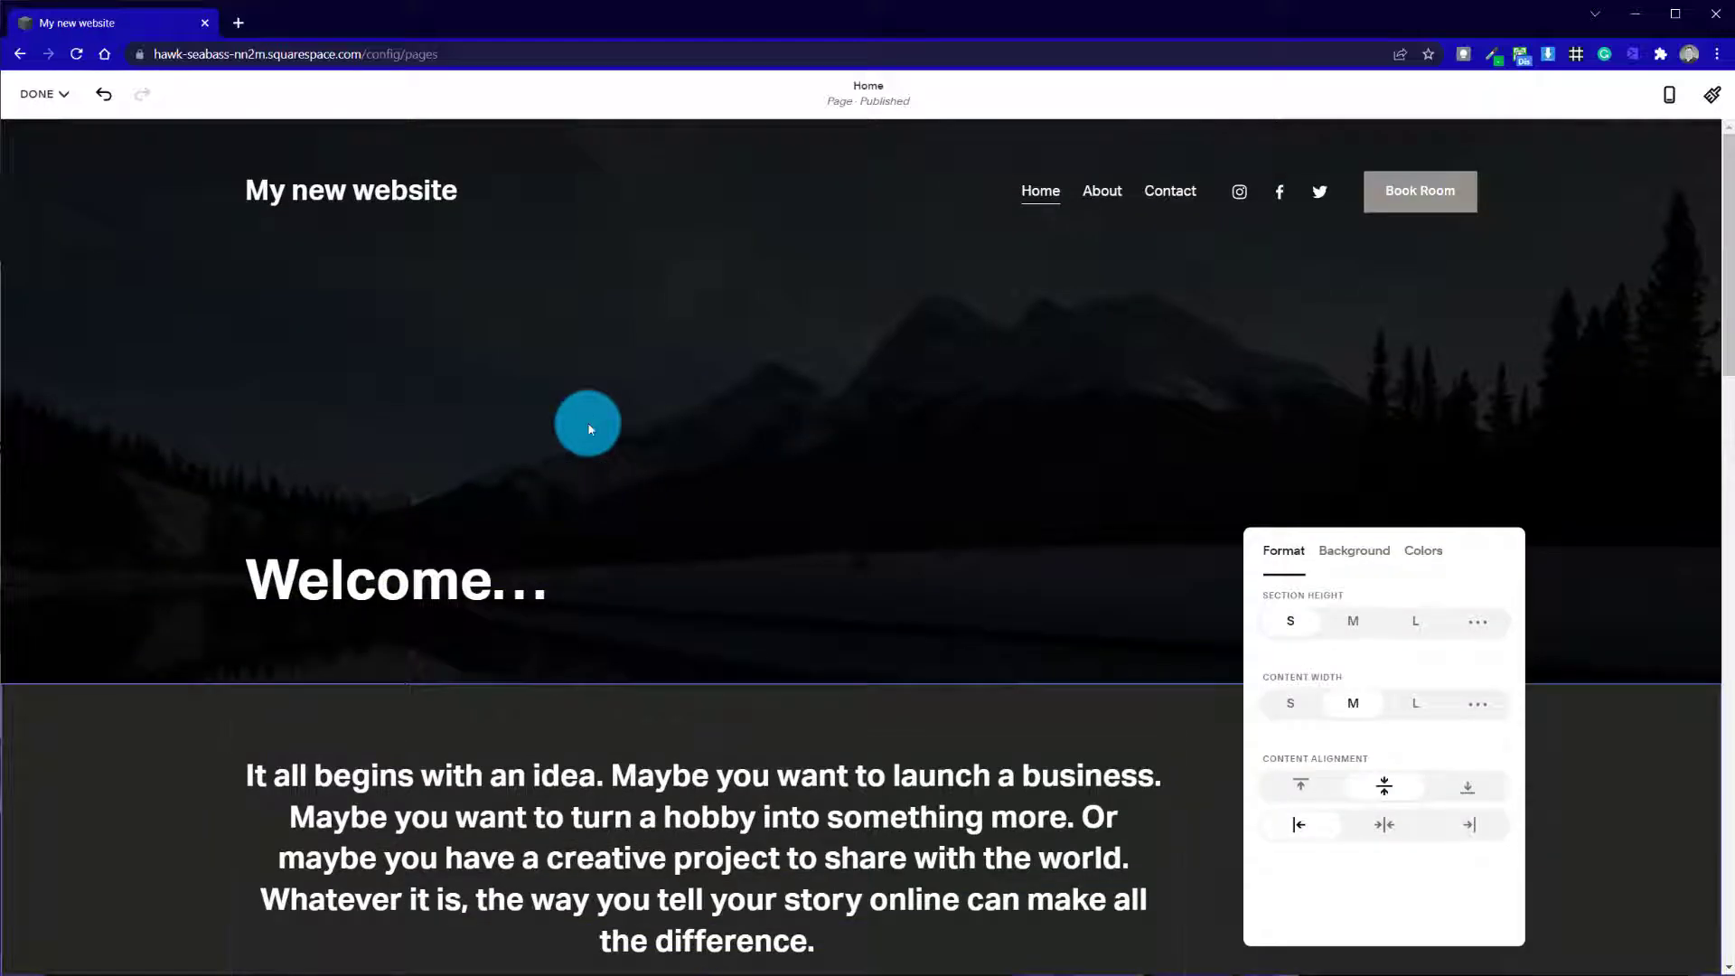
scroll(588, 423, "down", 5)
Left-align the "It all begins with an idea" paragraph within its text block
left_click(793, 397)
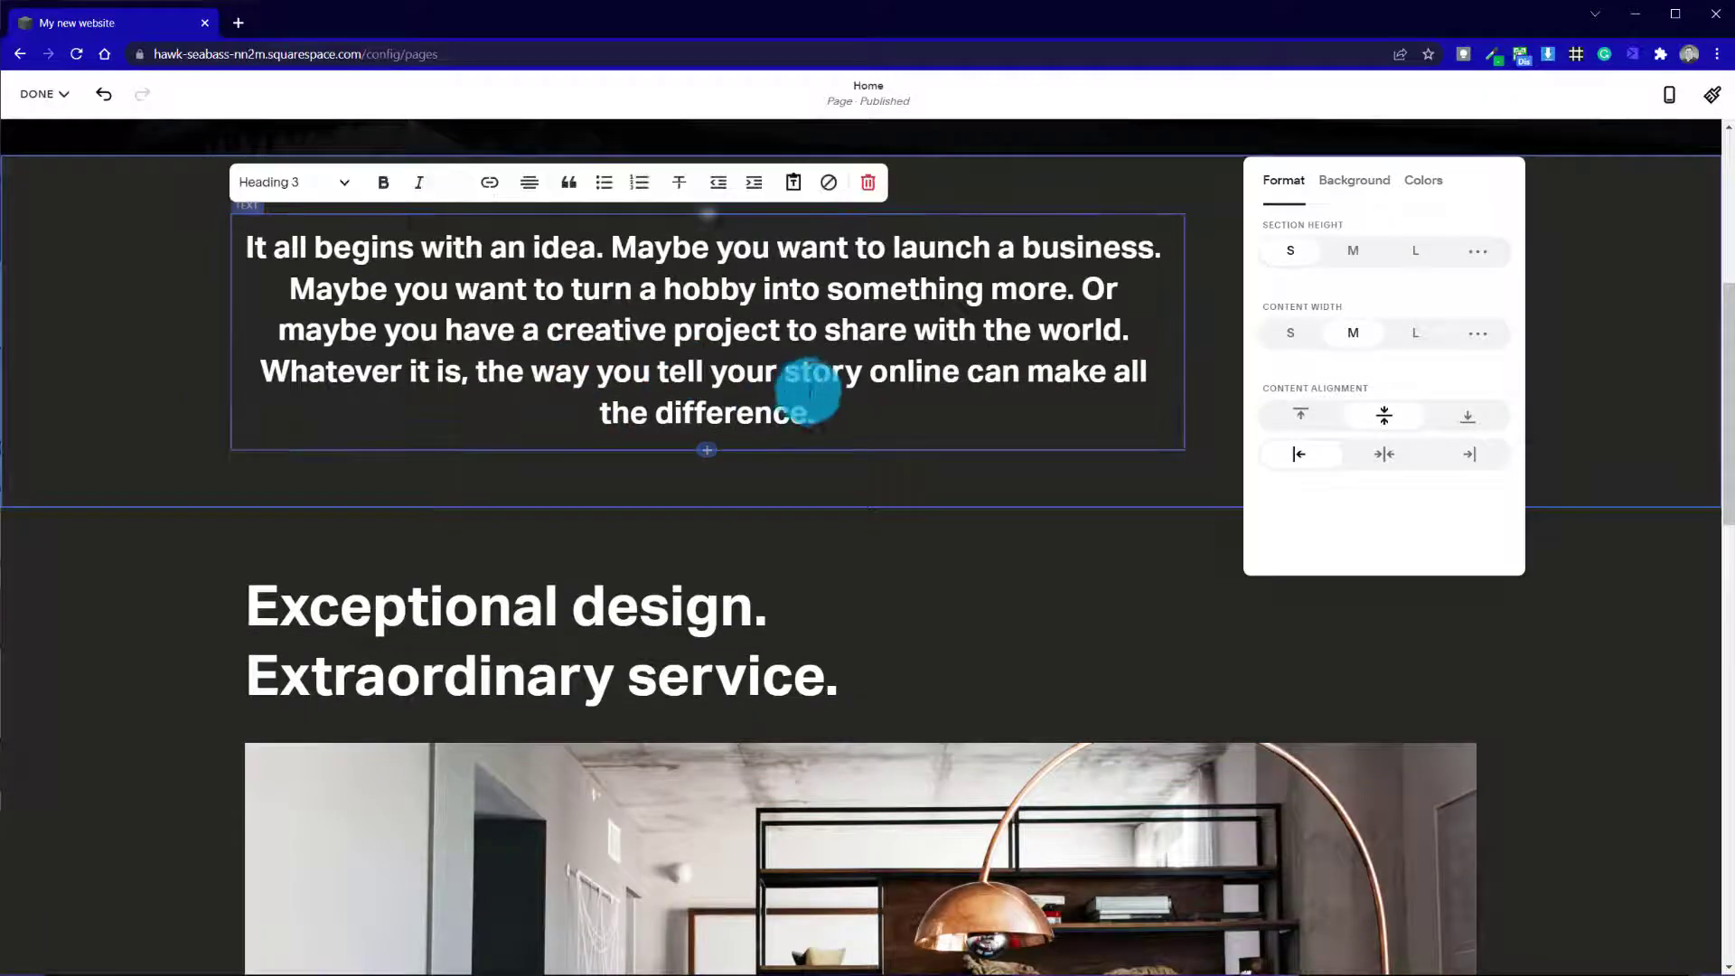
left_click(530, 183)
left_click(491, 225)
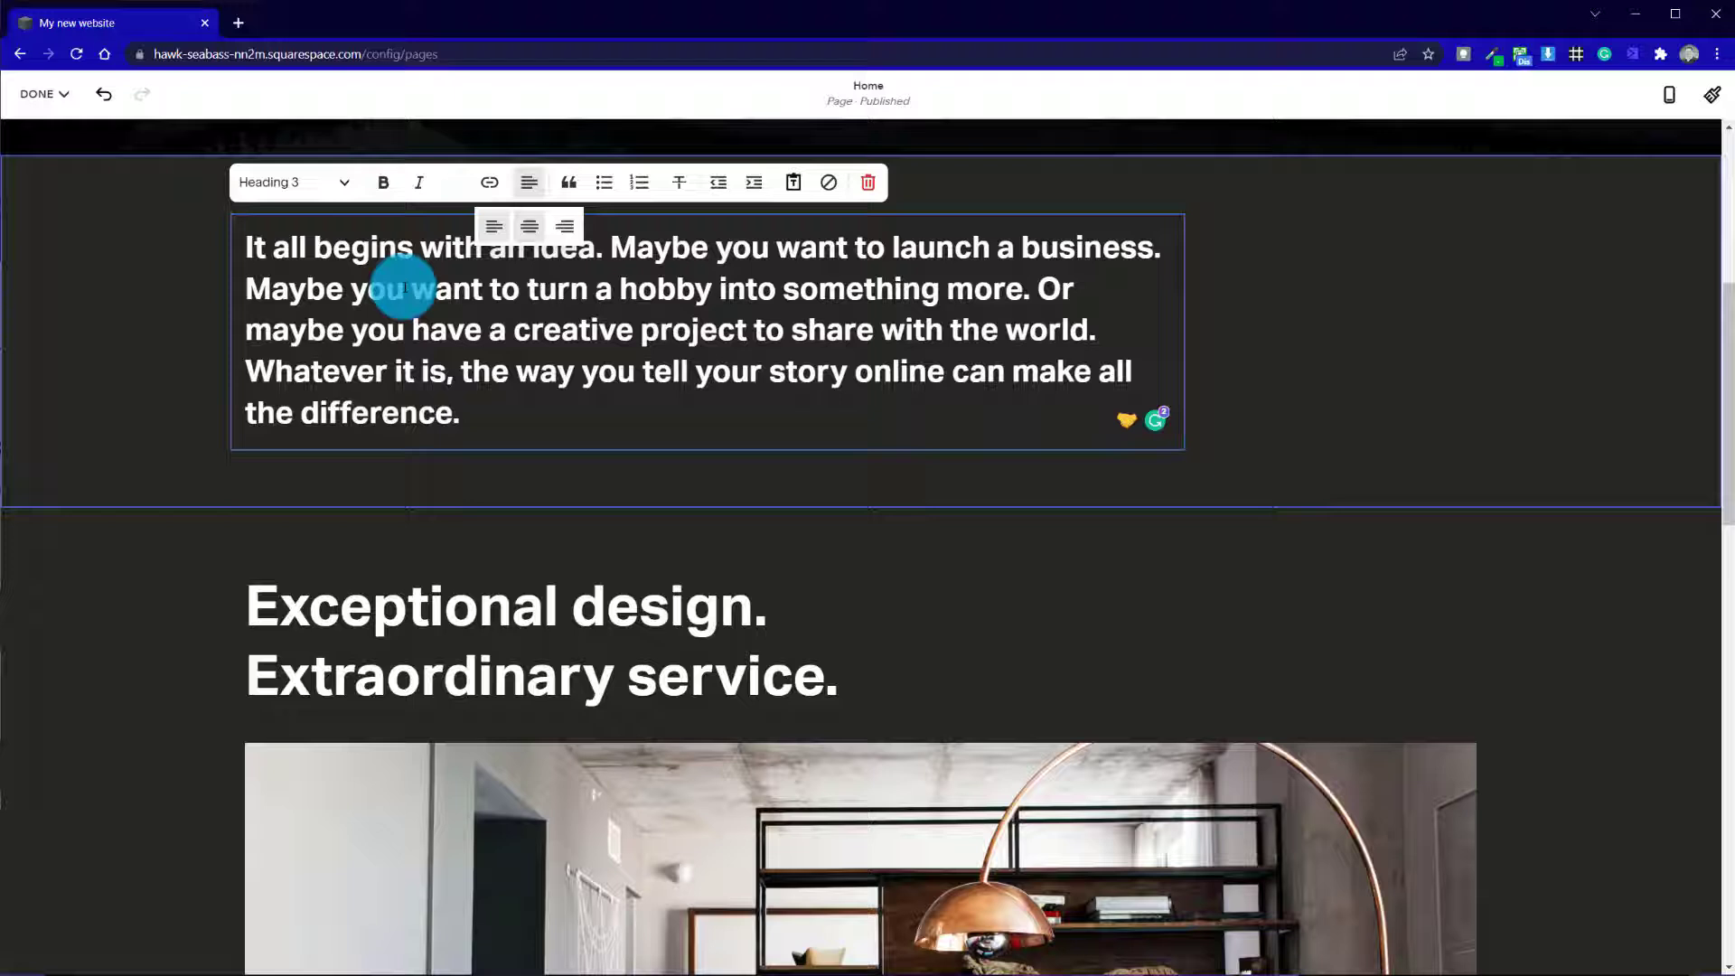
left_click(194, 299)
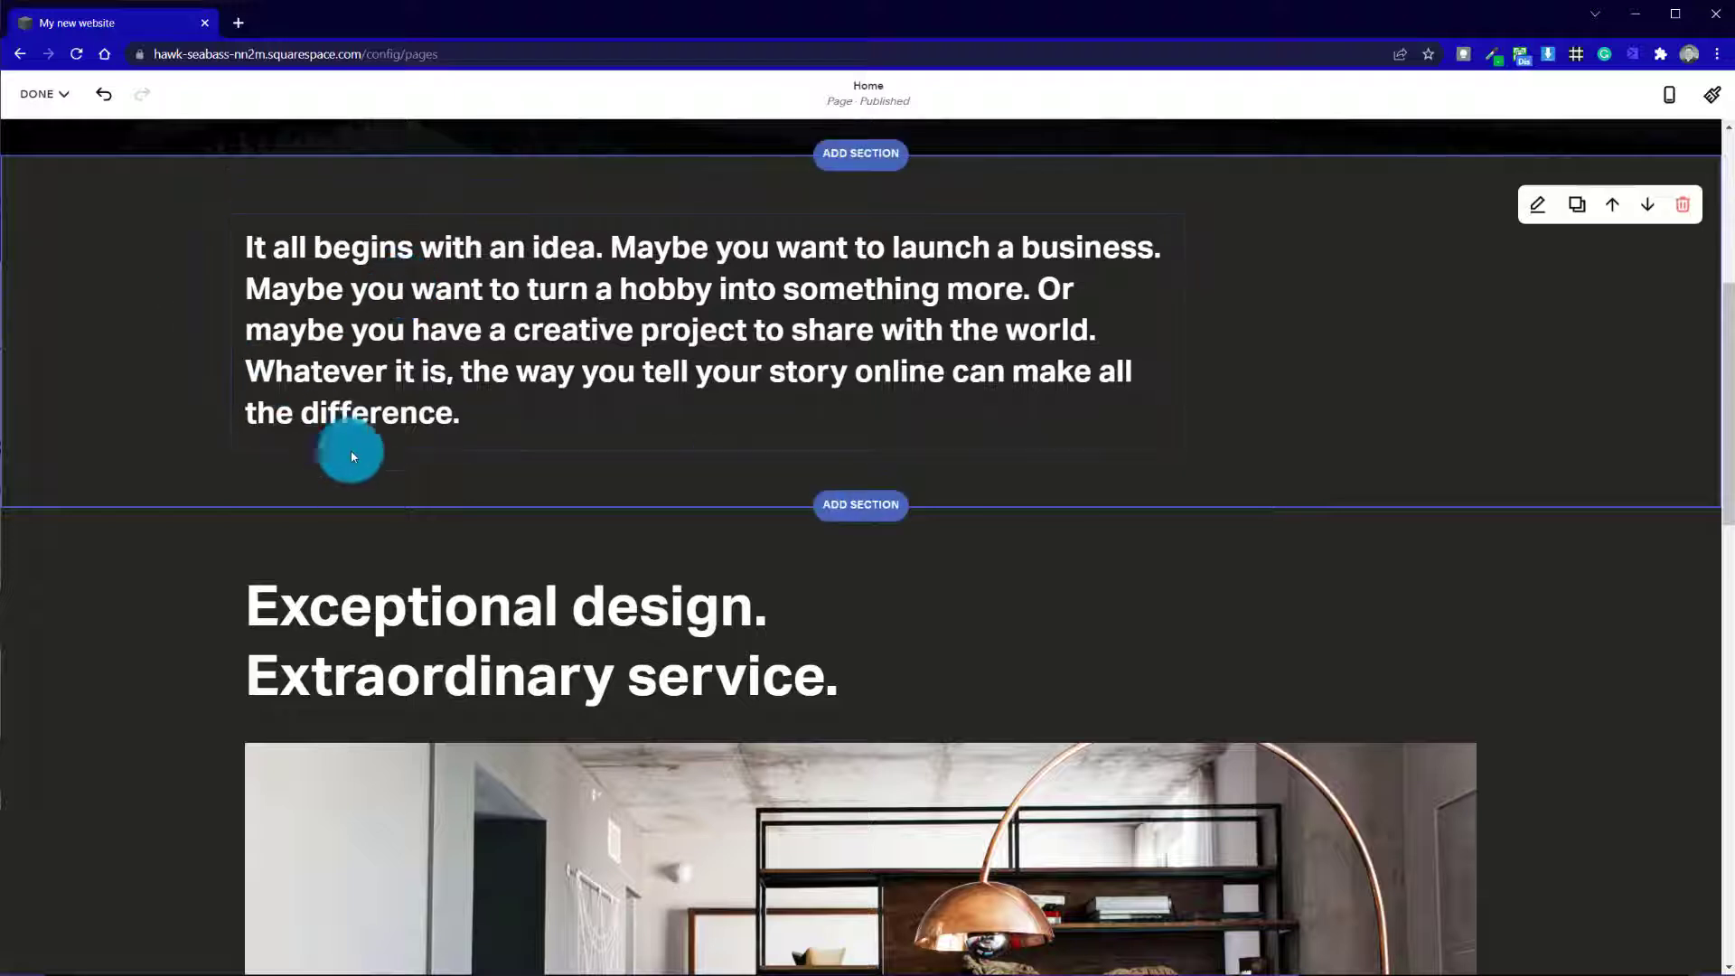
Compare the Lightest 1 and Light 1 color themes on the "It all begins with an idea" section and apply Light 1
left_click(1533, 208)
left_click(1428, 174)
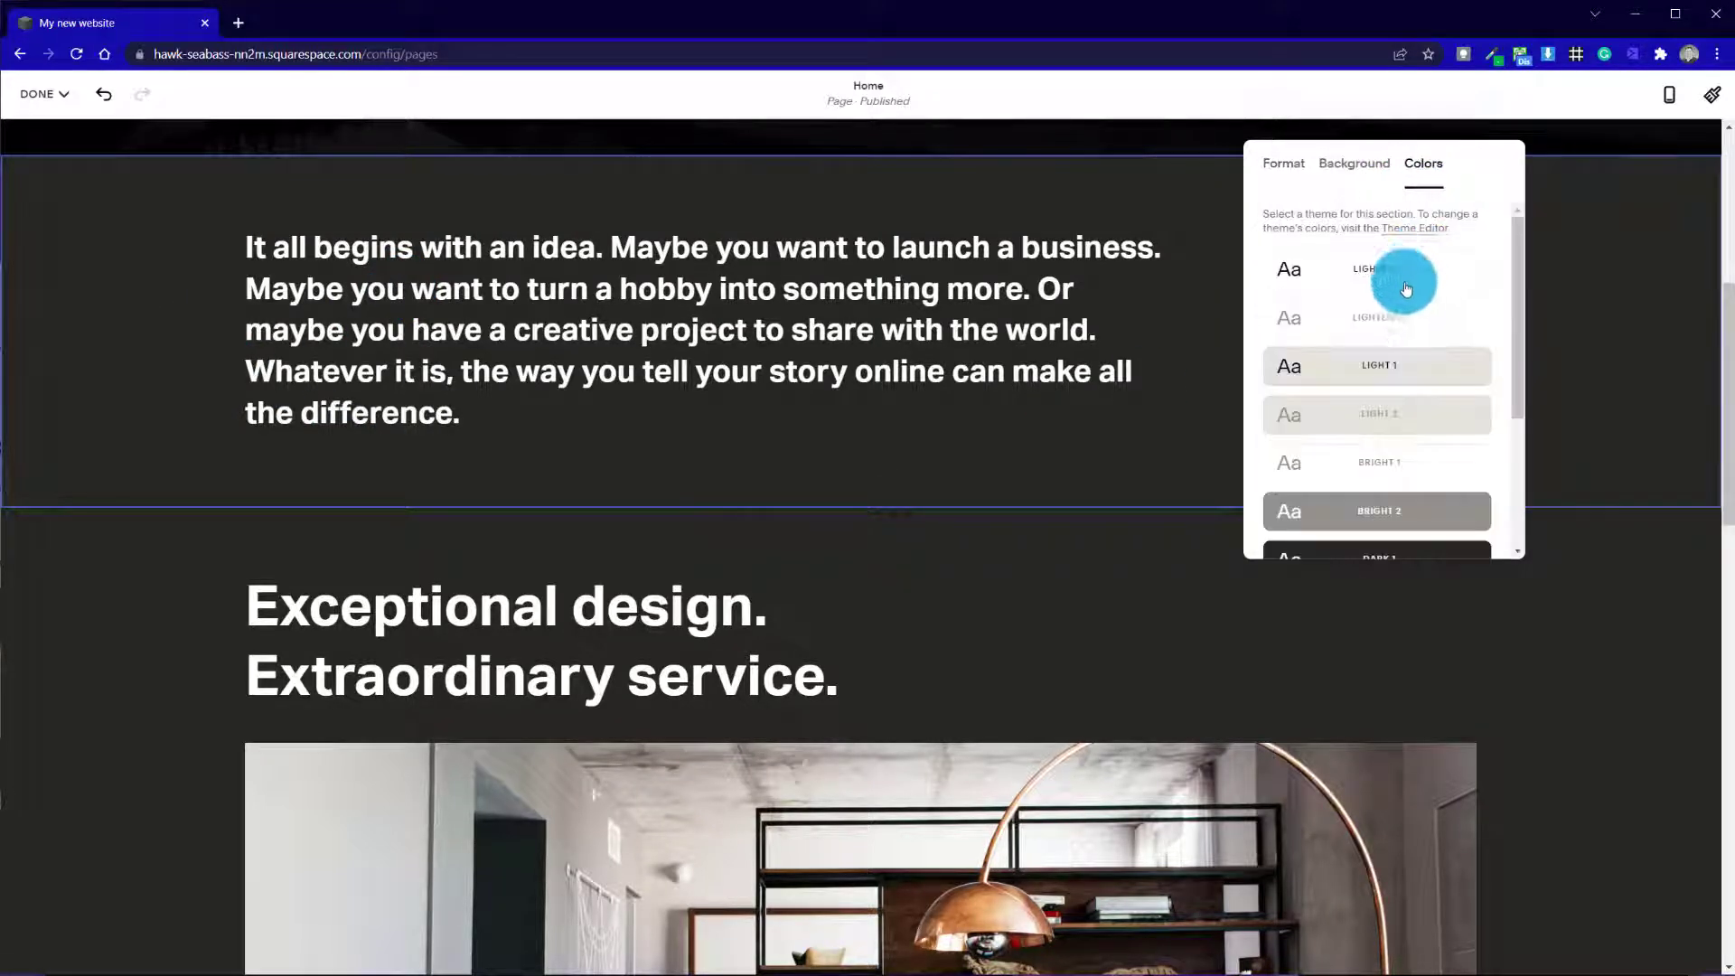
left_click(1375, 271)
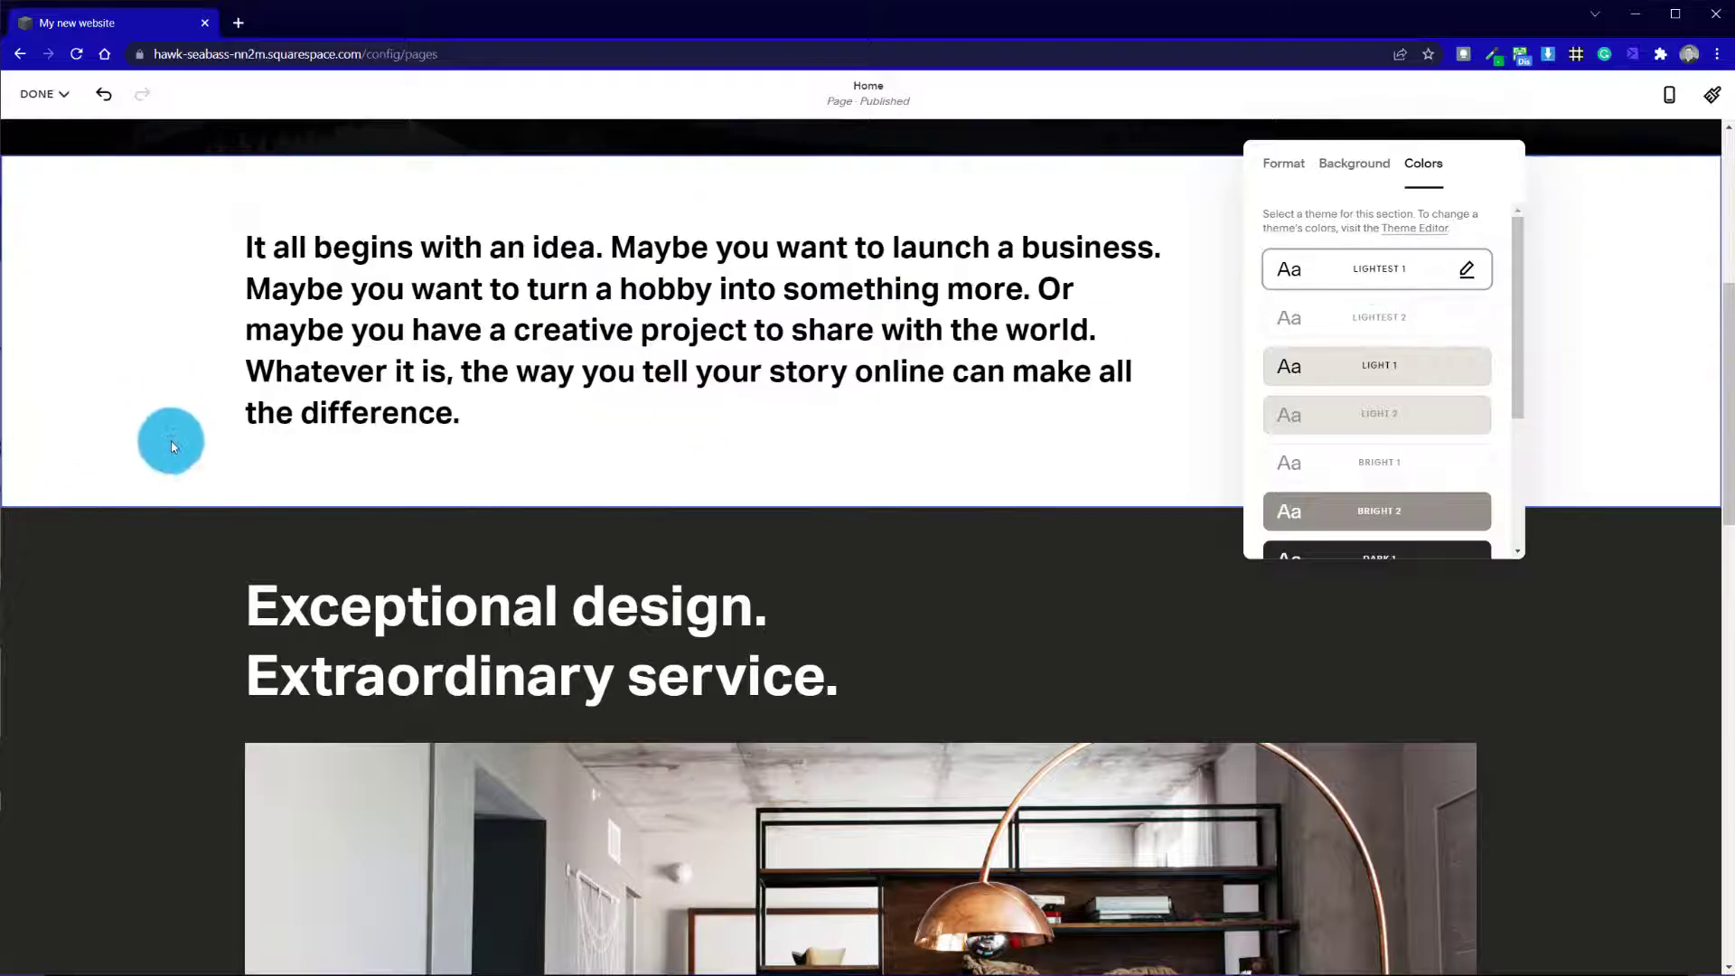
scroll(171, 452, "up", 5)
left_click(1345, 701)
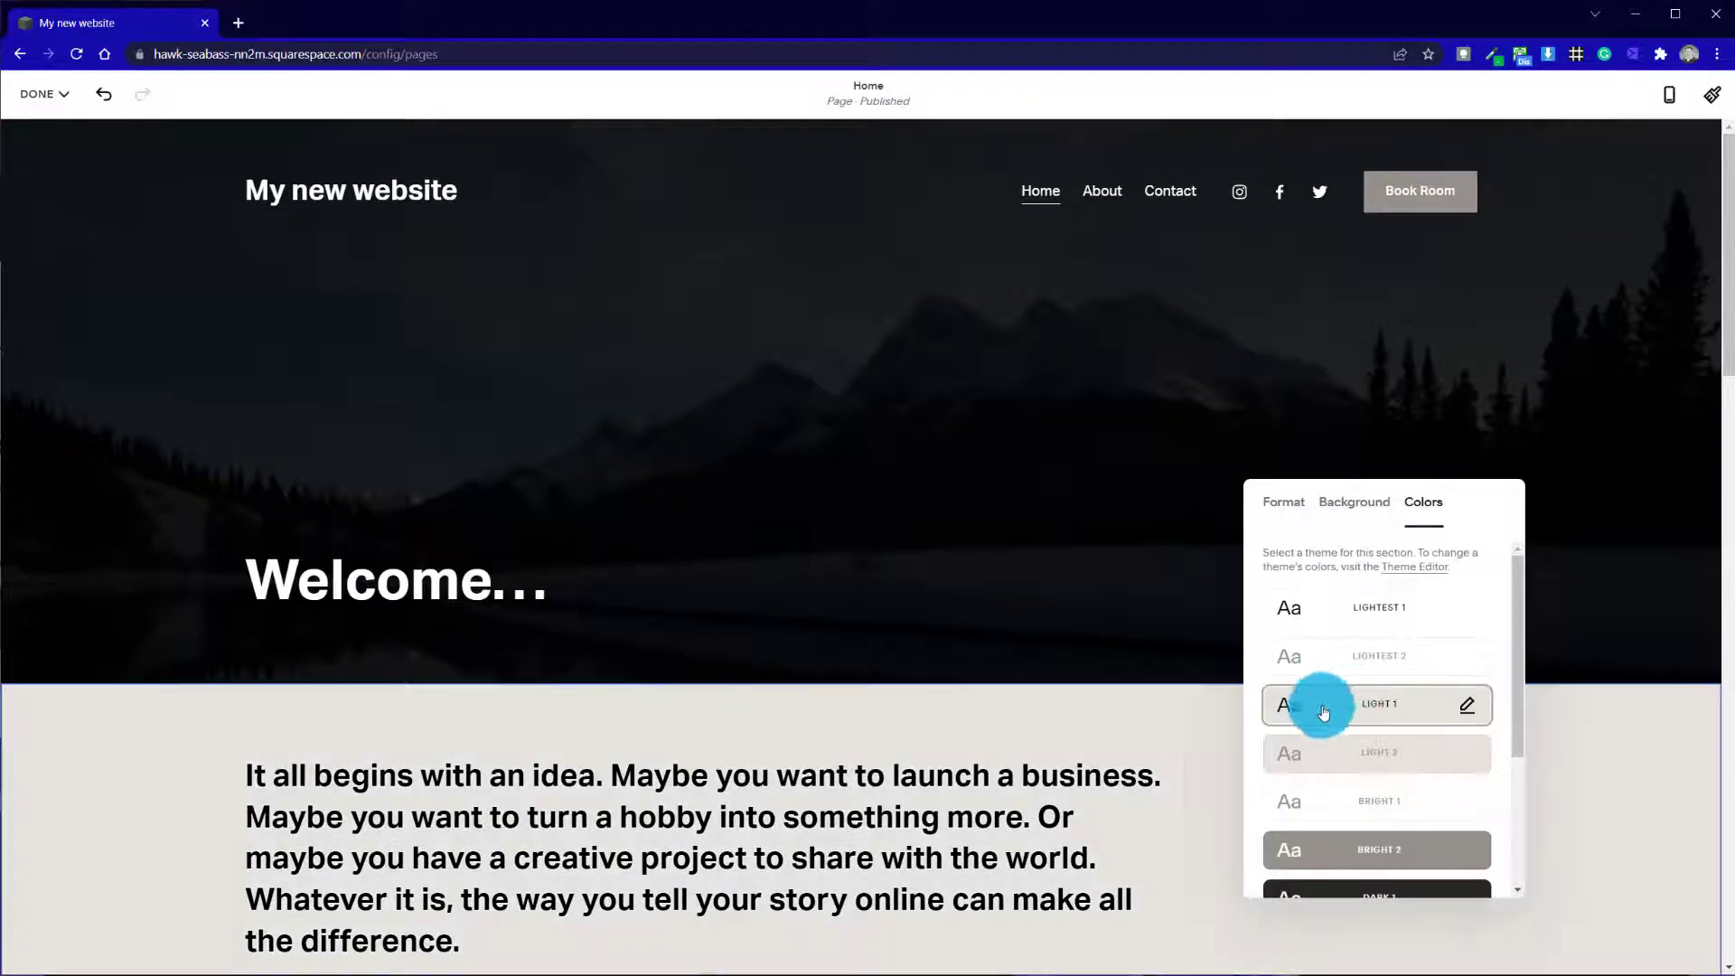
scroll(271, 732, "down", 5)
scroll(258, 725, "up", 5)
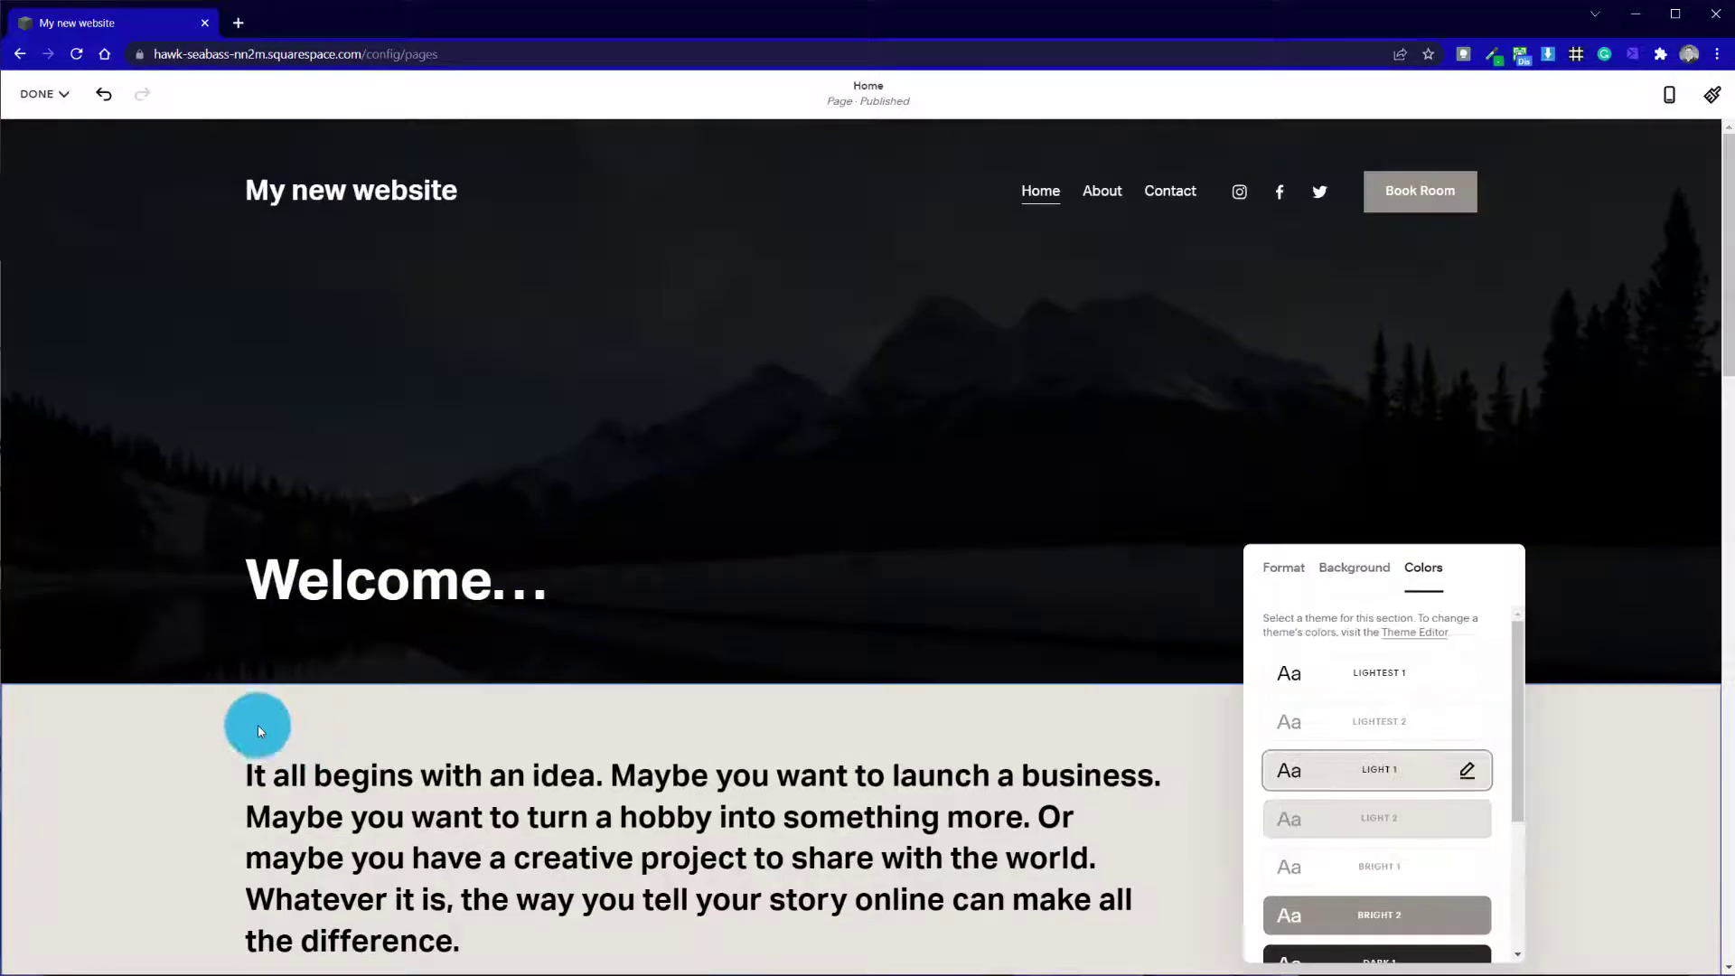
left_click(195, 662)
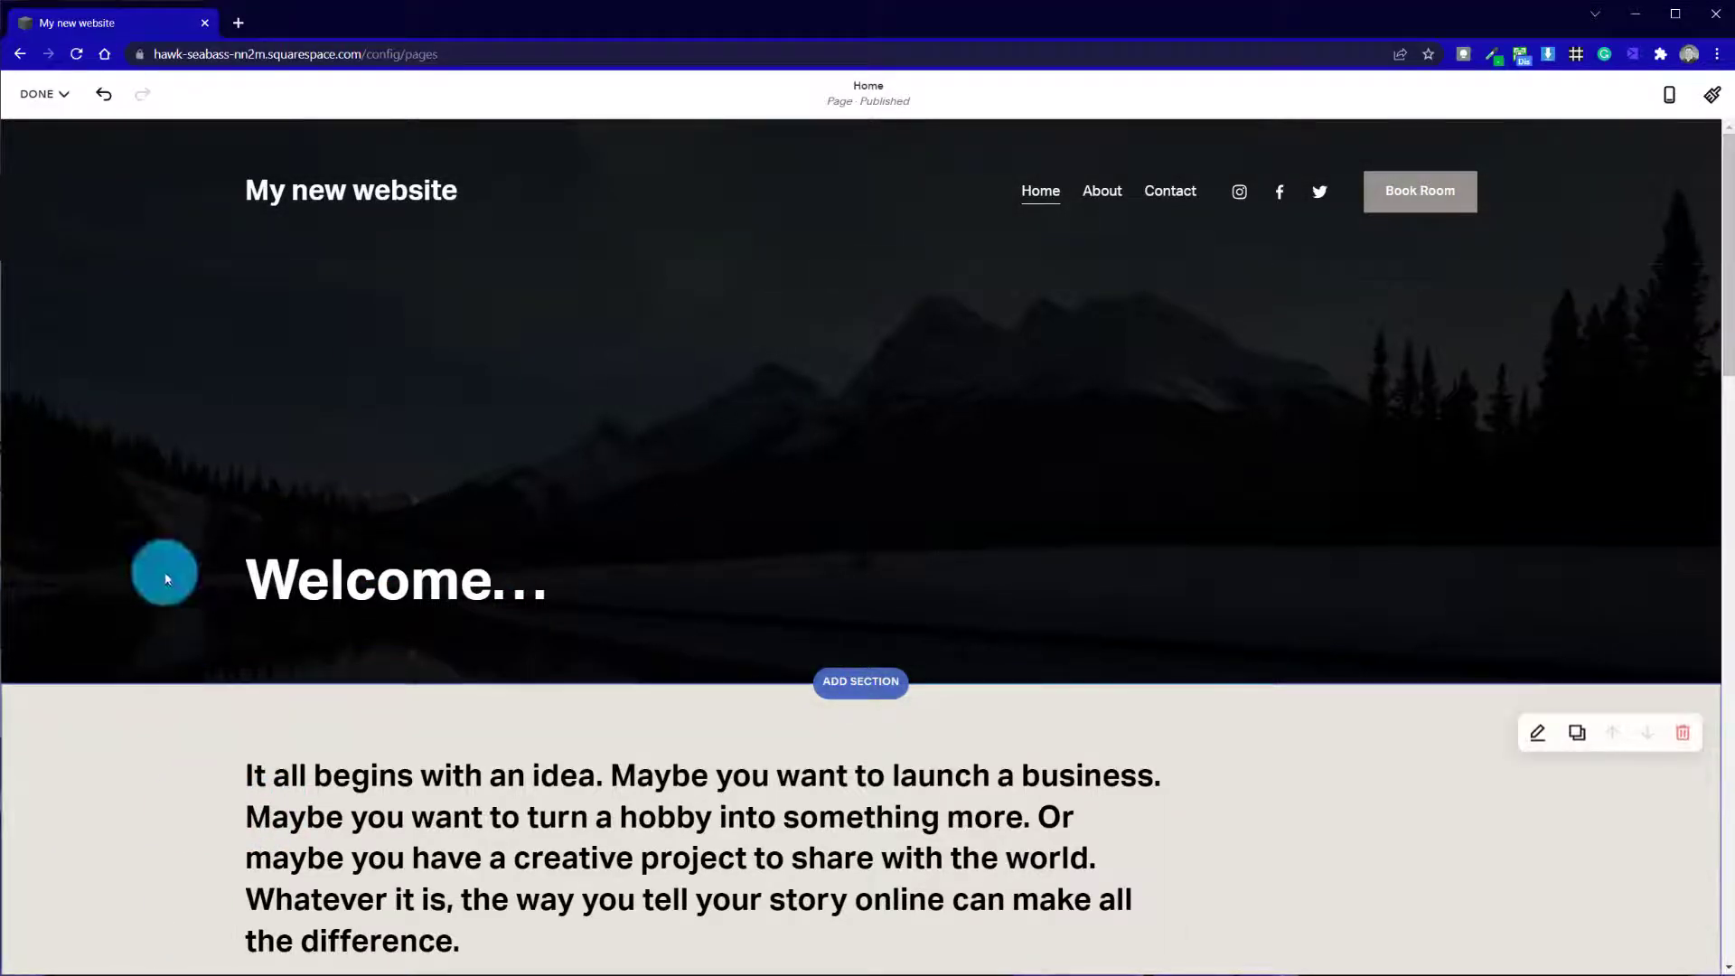
Set the content width of the "It all begins with an idea" section to L and finish editing the section
scroll(137, 847, "down", 5)
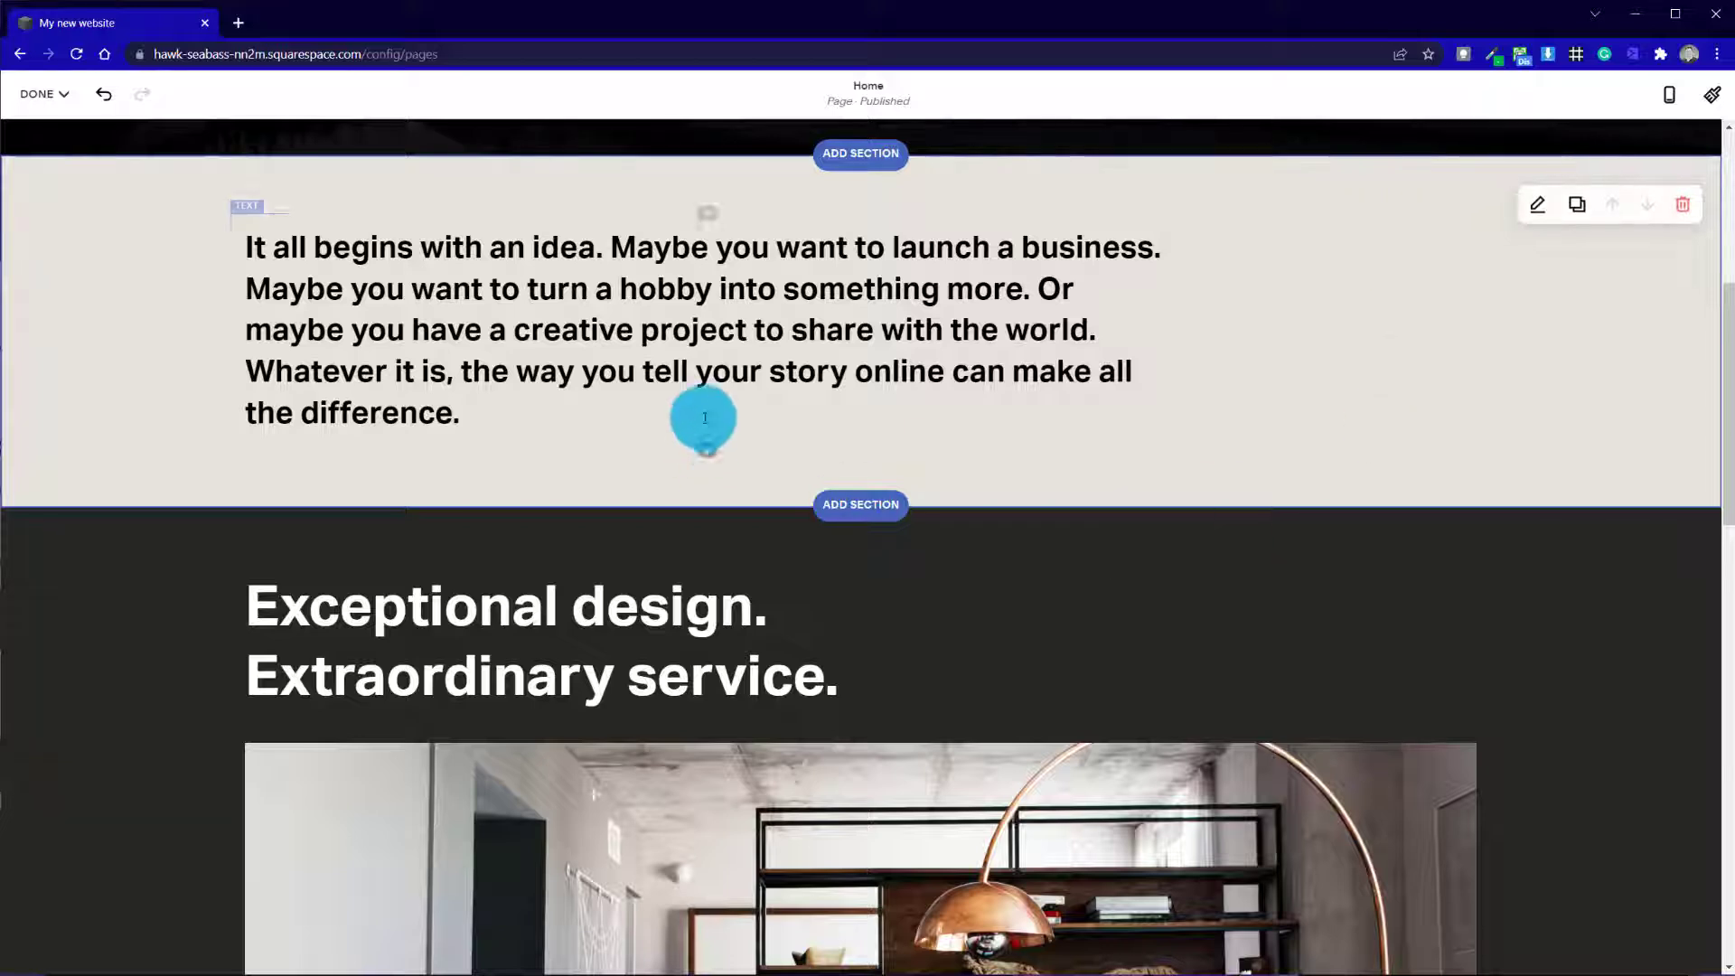
left_click_drag(705, 417, 681, 475)
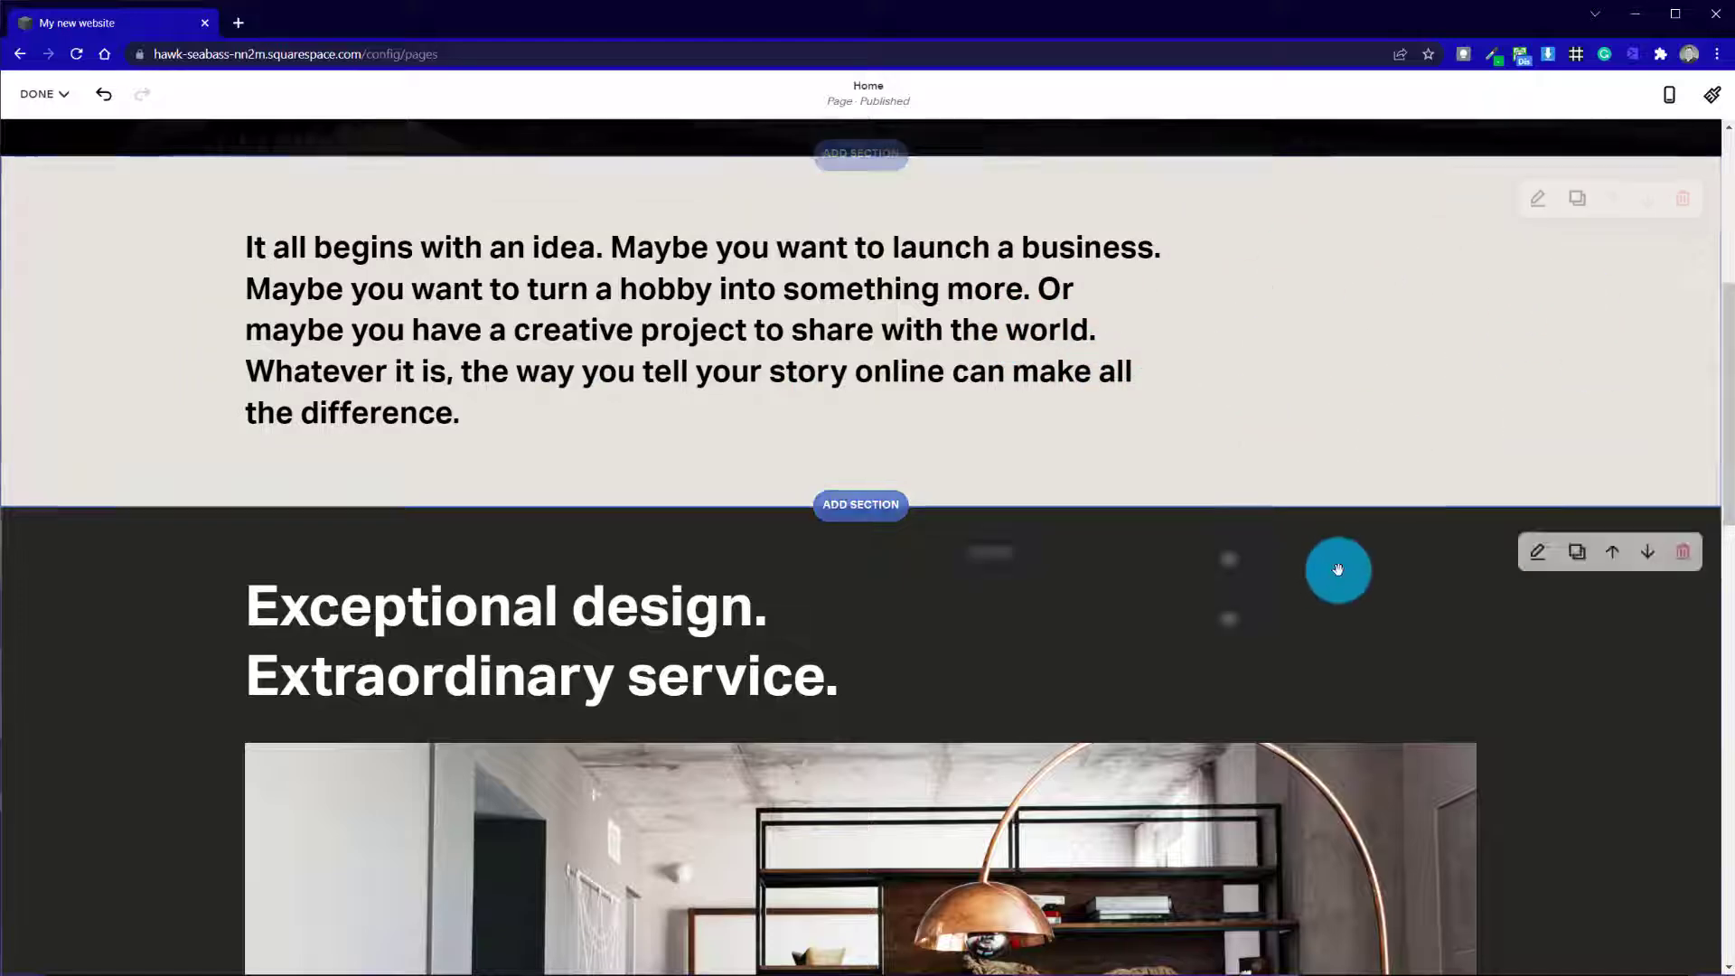
scroll(1337, 573, "up", 5)
scroll(1328, 560, "down", 5)
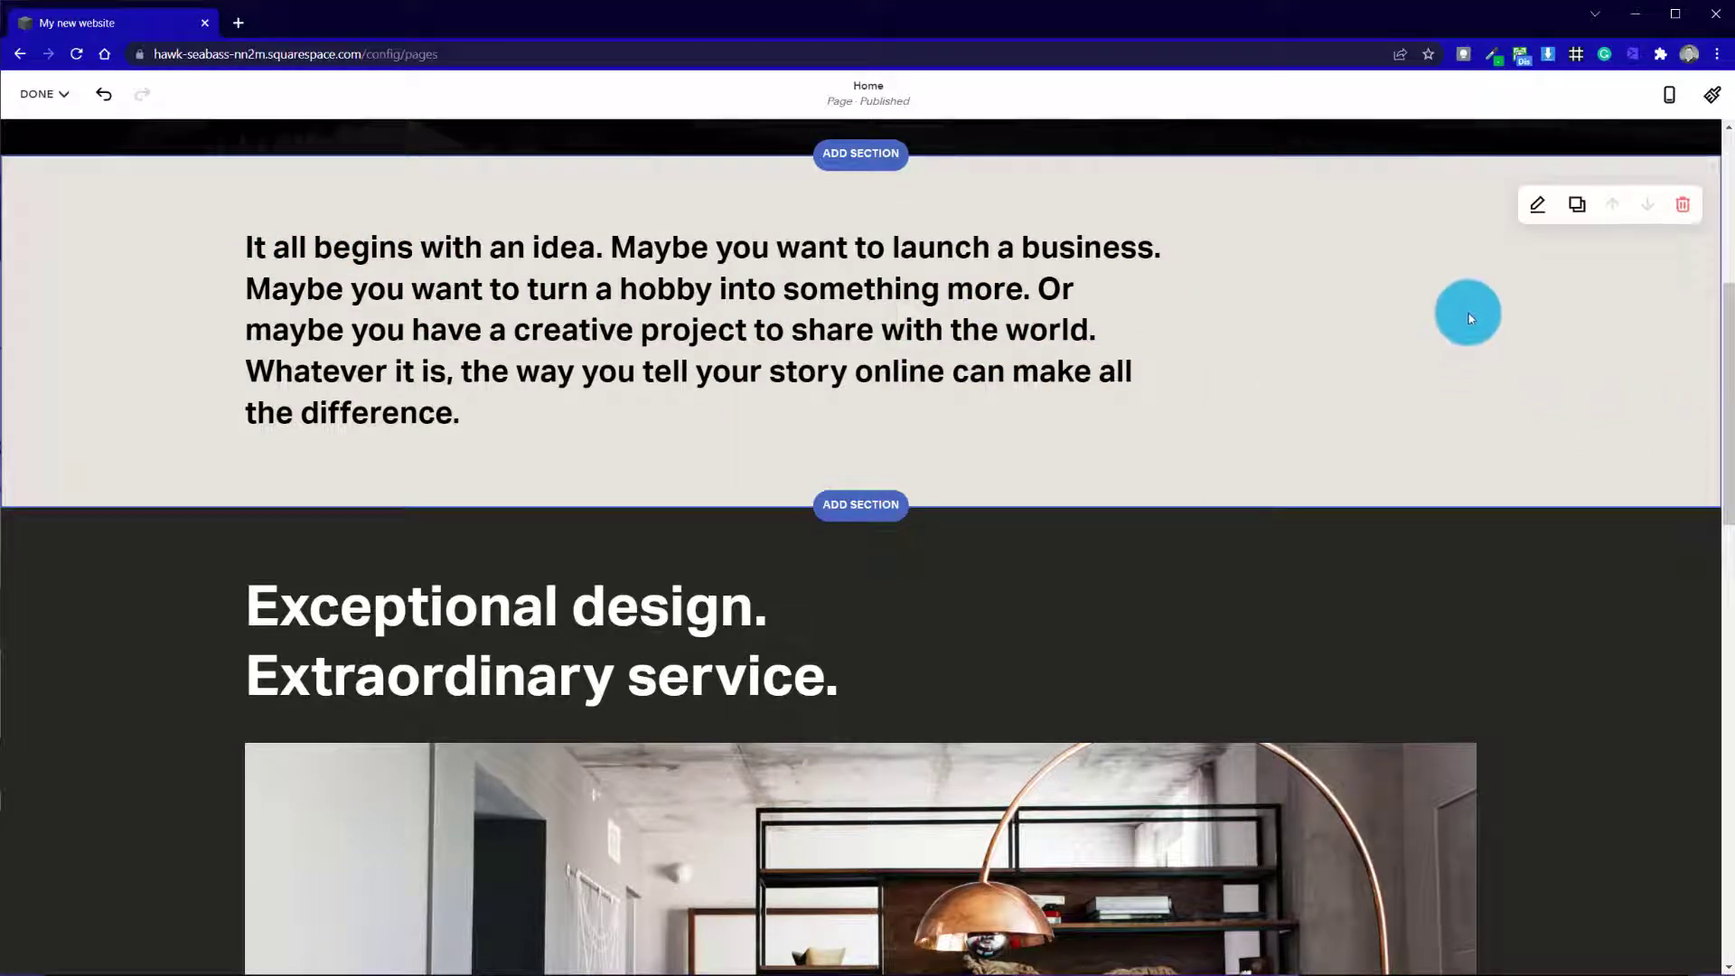
left_click(1530, 208)
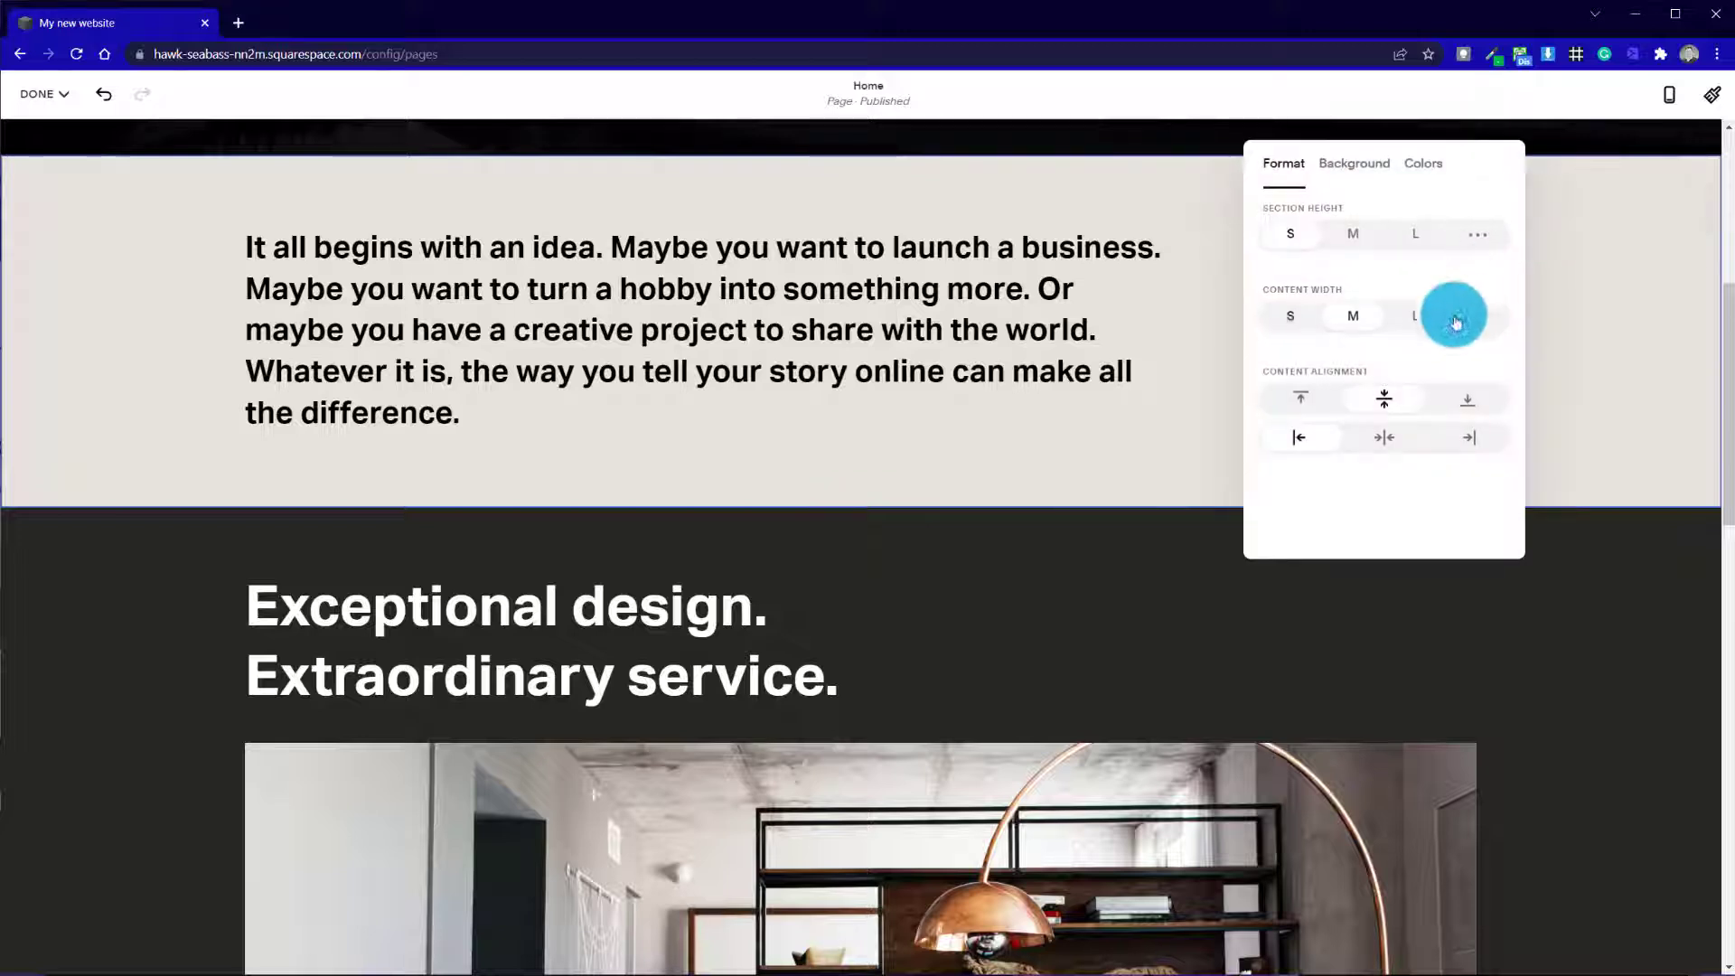
left_click(1420, 325)
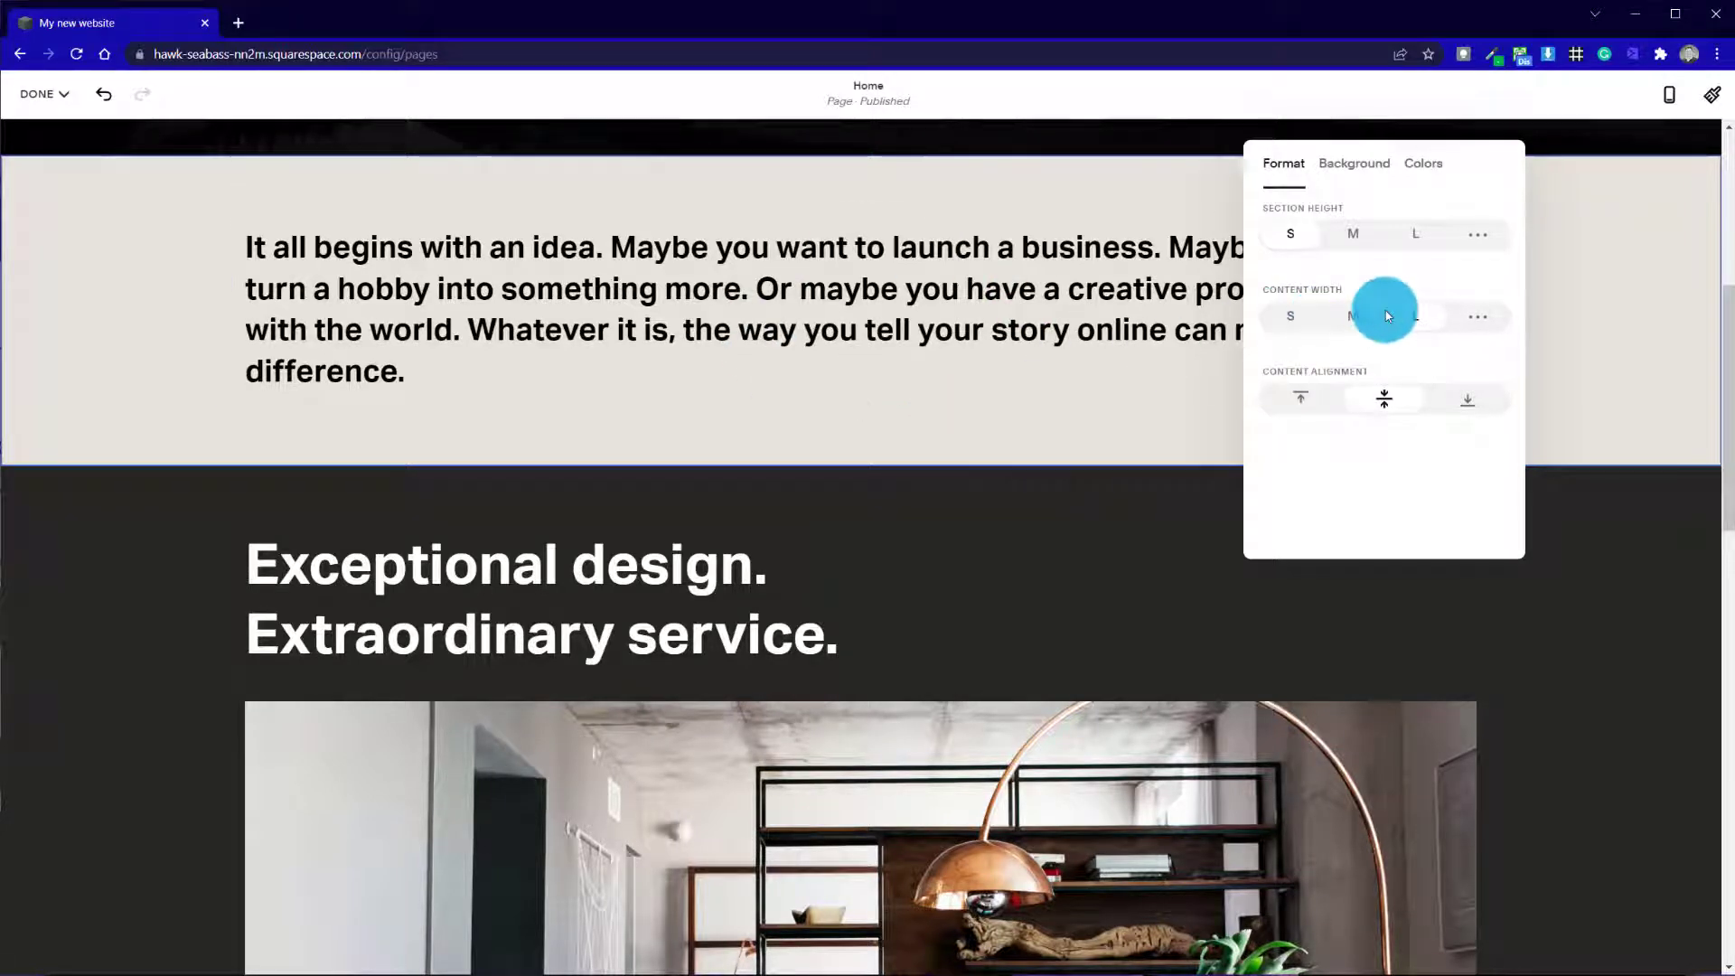
left_click(1075, 434)
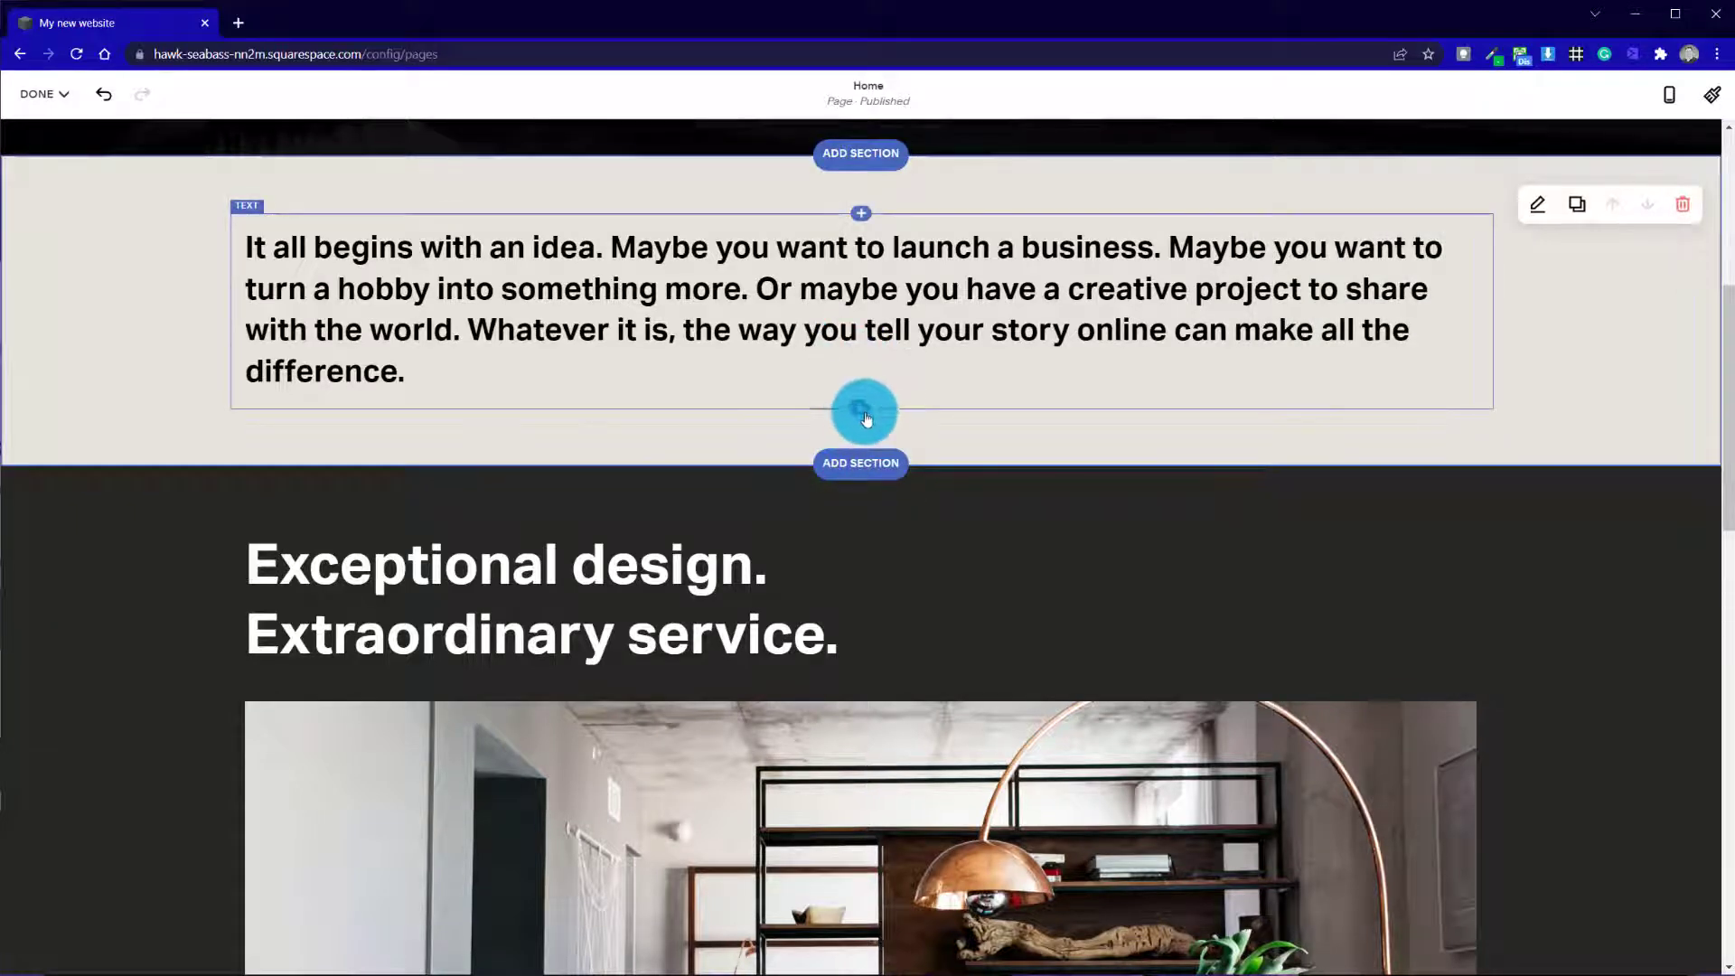
Insert an Image block directly below the "It all begins with an idea" paragraph in the same section
left_click_drag(865, 418, 870, 412)
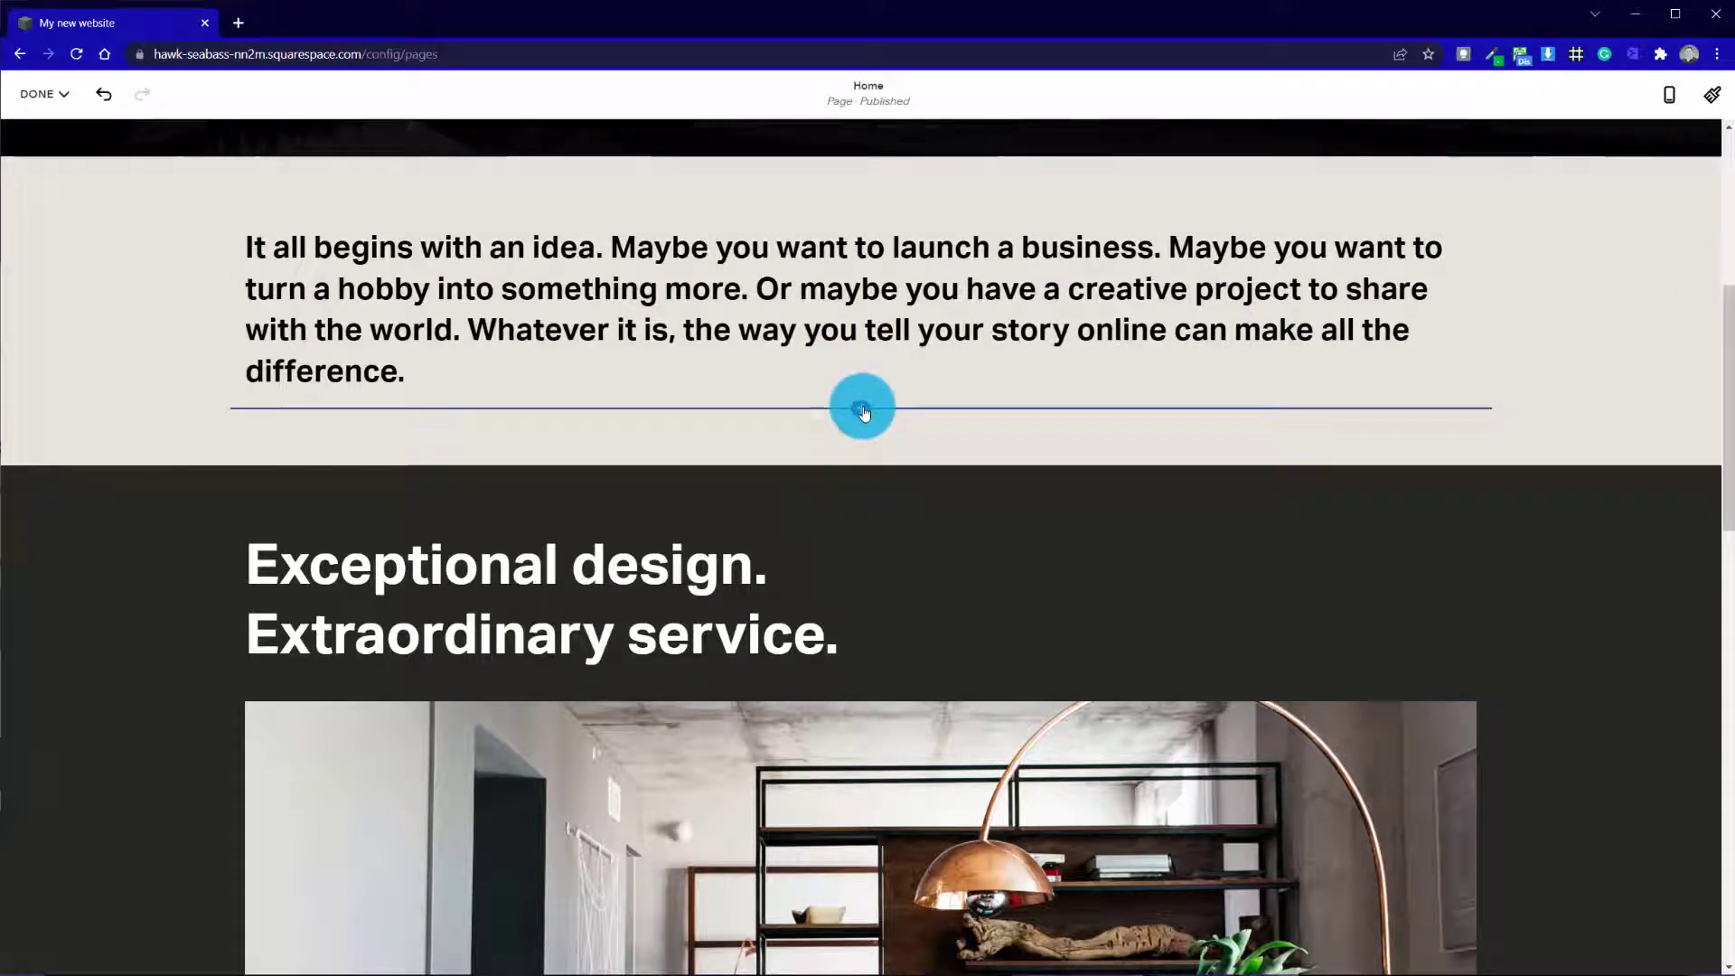
left_click(864, 414)
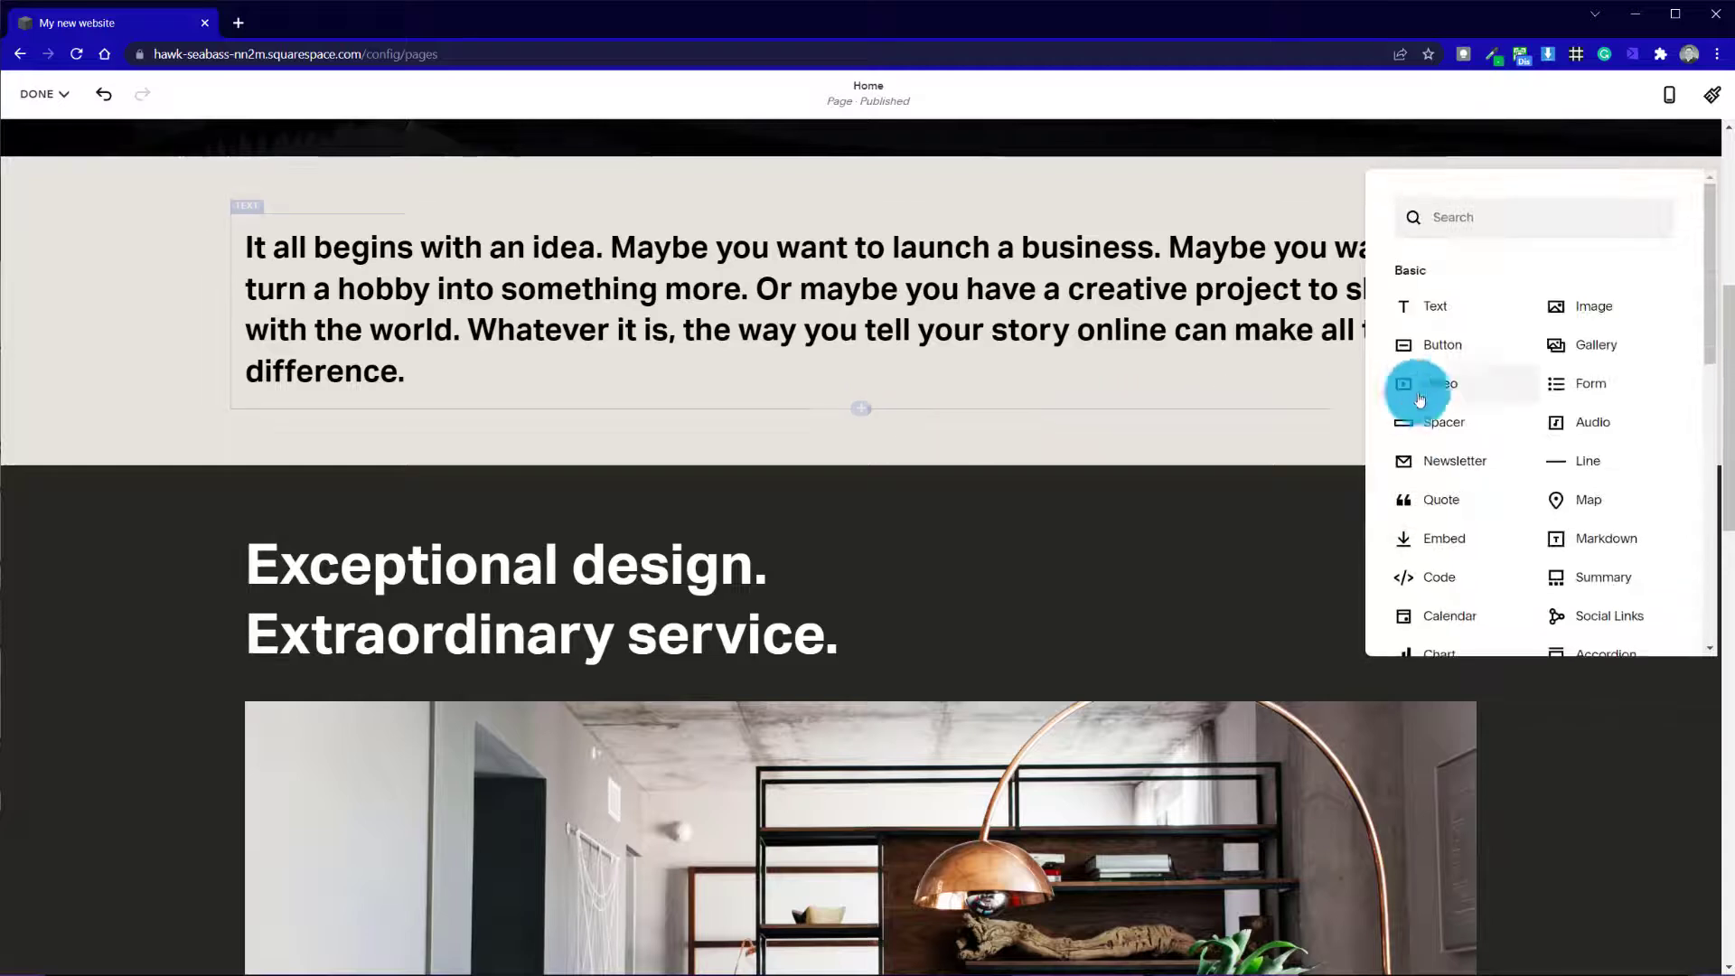
left_click(1581, 316)
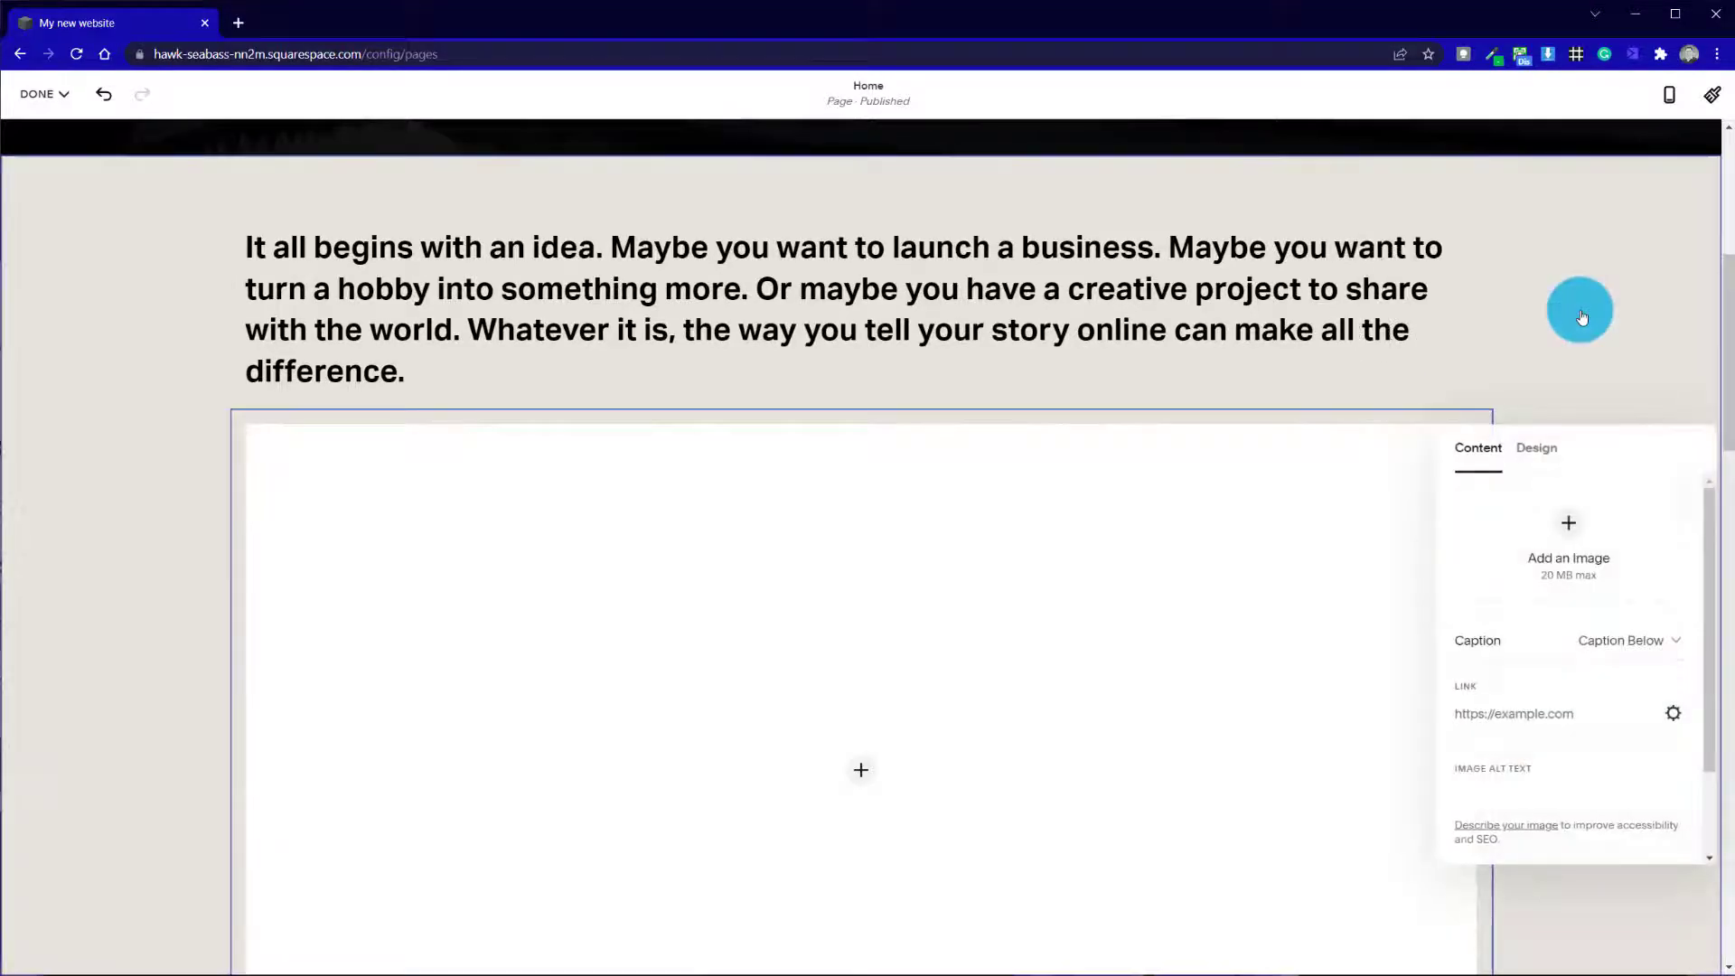
scroll(903, 759, "down", 5)
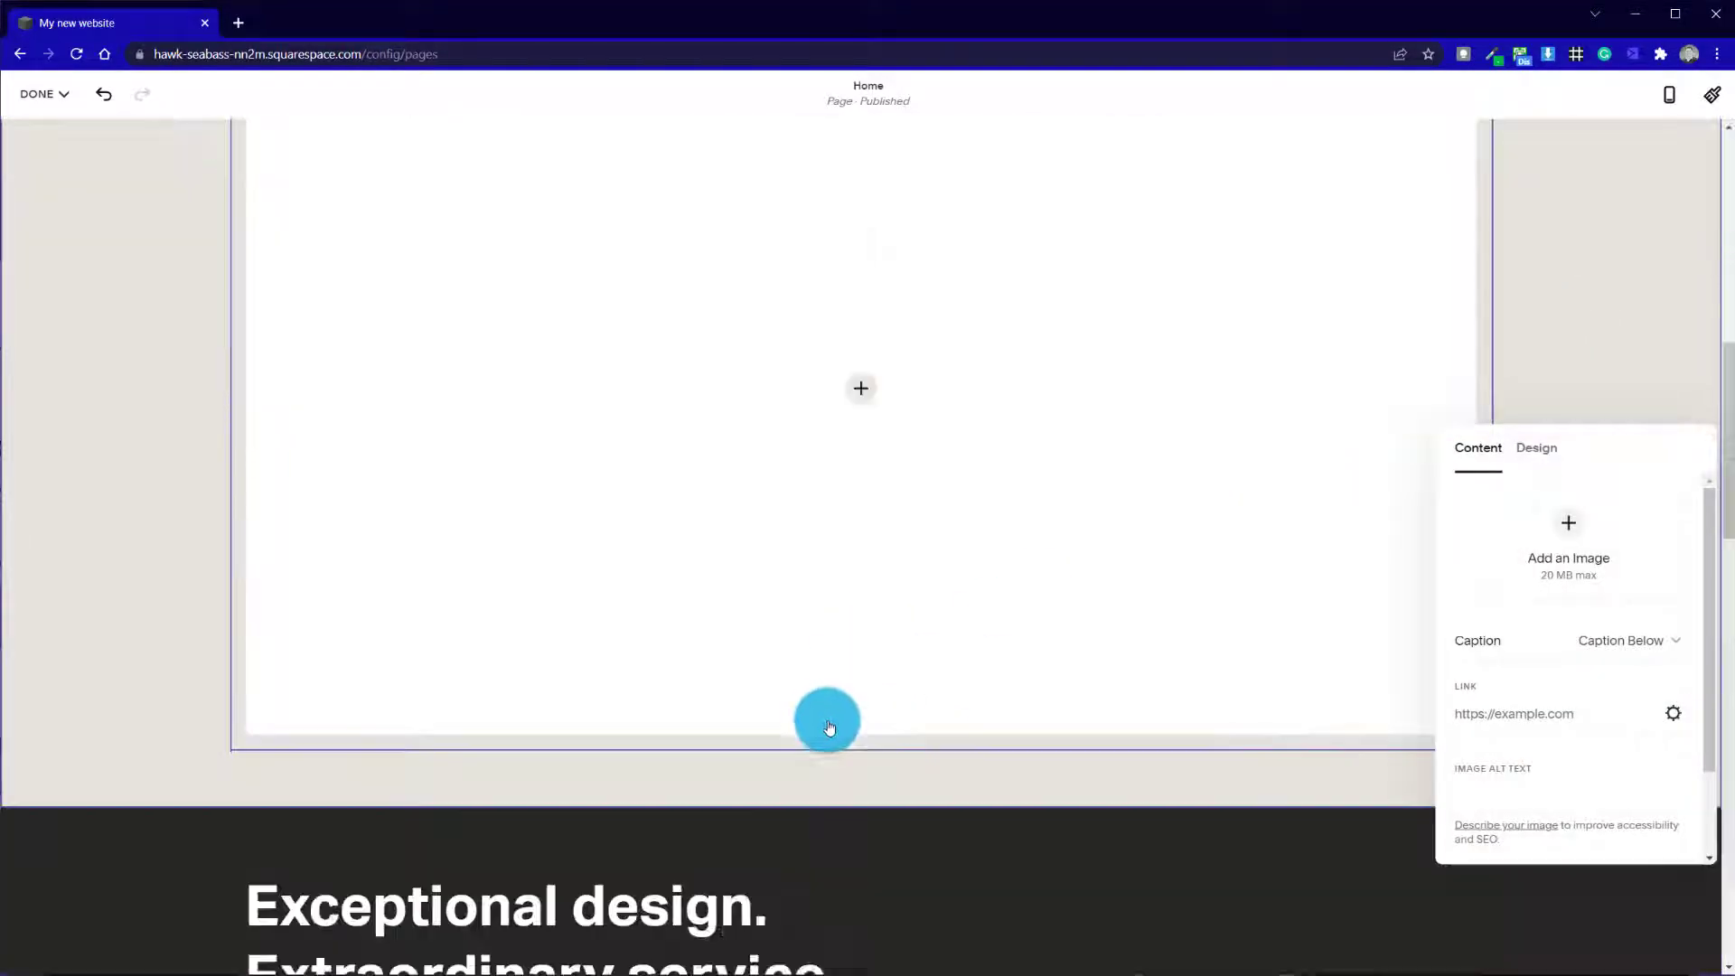
scroll(1011, 364, "up", 5)
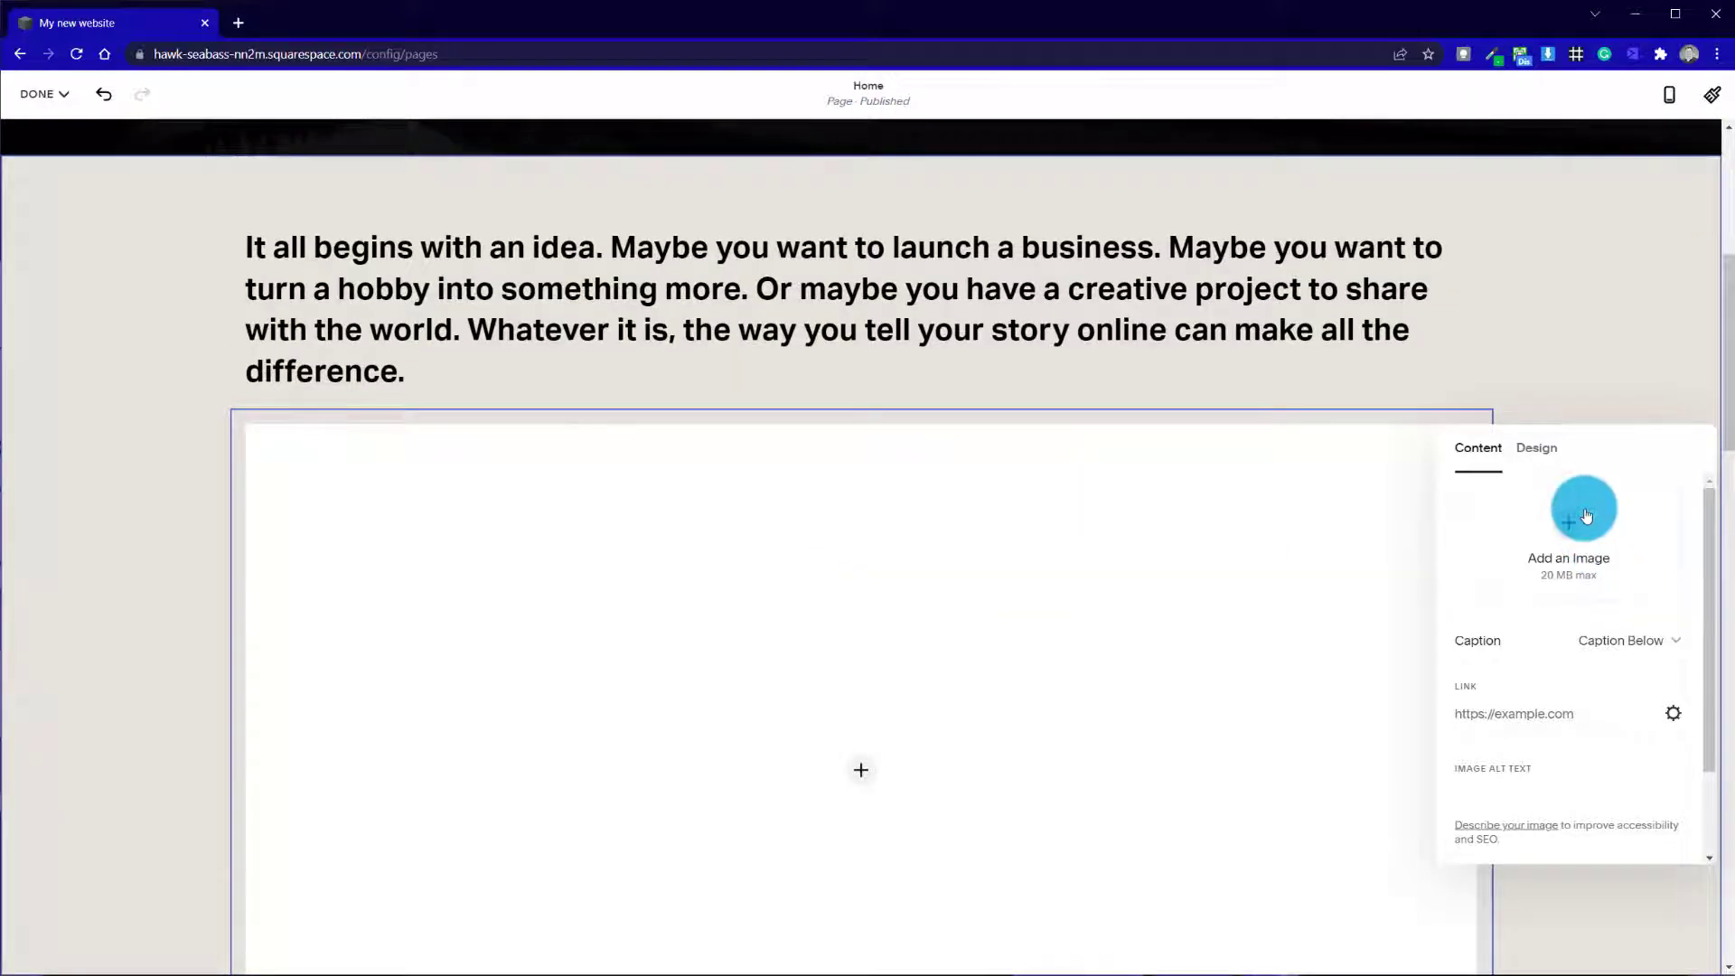
Fill the new image block with the free stock photo of a penguin group and close the image settings
left_click(1586, 516)
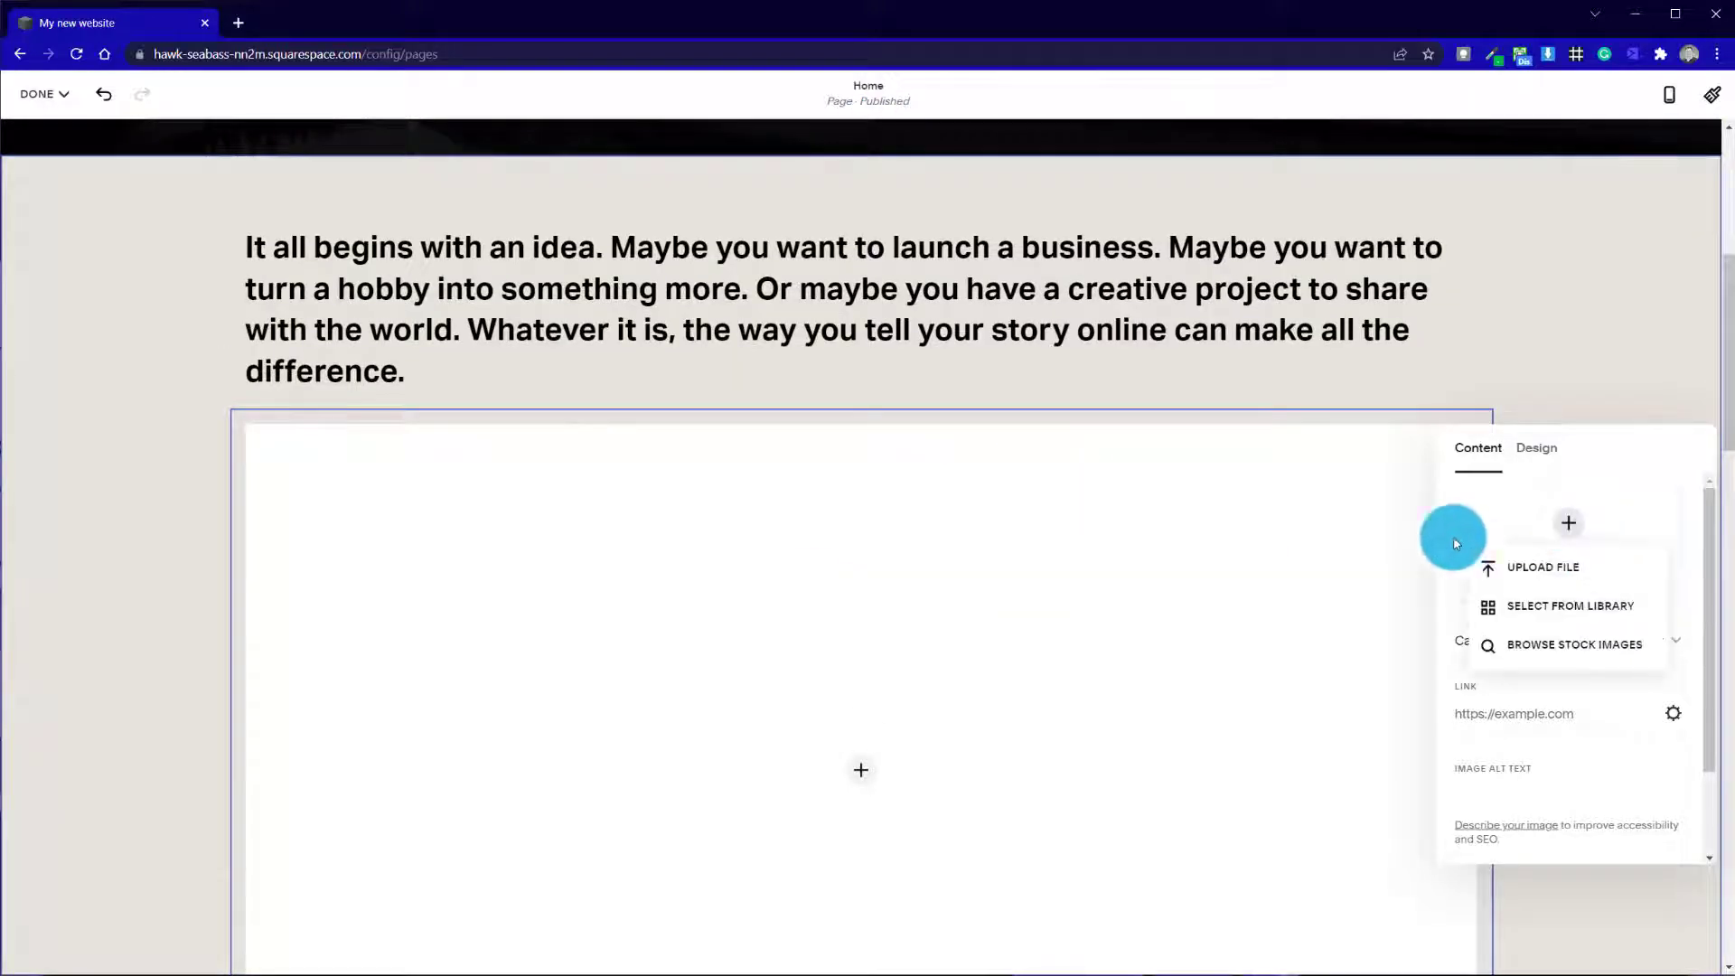
left_click(1592, 647)
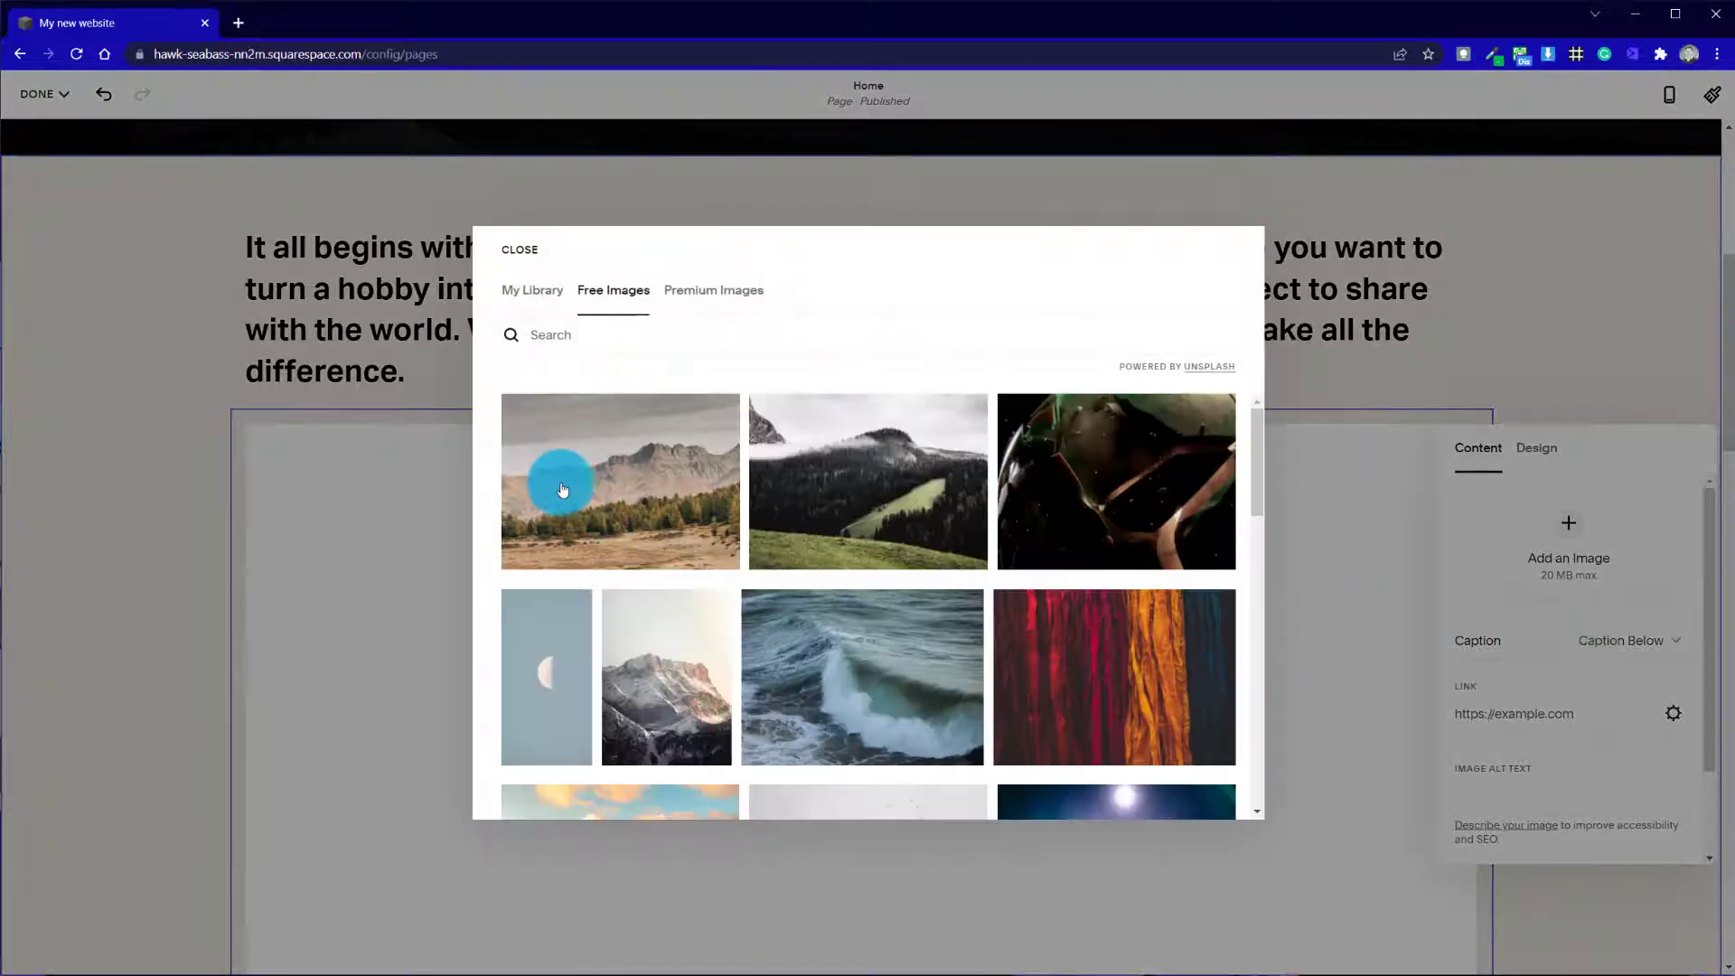
left_click_drag(1258, 476, 1252, 588)
left_click(813, 539)
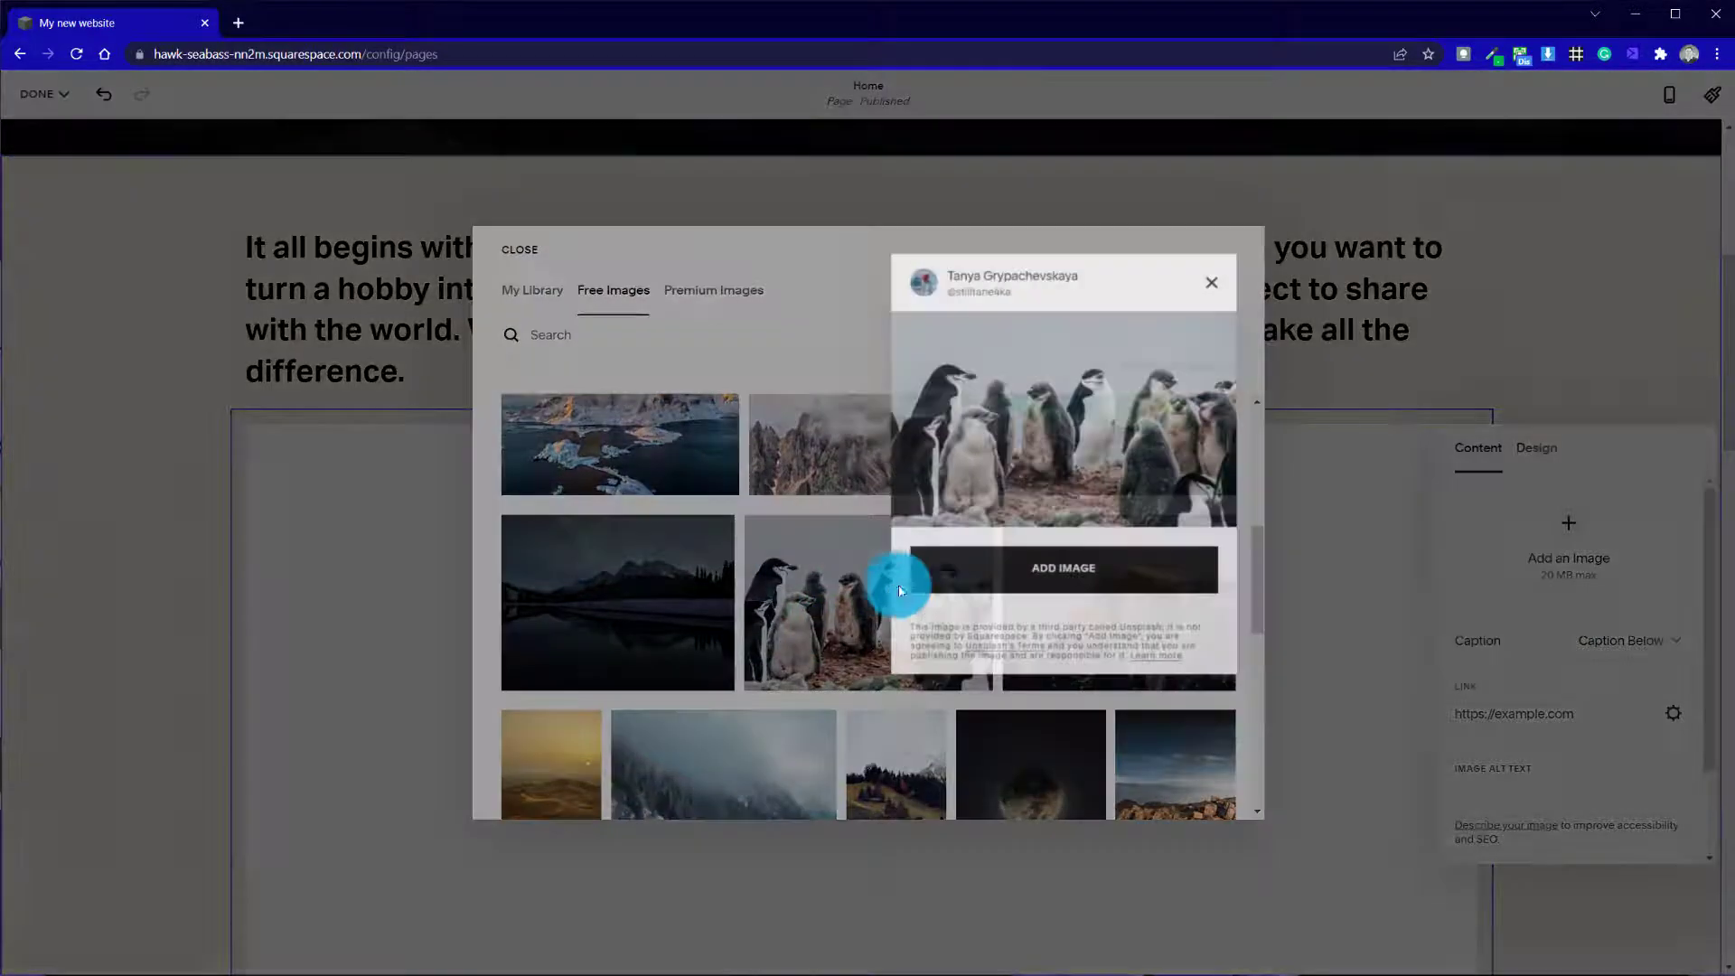
left_click(1173, 578)
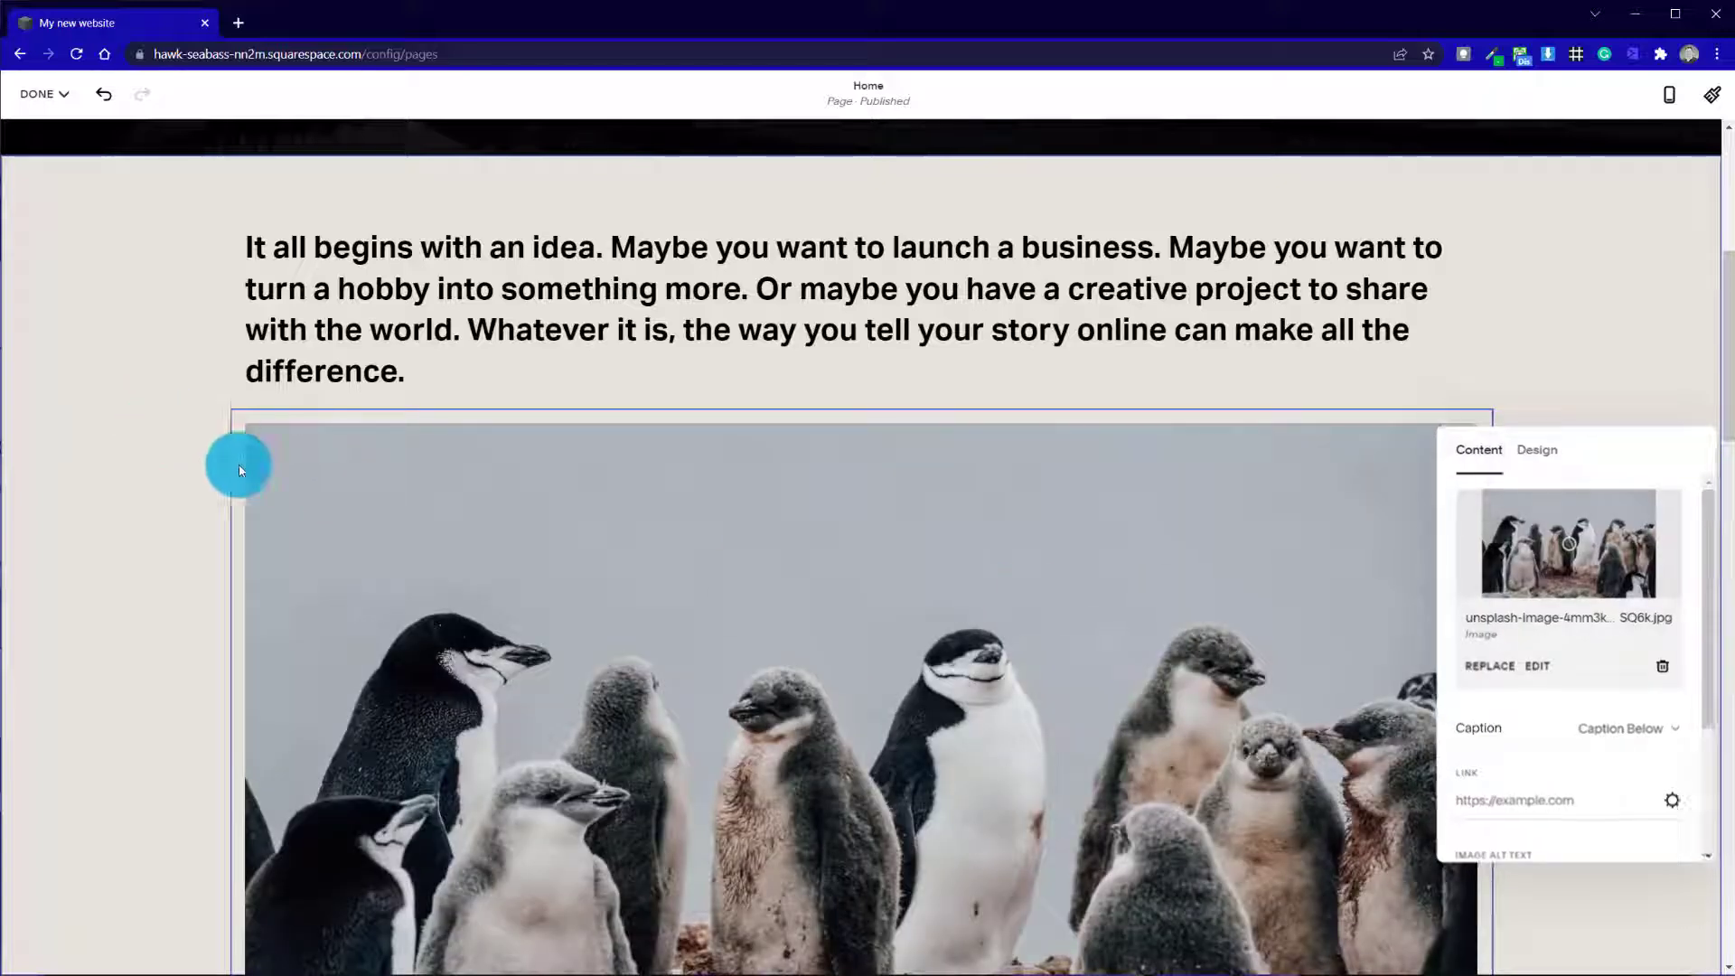
left_click(253, 470)
Try the penguin image to the right of, back below and above the "It all begins with an idea" paragraph
left_click_drag(693, 647, 1163, 285)
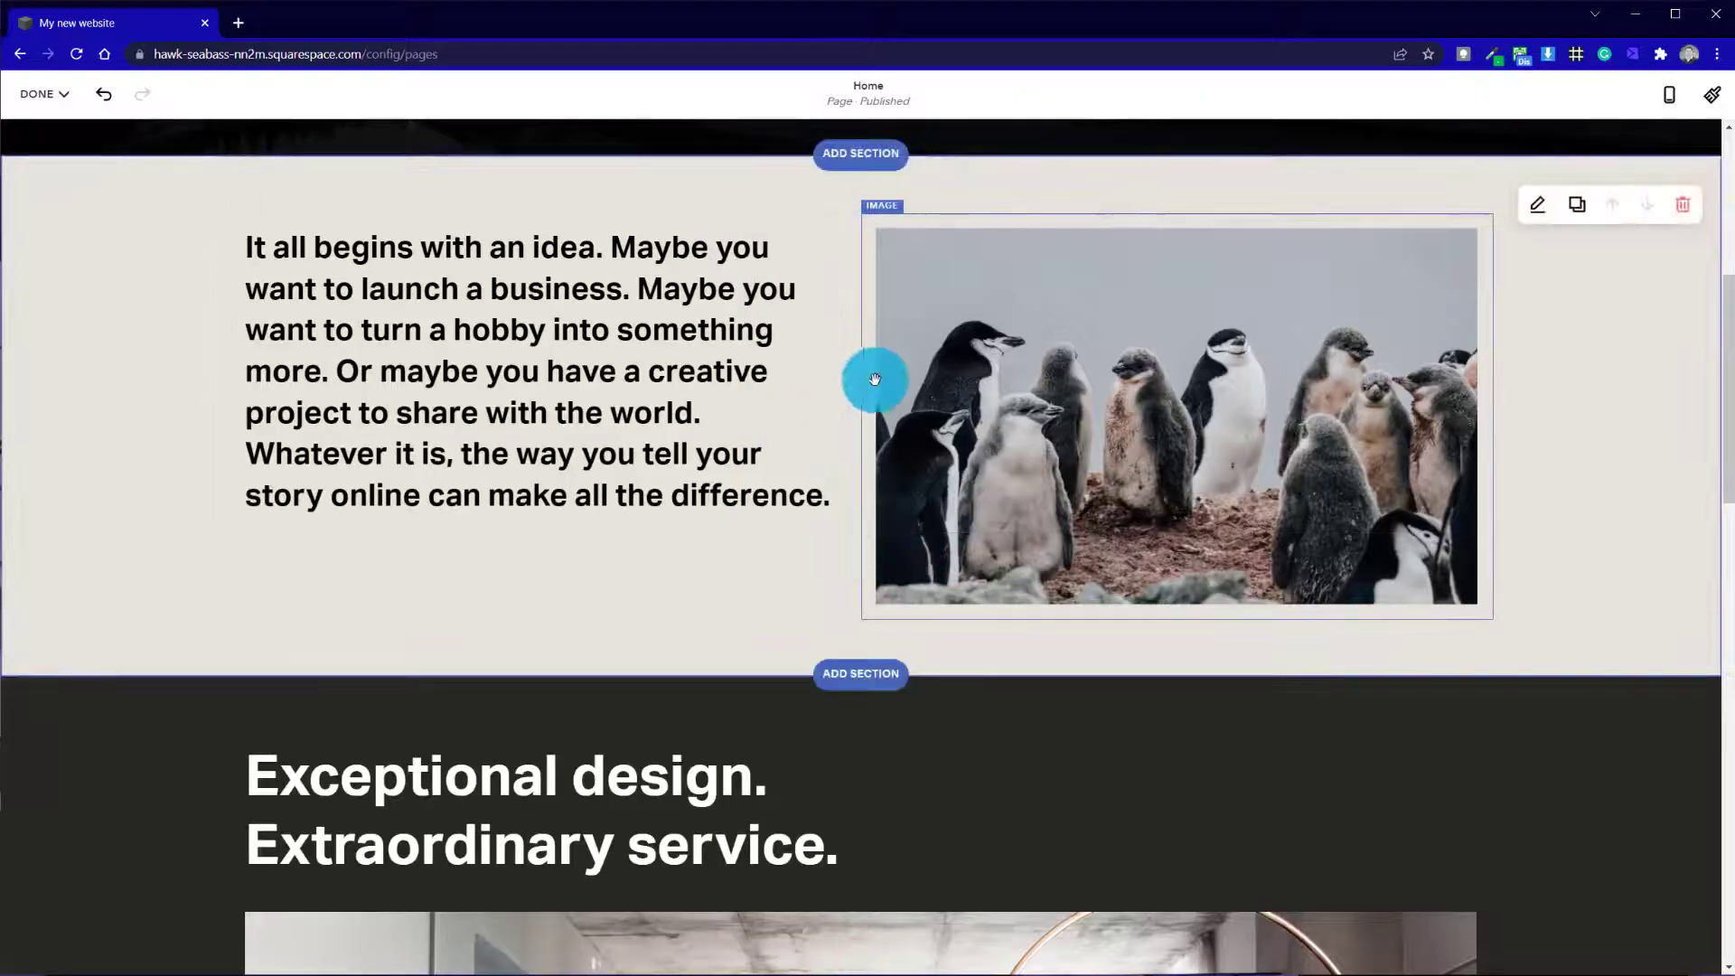
left_click_drag(1069, 329, 741, 573)
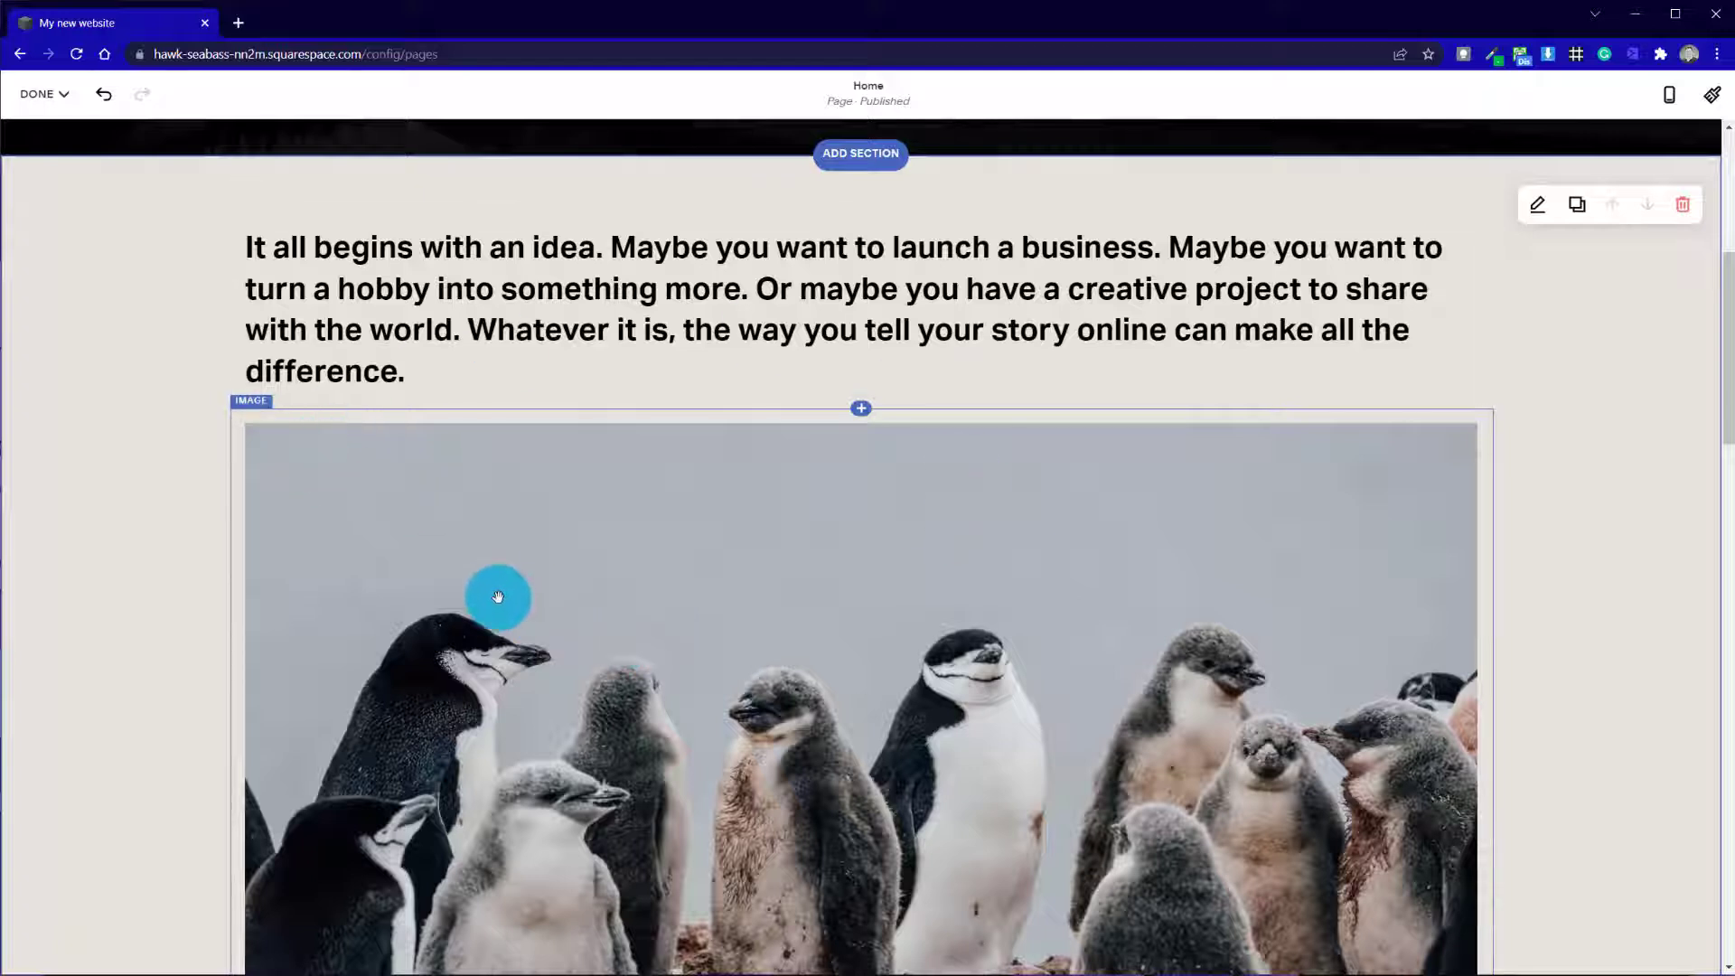
left_click_drag(464, 536, 732, 441)
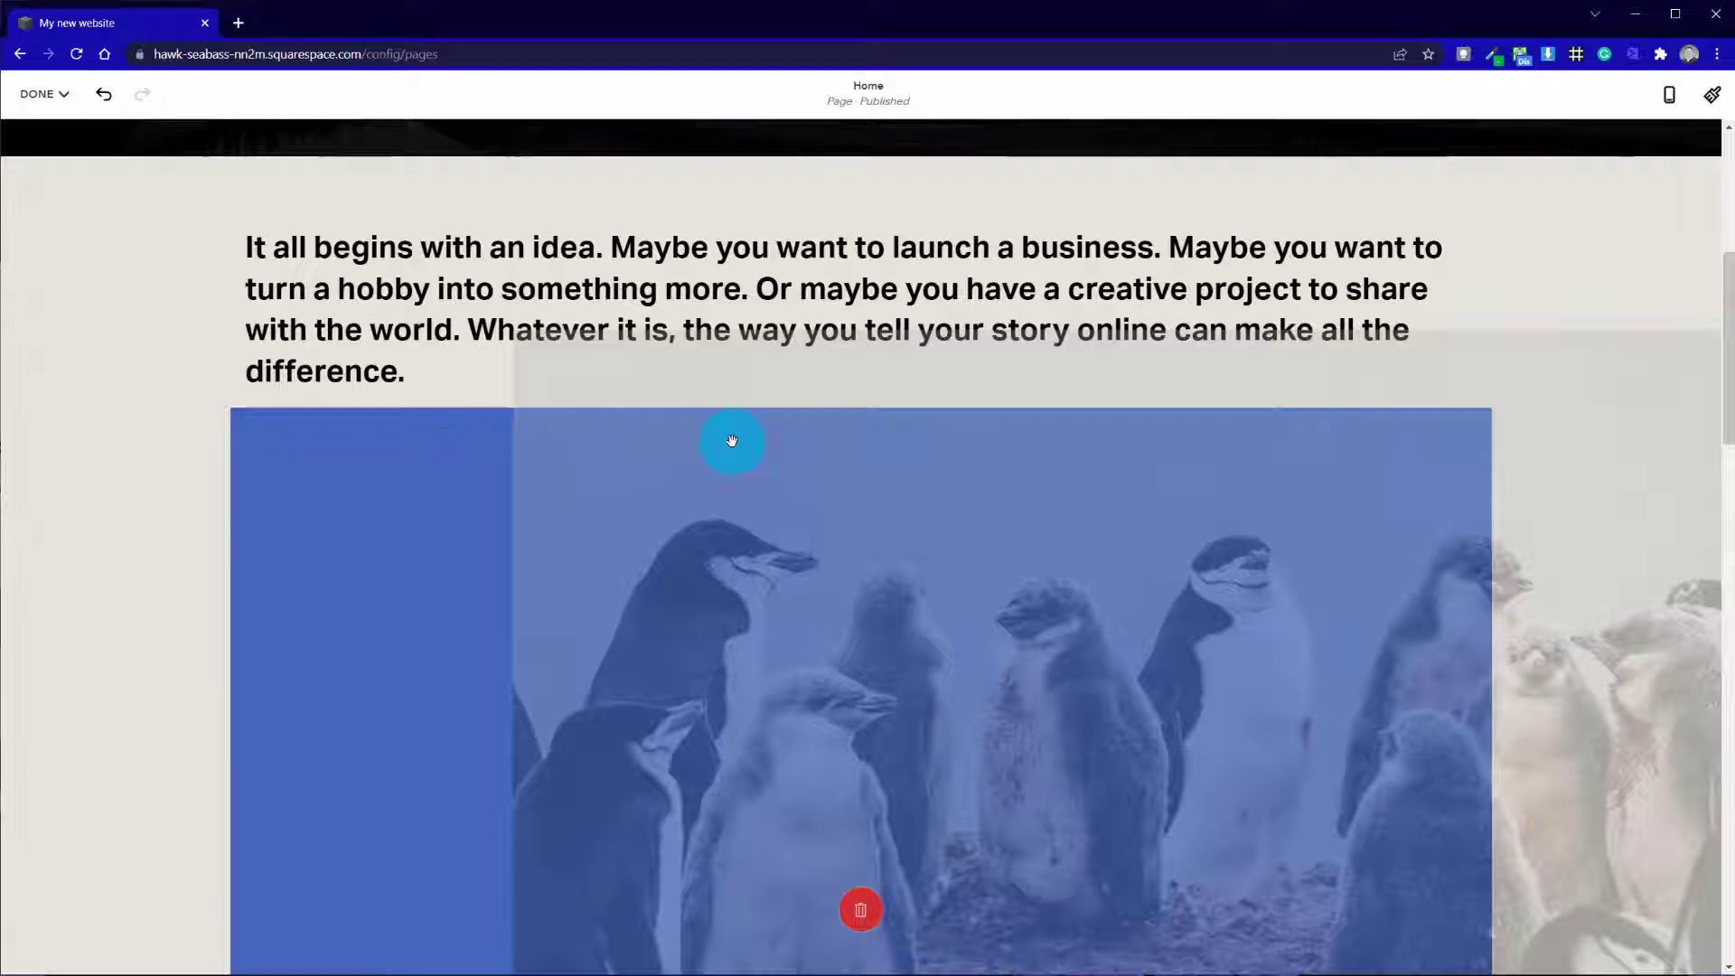
left_click_drag(732, 441, 859, 224)
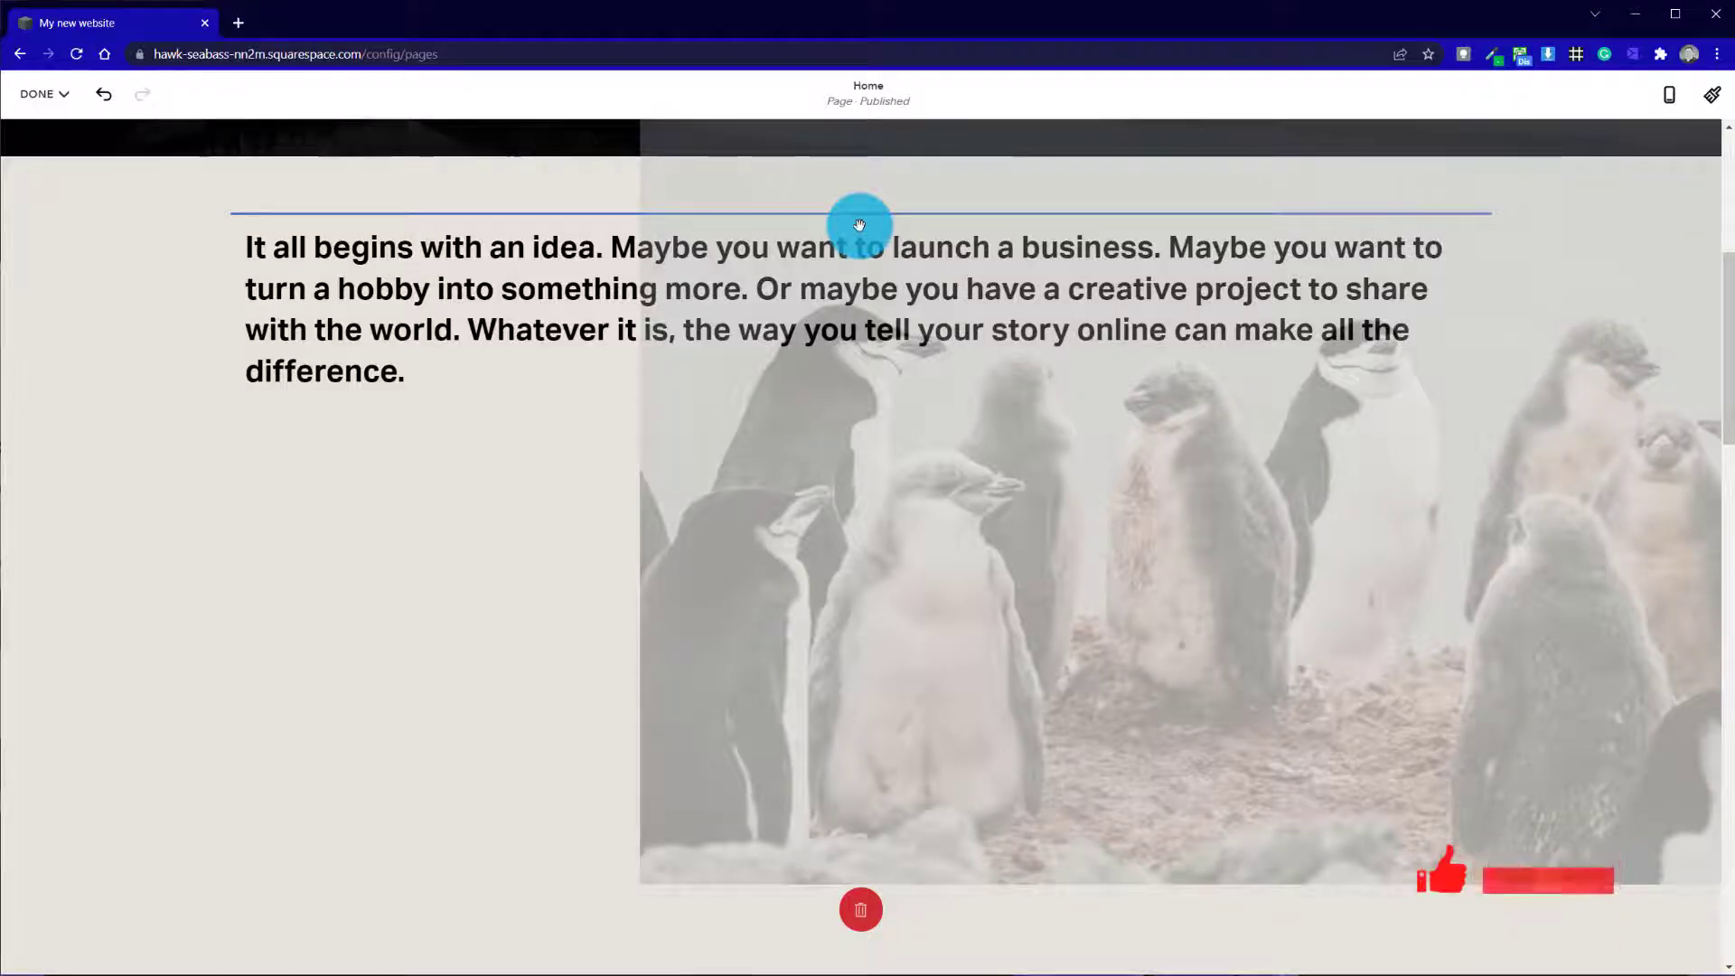
left_click_drag(860, 224, 863, 220)
scroll(800, 414, "down", 5)
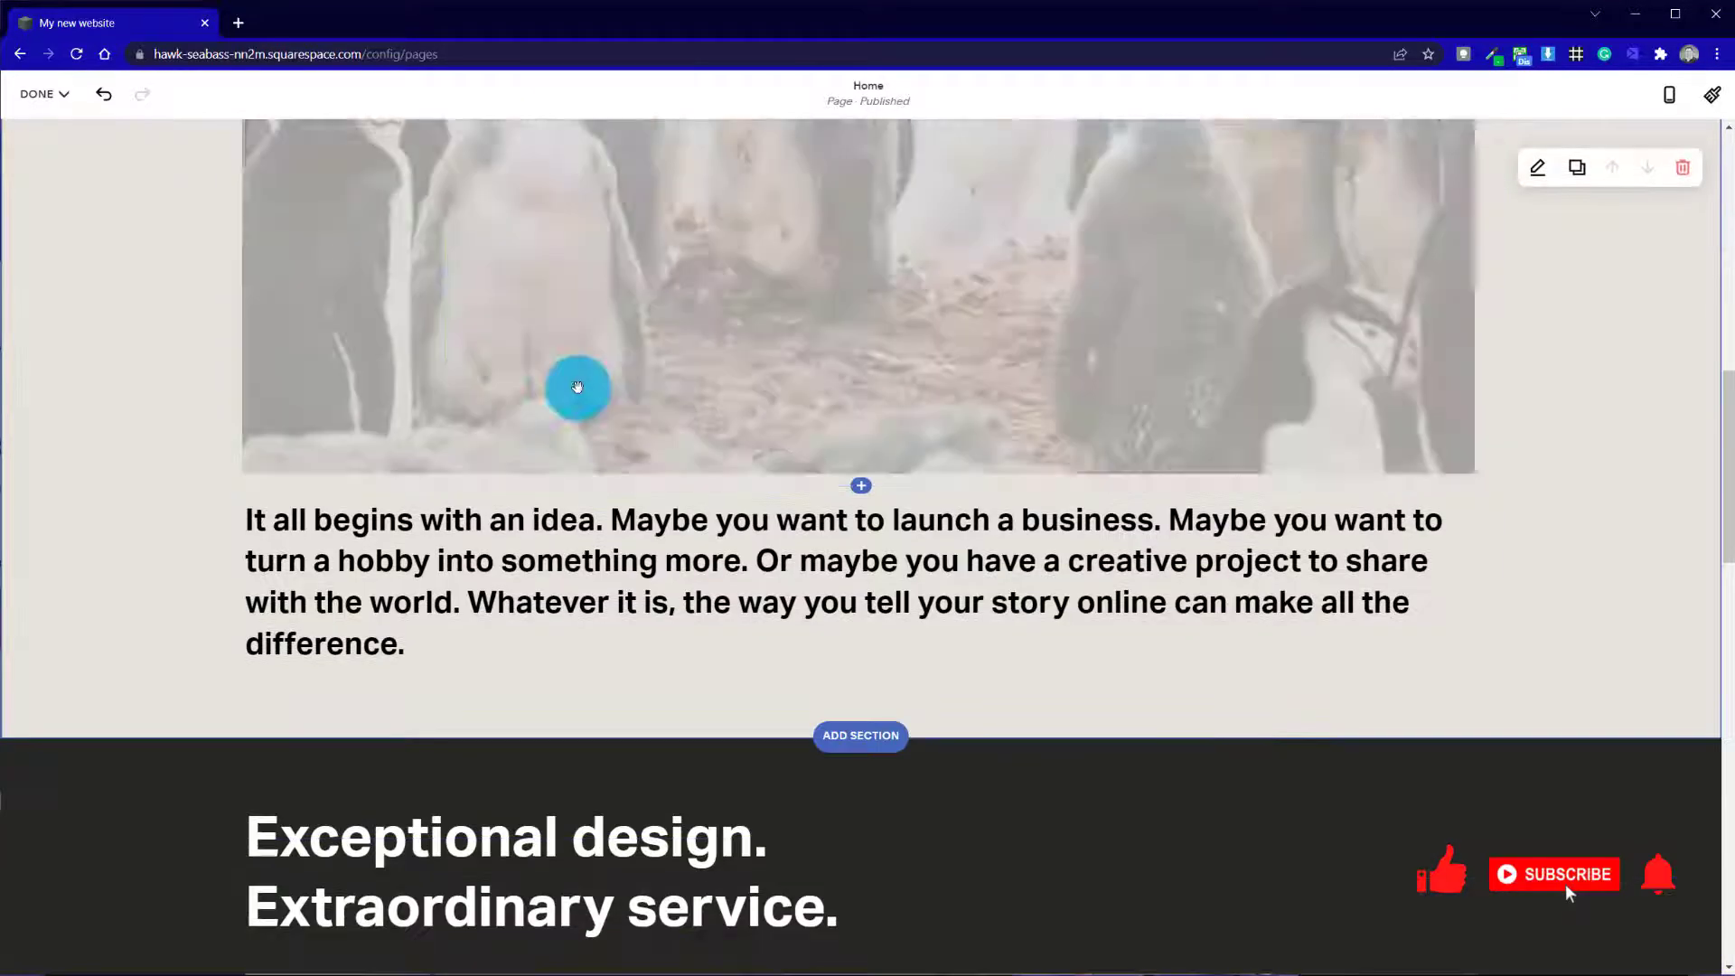
Try the penguin image to the left of the paragraph, with the image column first widened and then narrowed
left_click_drag(577, 386, 542, 446)
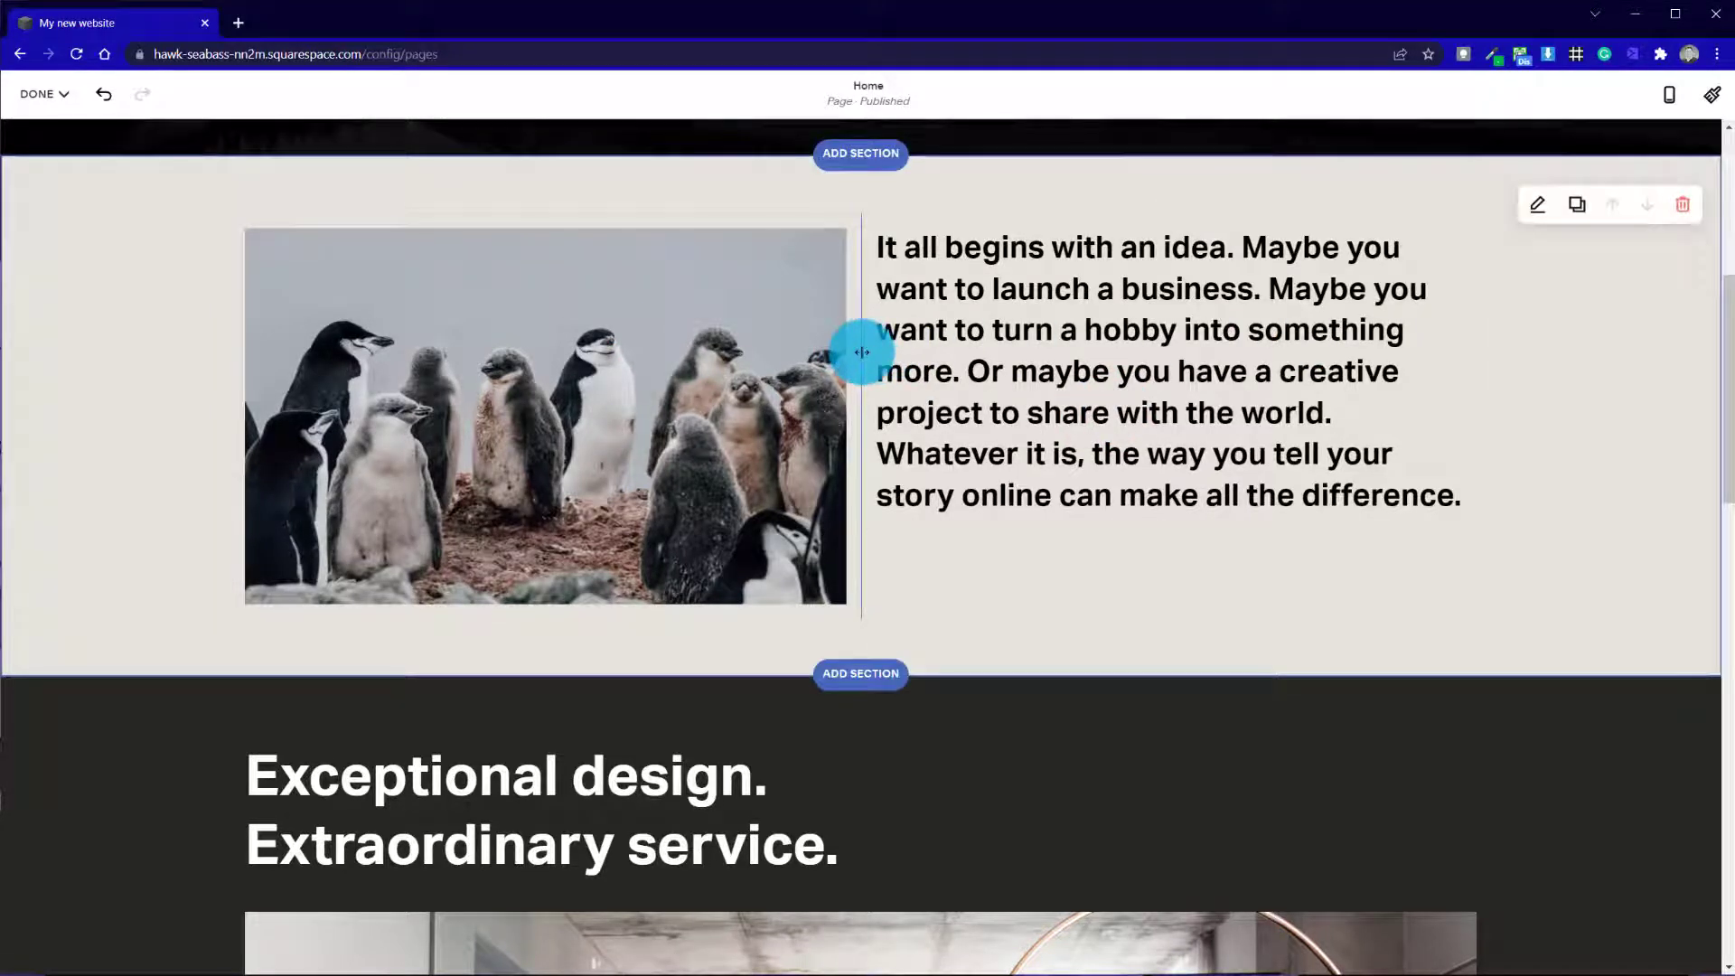
left_click_drag(862, 352, 1305, 352)
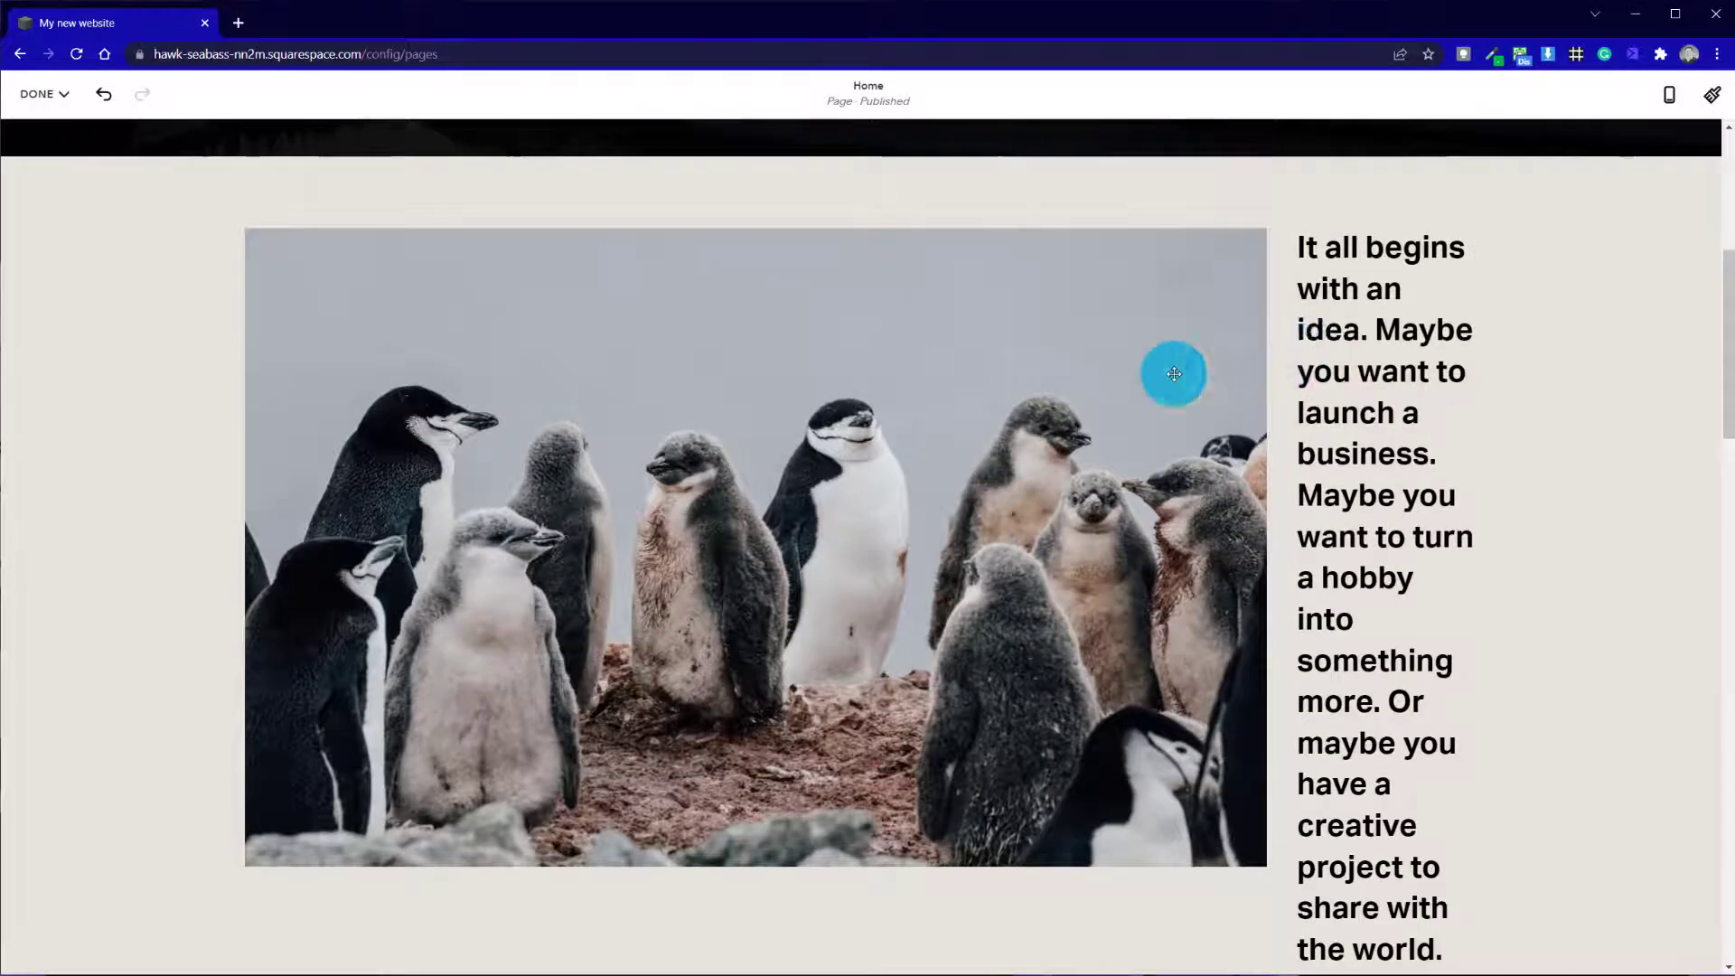
left_click_drag(1174, 373, 794, 378)
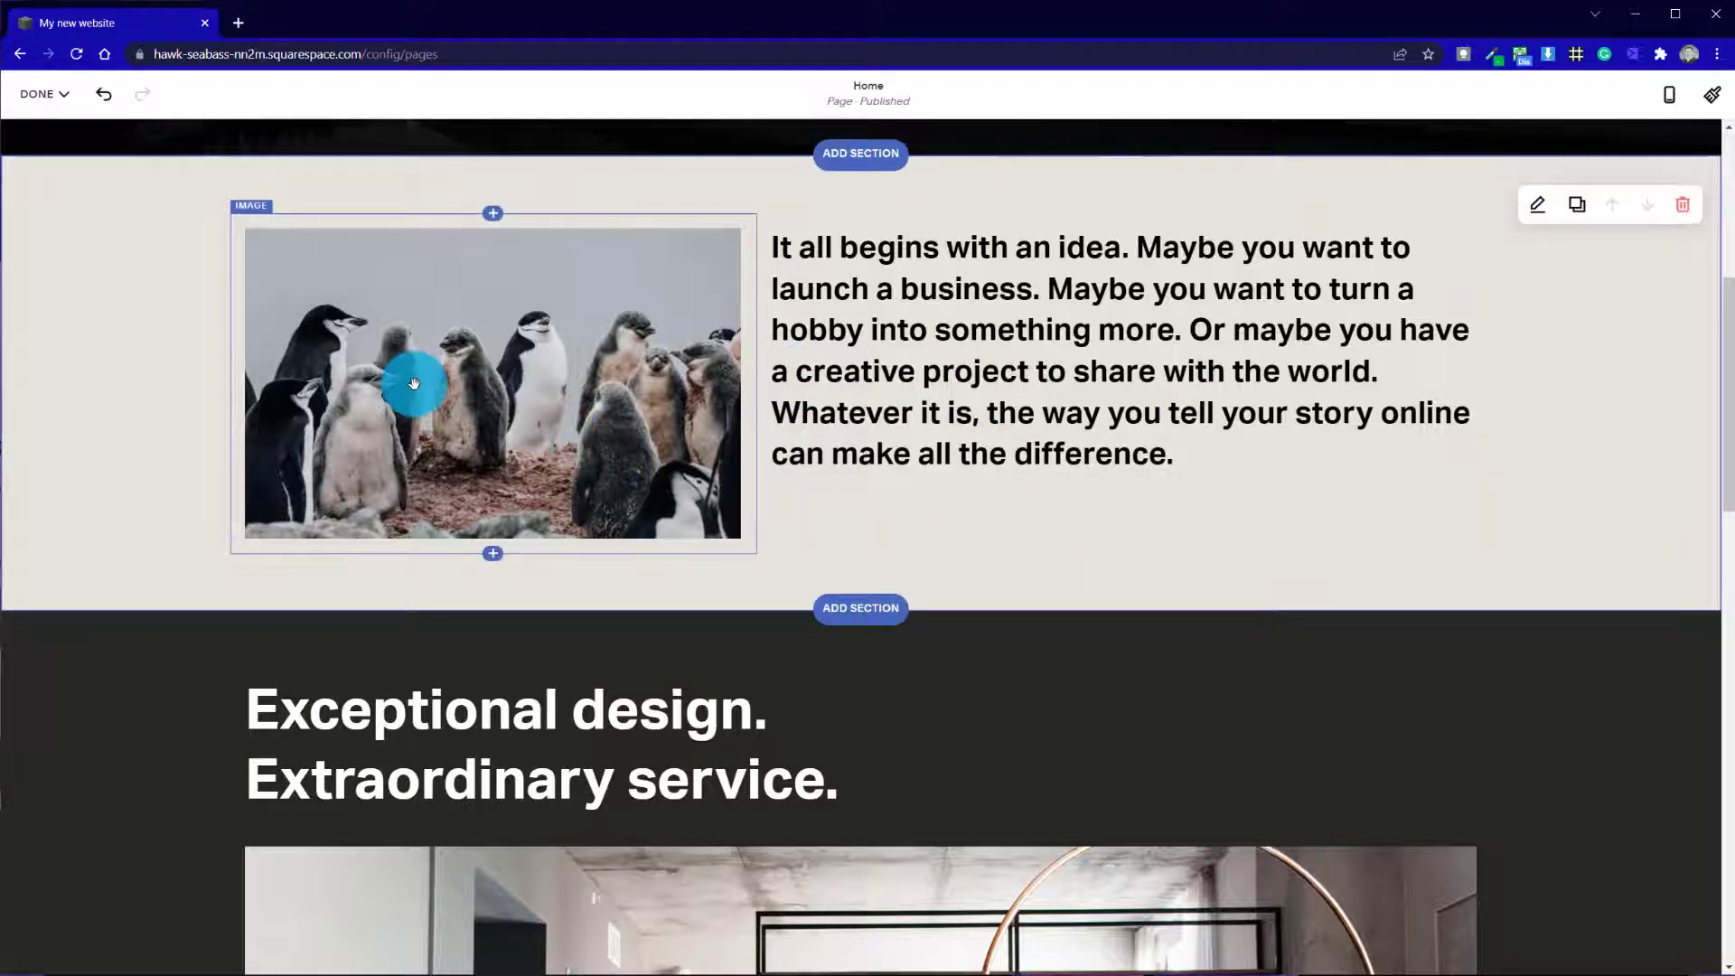
Move the penguin image to the right of the "It all begins with an idea" paragraph as a two-column layout
left_click_drag(511, 383, 1464, 368)
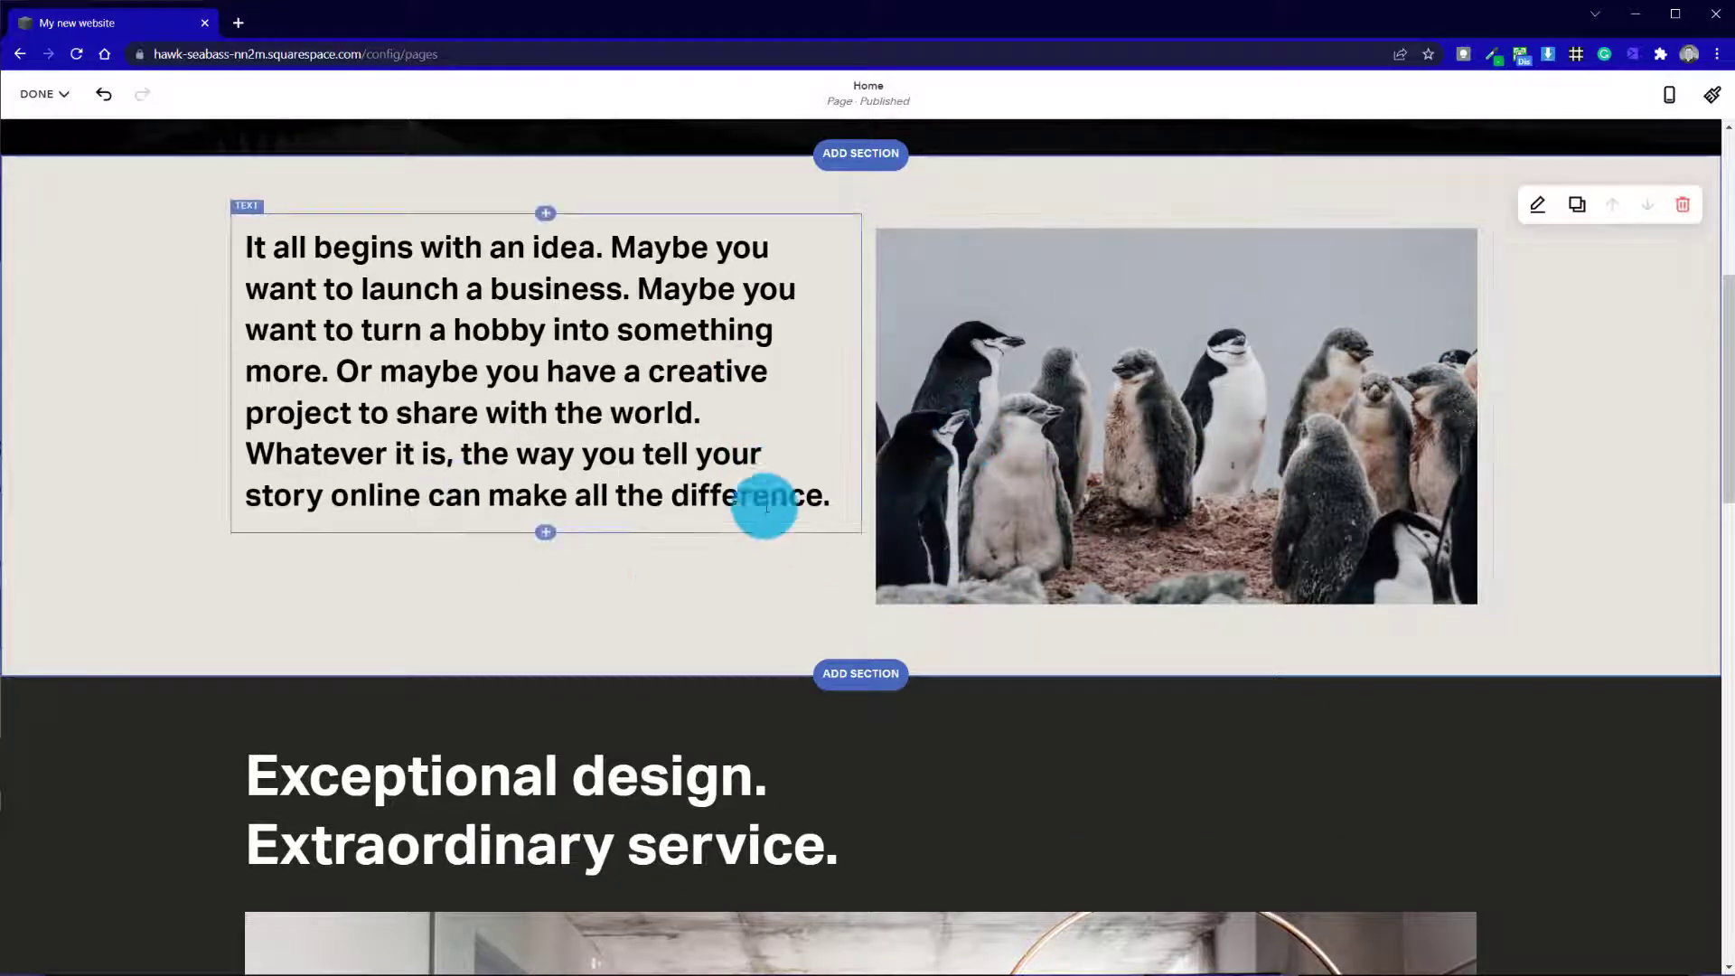
Float the penguin image at the right within the "It all begins with an idea" text block and add two Lorem ipsum paragraphs below the text
left_click_drag(1147, 425, 720, 311)
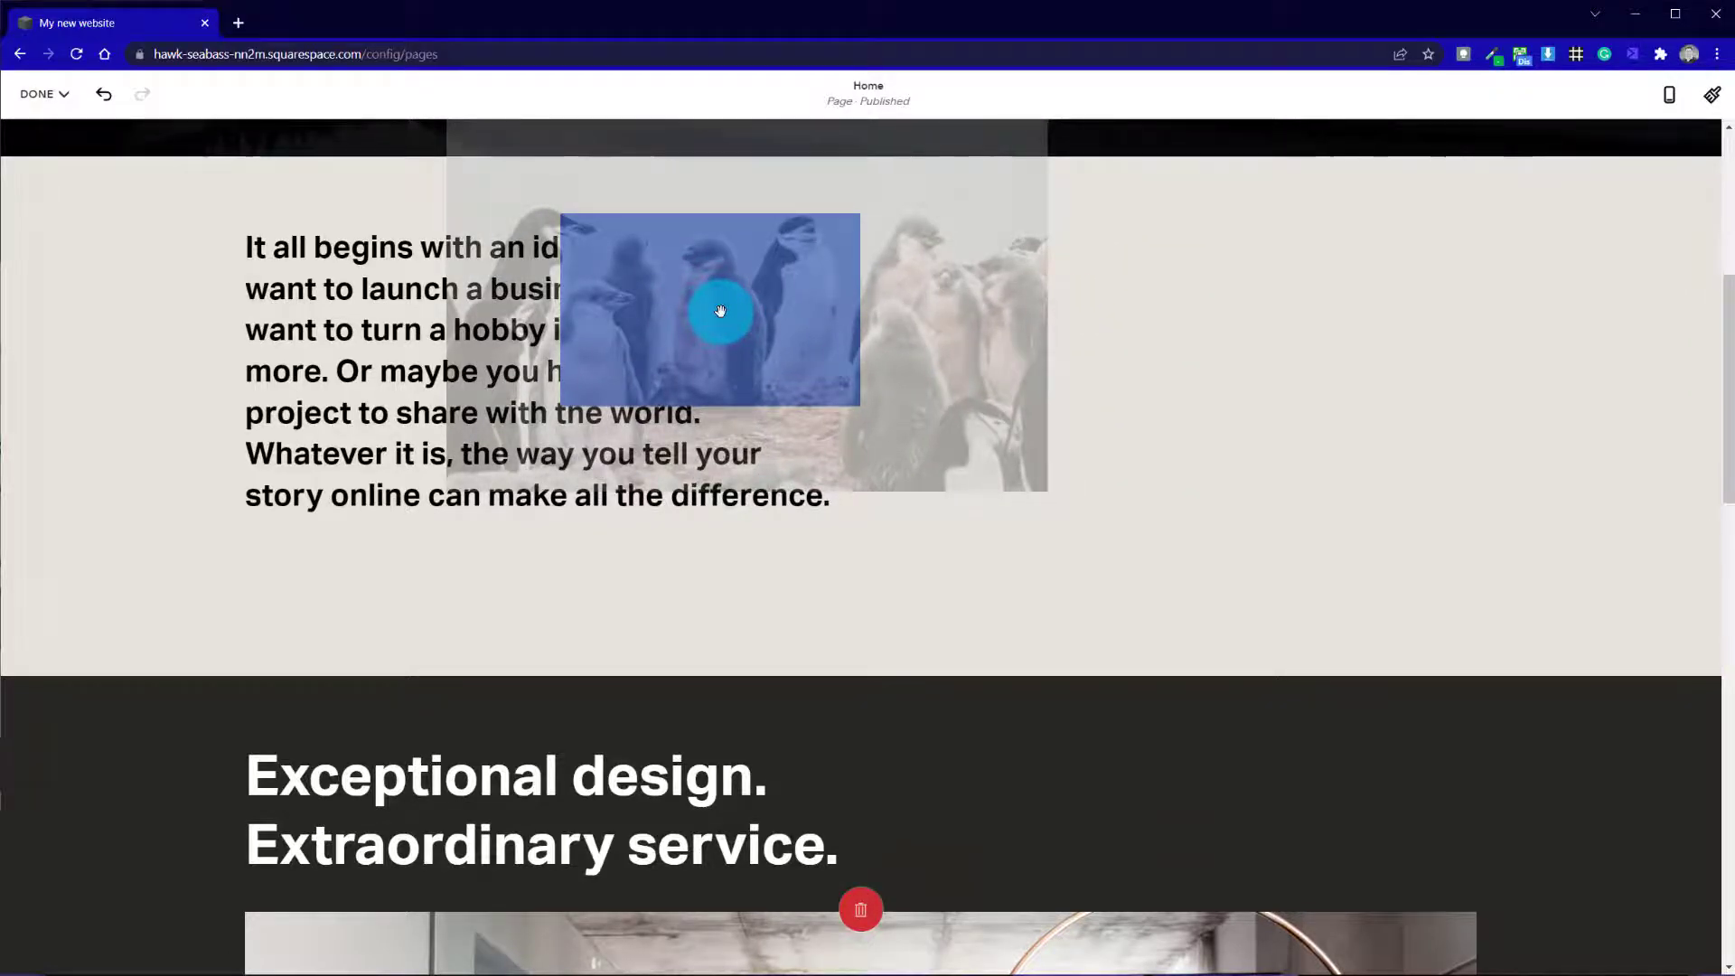
left_click_drag(721, 311, 720, 311)
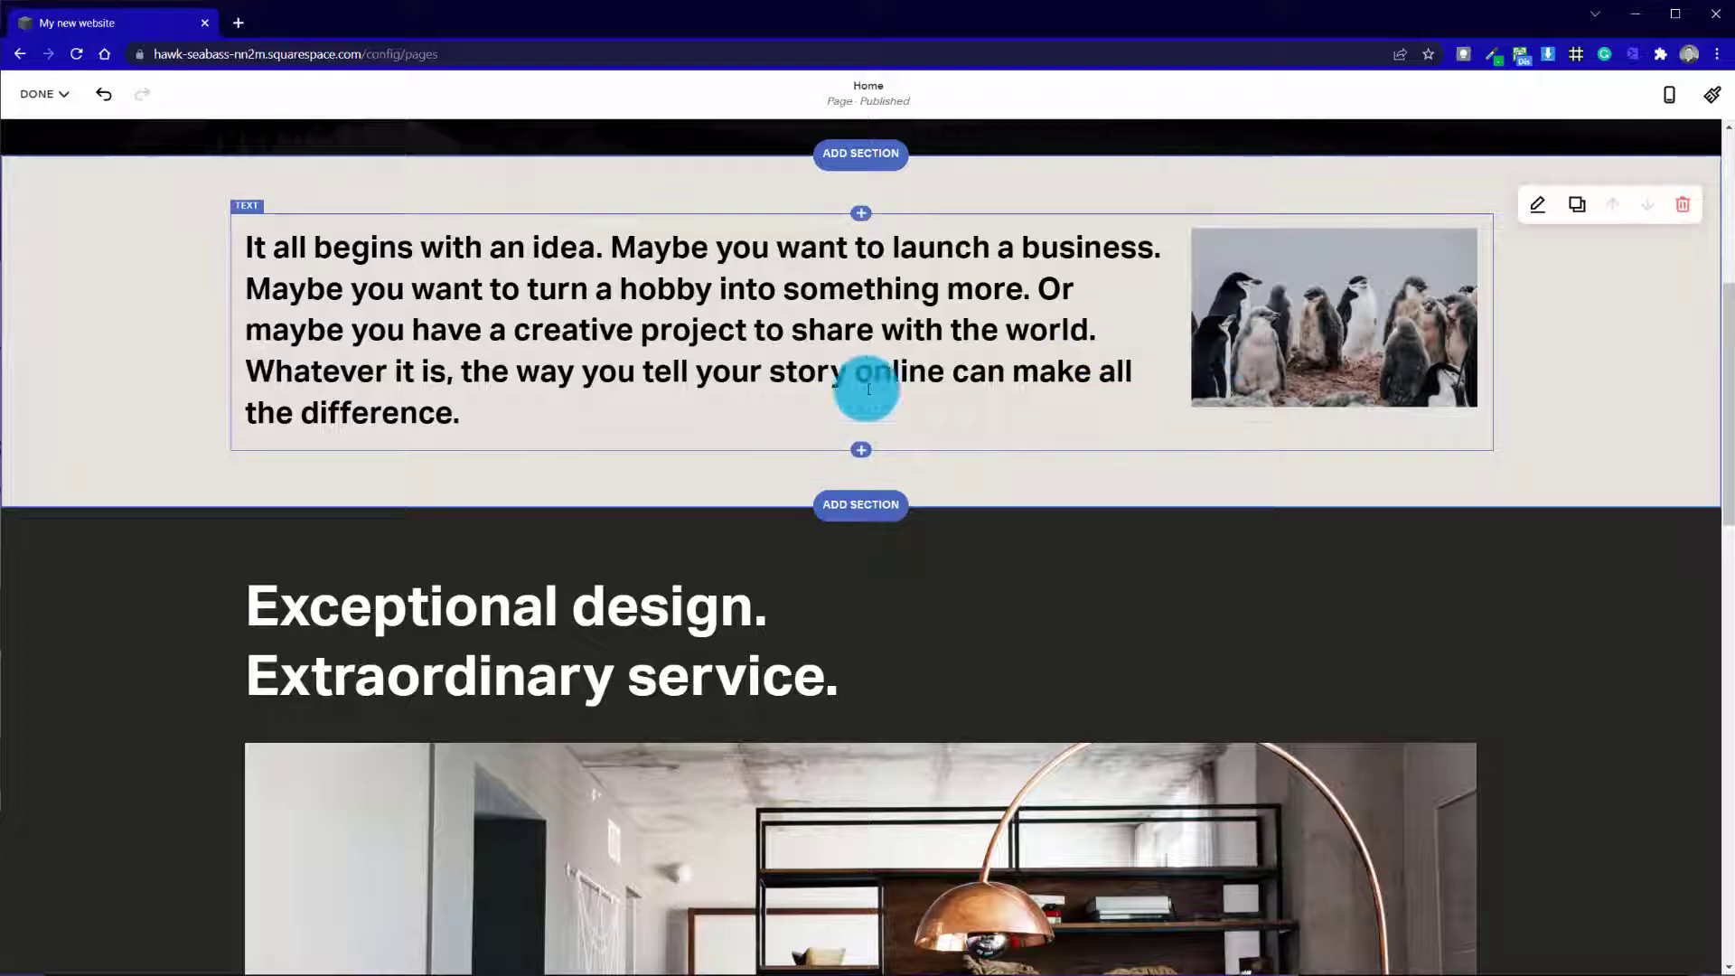
left_click(589, 402)
key("Return")
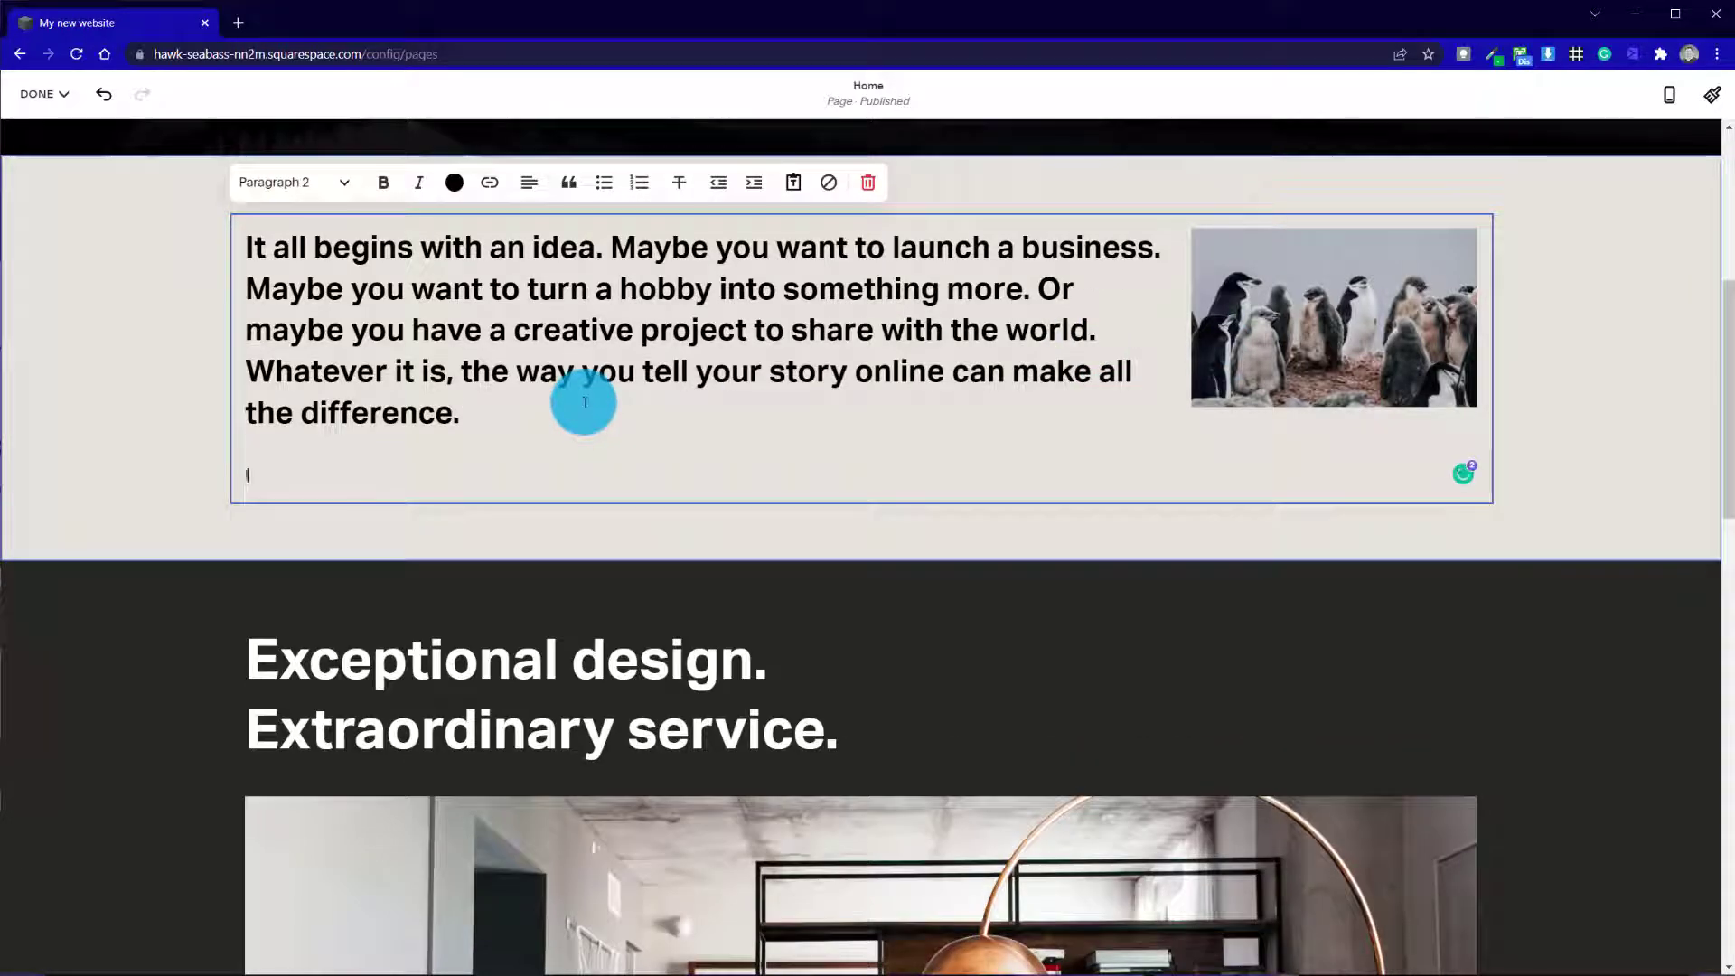
type(";li")
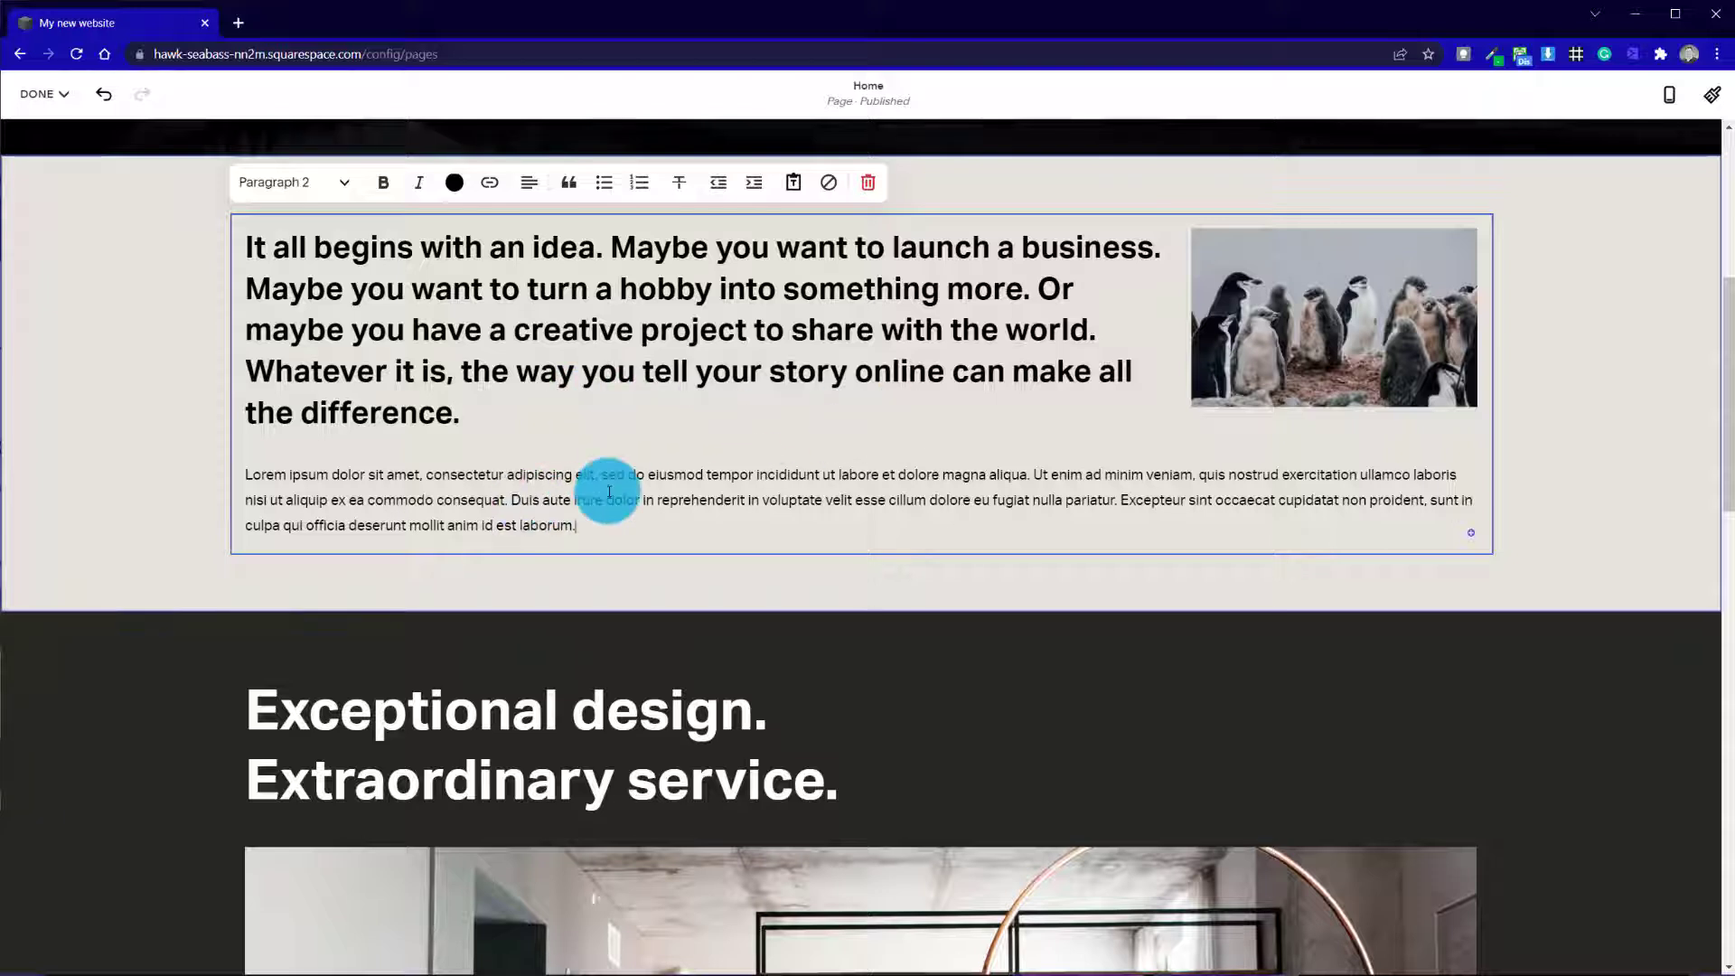
key("Return")
type(";li")
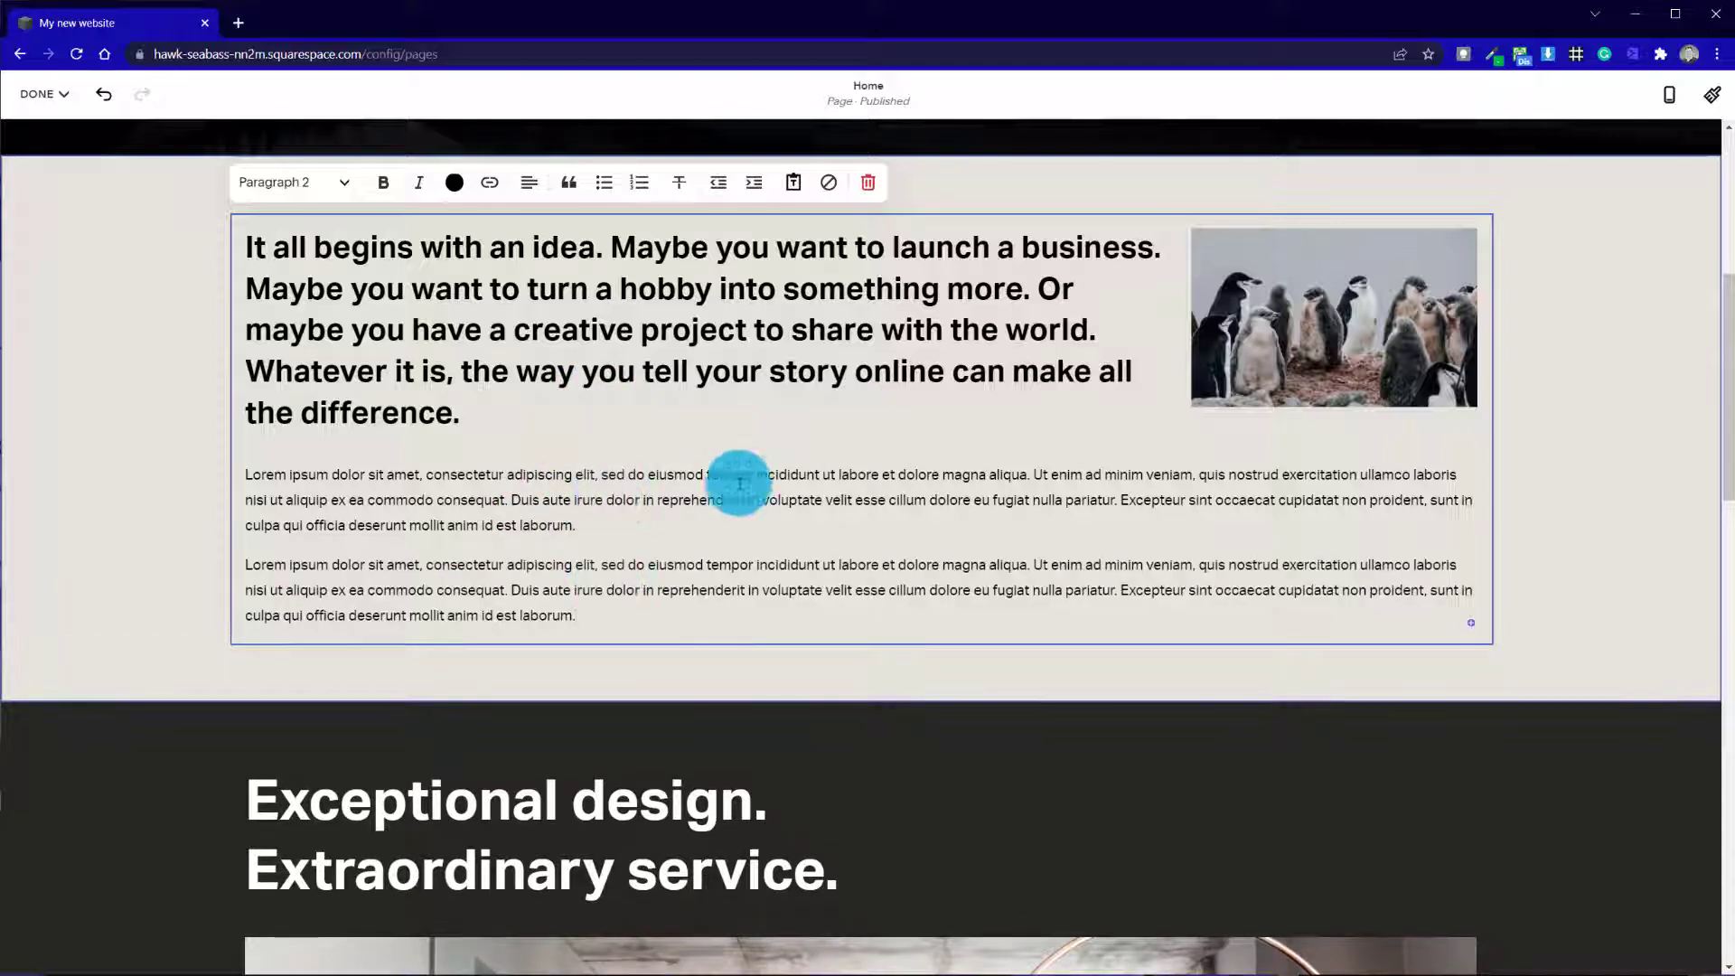
Widen the floated penguin image toward the middle of the text block so the text wraps around it
left_click(1270, 319)
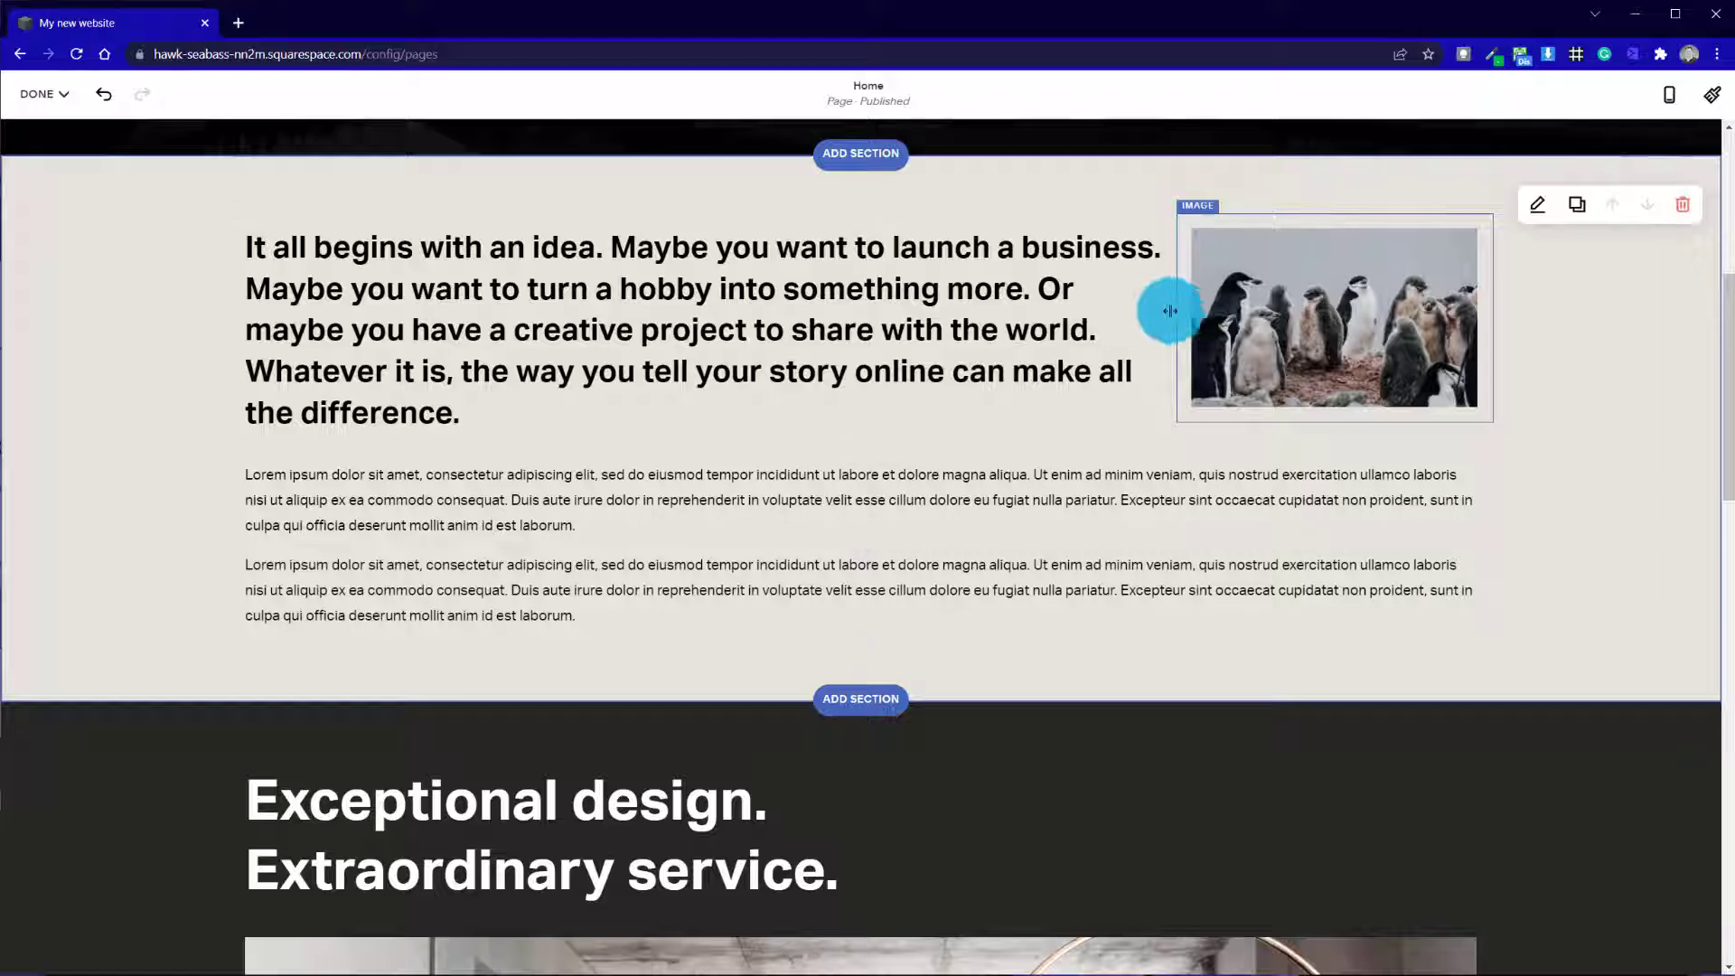
left_click_drag(1170, 311, 1012, 340)
left_click(1168, 321)
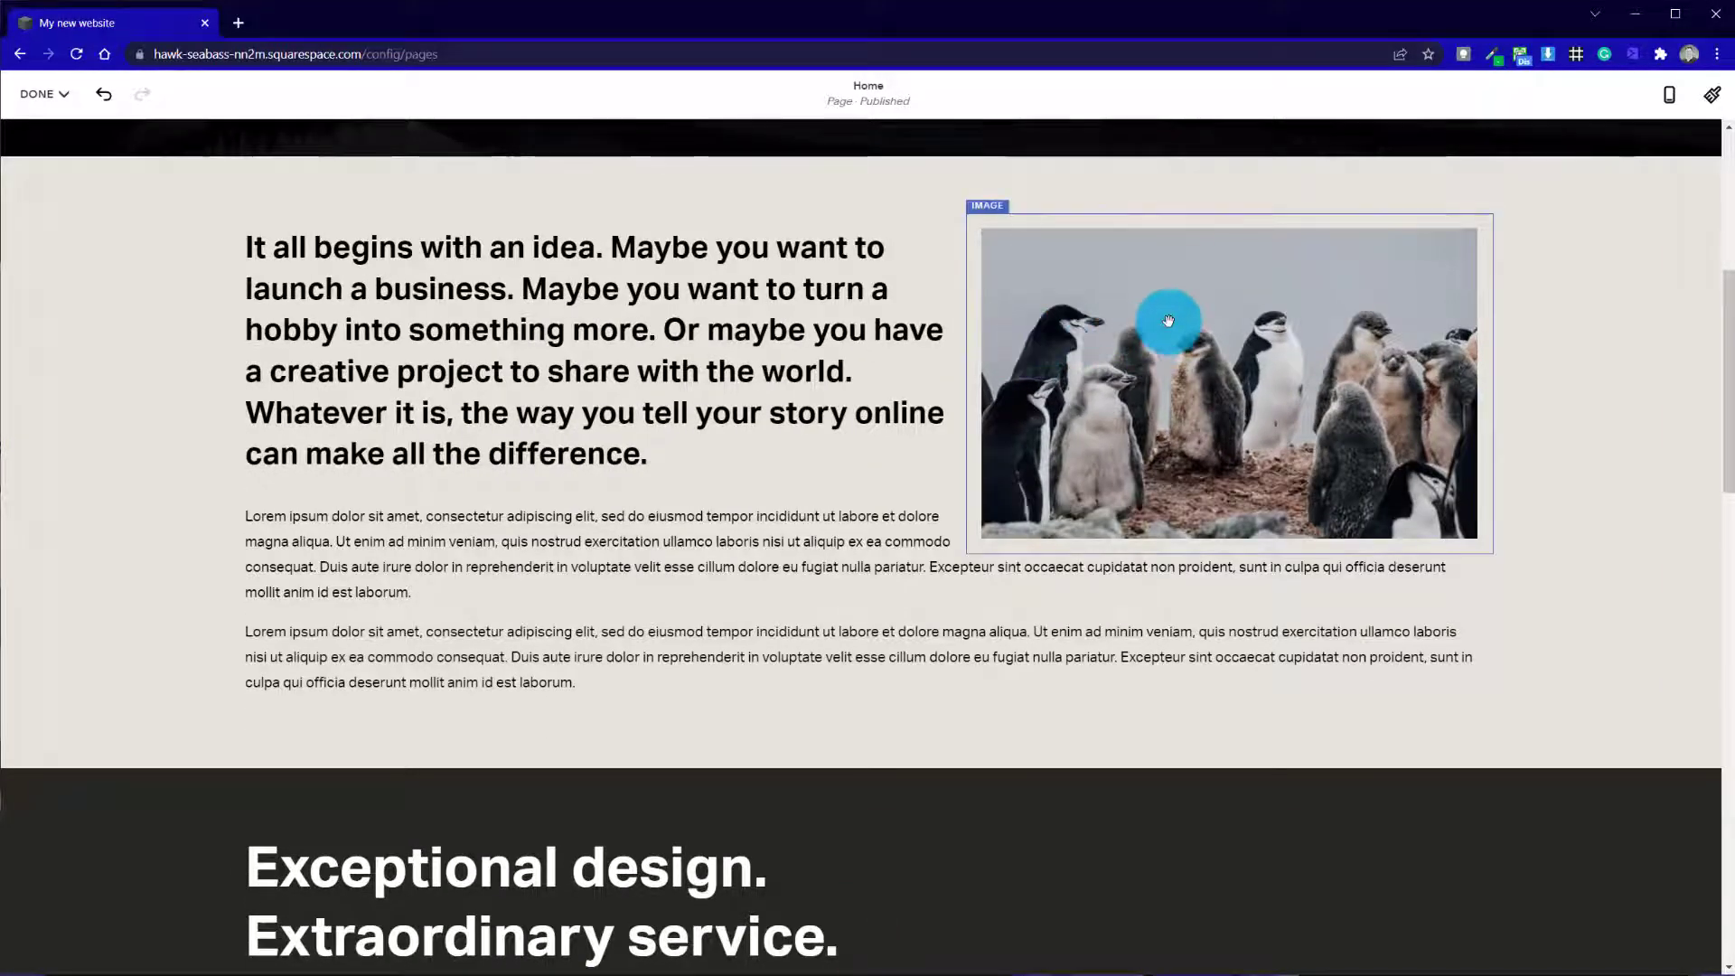
left_click(1125, 495)
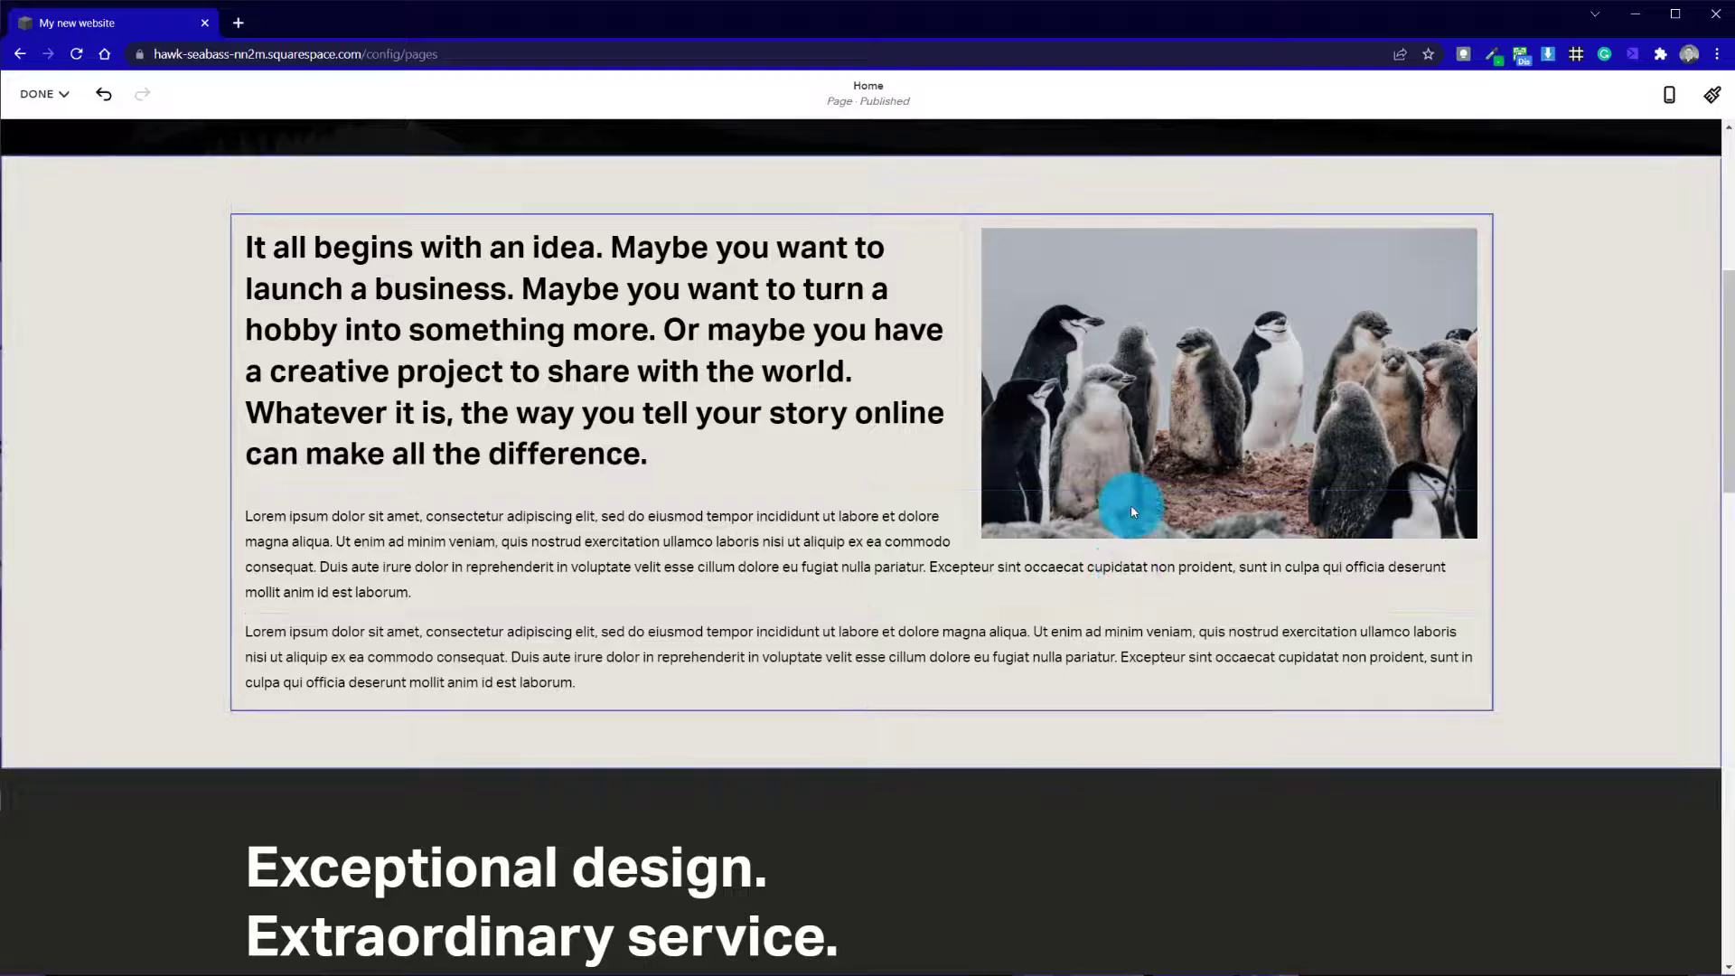
left_click(1560, 458)
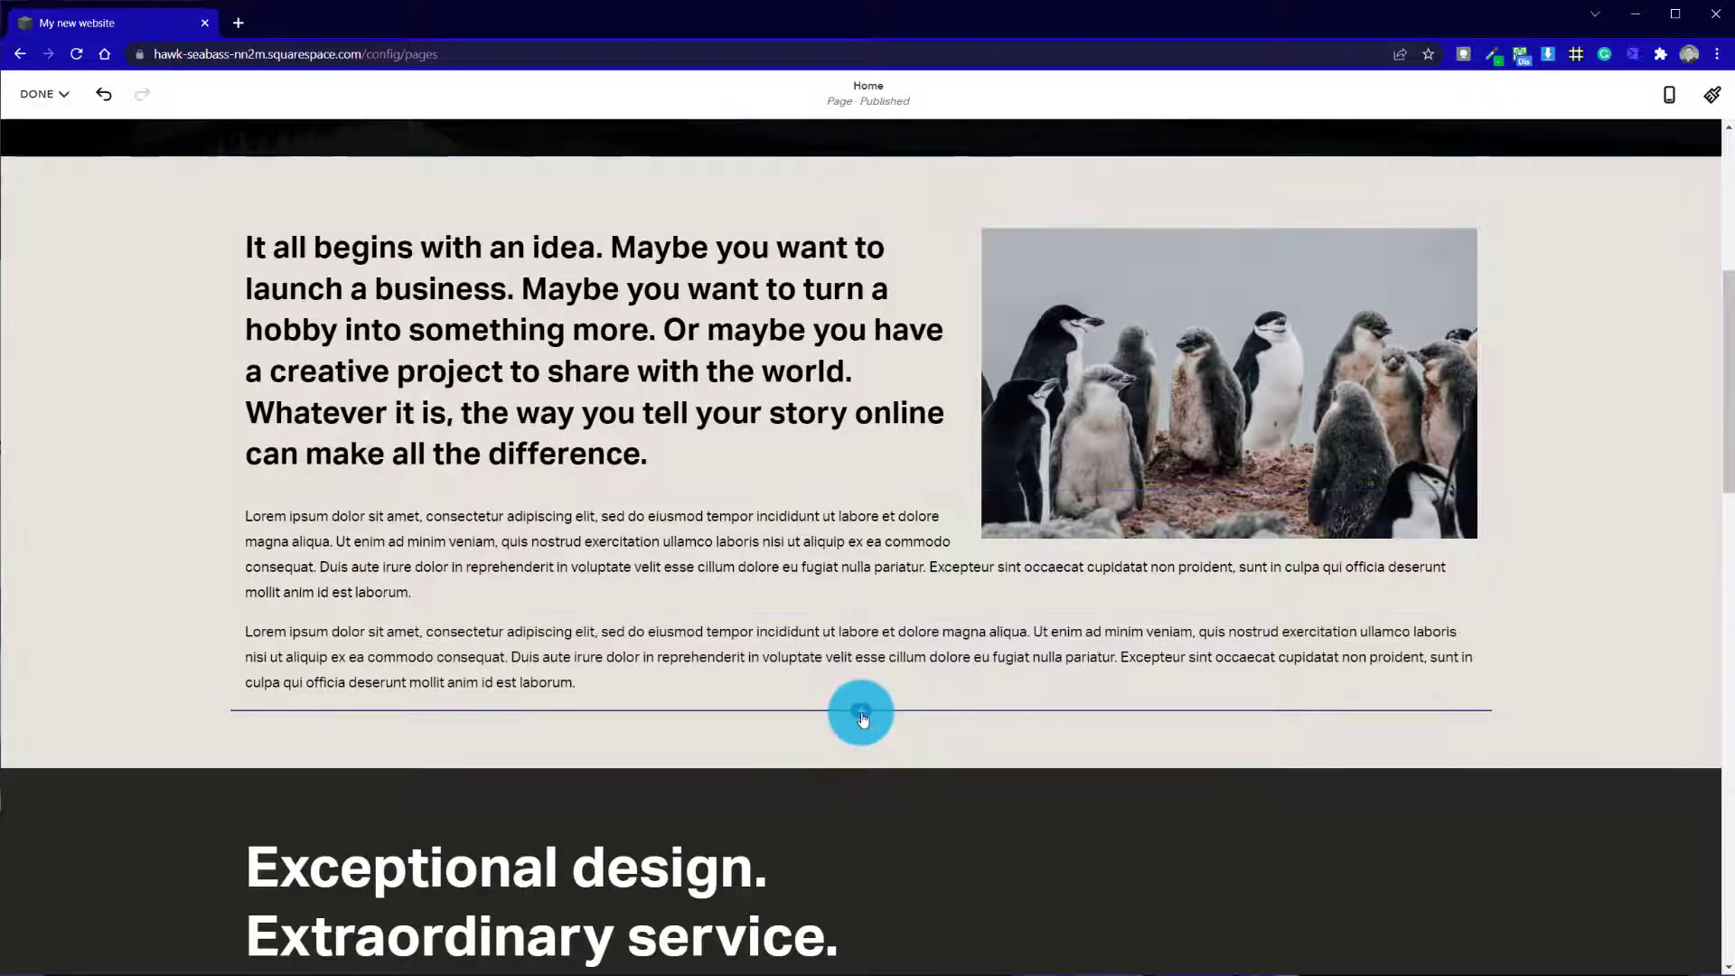
Add a Quote block with its default text below the Lorem ipsum paragraphs and close its settings
left_click(859, 709)
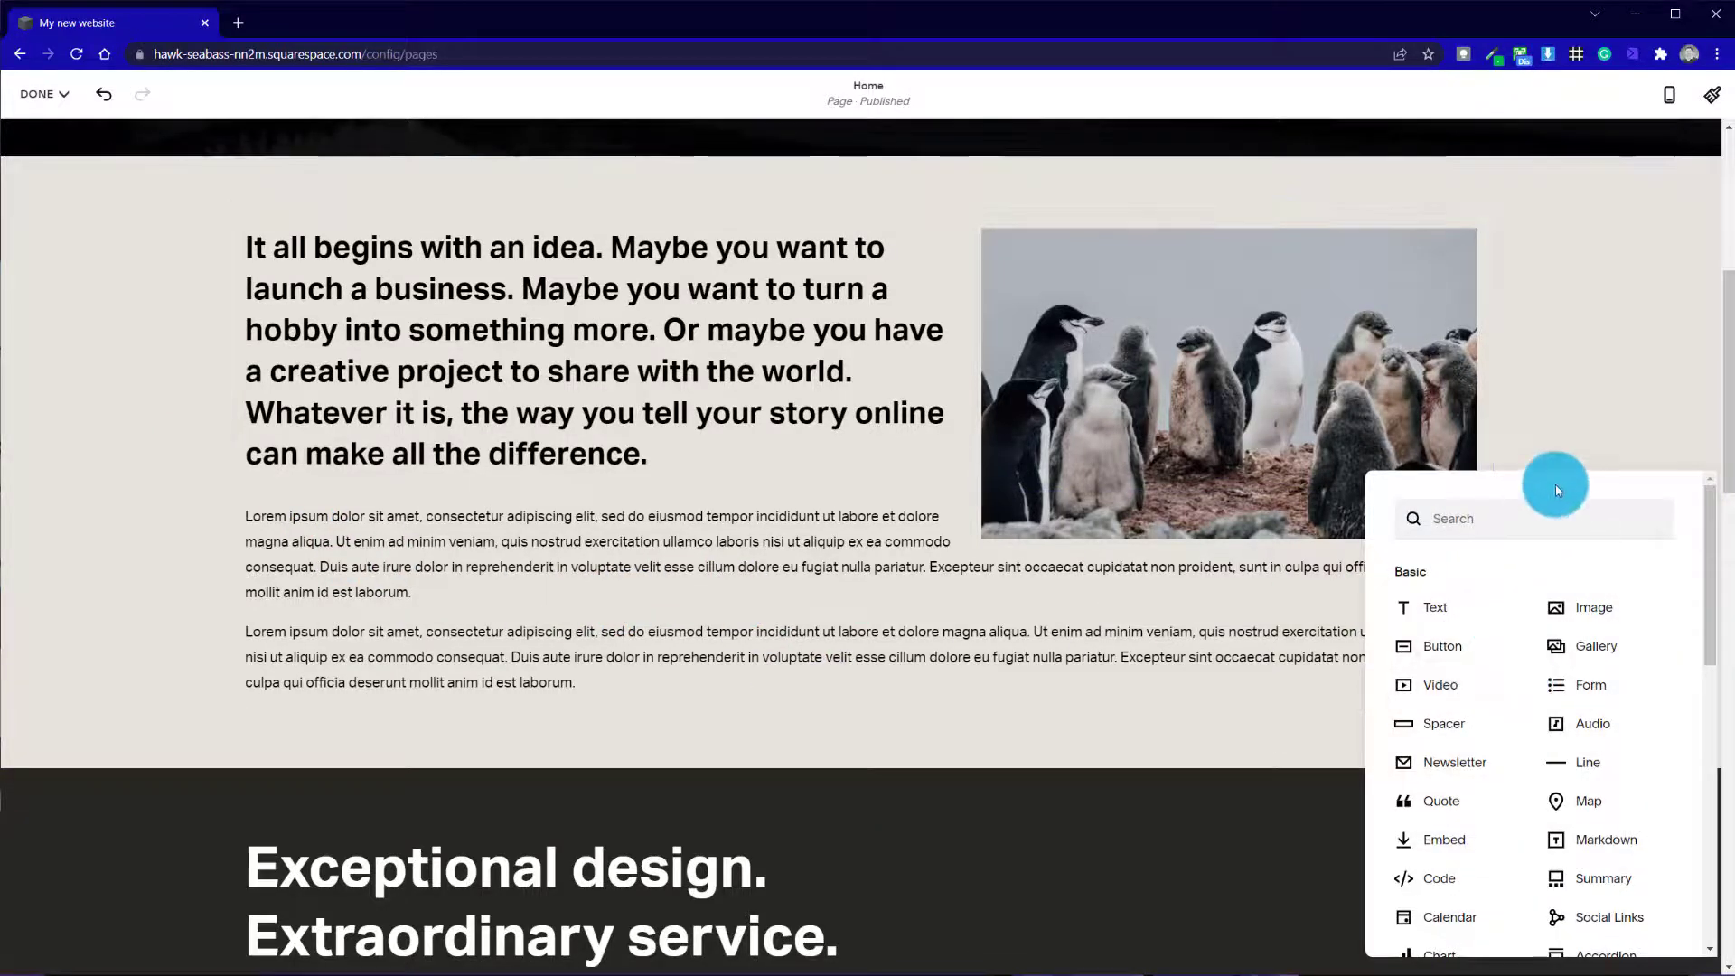
scroll(1464, 696, "down", 10)
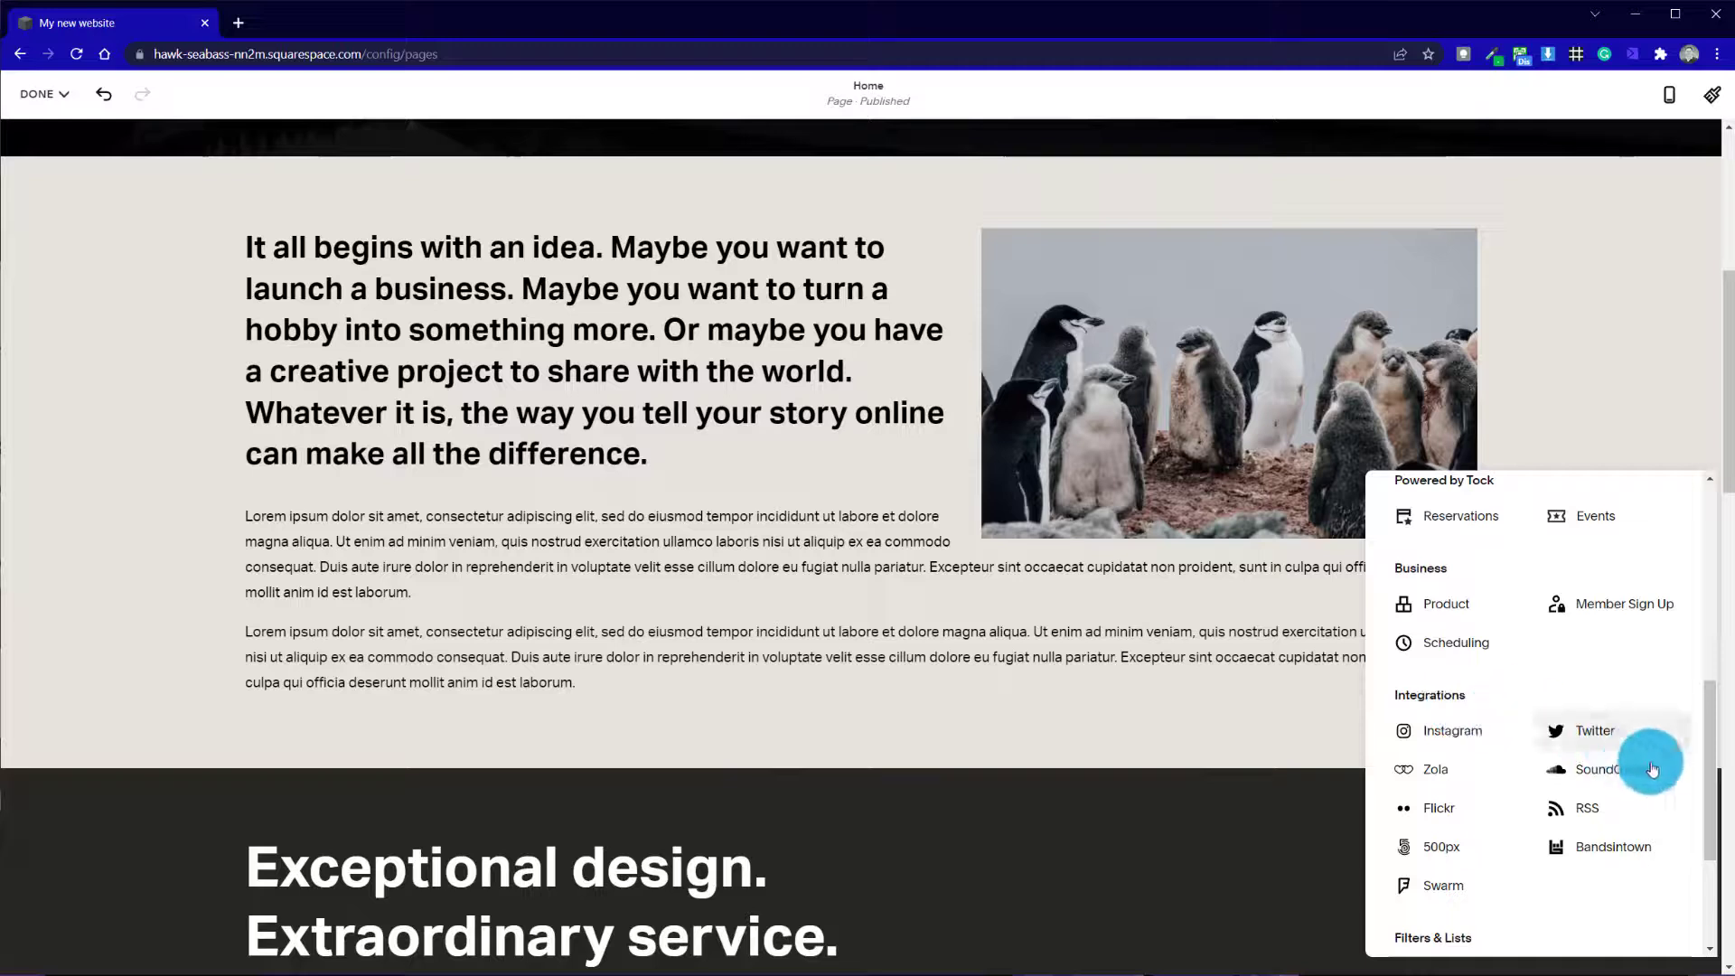
left_click_drag(1715, 793, 1714, 629)
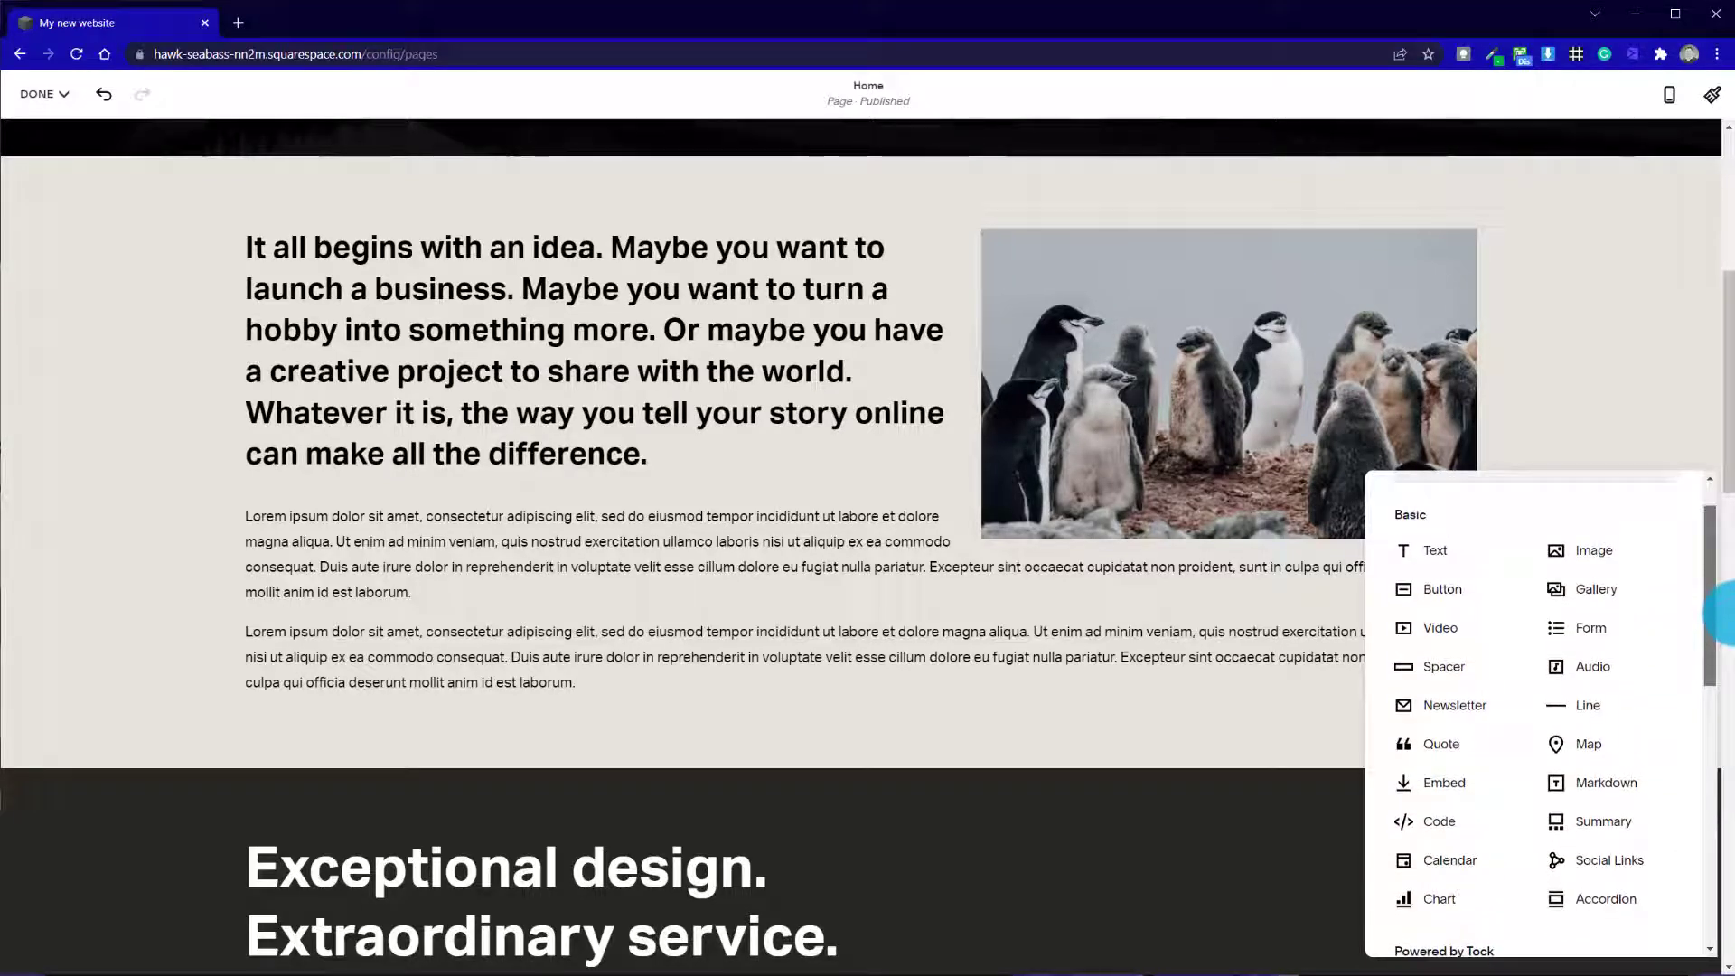
left_click_drag(1734, 613, 1732, 605)
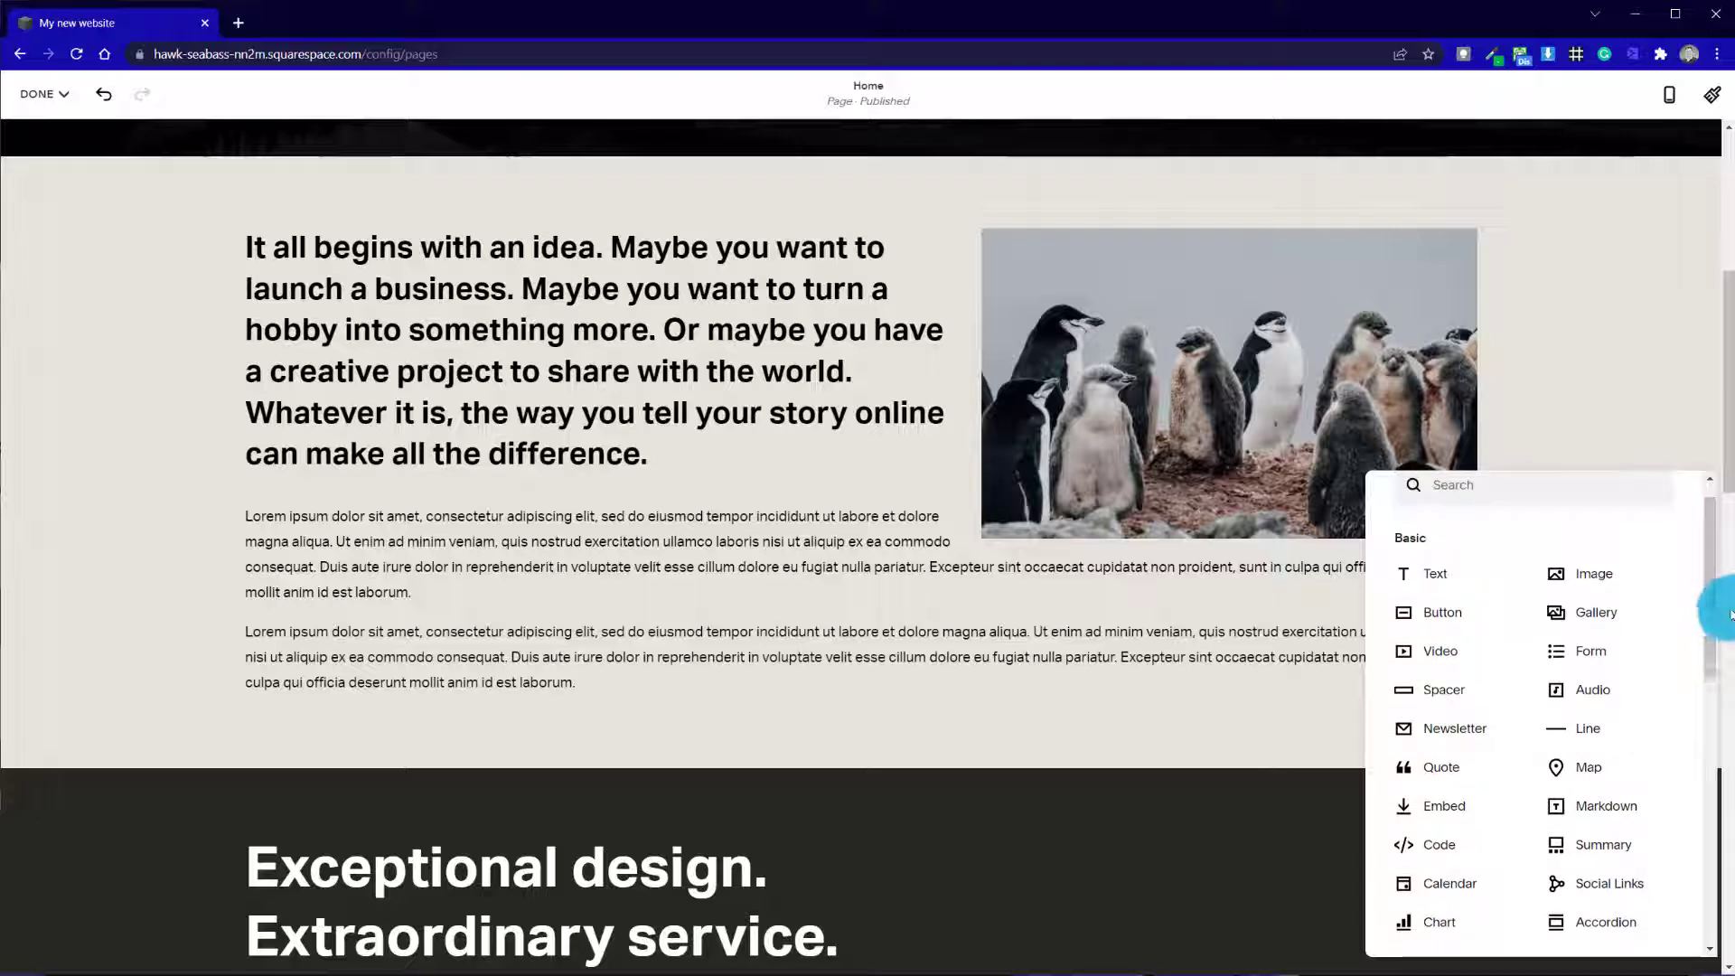
left_click(1500, 770)
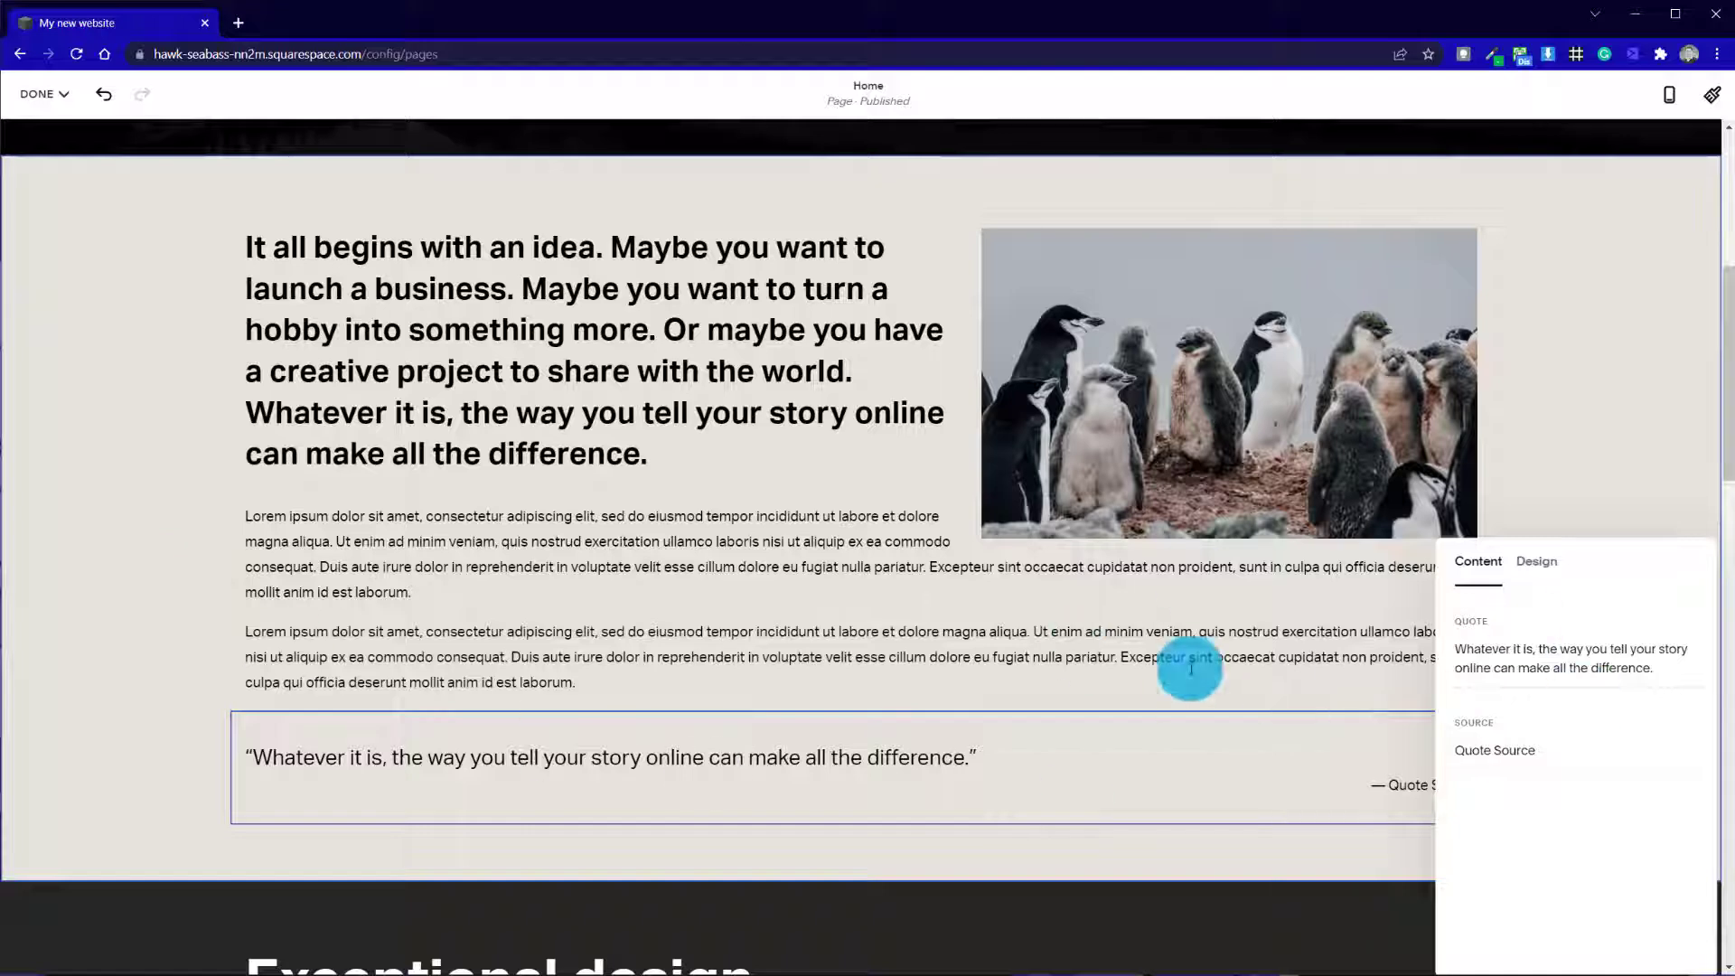
left_click(118, 502)
Move the quote block between the two Lorem ipsum paragraphs
scroll(197, 502, "down", 5)
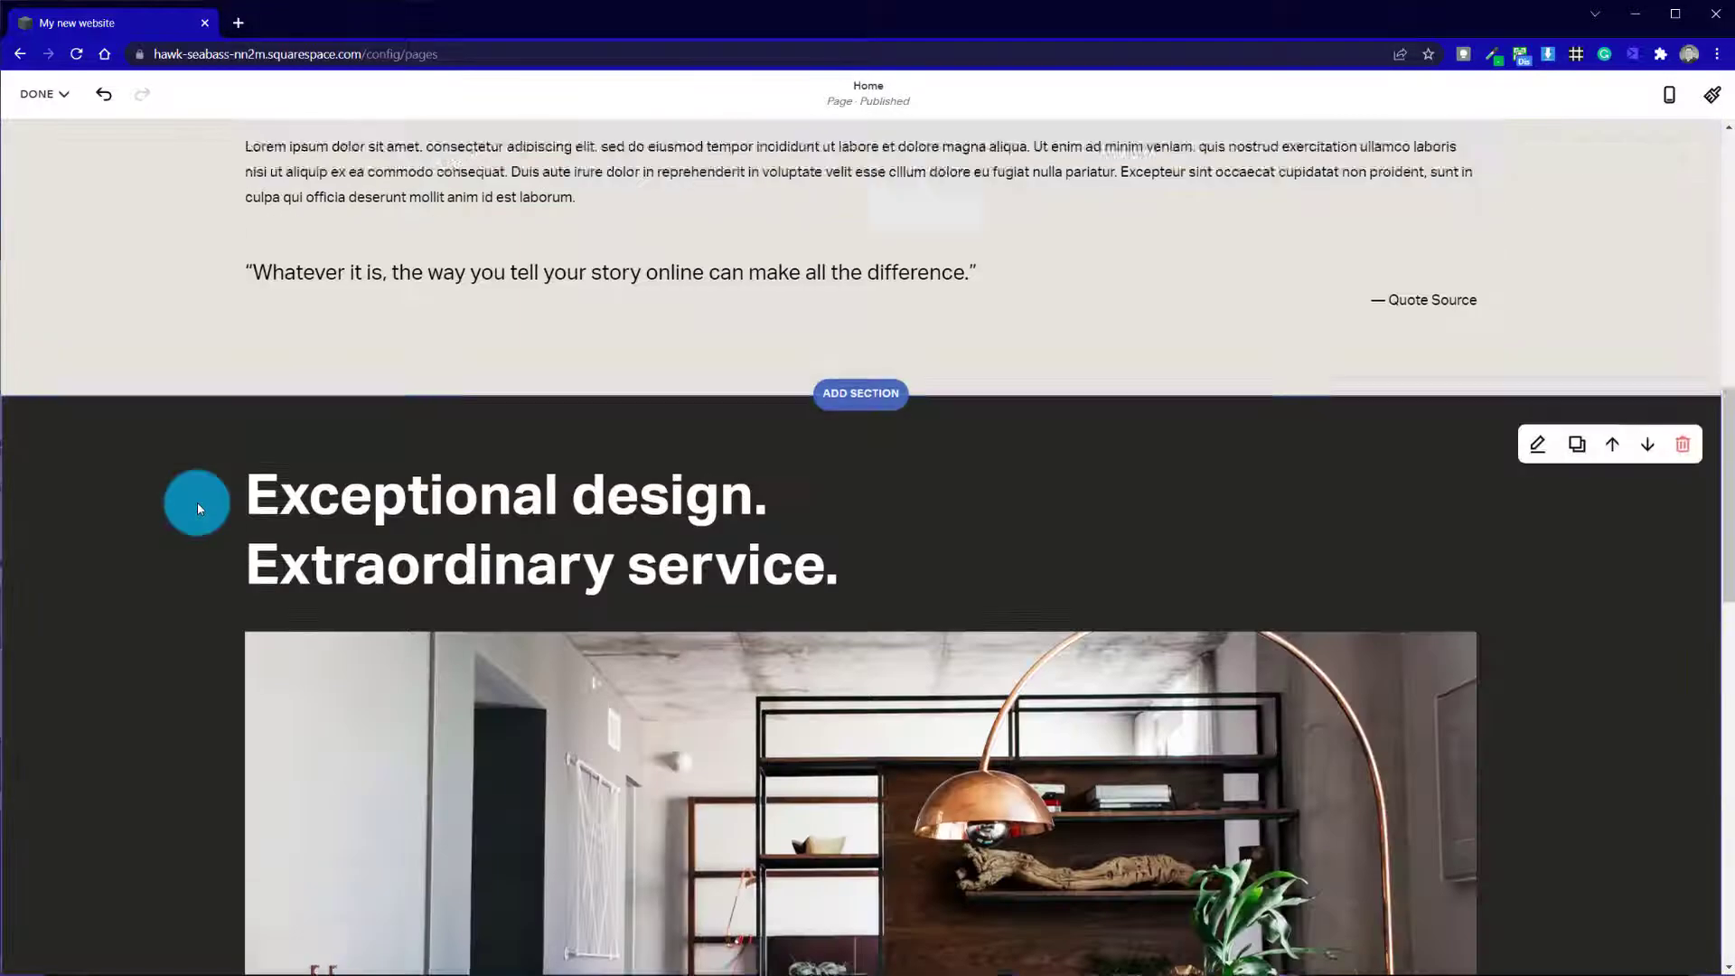
scroll(197, 502, "up", 5)
left_click_drag(616, 780, 821, 641)
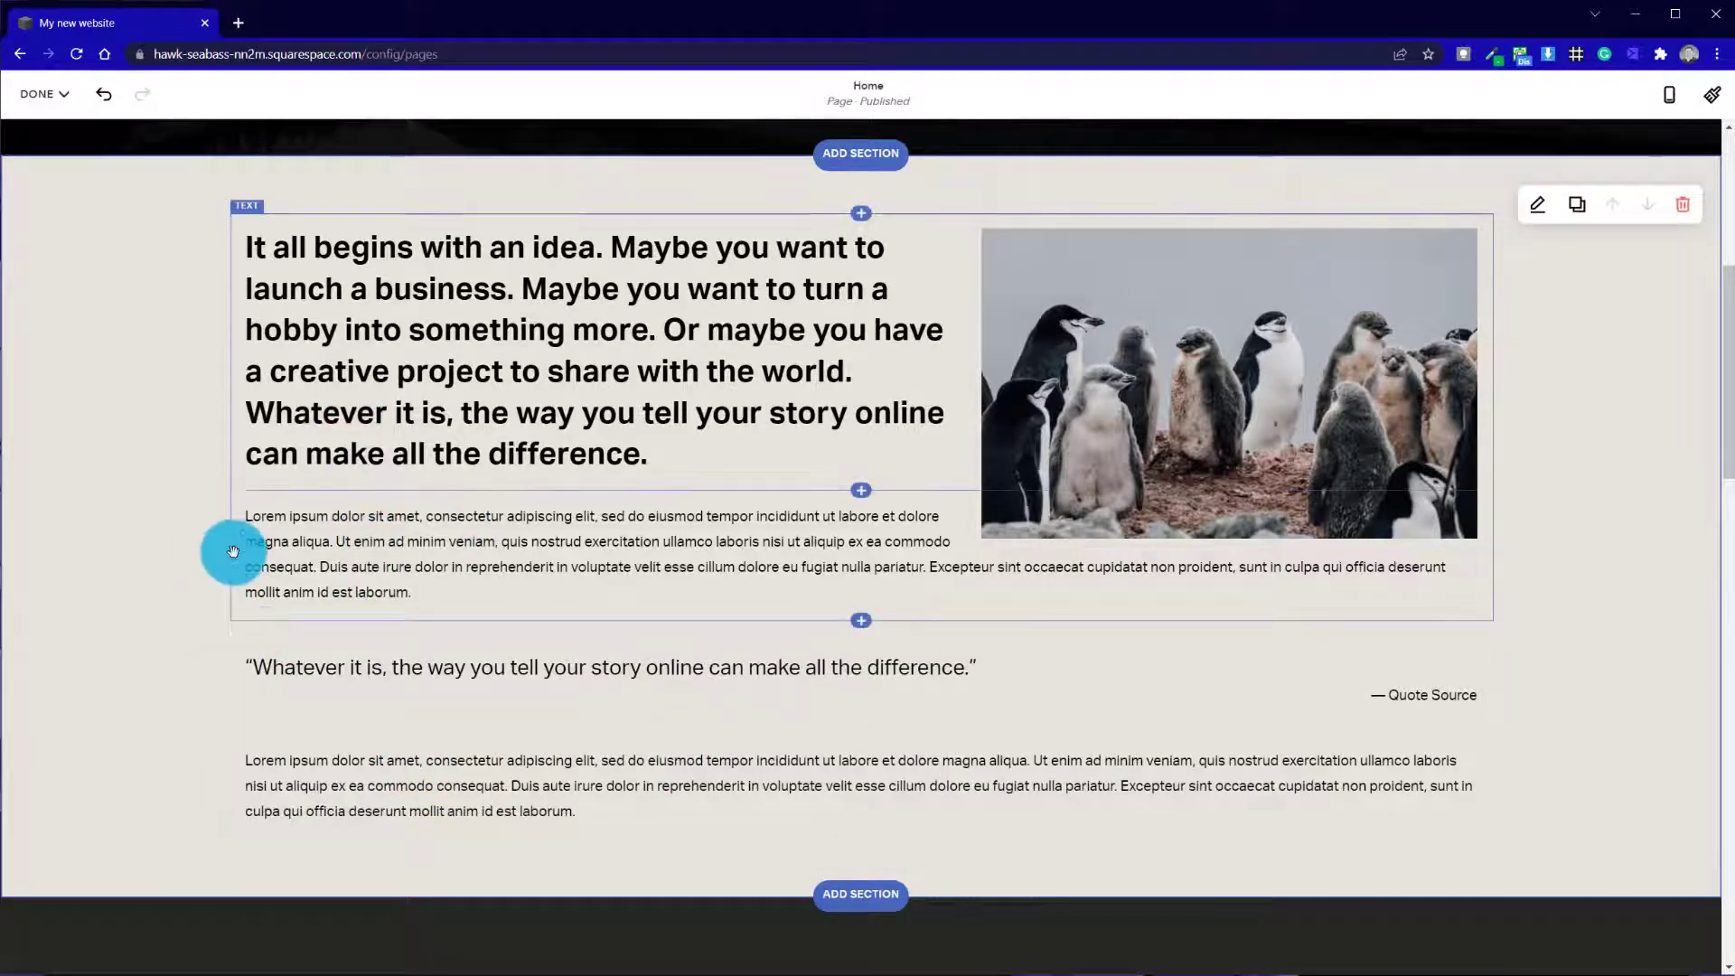
Review the Home page's sections from the "Welcome..." banner down to the footer
scroll(232, 549, "up", 5)
scroll(672, 636, "down", 10)
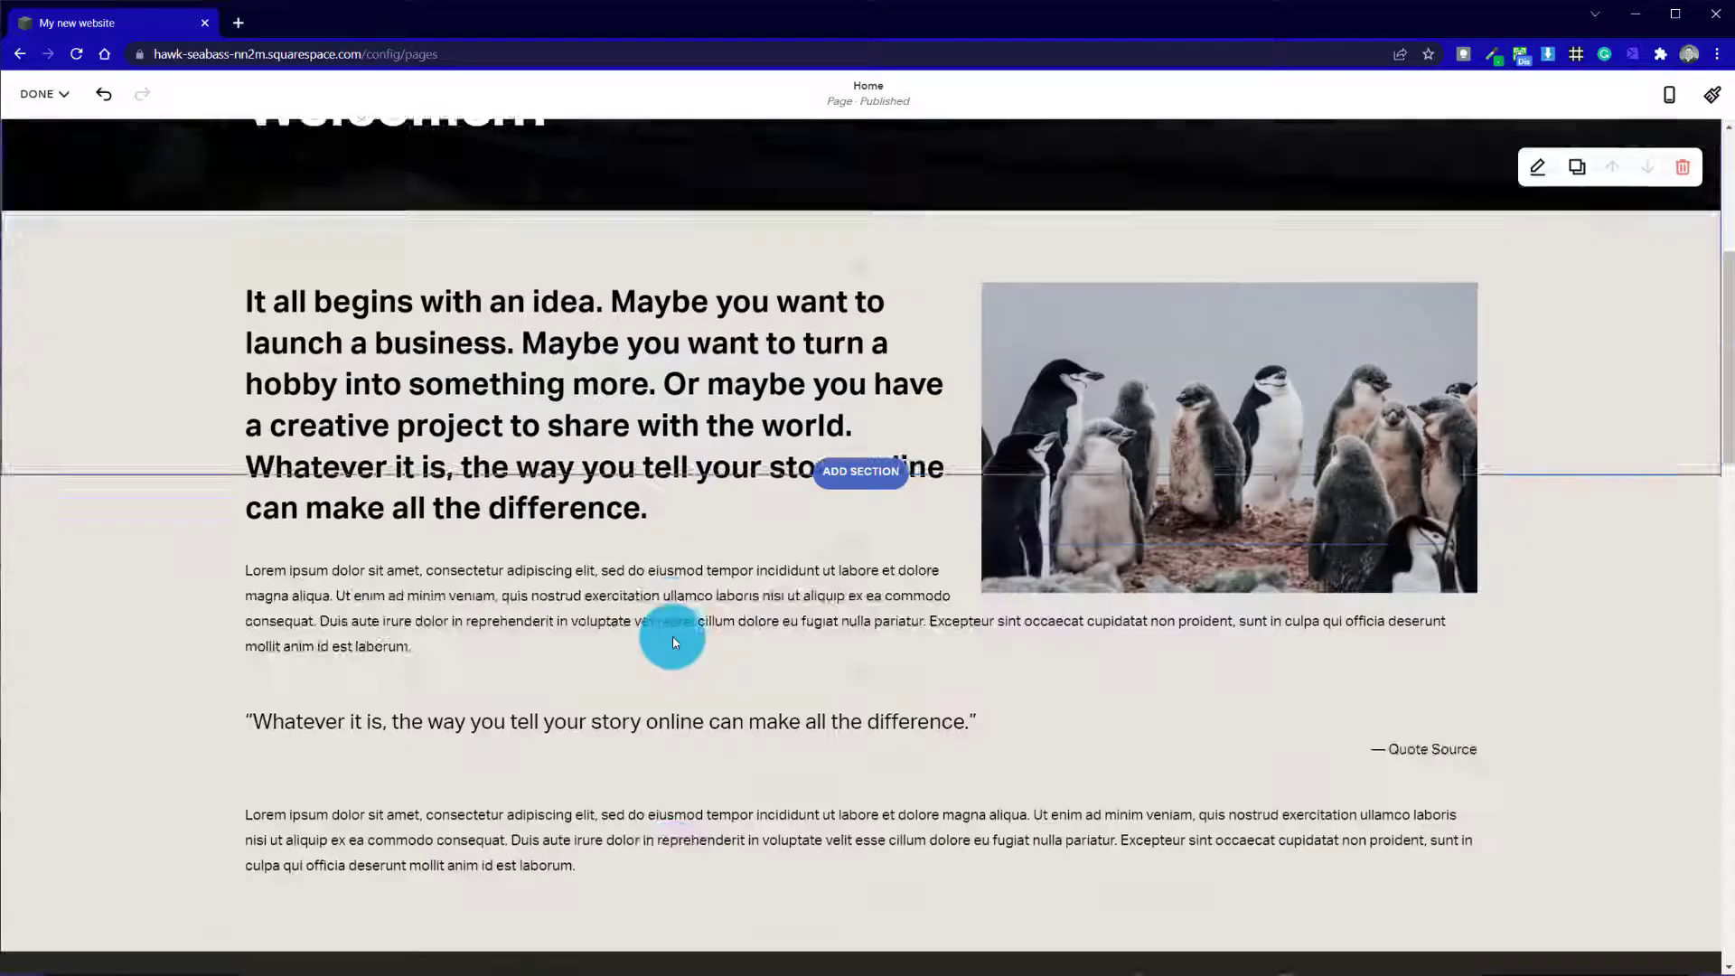
scroll(903, 387, "up", 5)
scroll(891, 619, "down", 5)
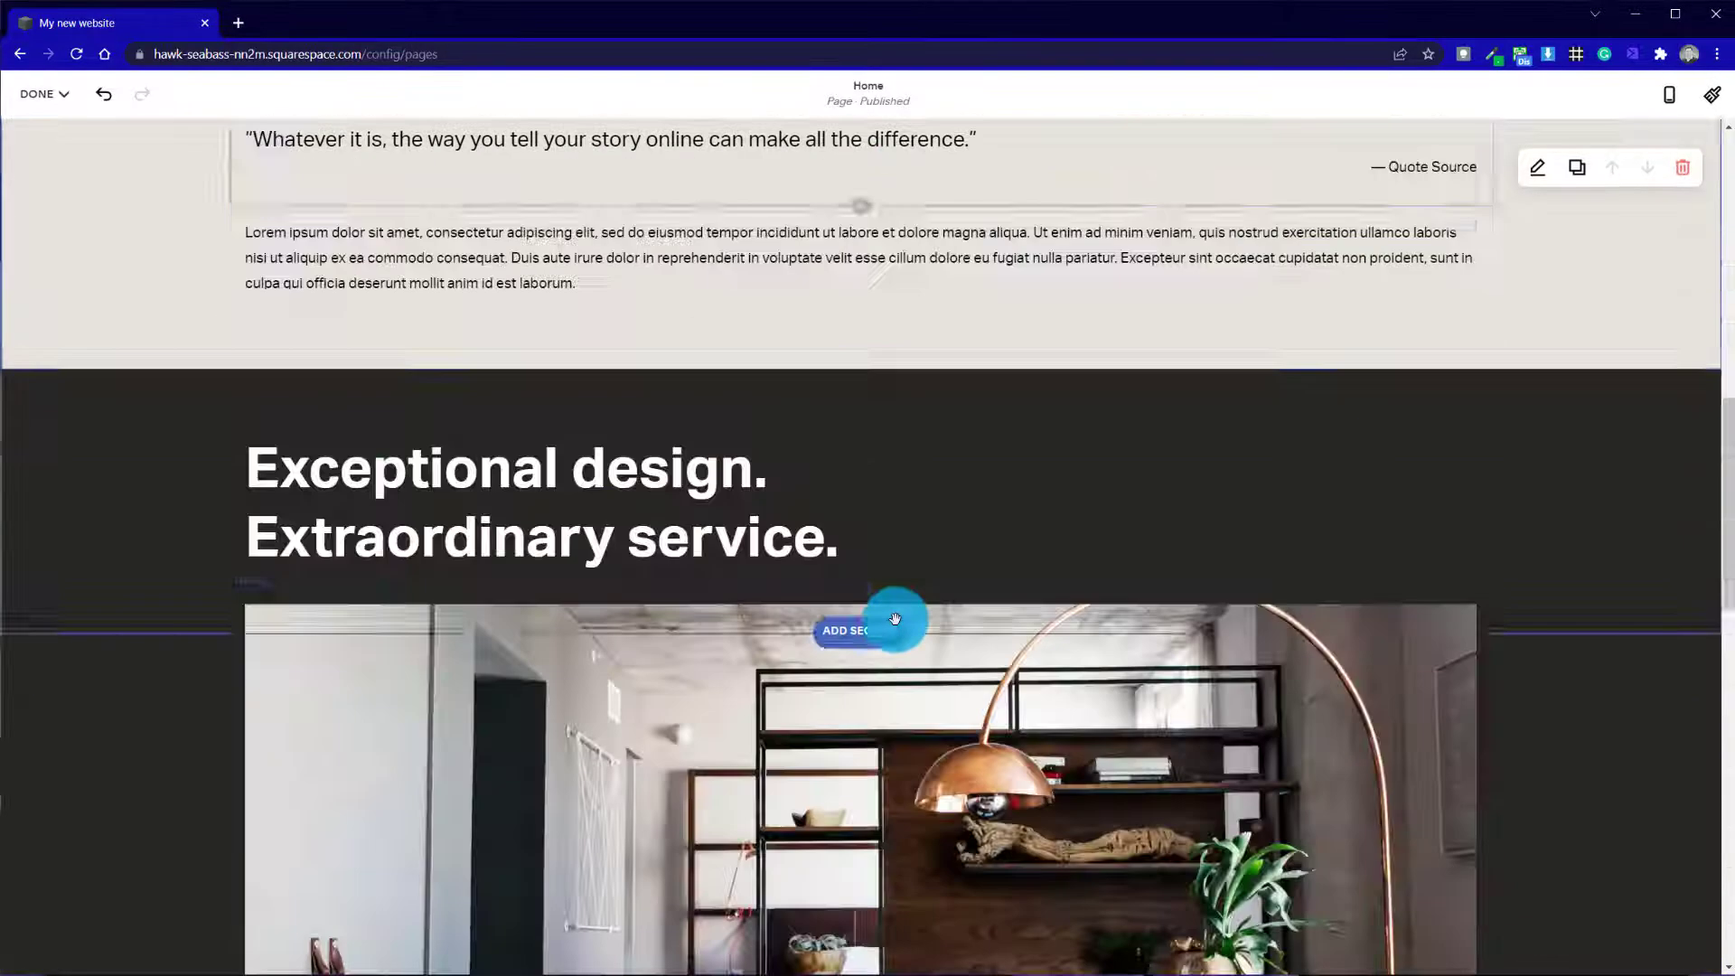
scroll(902, 611, "up", 5)
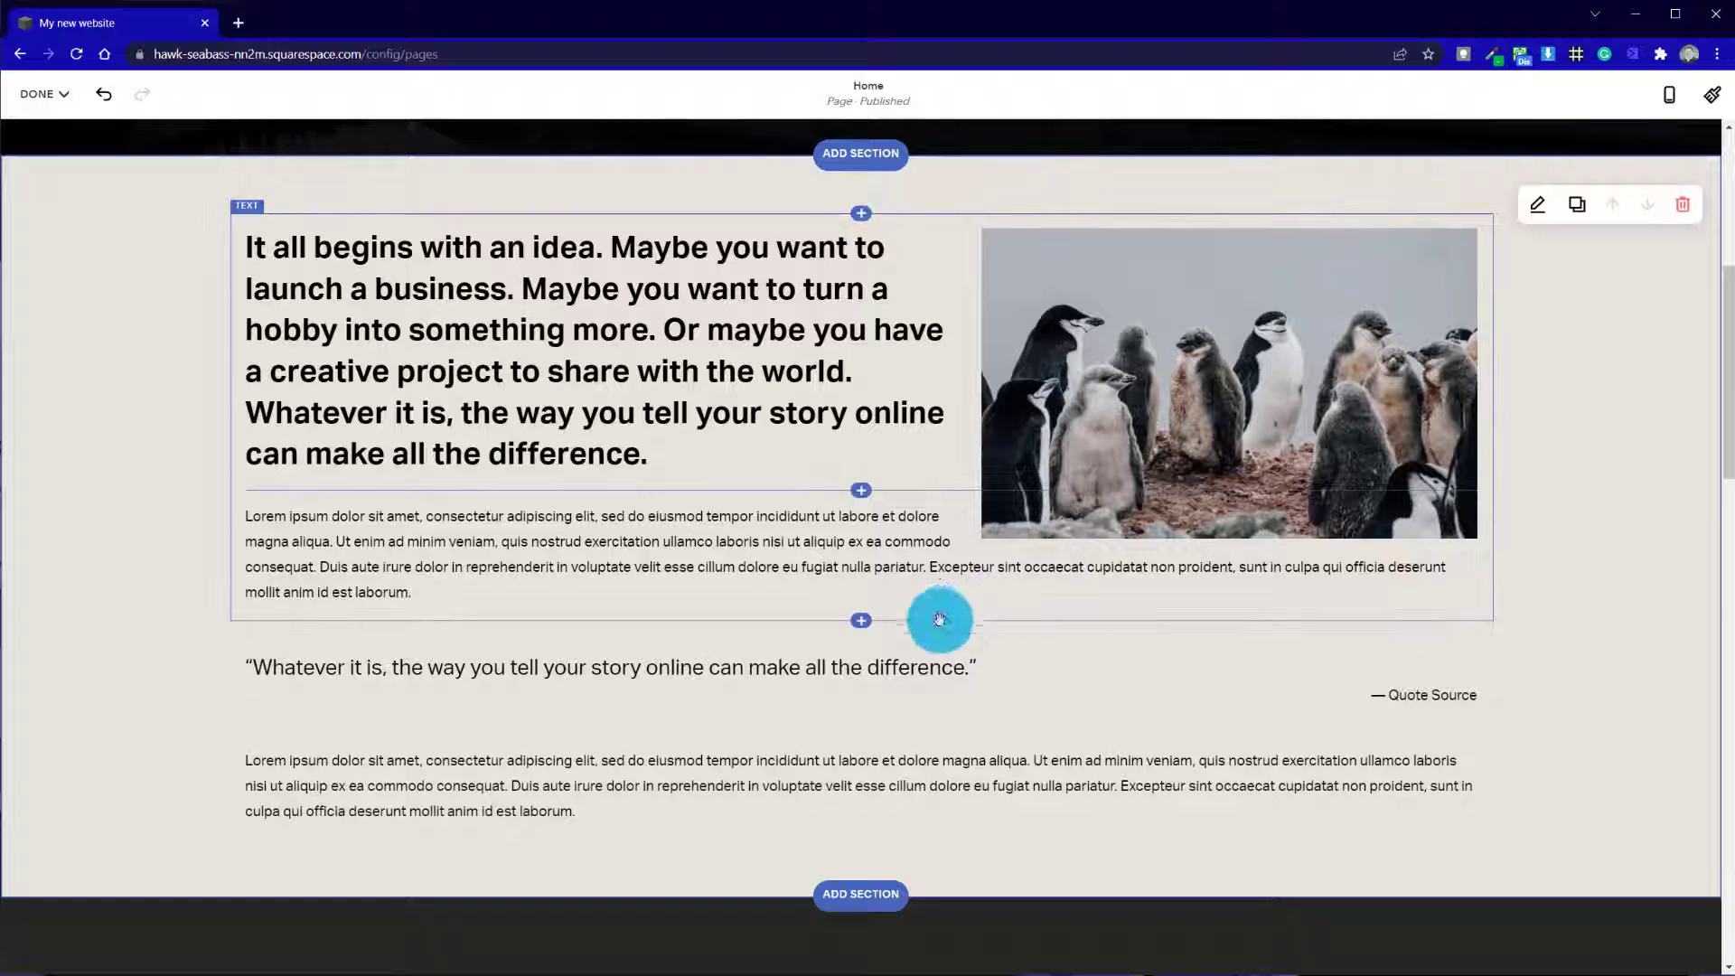
scroll(255, 705, "down", 5)
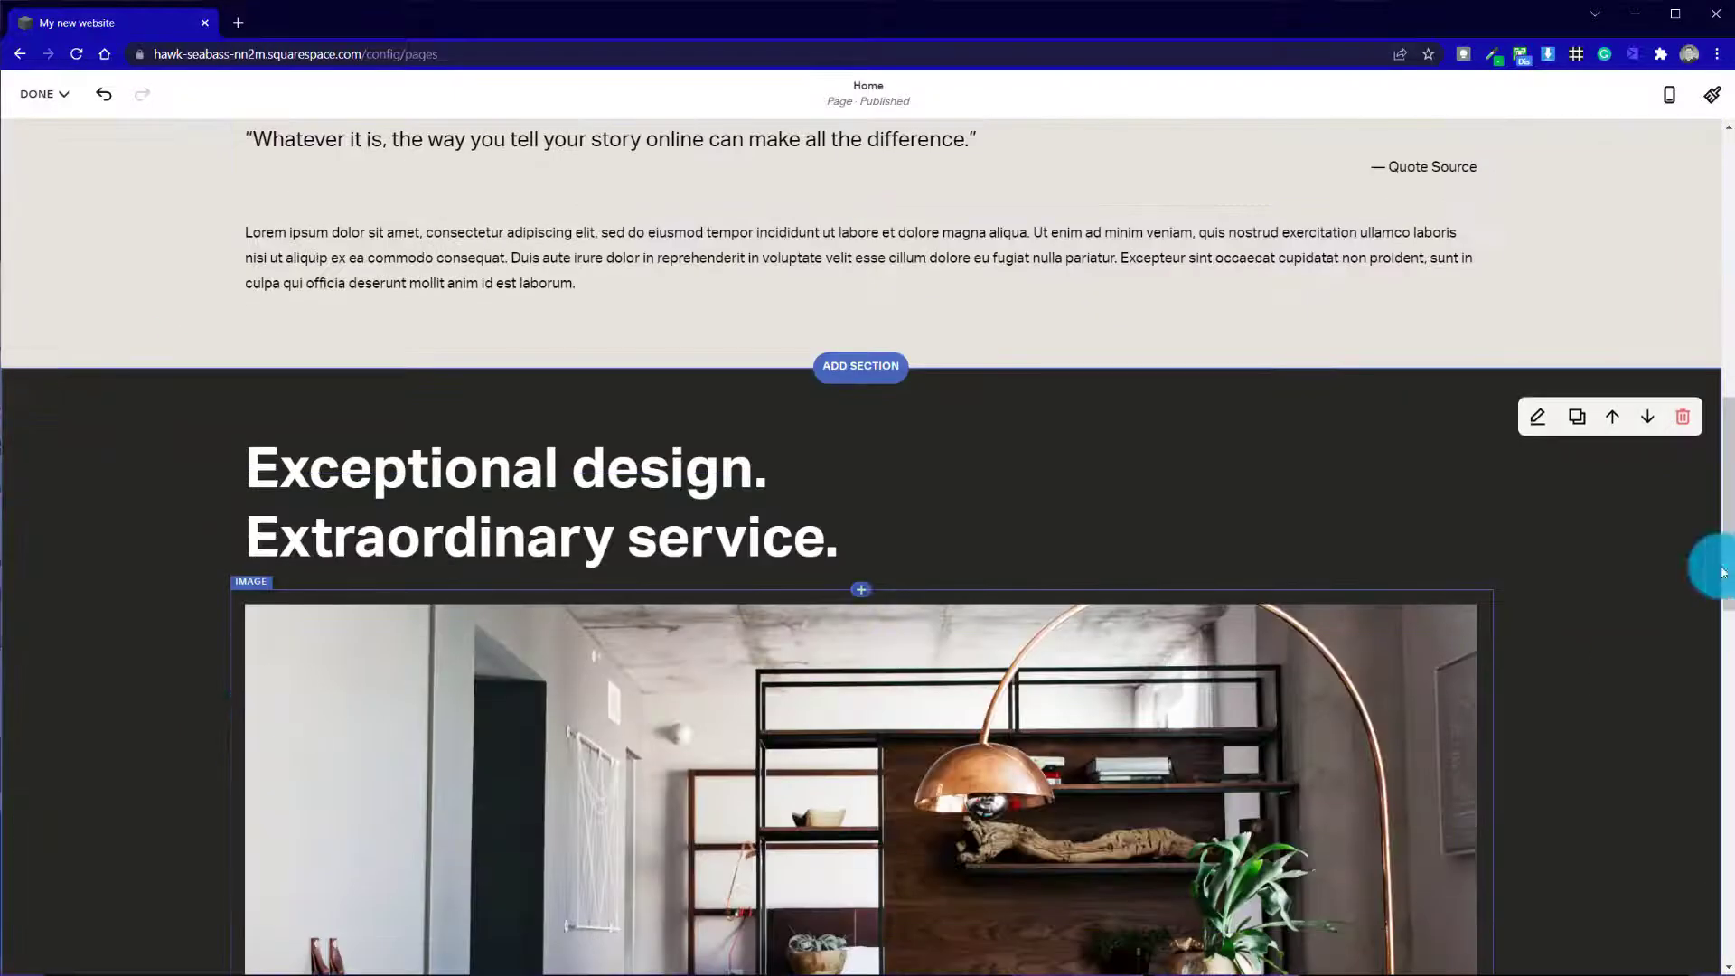
scroll(554, 913, "down", 15)
scroll(850, 789, "up", 10)
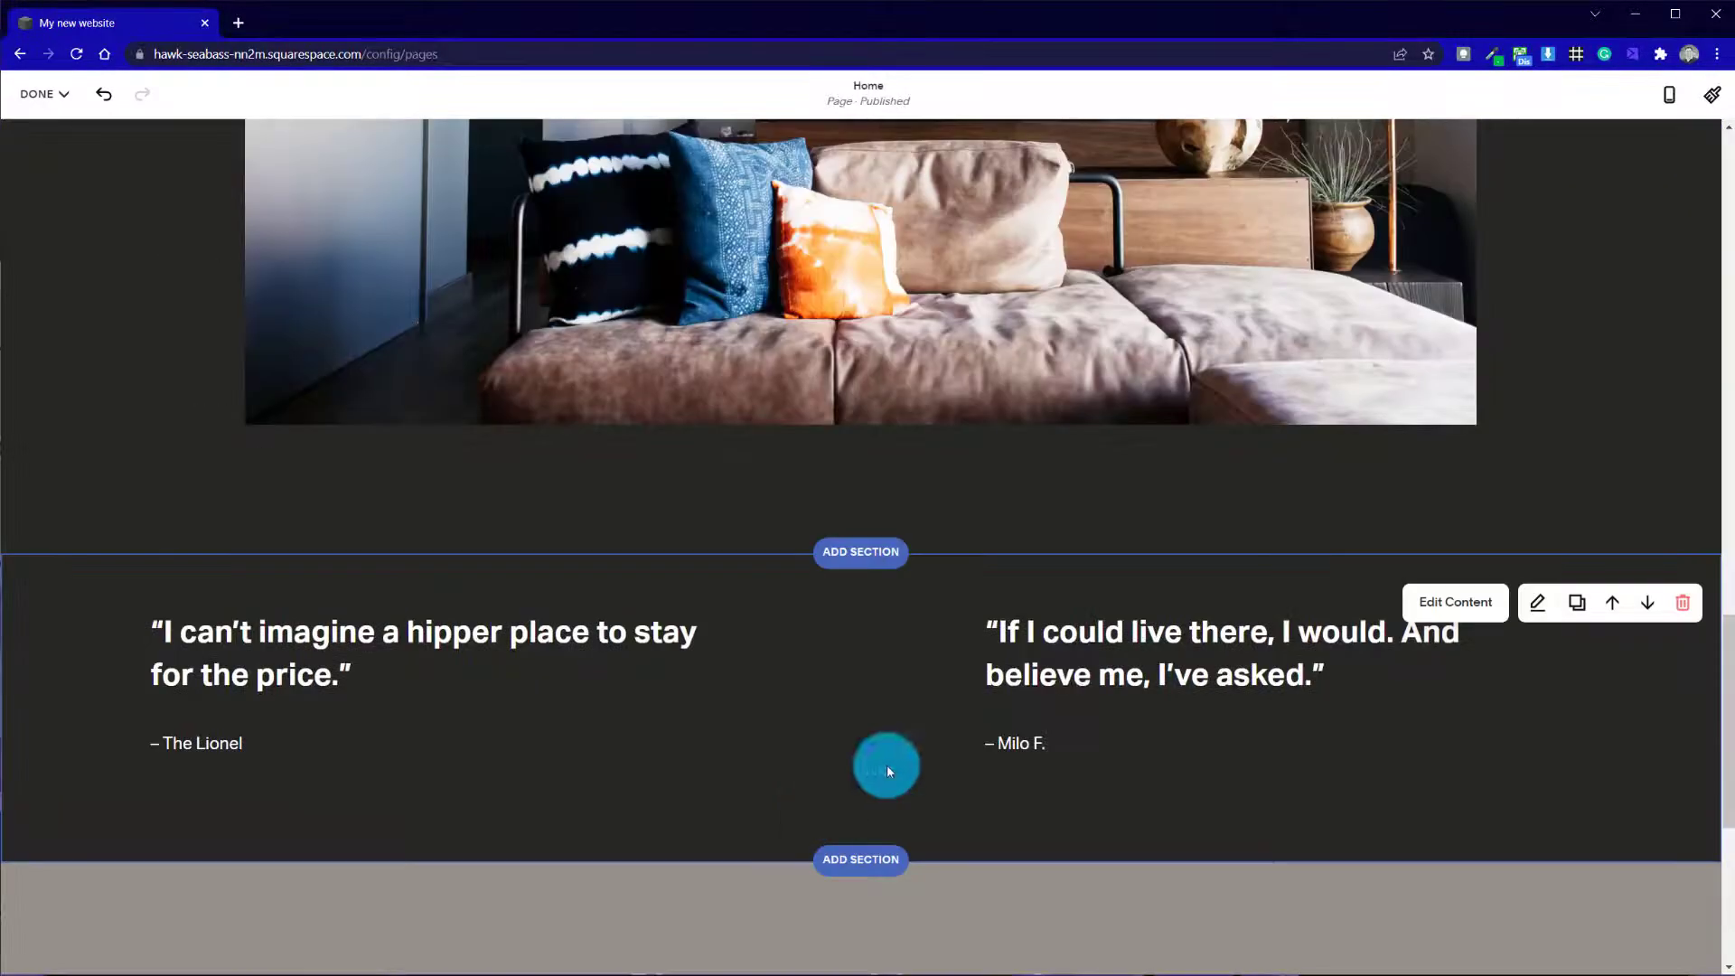
scroll(1049, 681, "down", 7)
scroll(1049, 681, "down", 3)
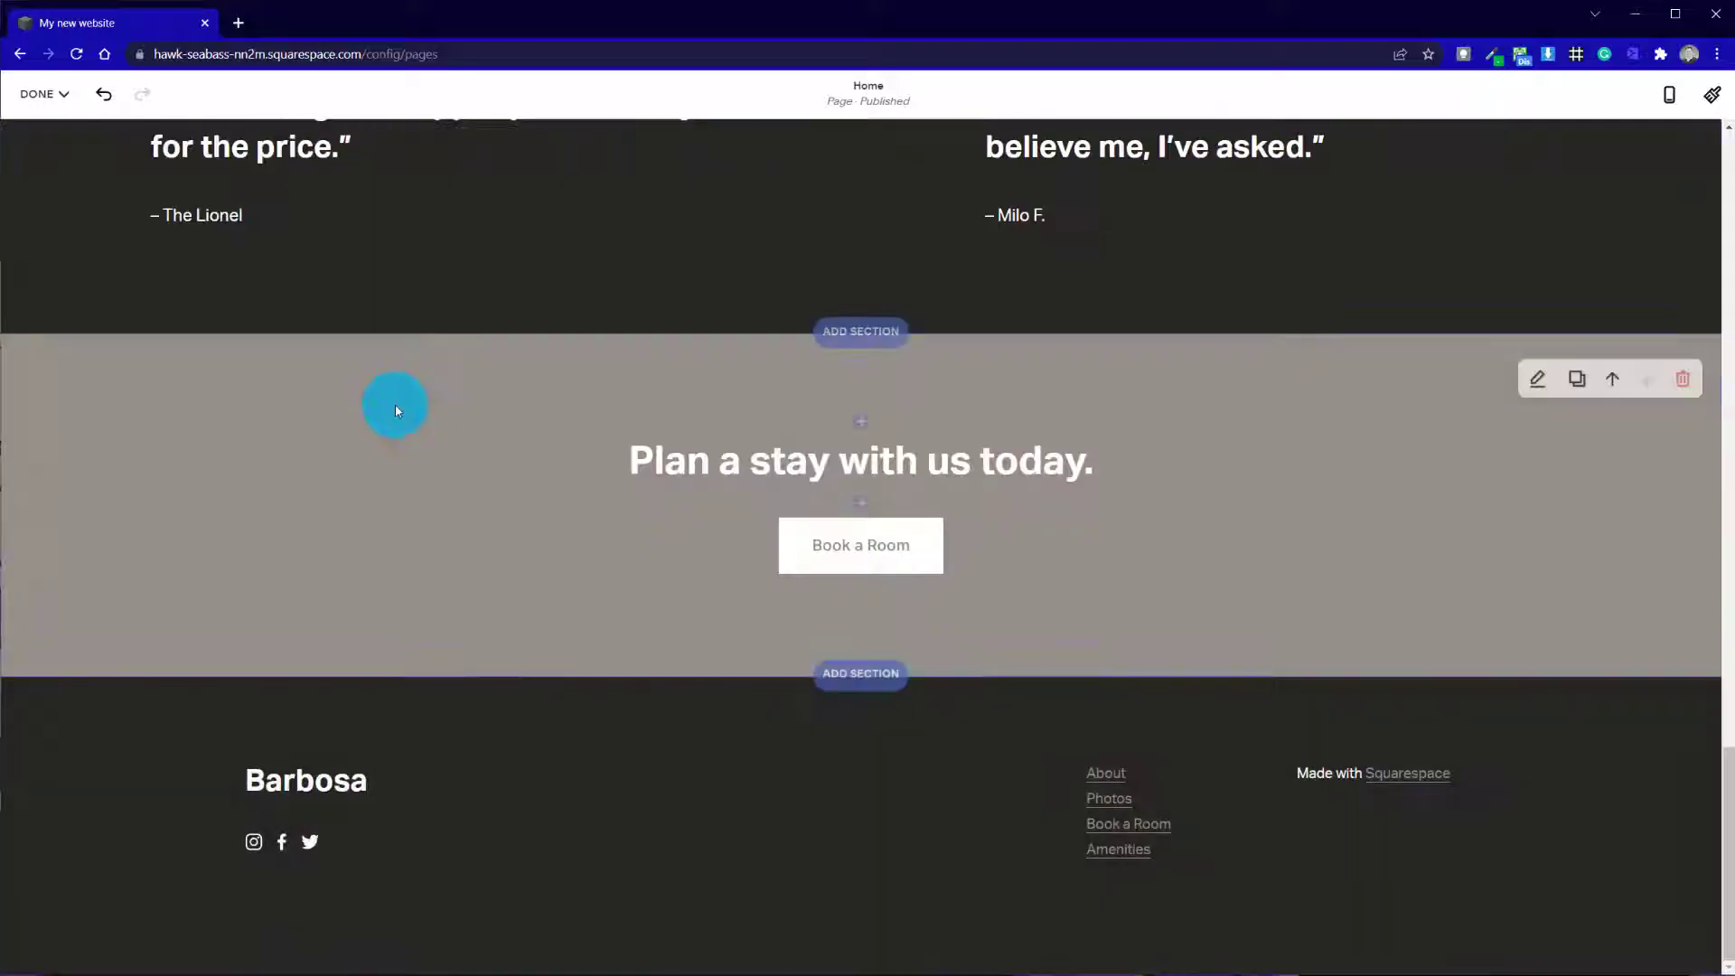
scroll(581, 472, "up", 5)
scroll(1119, 739, "down", 3)
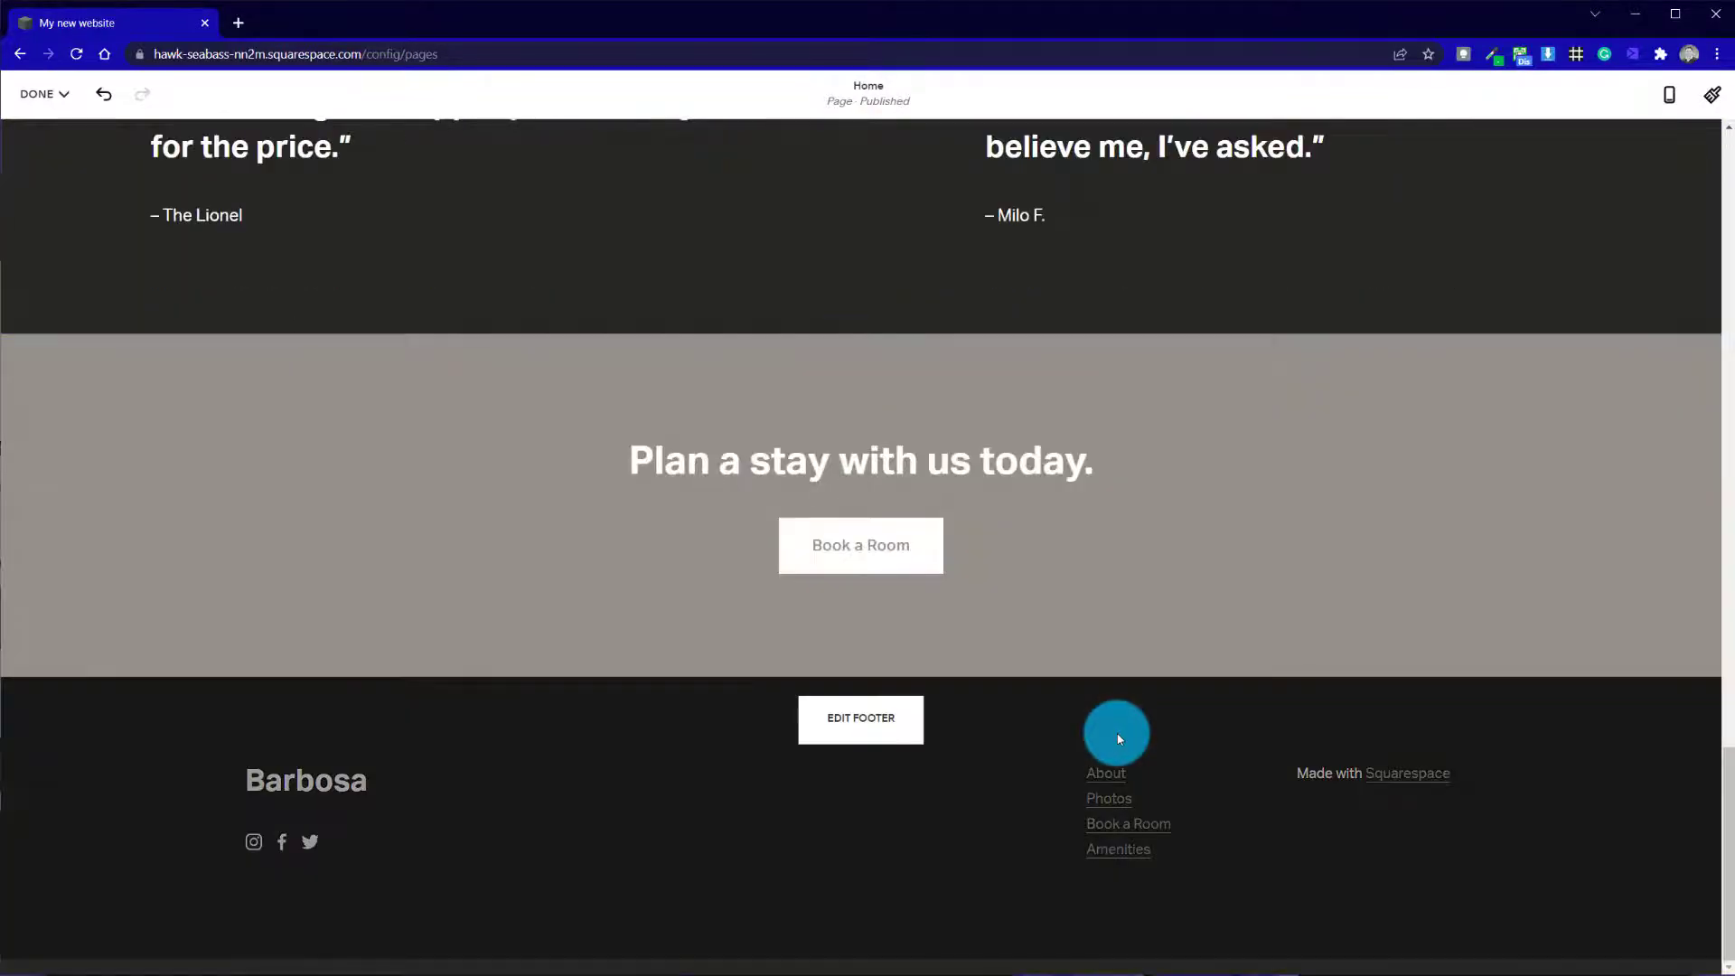
scroll(1119, 739, "up", 12)
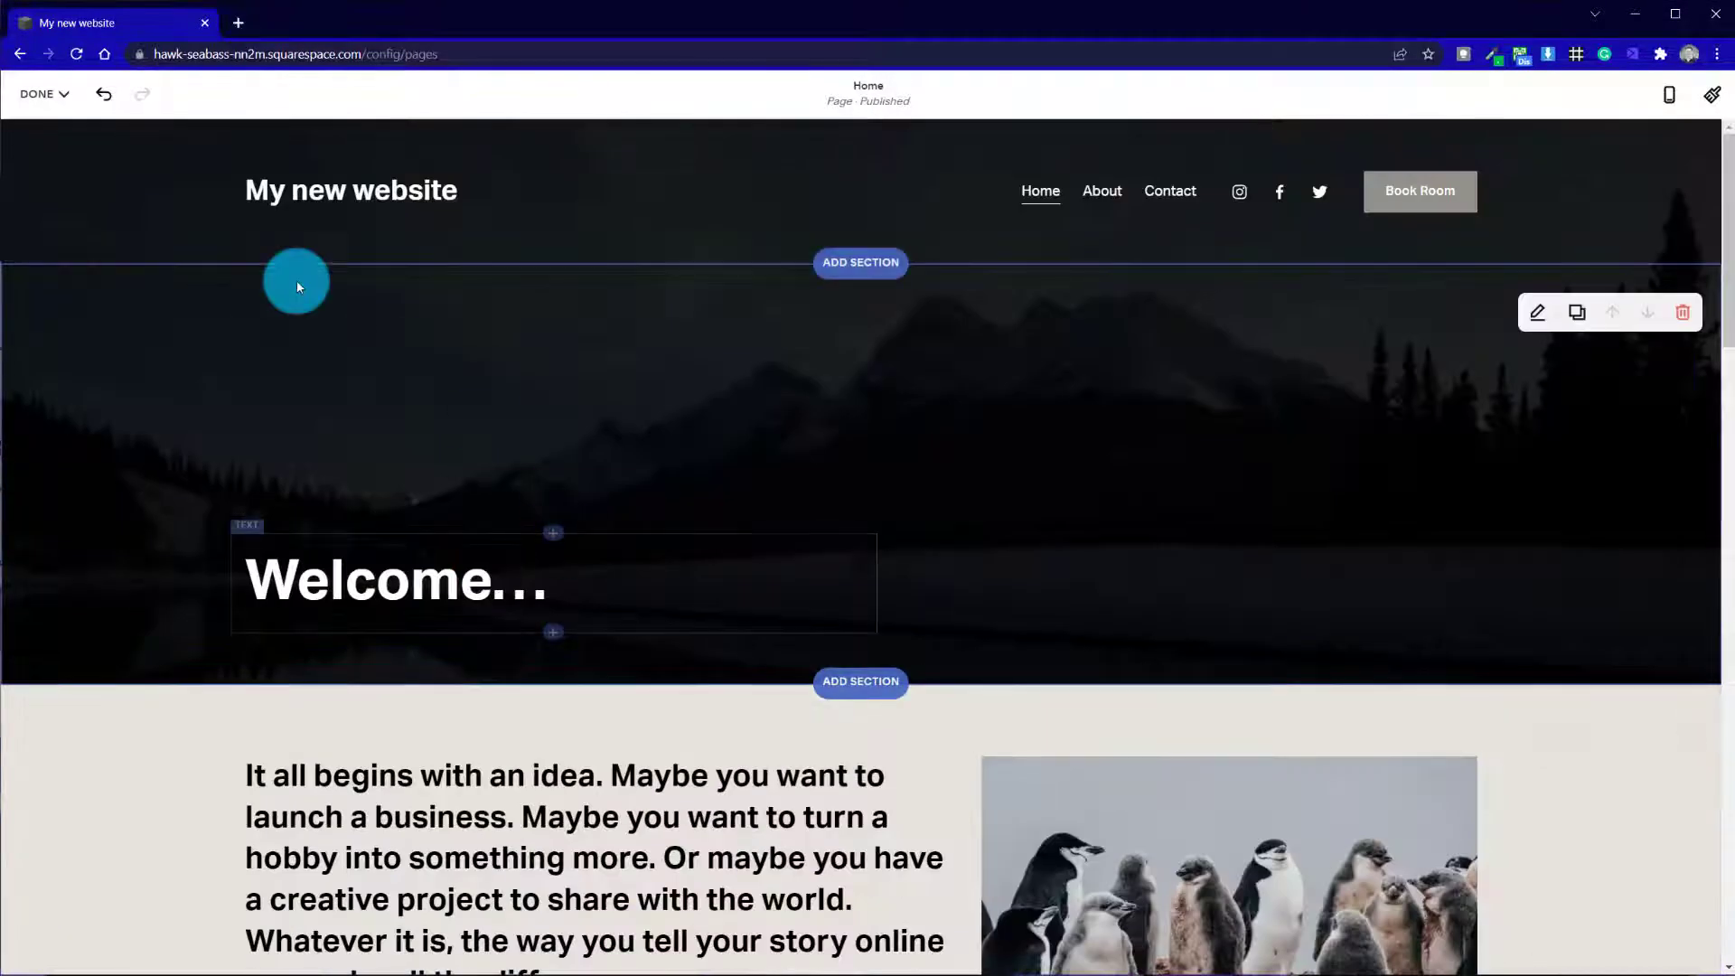
Save the Home page changes and reopen the page for editing
left_click(63, 93)
left_click(74, 132)
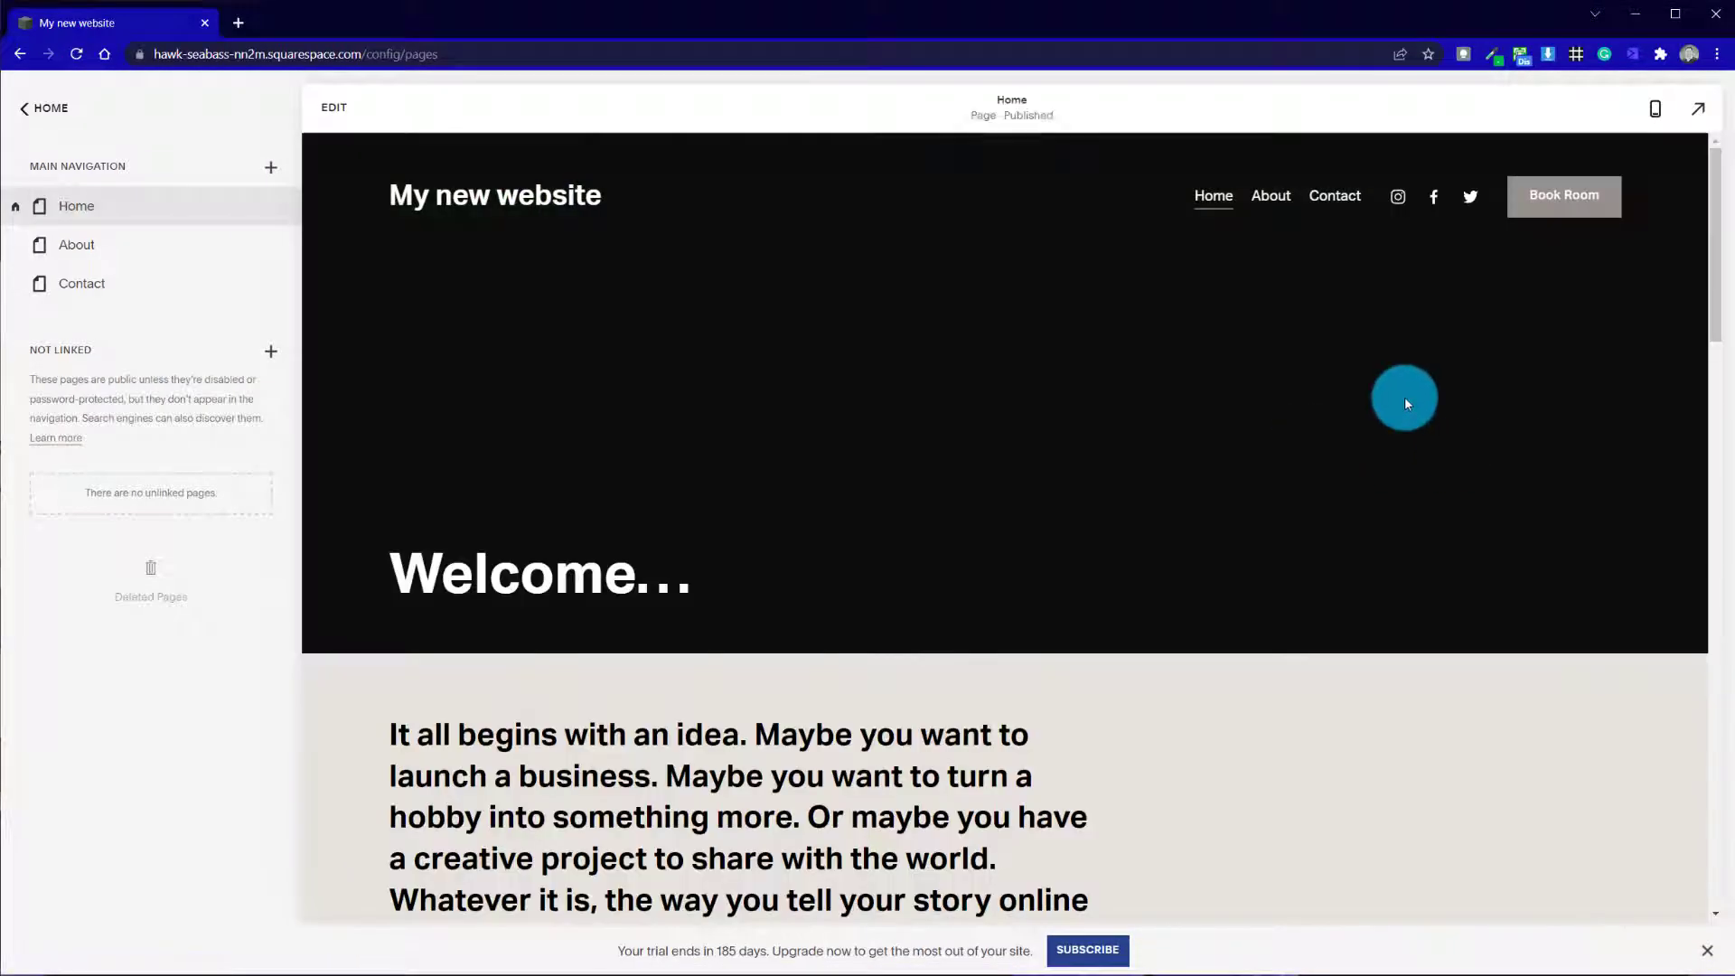
left_click(340, 118)
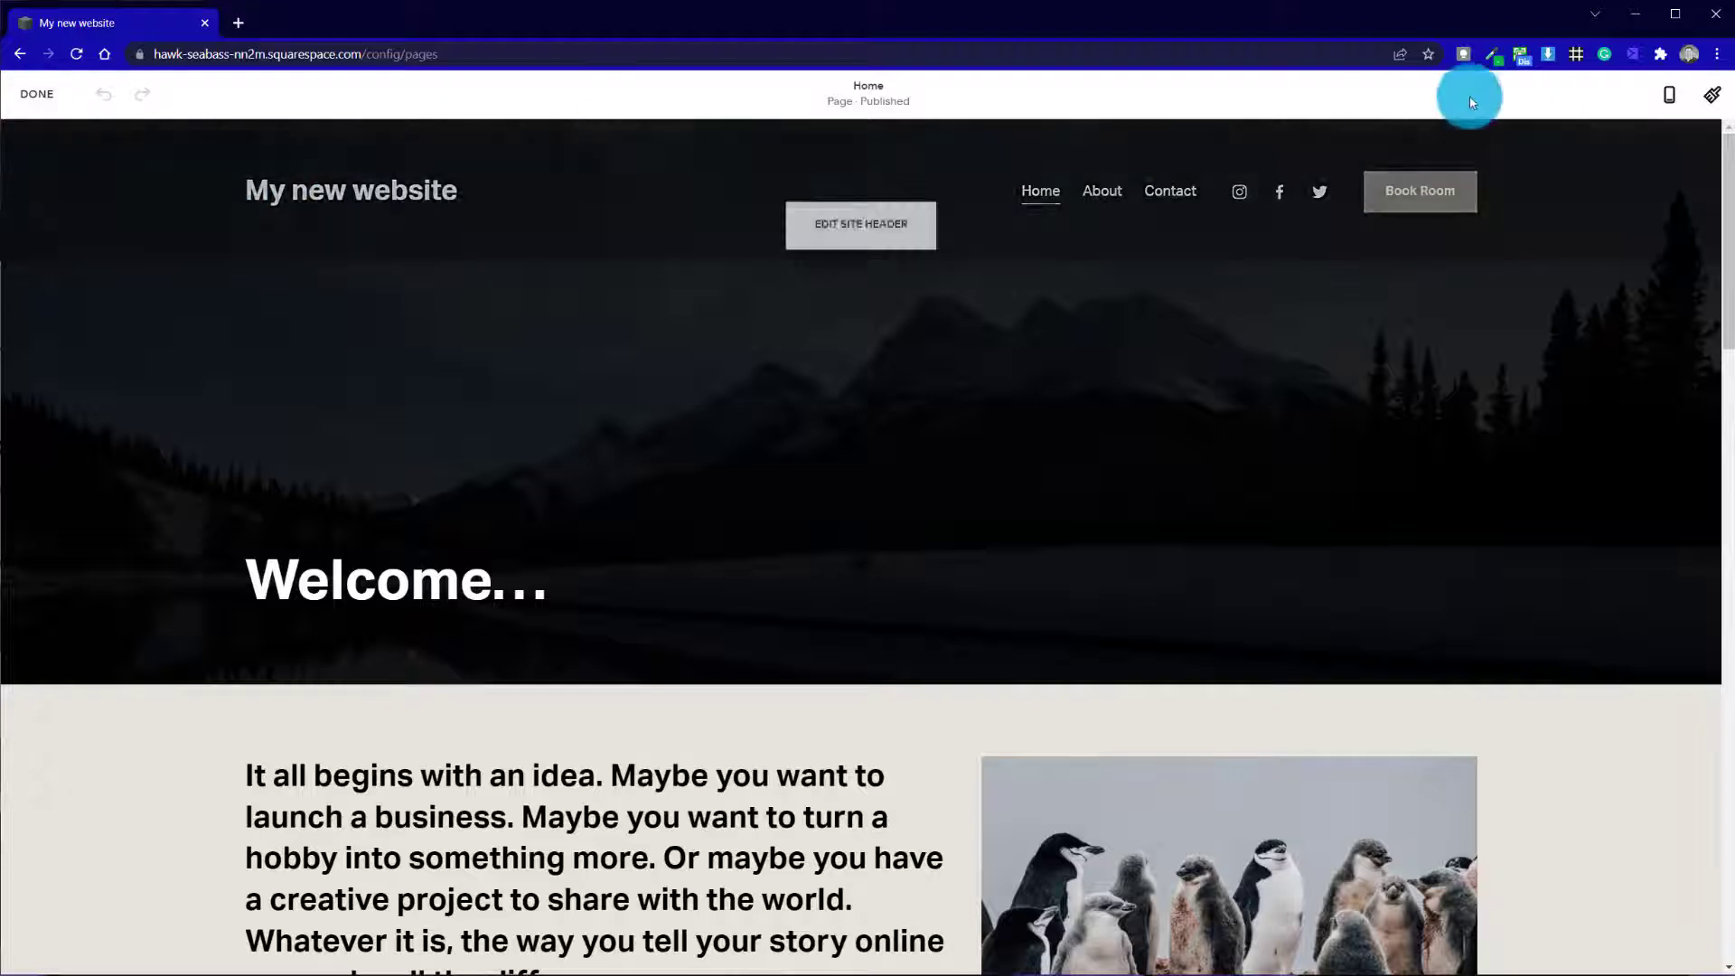
Preview the Home page in mobile view and return to desktop view
left_click(1671, 96)
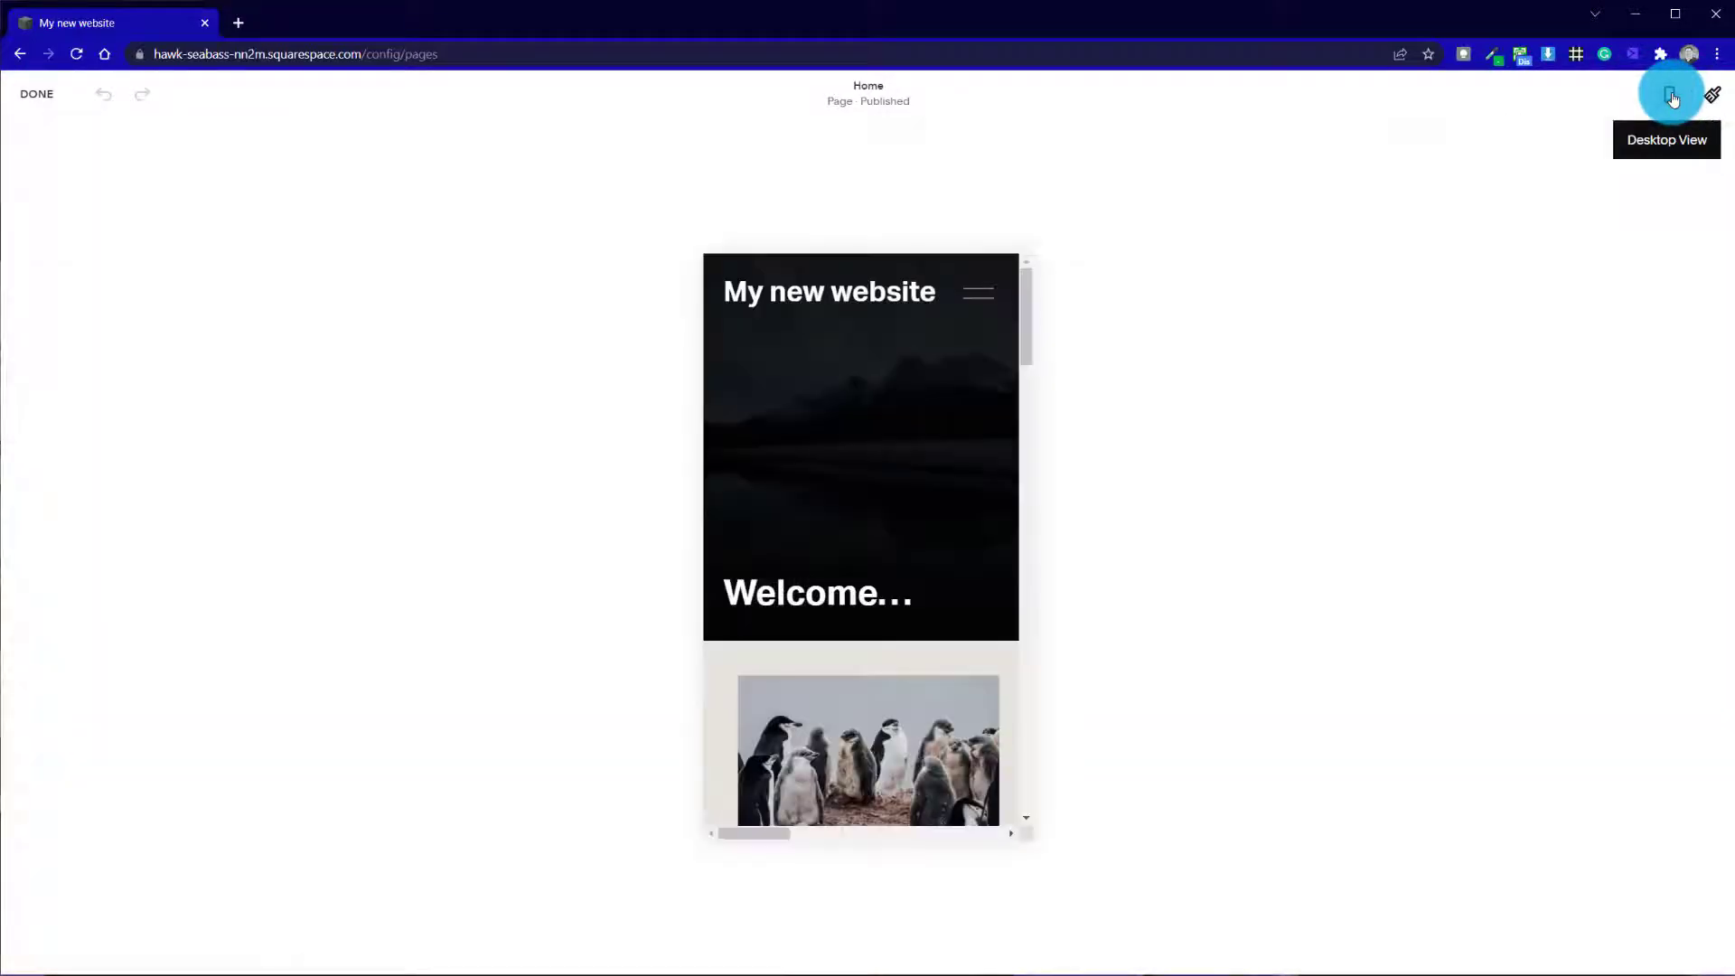
scroll(1022, 365, "down", 10)
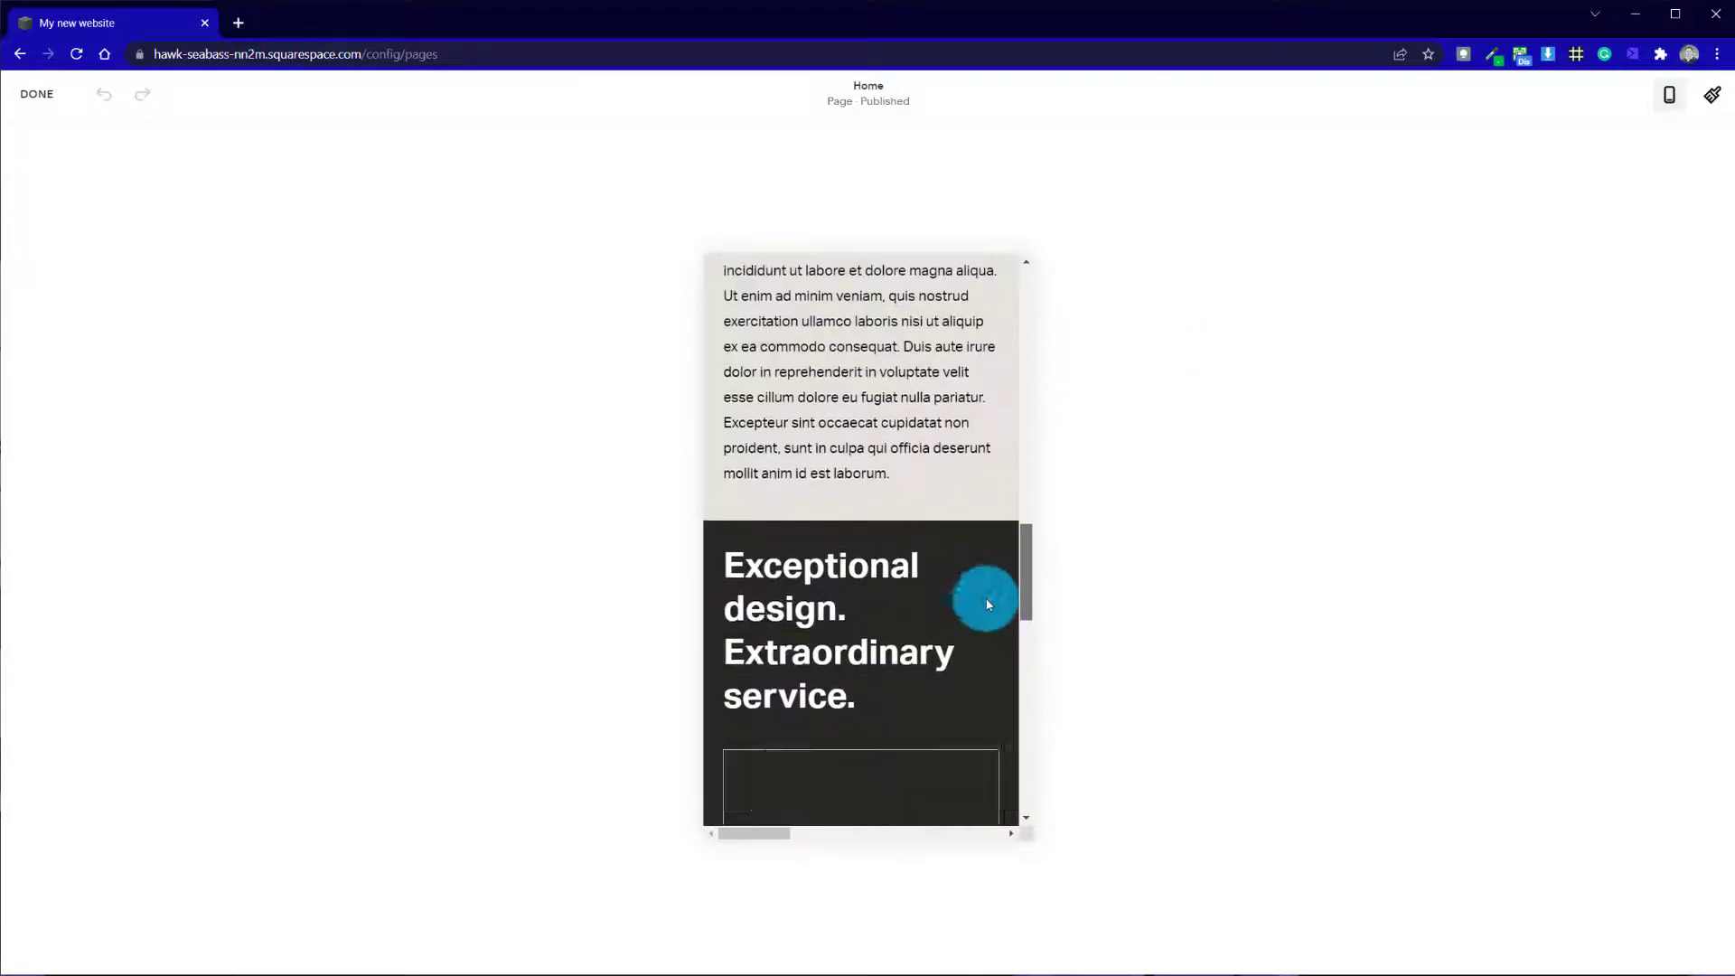
left_click_drag(988, 603, 1011, 349)
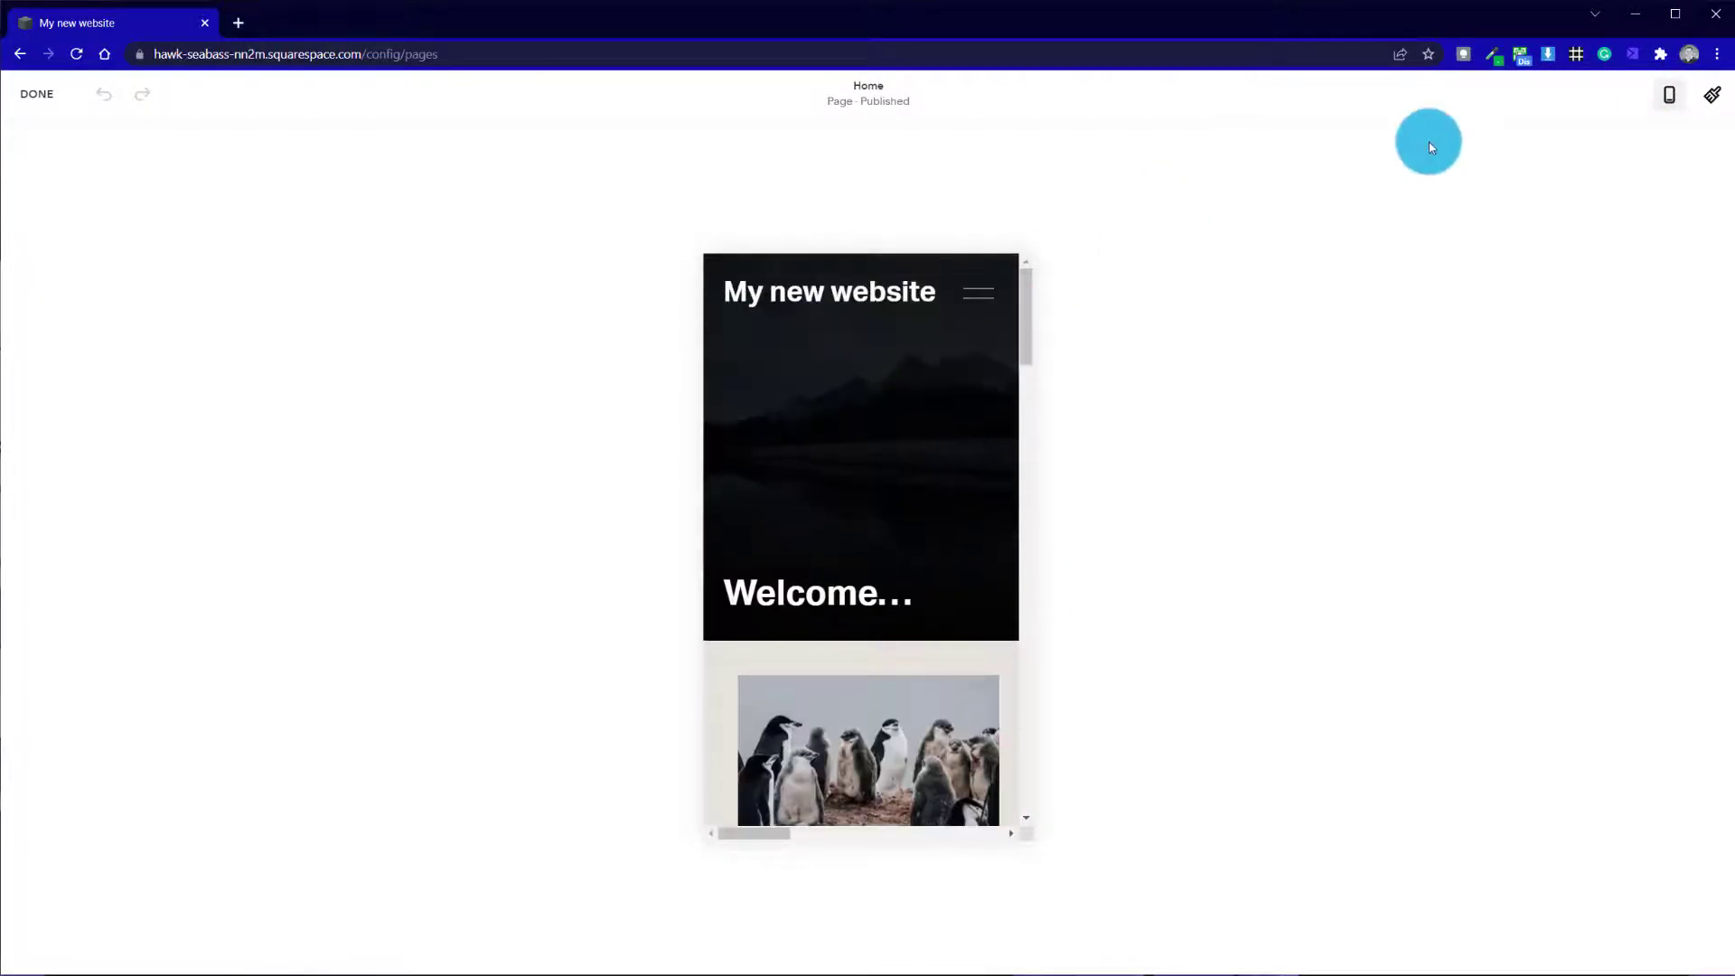
left_click(1671, 93)
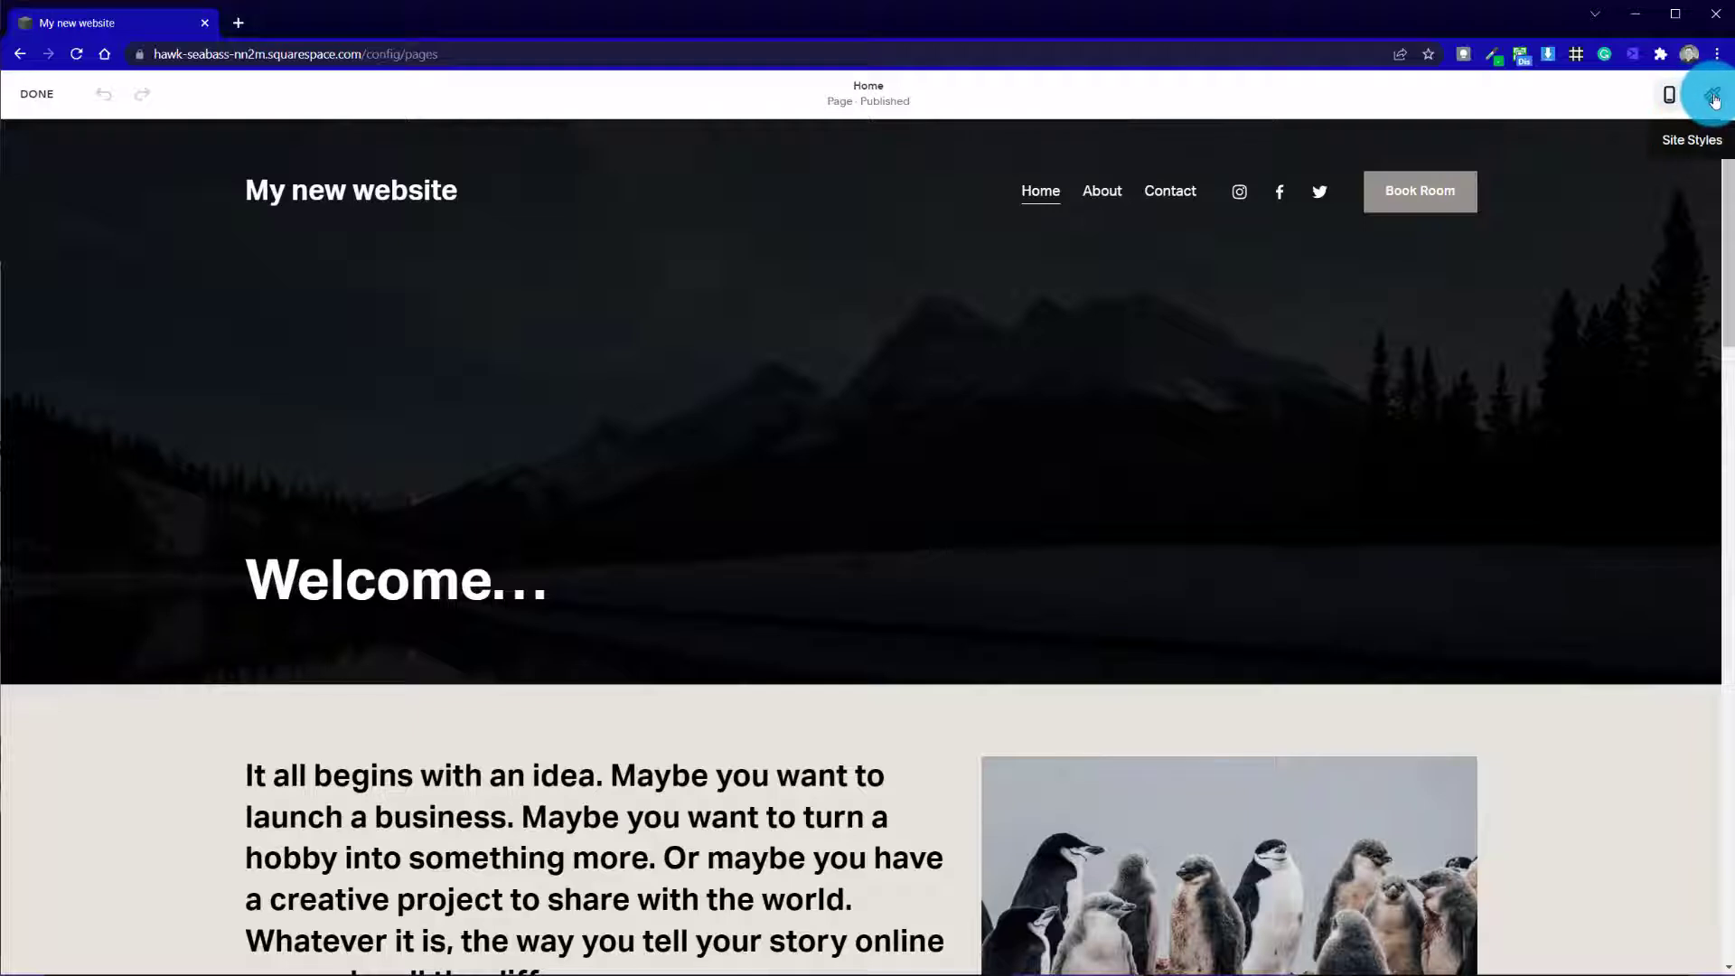
Apply the Aktiv Grotesk sans-serif font pack in the site's font styles
left_click(1714, 100)
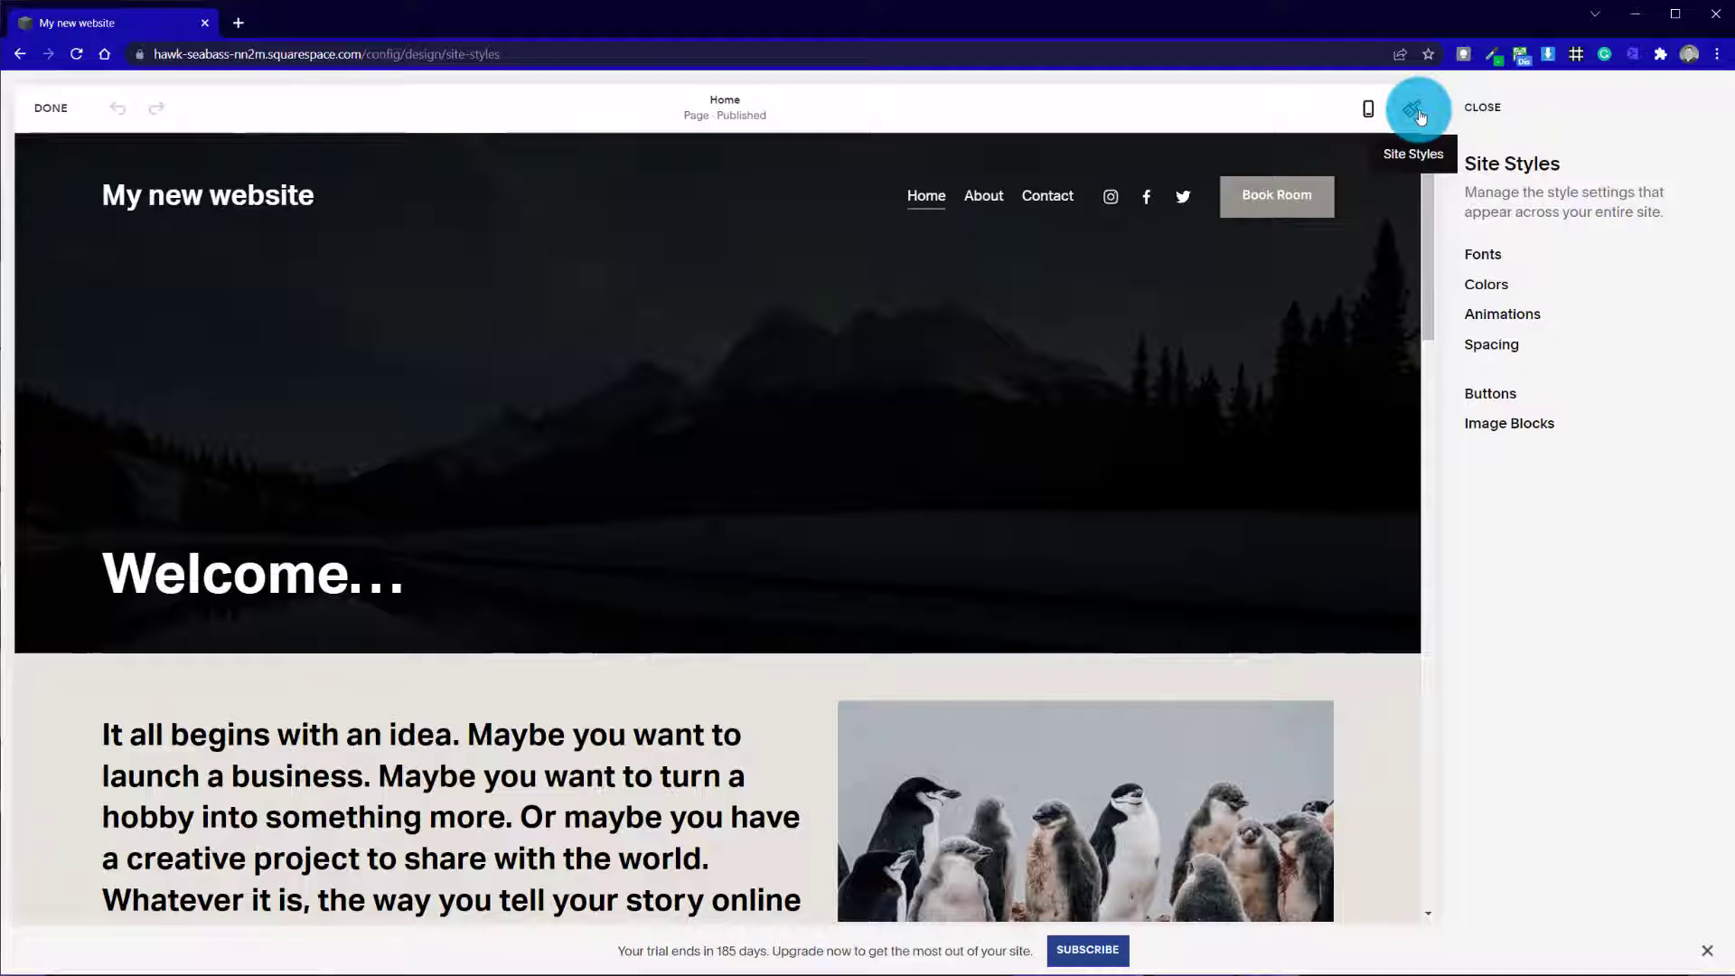
left_click(1482, 254)
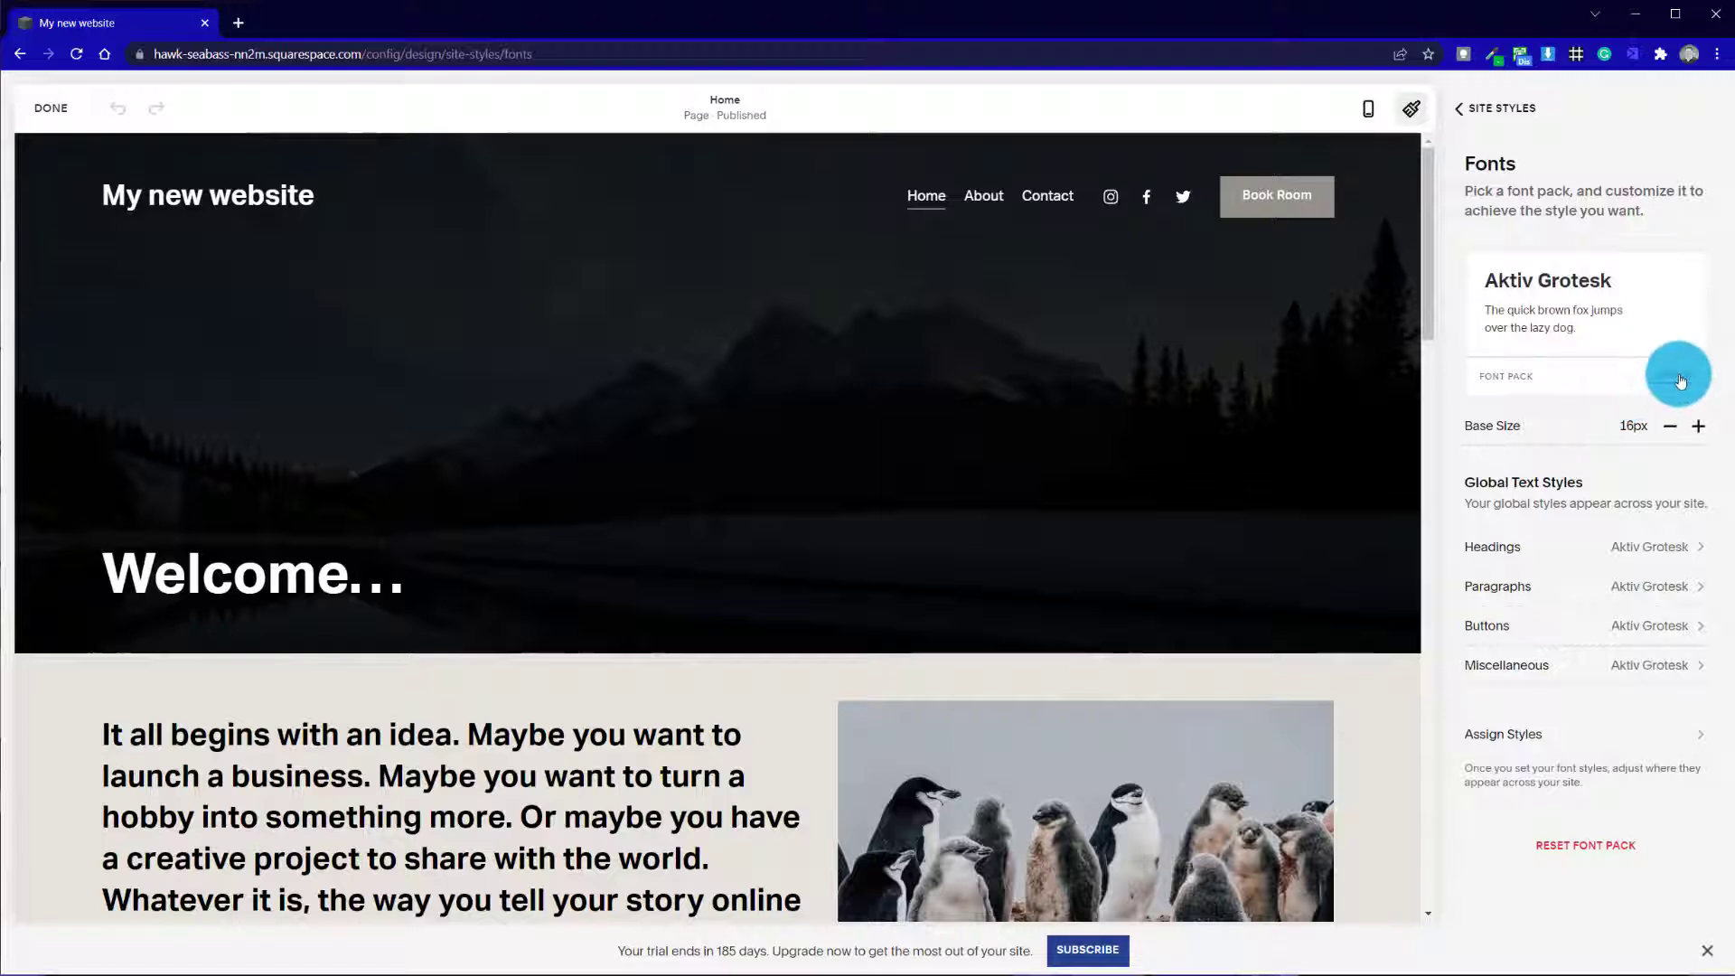
left_click(1681, 380)
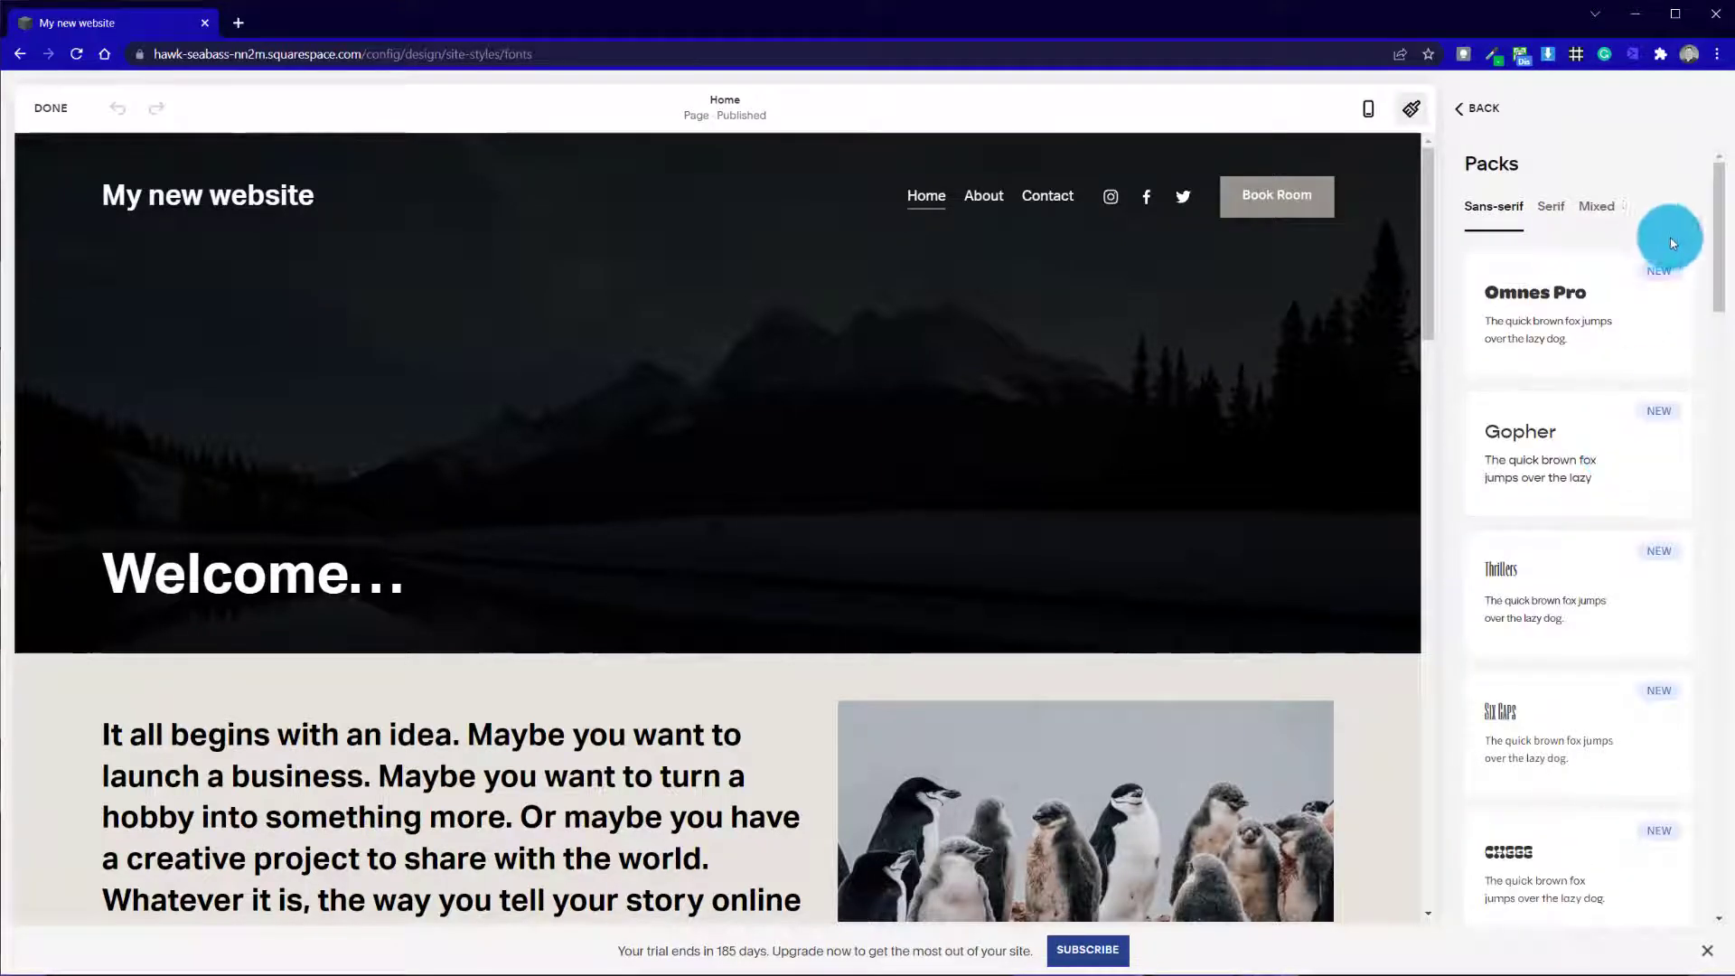
left_click_drag(1727, 251, 1692, 554)
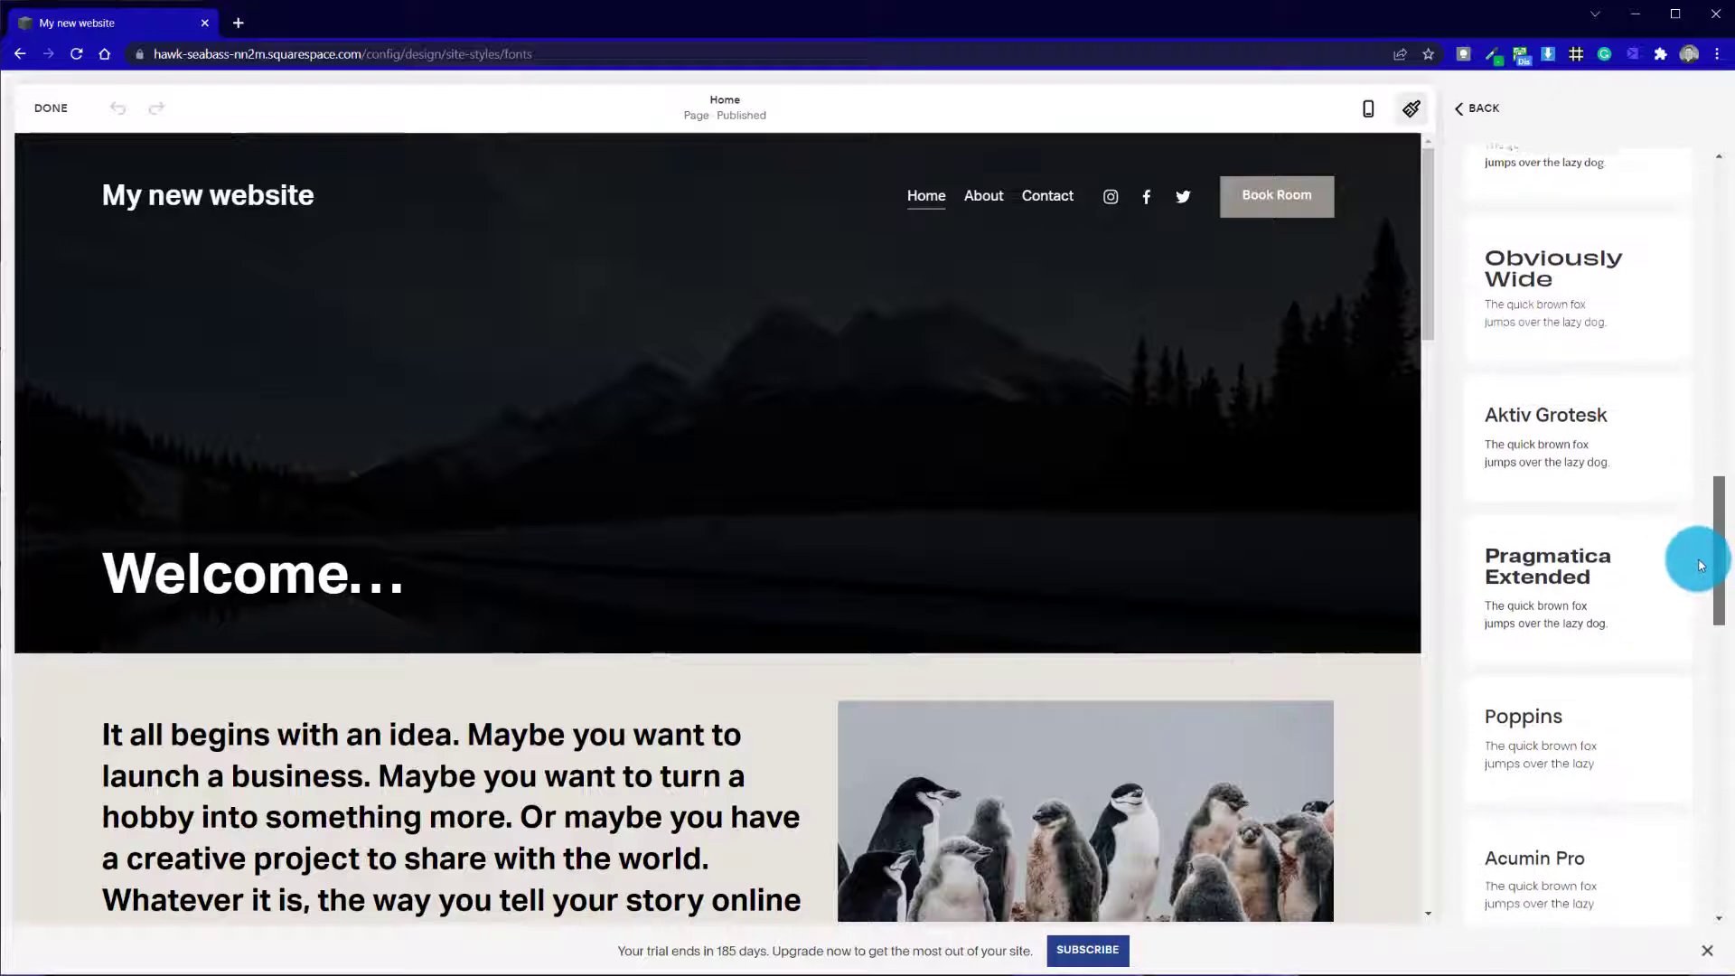
left_click(1630, 406)
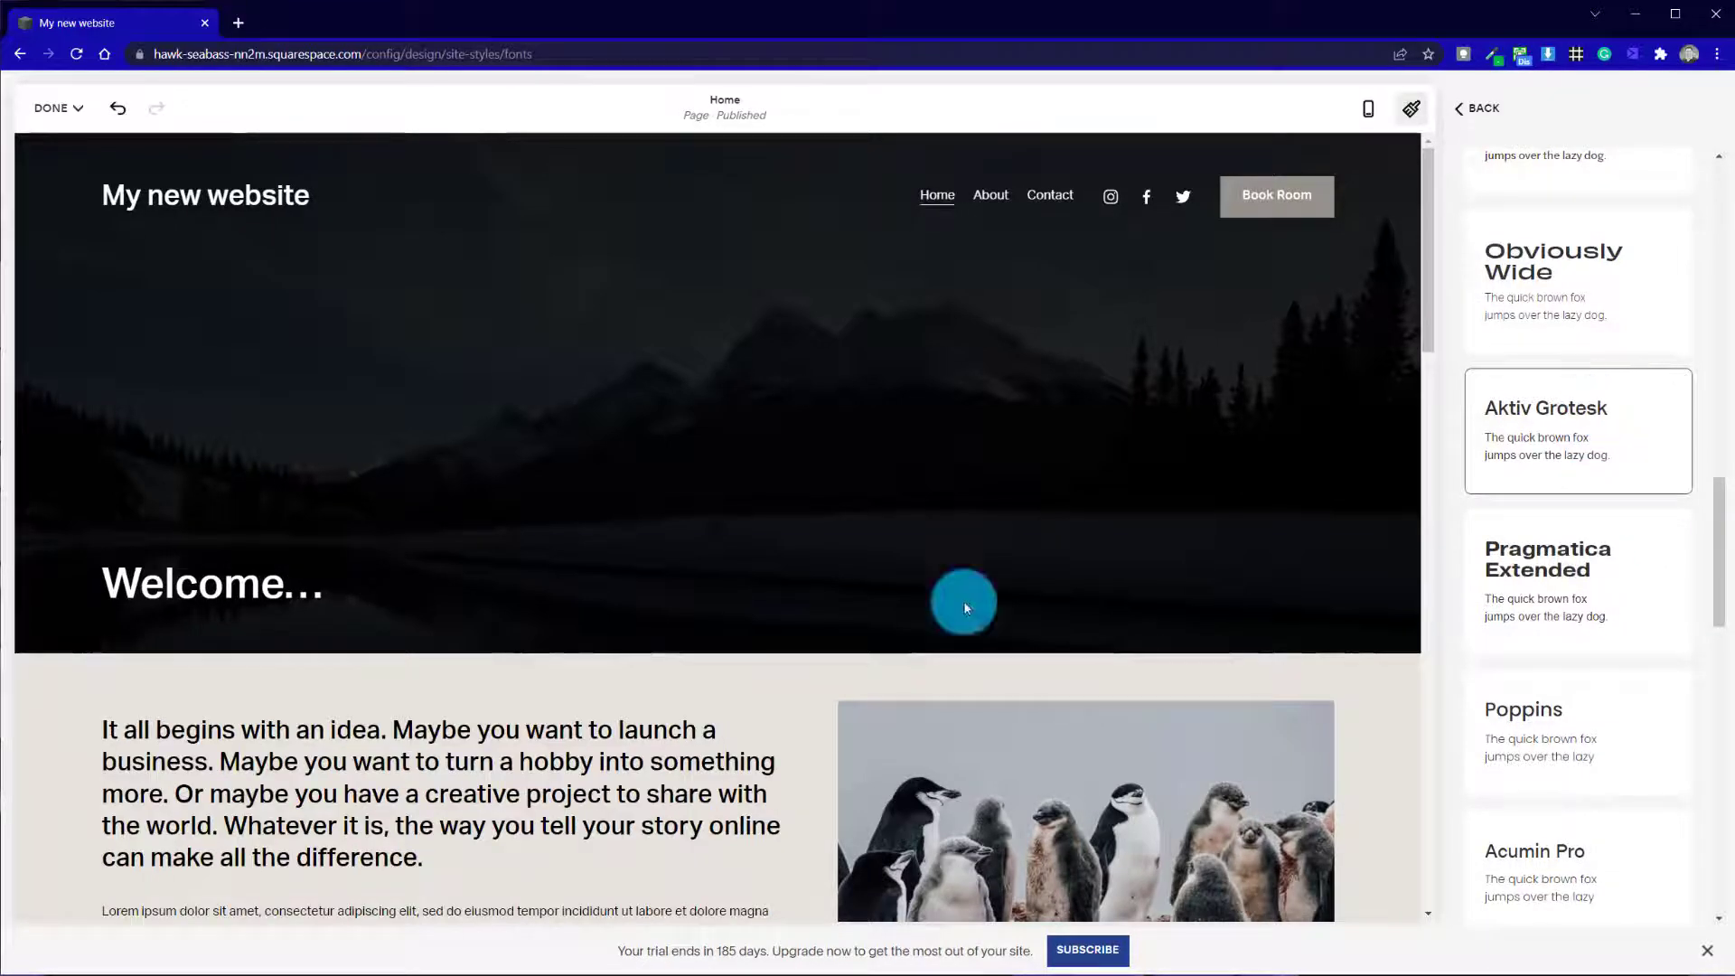
Try a larger base font size, restore it to 16px and return to the site styles
left_click(1492, 109)
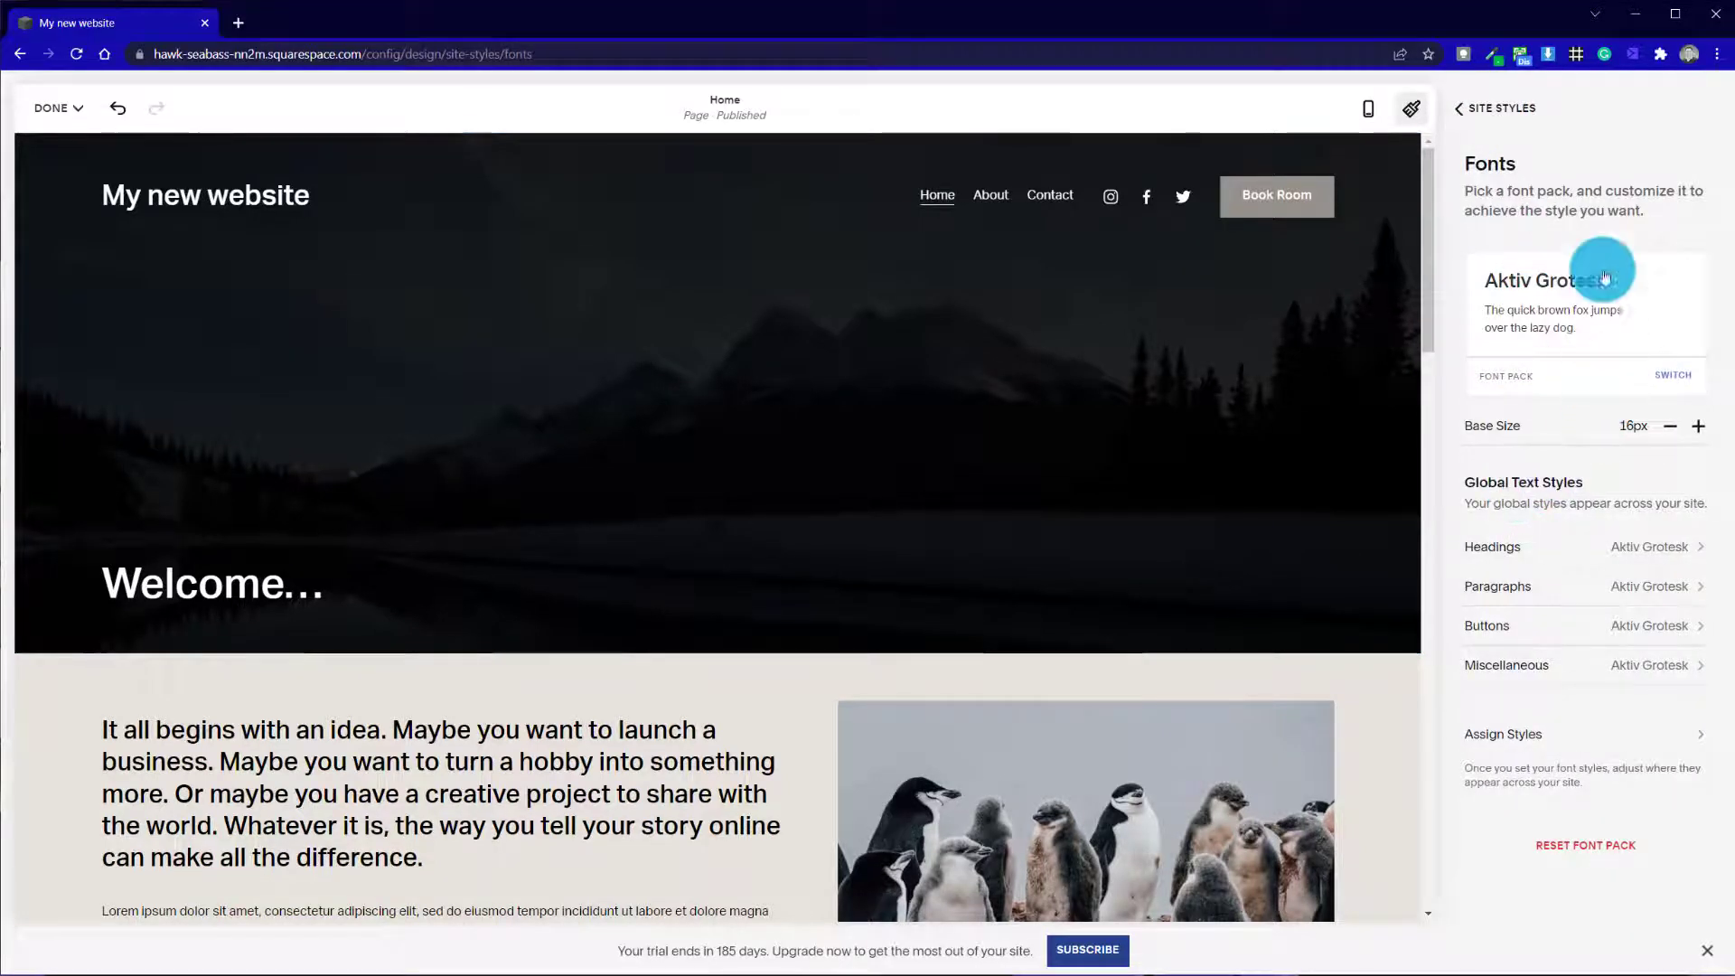
left_click(1696, 430)
left_click(1669, 426)
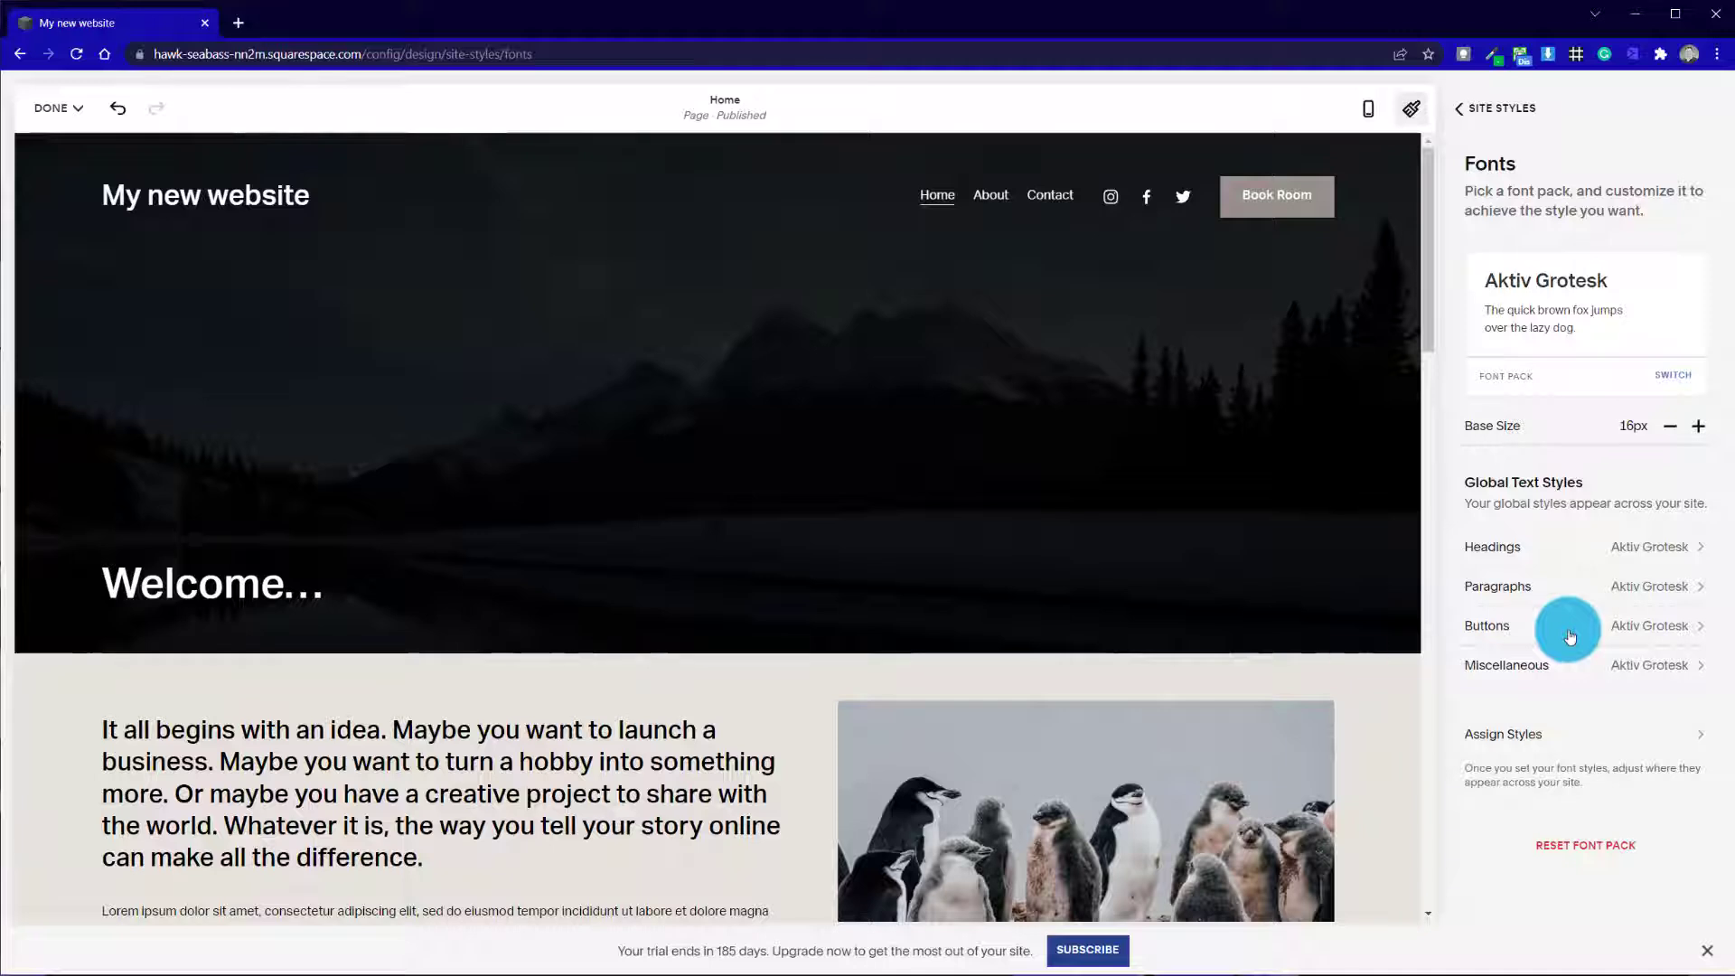
left_click(1500, 105)
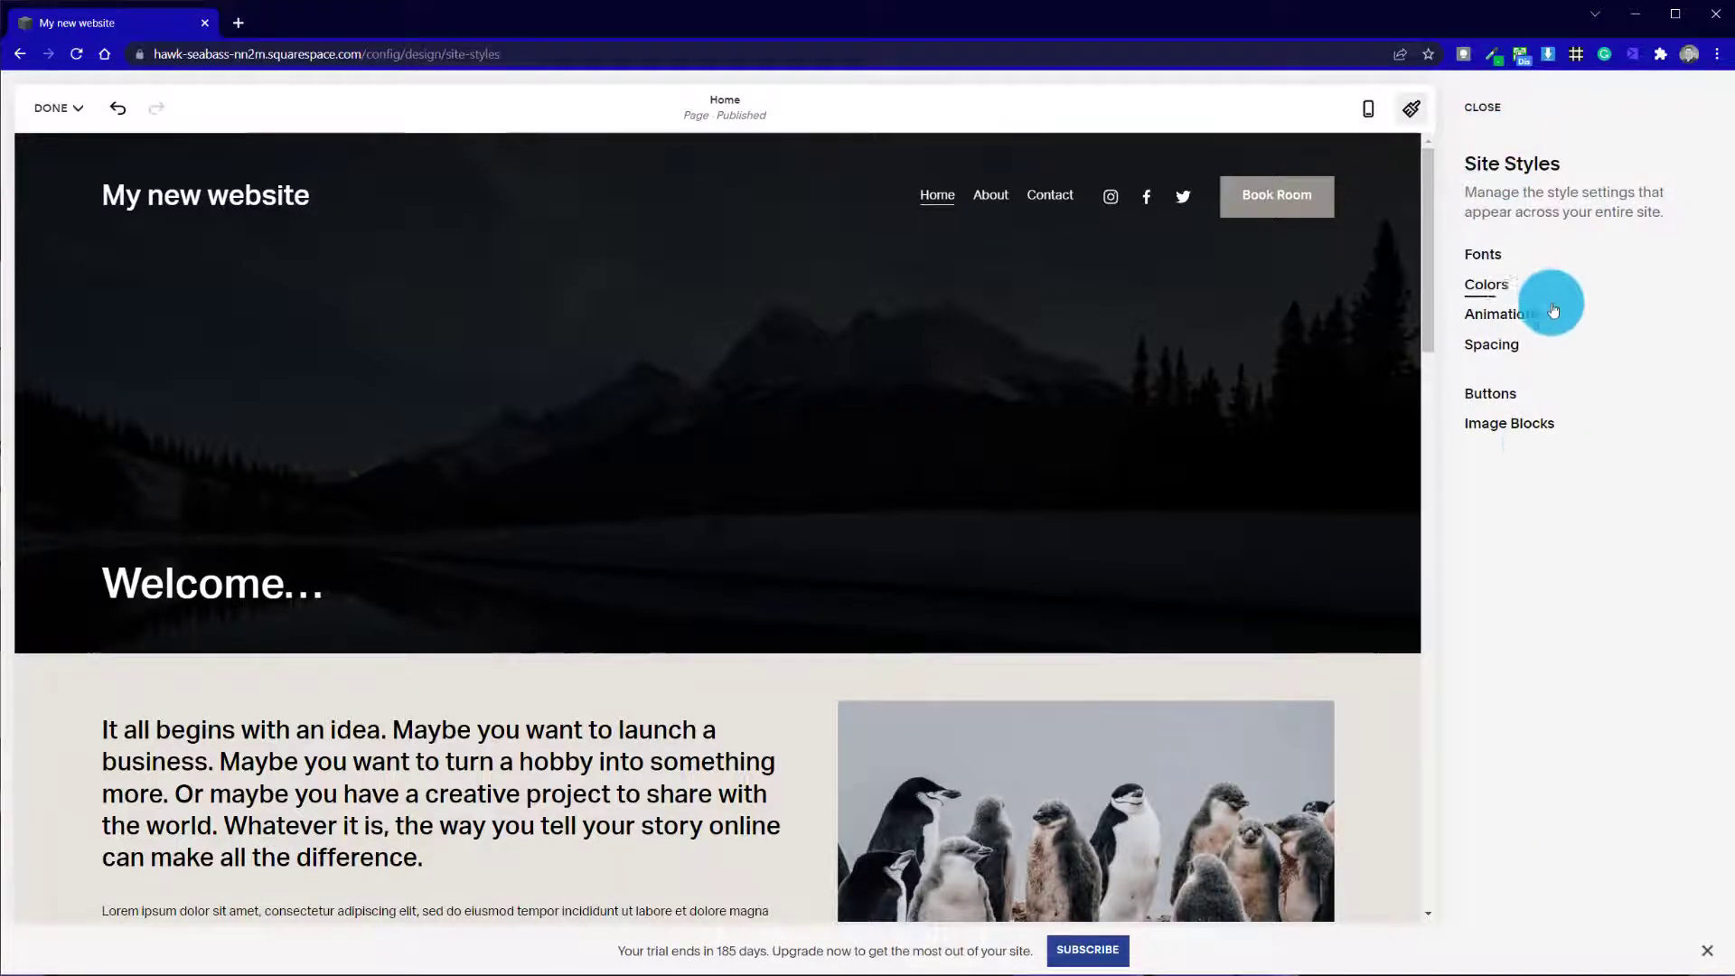
Edit the color palette, setting its second, light beige color to gray hsl(40, 0%, 80%), and check the effect on the Home page
left_click(1496, 291)
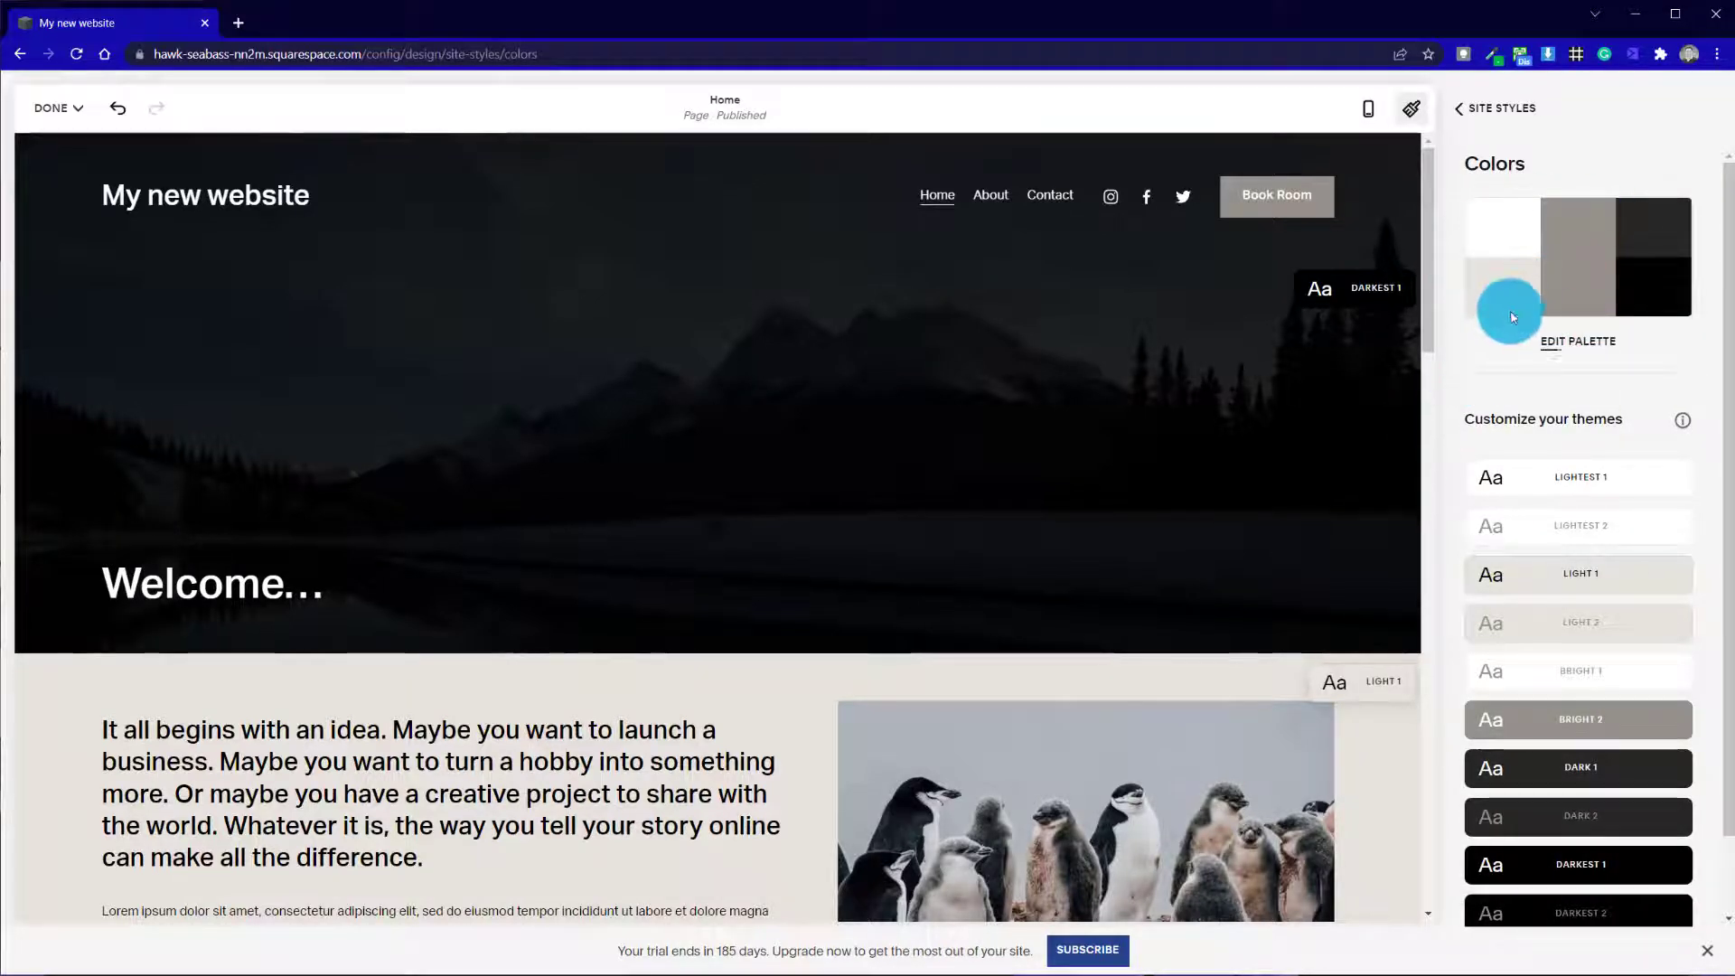
left_click(1577, 341)
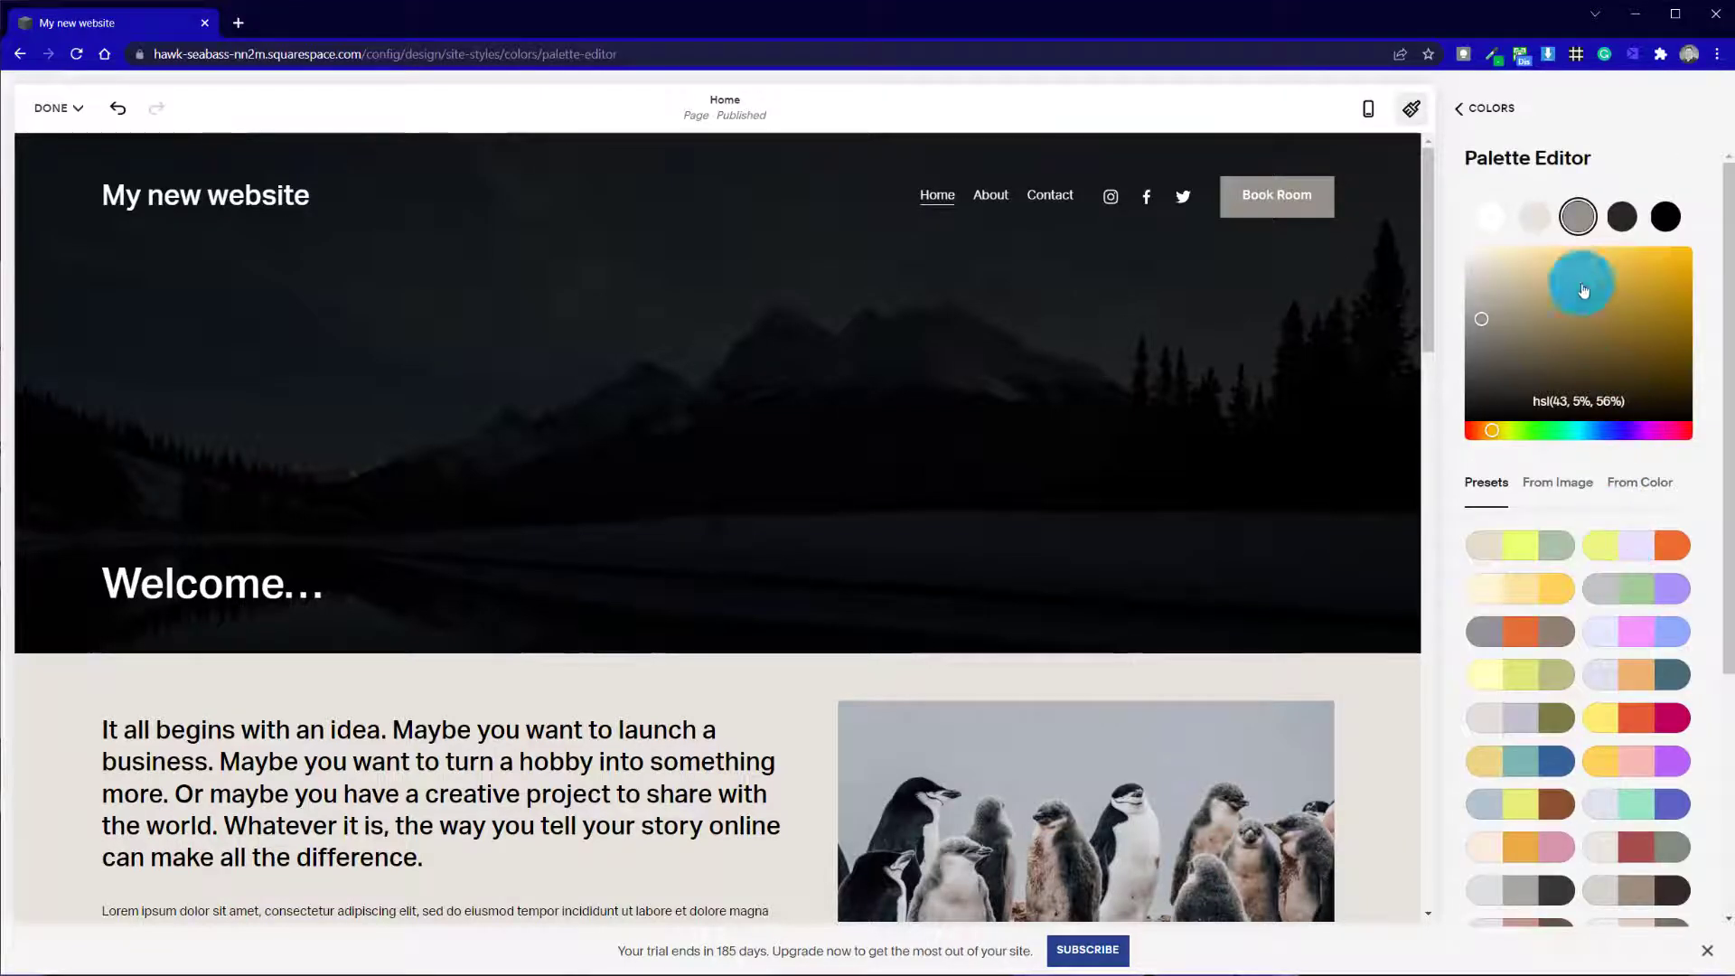
left_click(1536, 217)
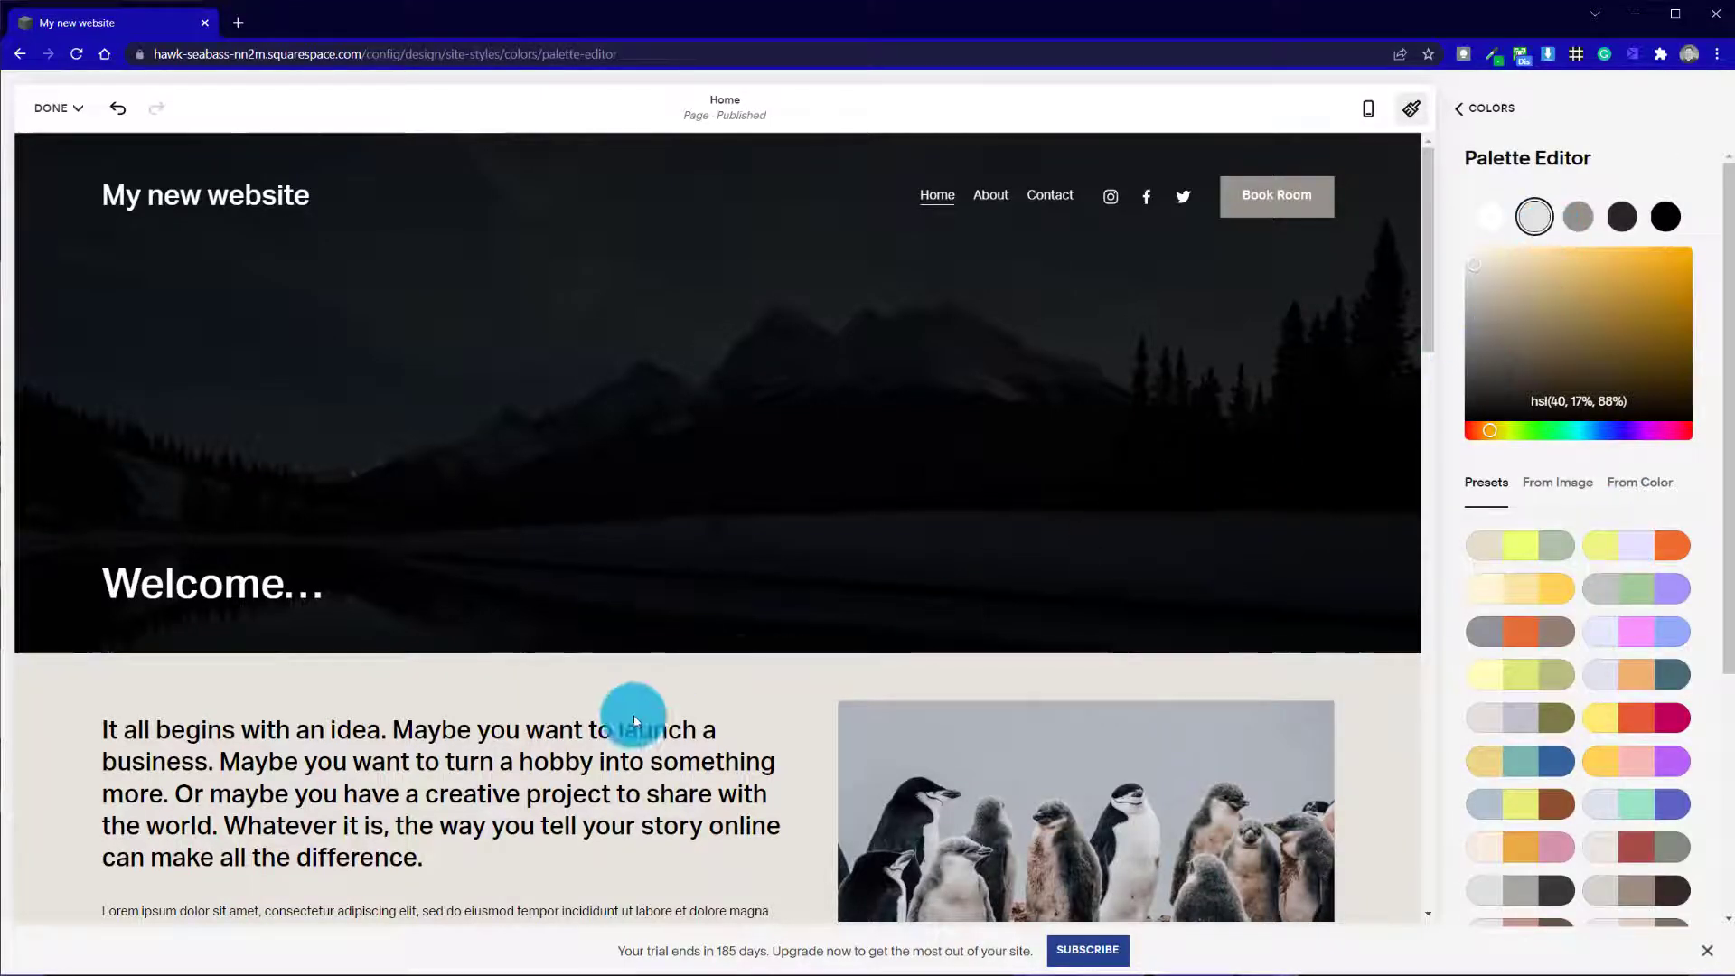
left_click_drag(1475, 273, 1463, 274)
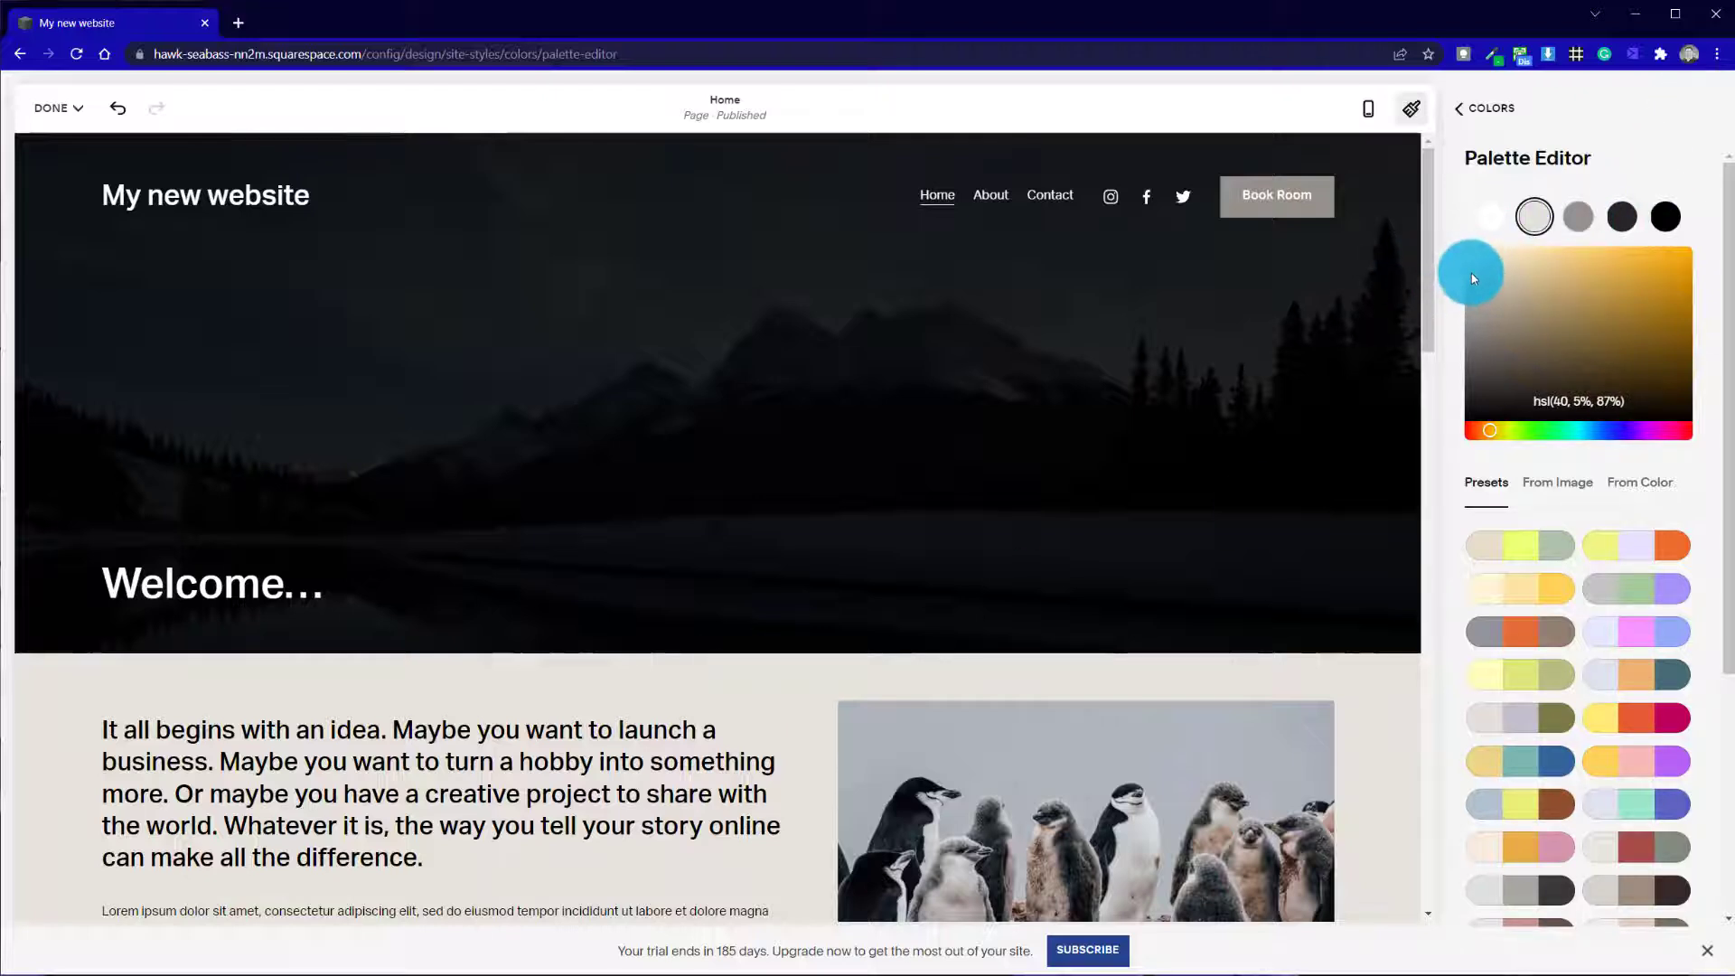
left_click(1466, 311)
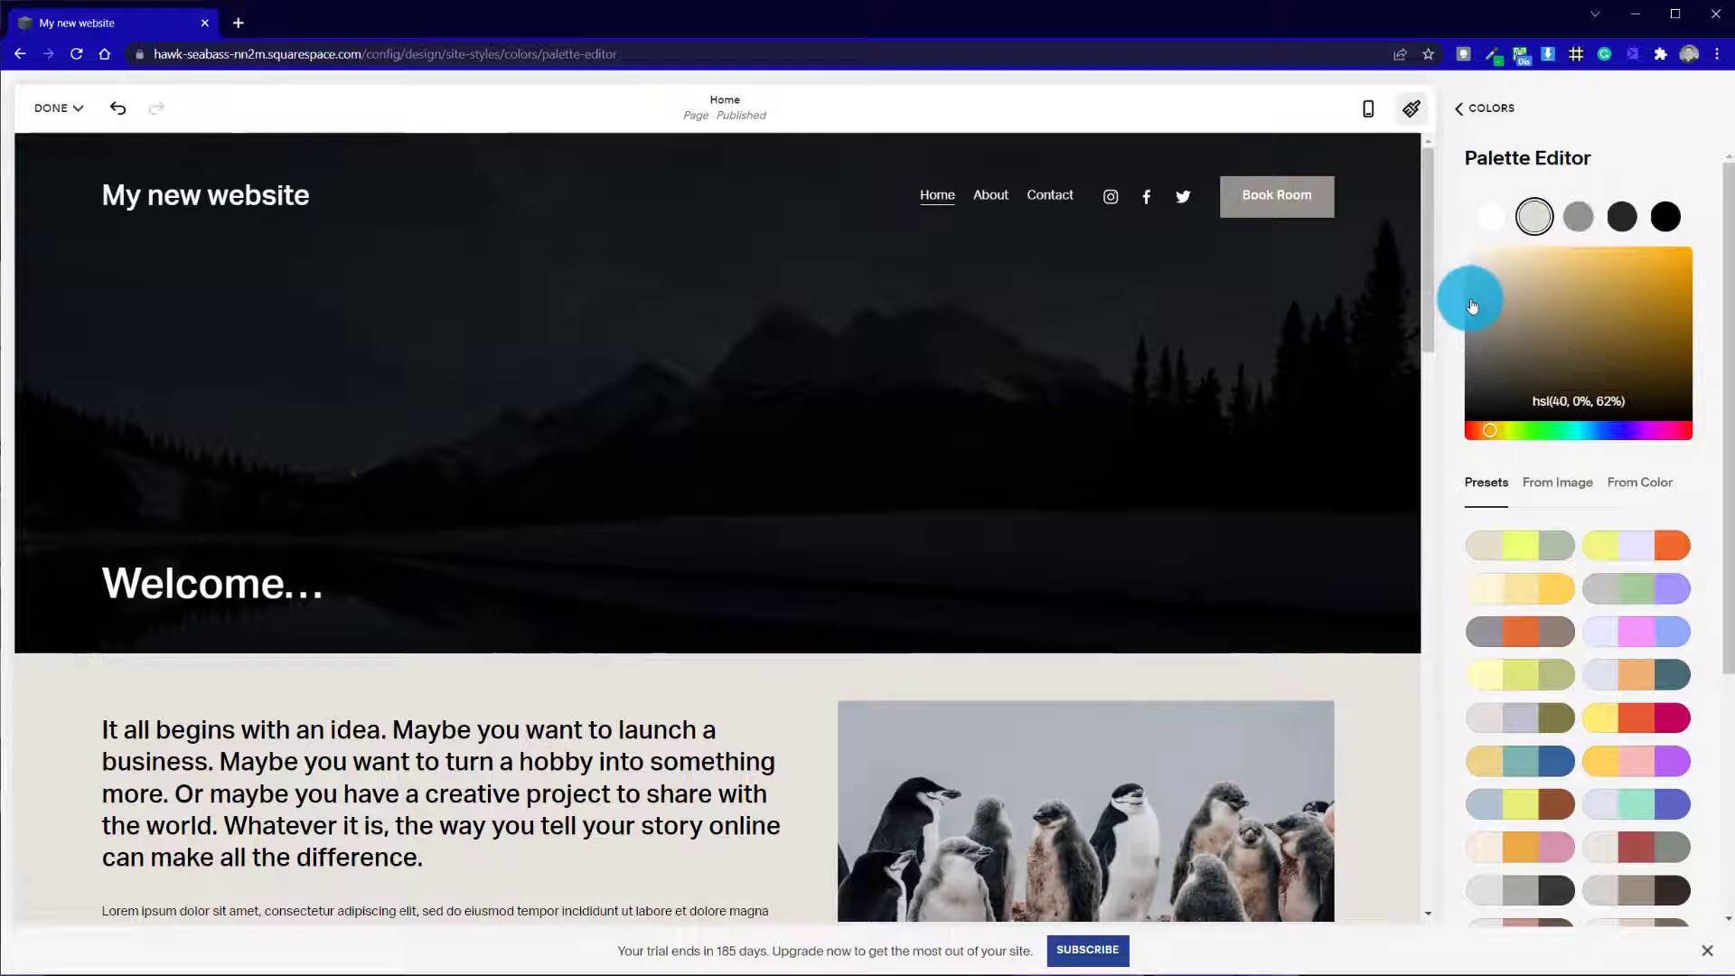
left_click(1448, 282)
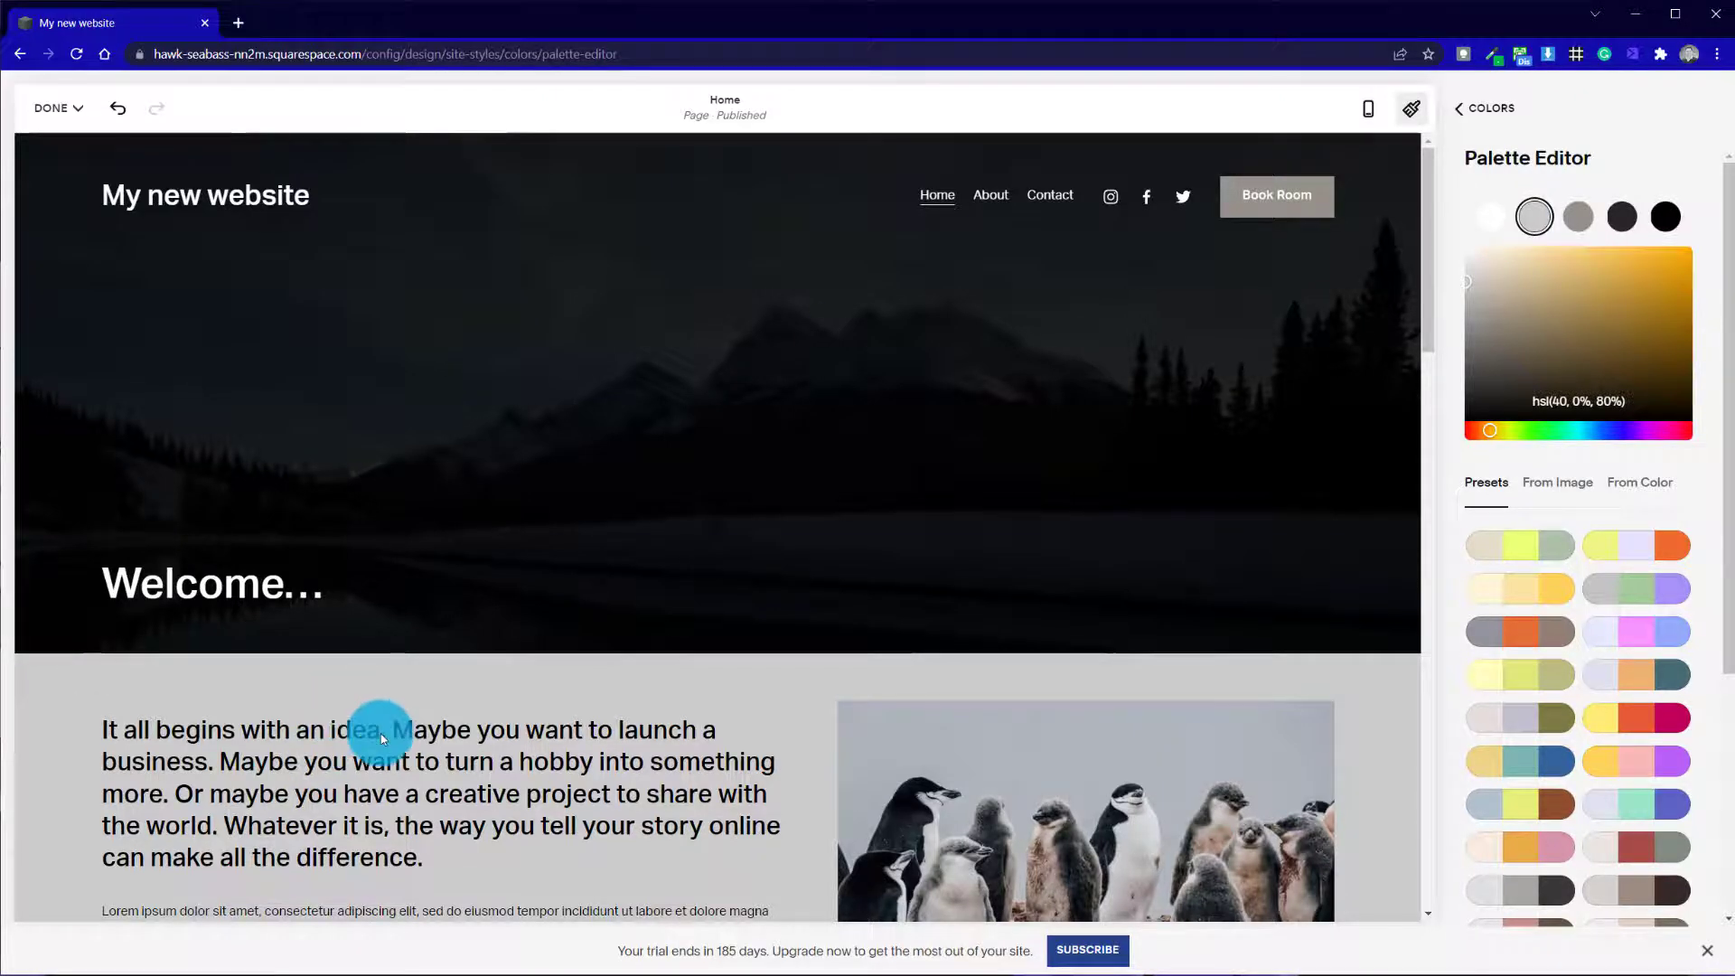
scroll(480, 698, "down", 5)
scroll(480, 701, "up", 5)
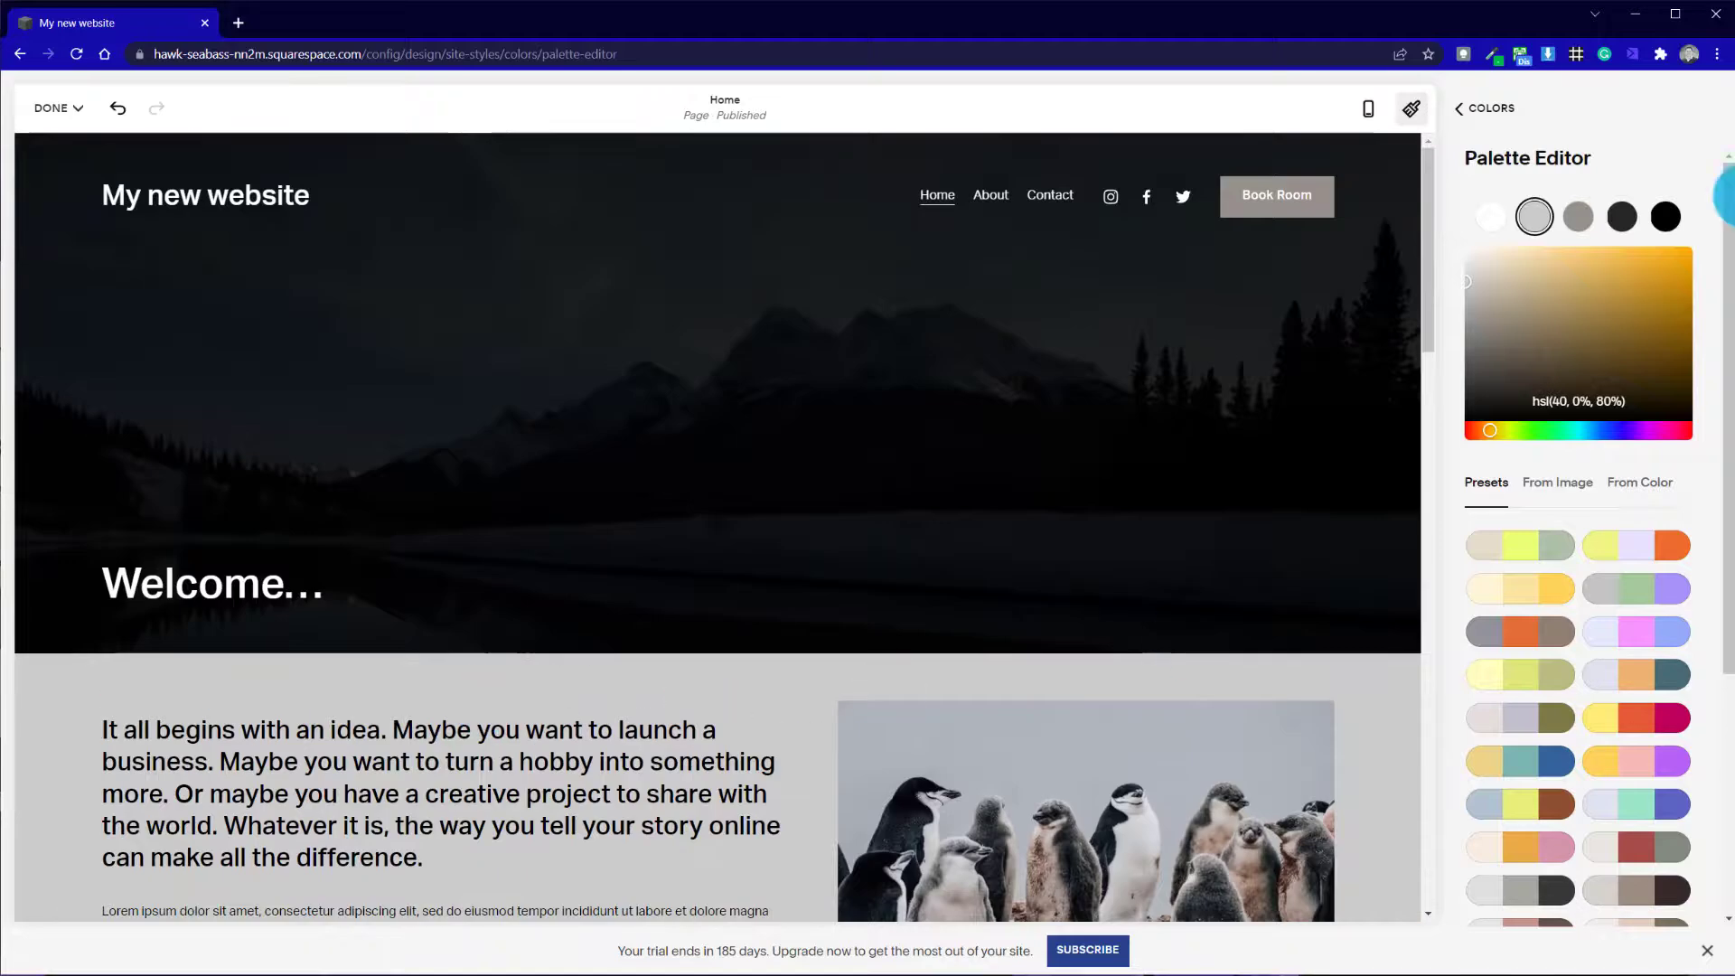
Try a near-black hsl(40, 0%, 6%) as the second palette color and check the Home page's sections
left_click(1466, 410)
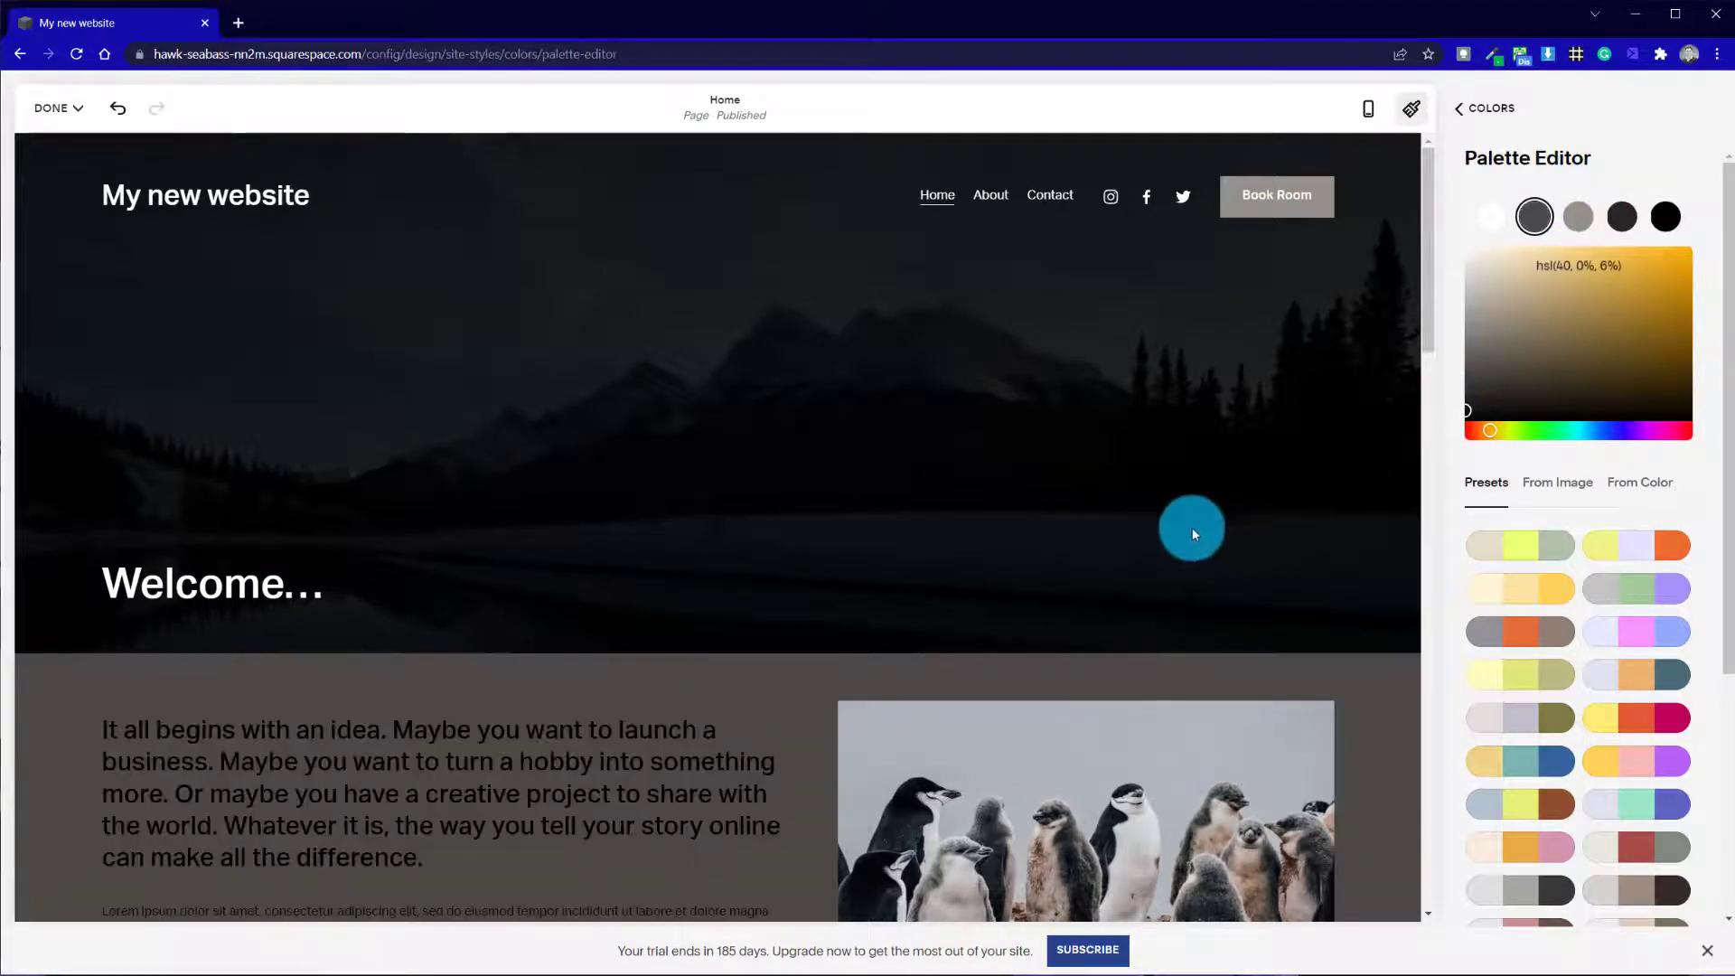
scroll(535, 759, "down", 8)
scroll(540, 746, "up", 4)
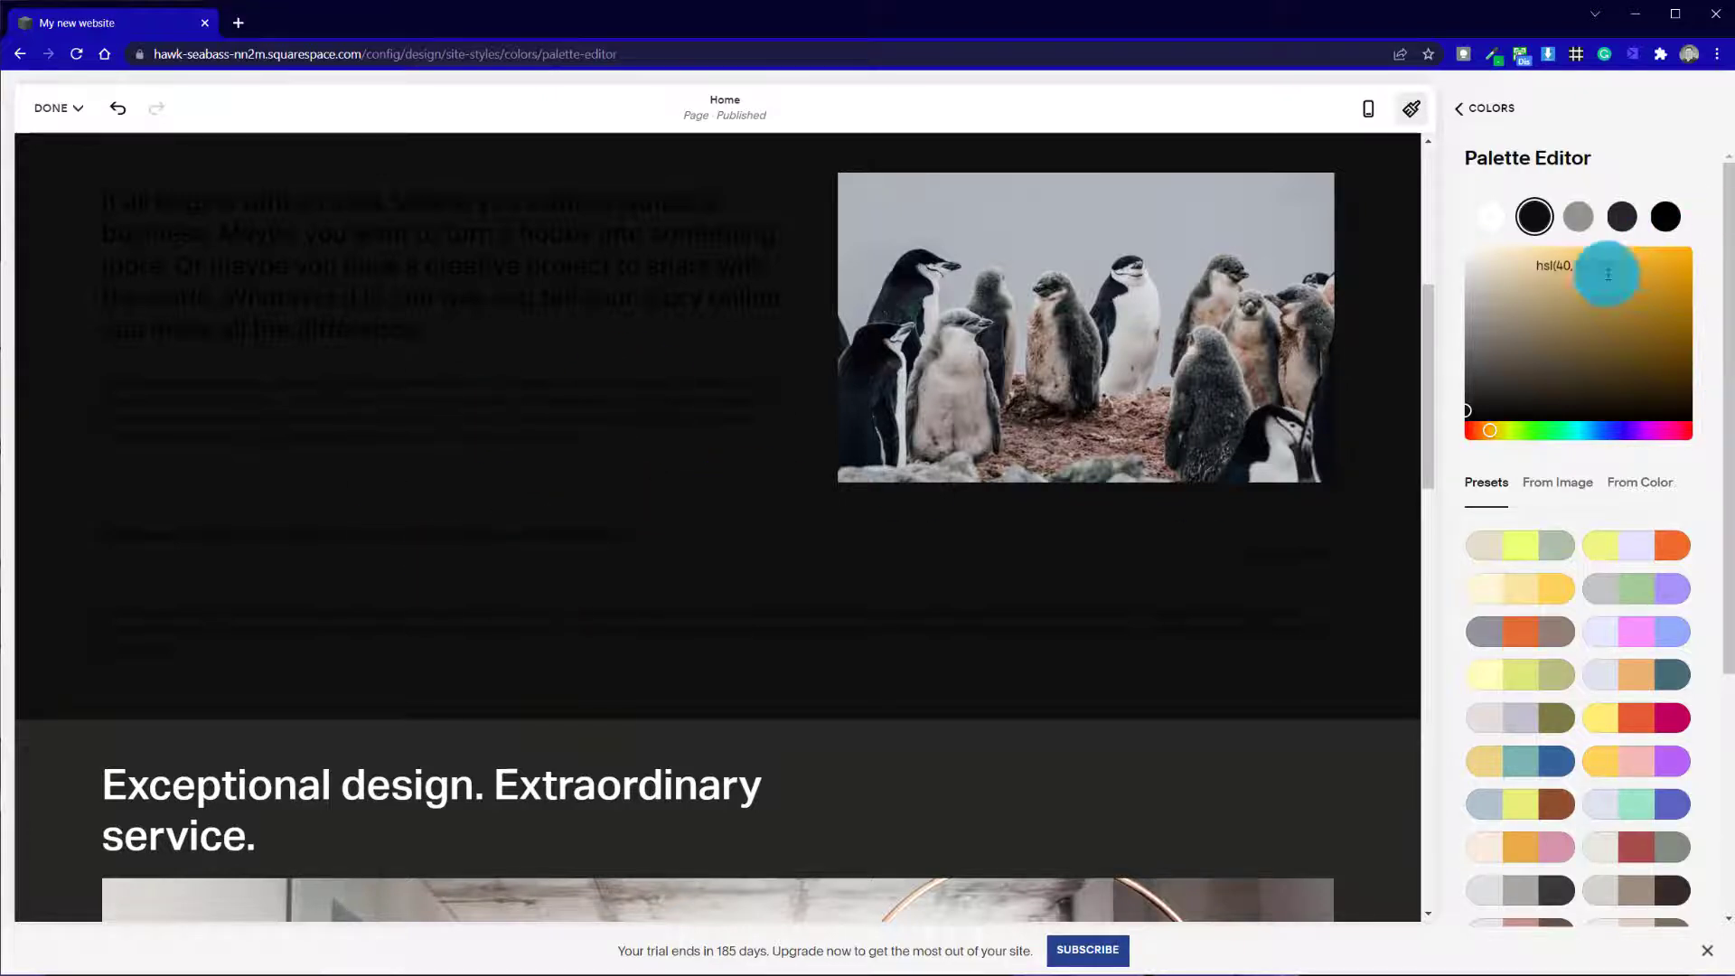
Set the second palette color to off-white hsl(40, 11%, 93%) and close the site styles
left_click_drag(1489, 303, 1478, 296)
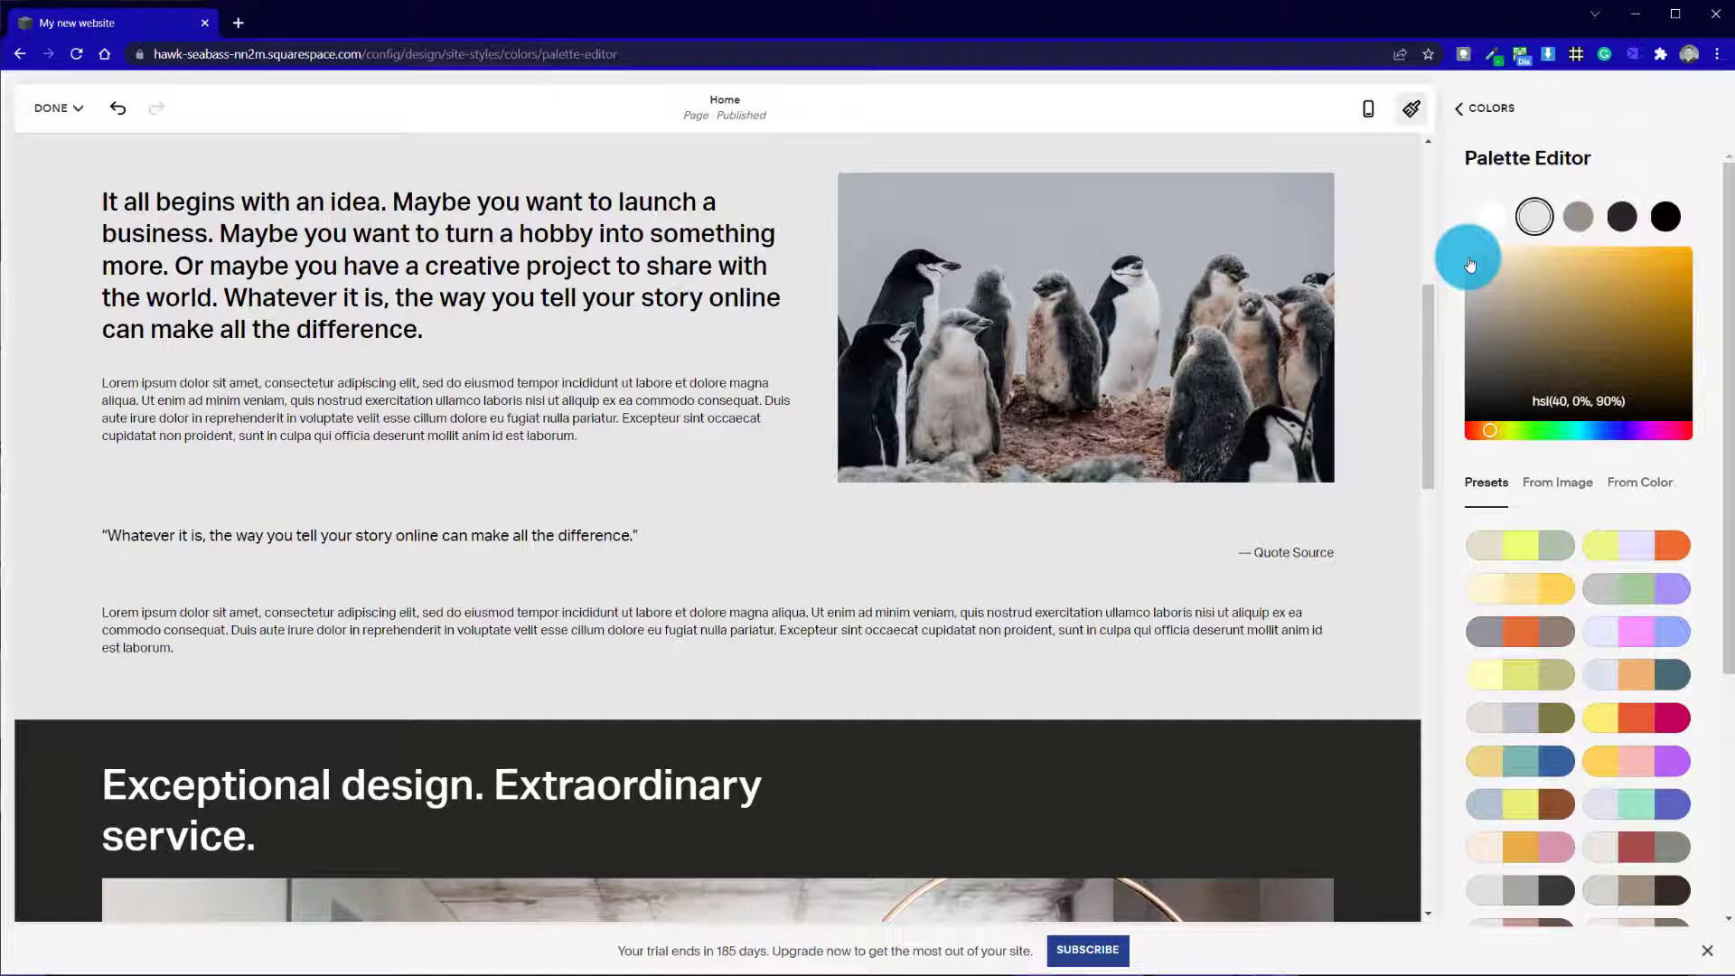
left_click(1468, 258)
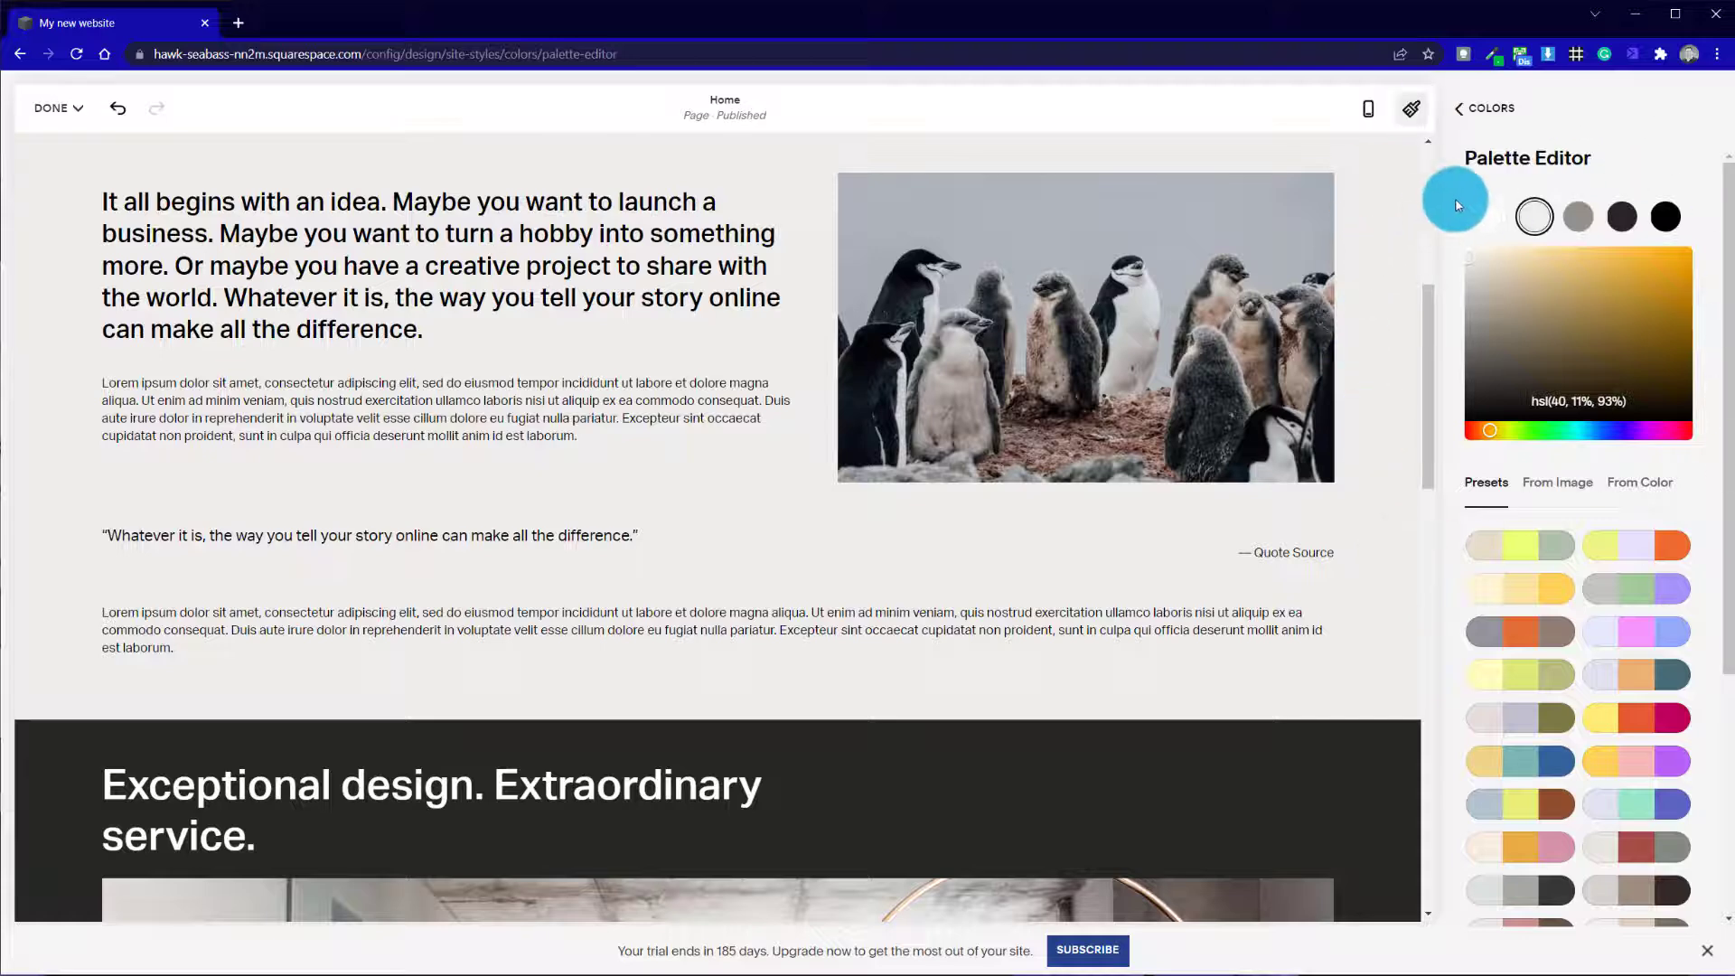
left_click(1498, 106)
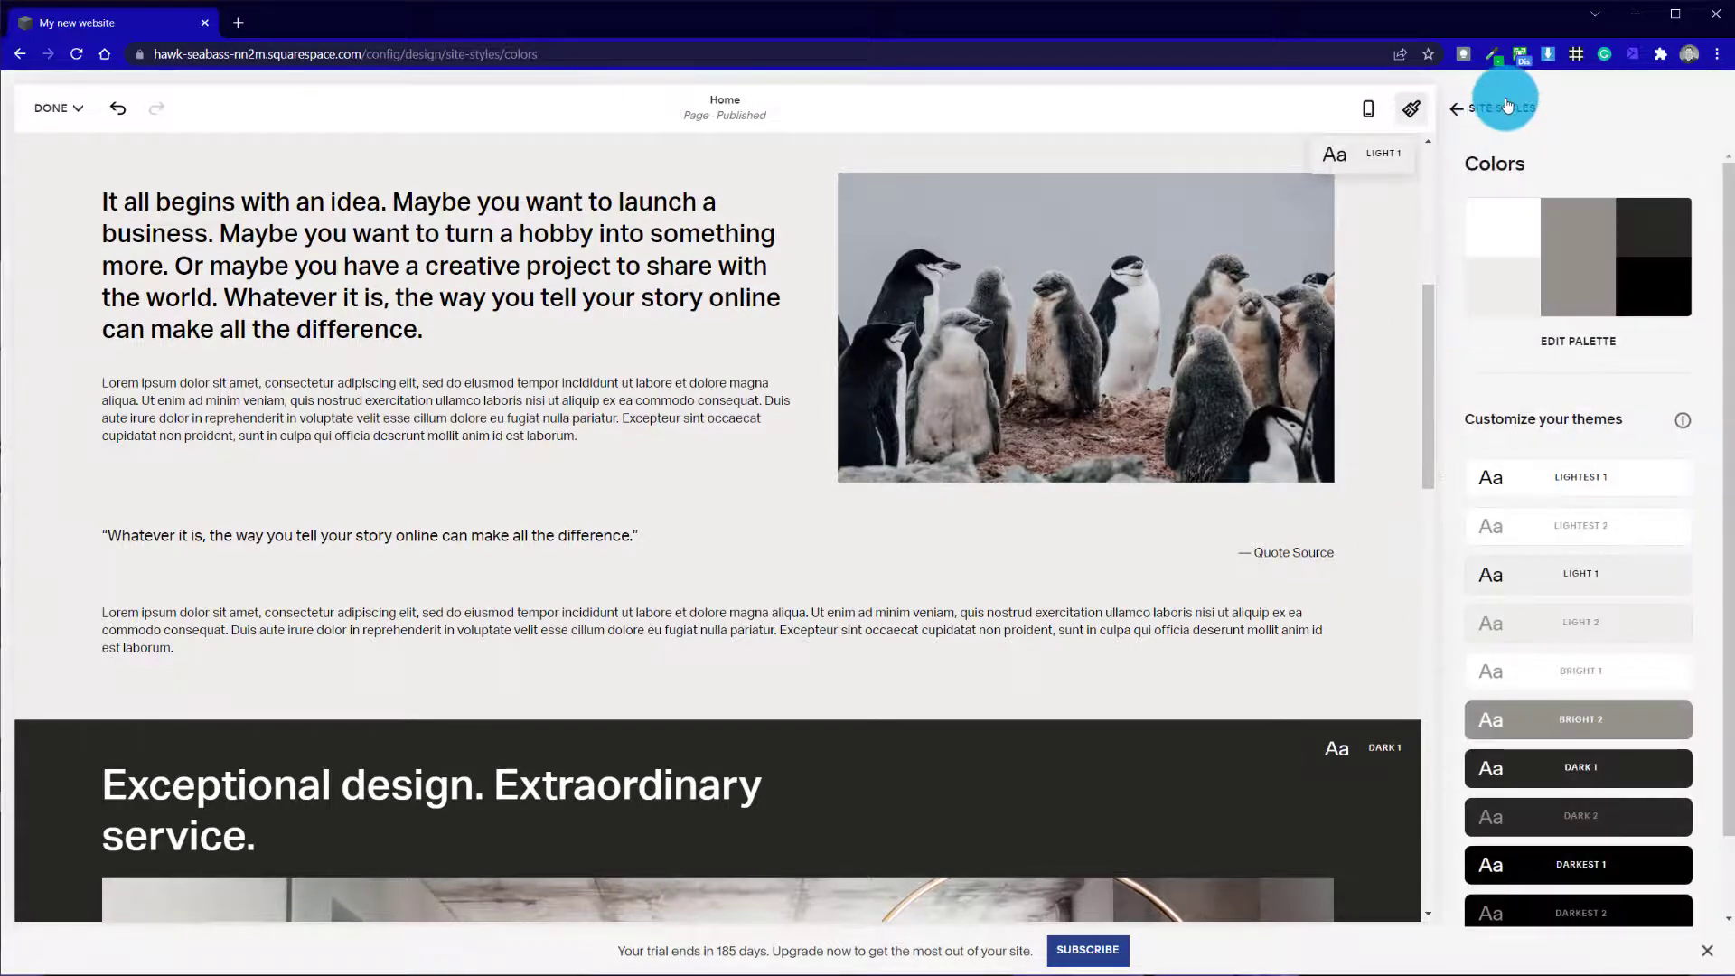
left_click(1506, 107)
left_click(1493, 106)
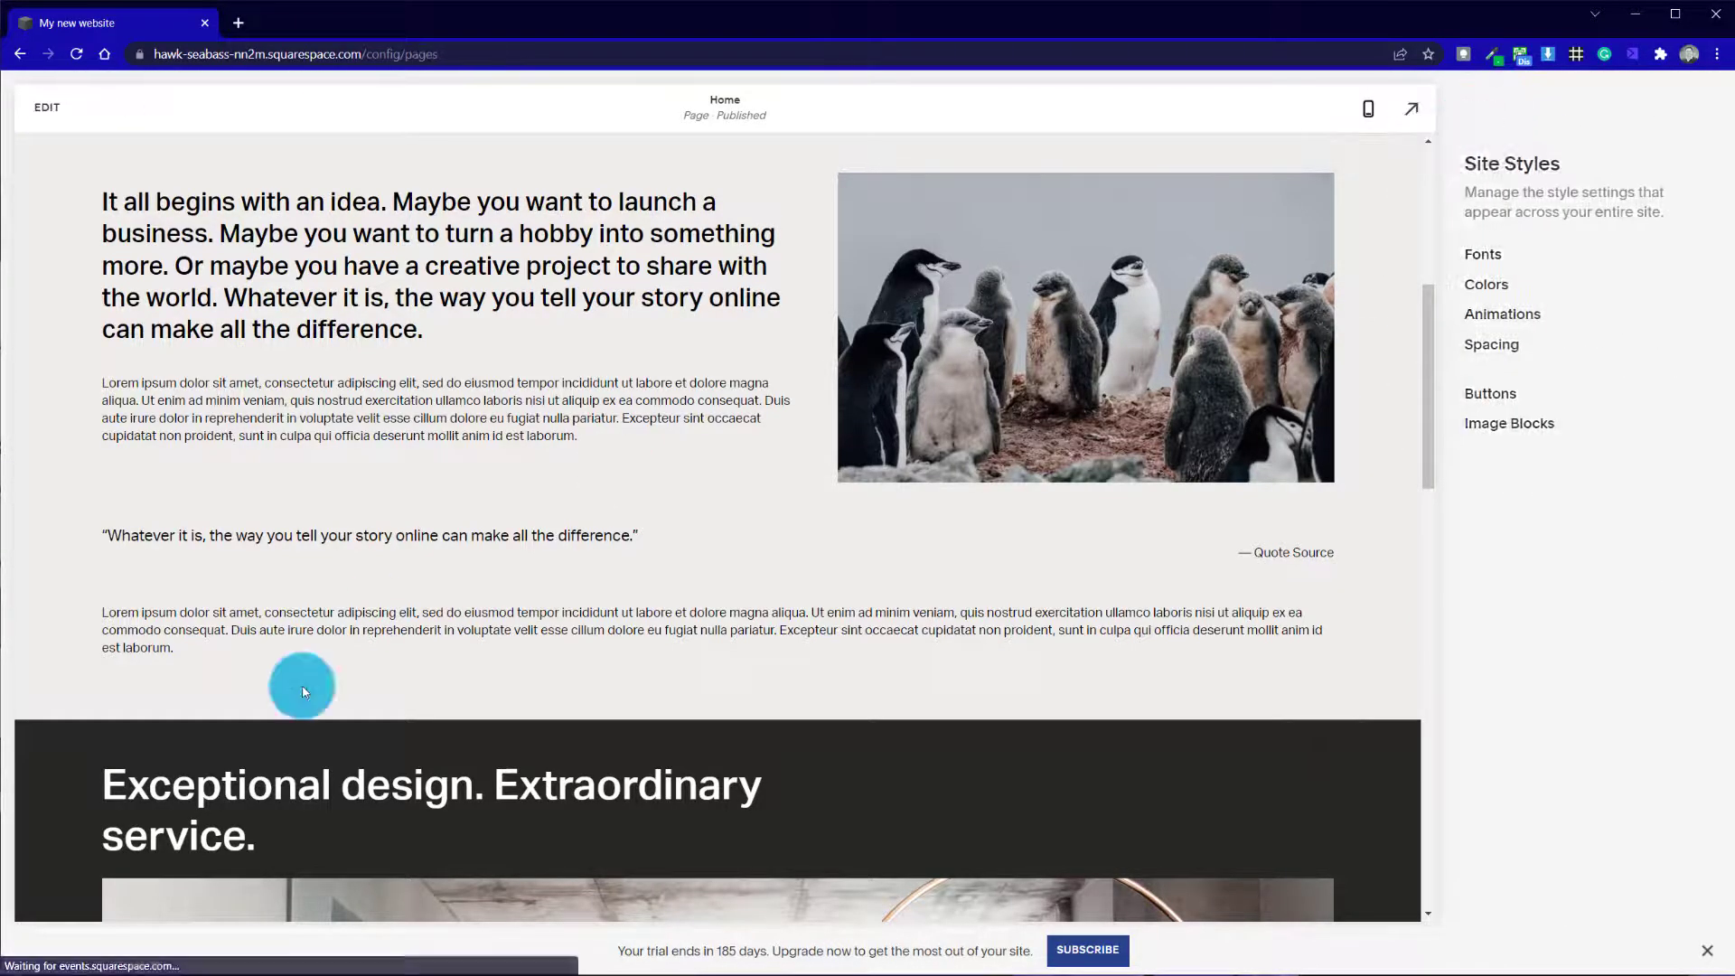
Check the restyled sections of the Home page, save the changes and leave editing
scroll(223, 403, "up", 5)
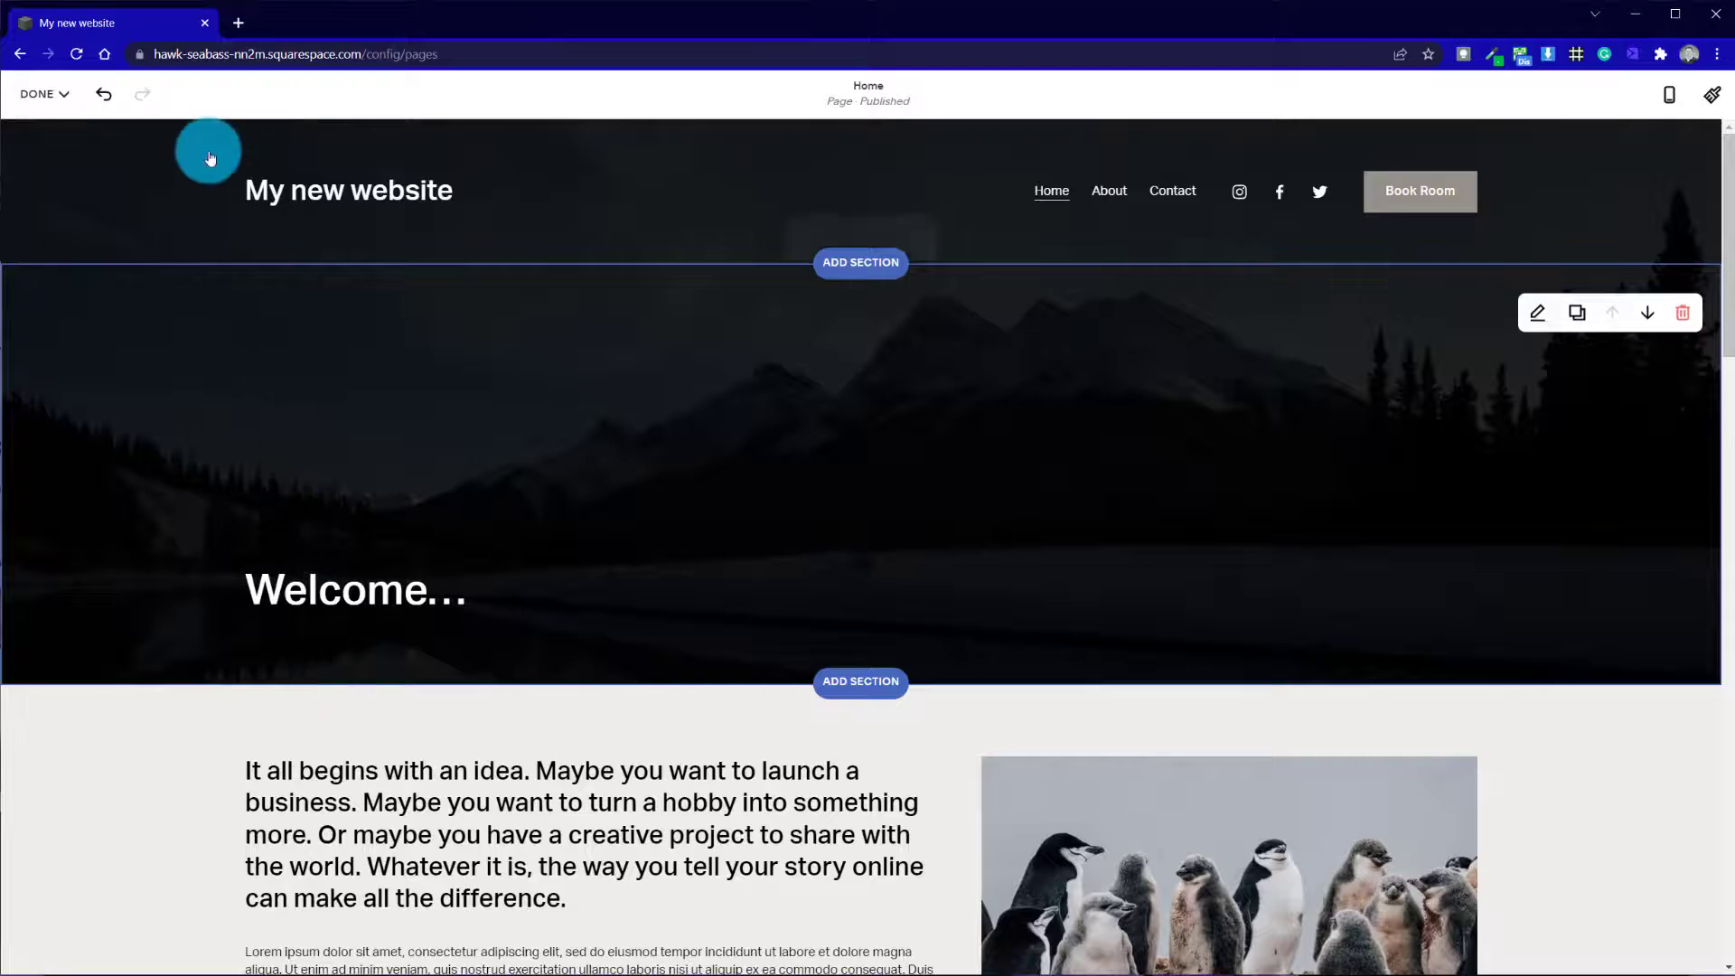
scroll(205, 159, "down", 5)
left_click(40, 93)
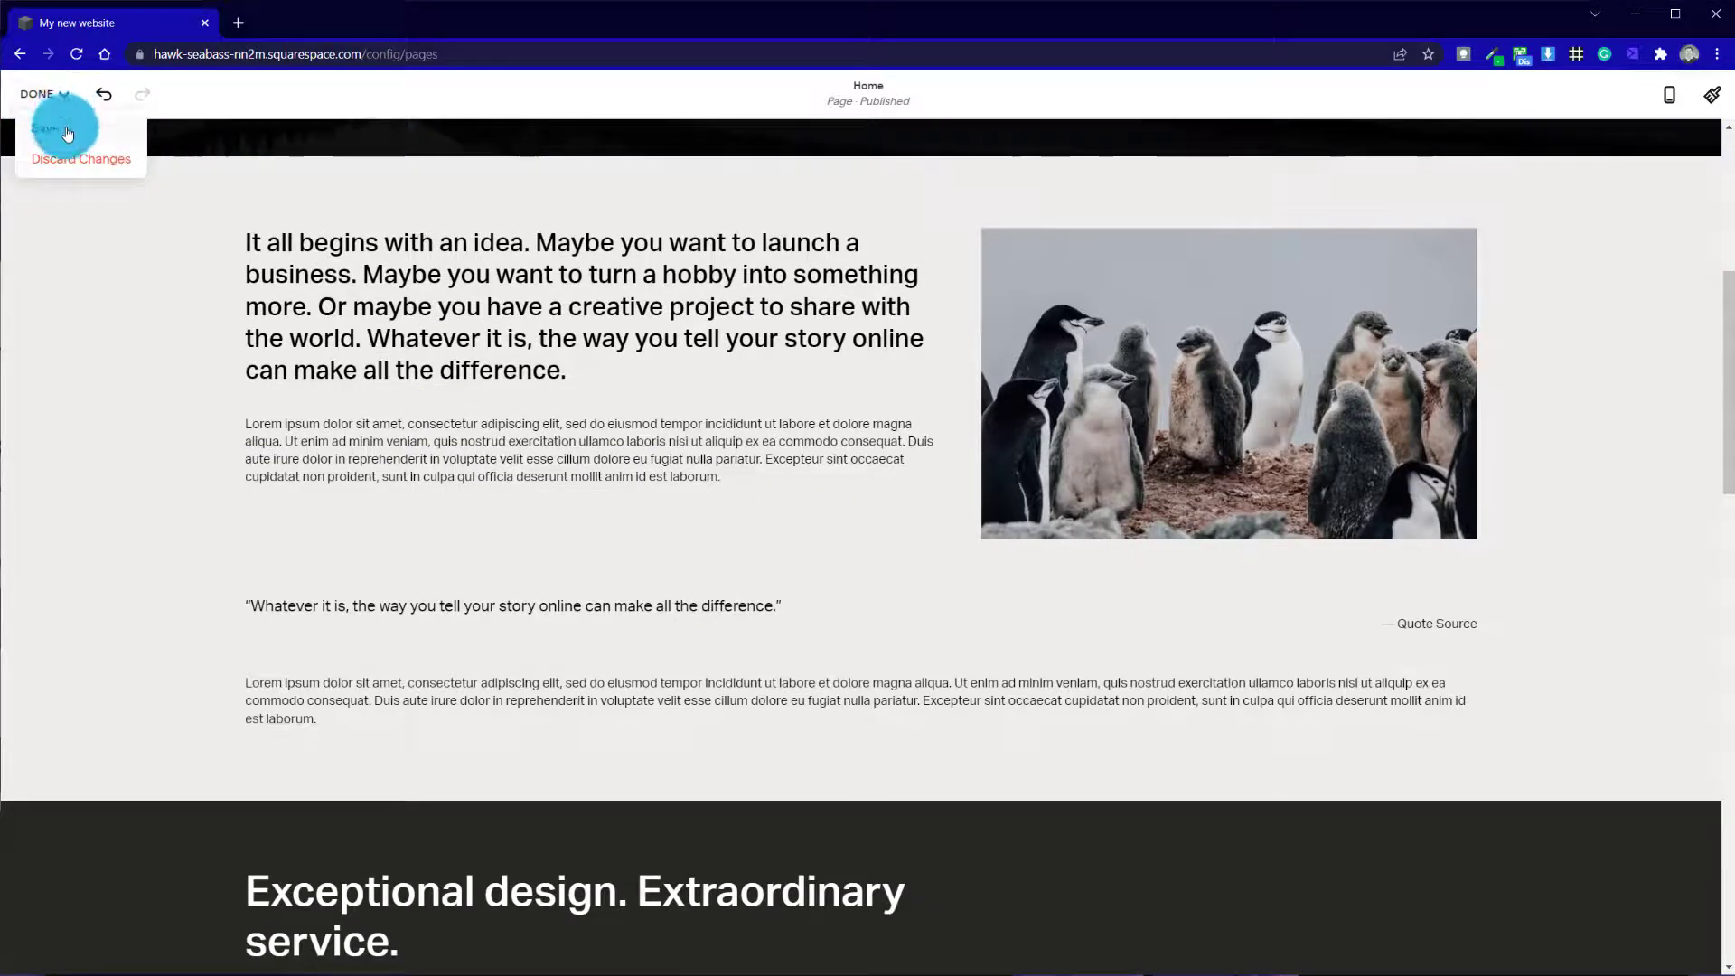
left_click(65, 131)
scroll(617, 557, "up", 5)
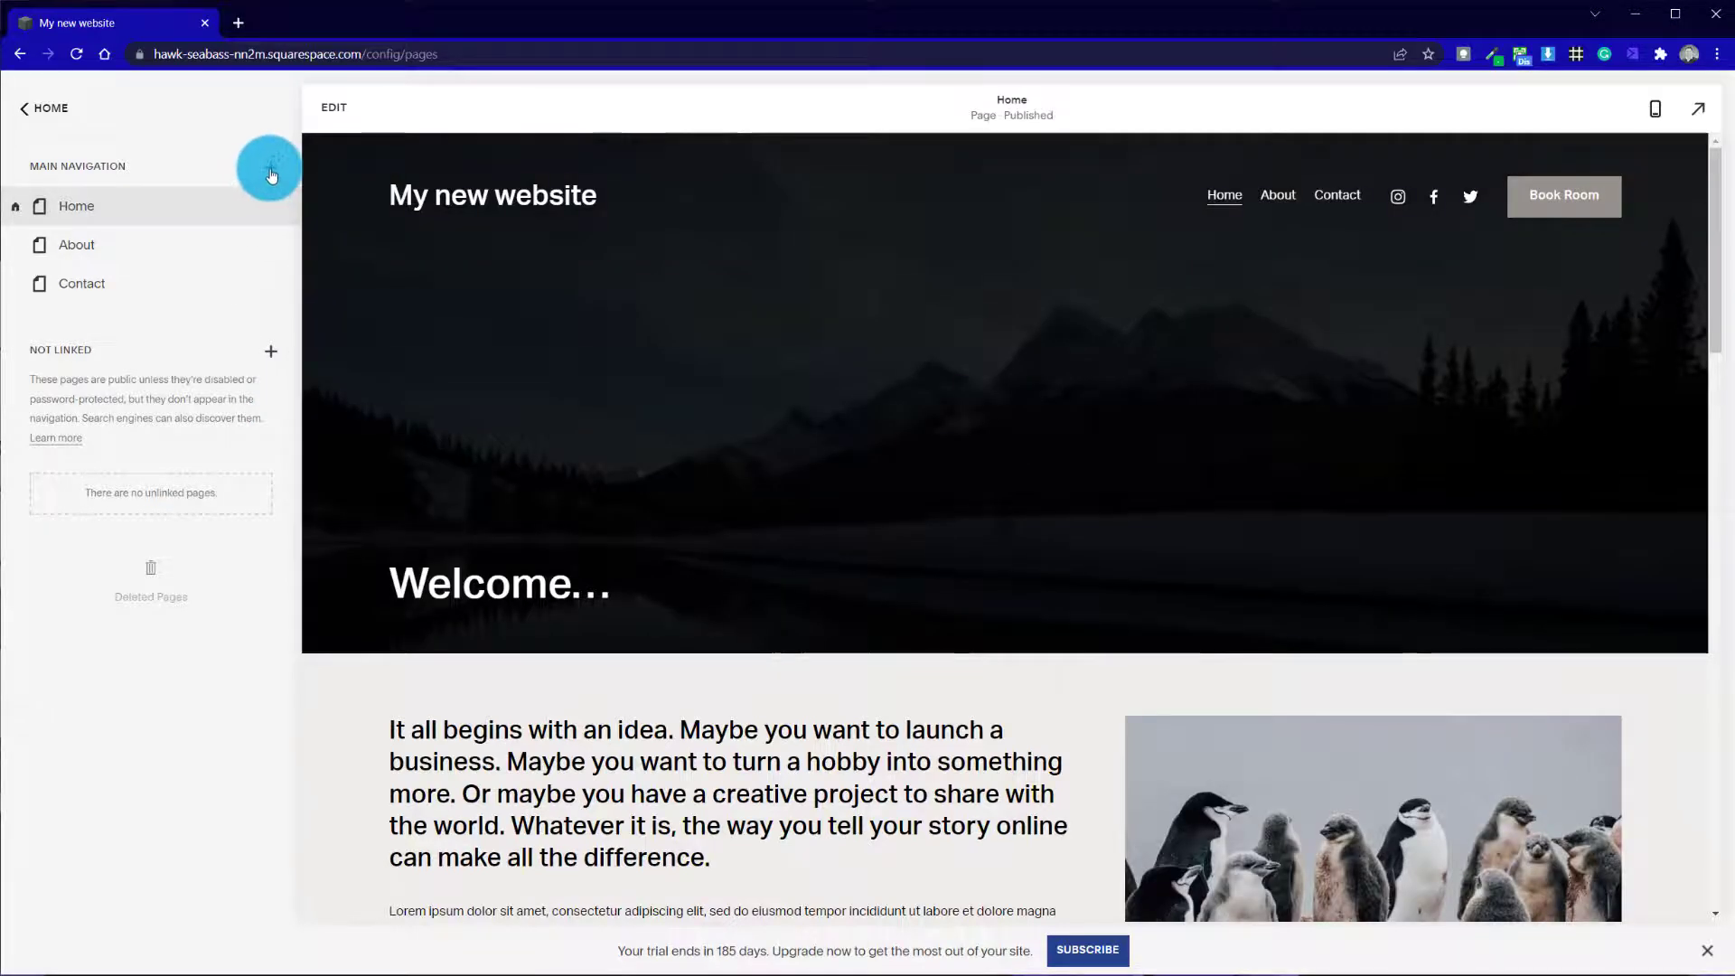
Examine the page types that can be added to the main navigation and look over the saved Home page
left_click(272, 170)
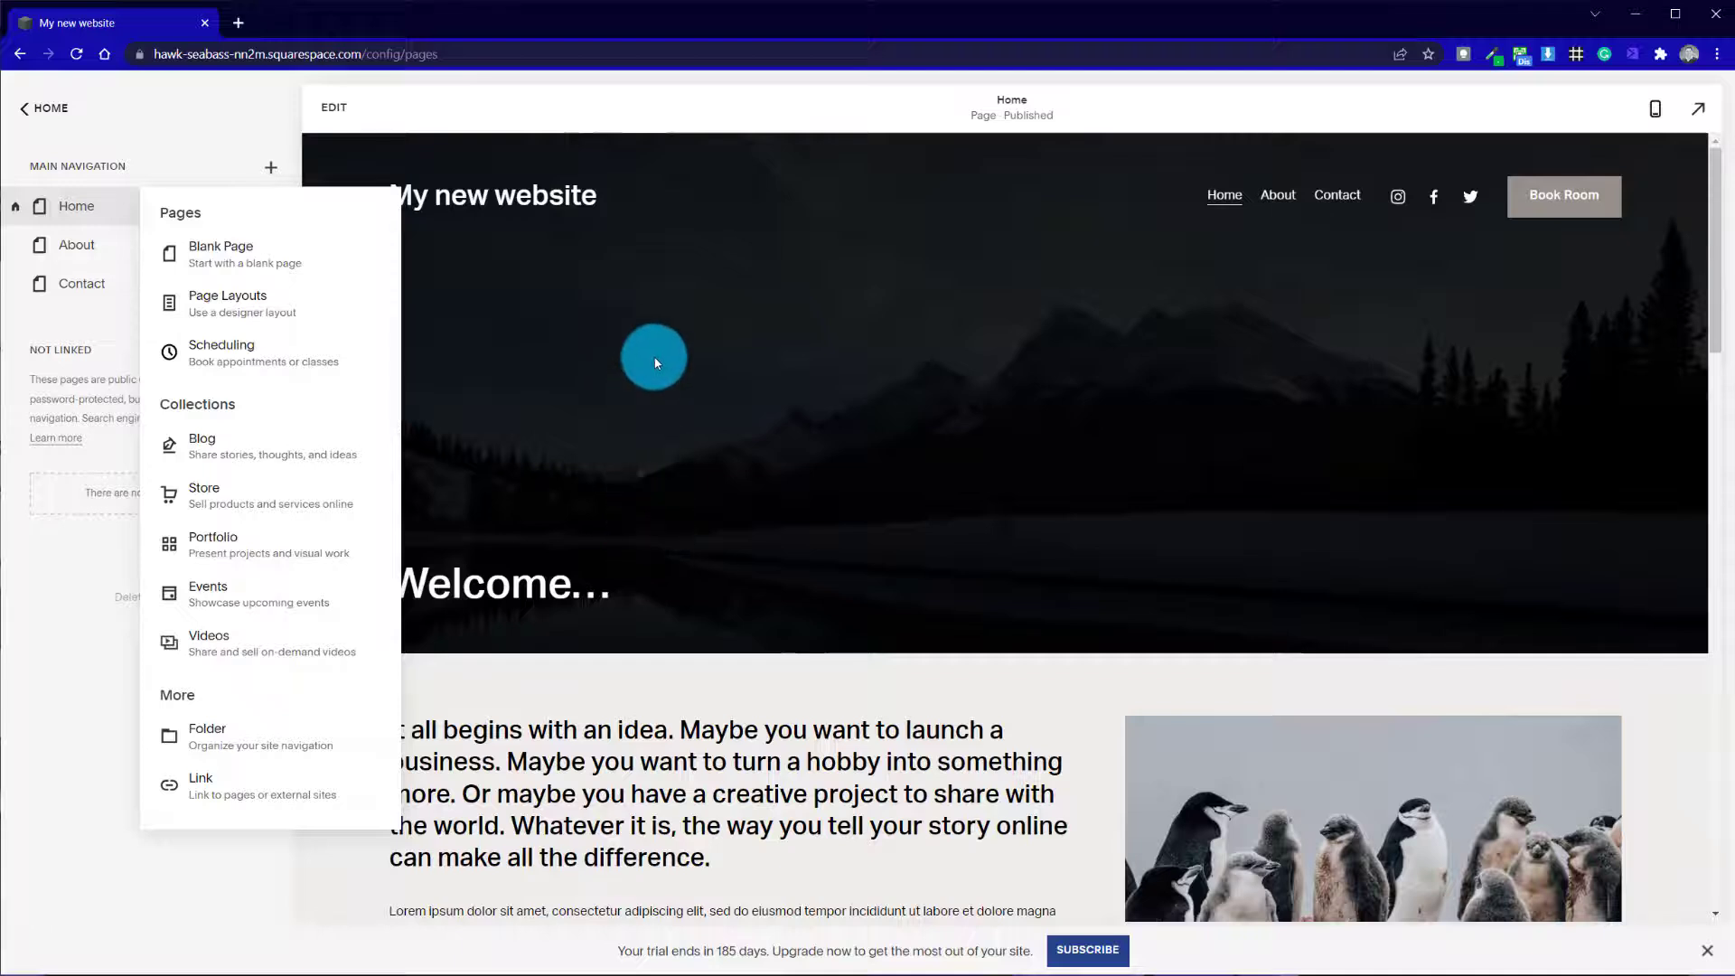
left_click(653, 356)
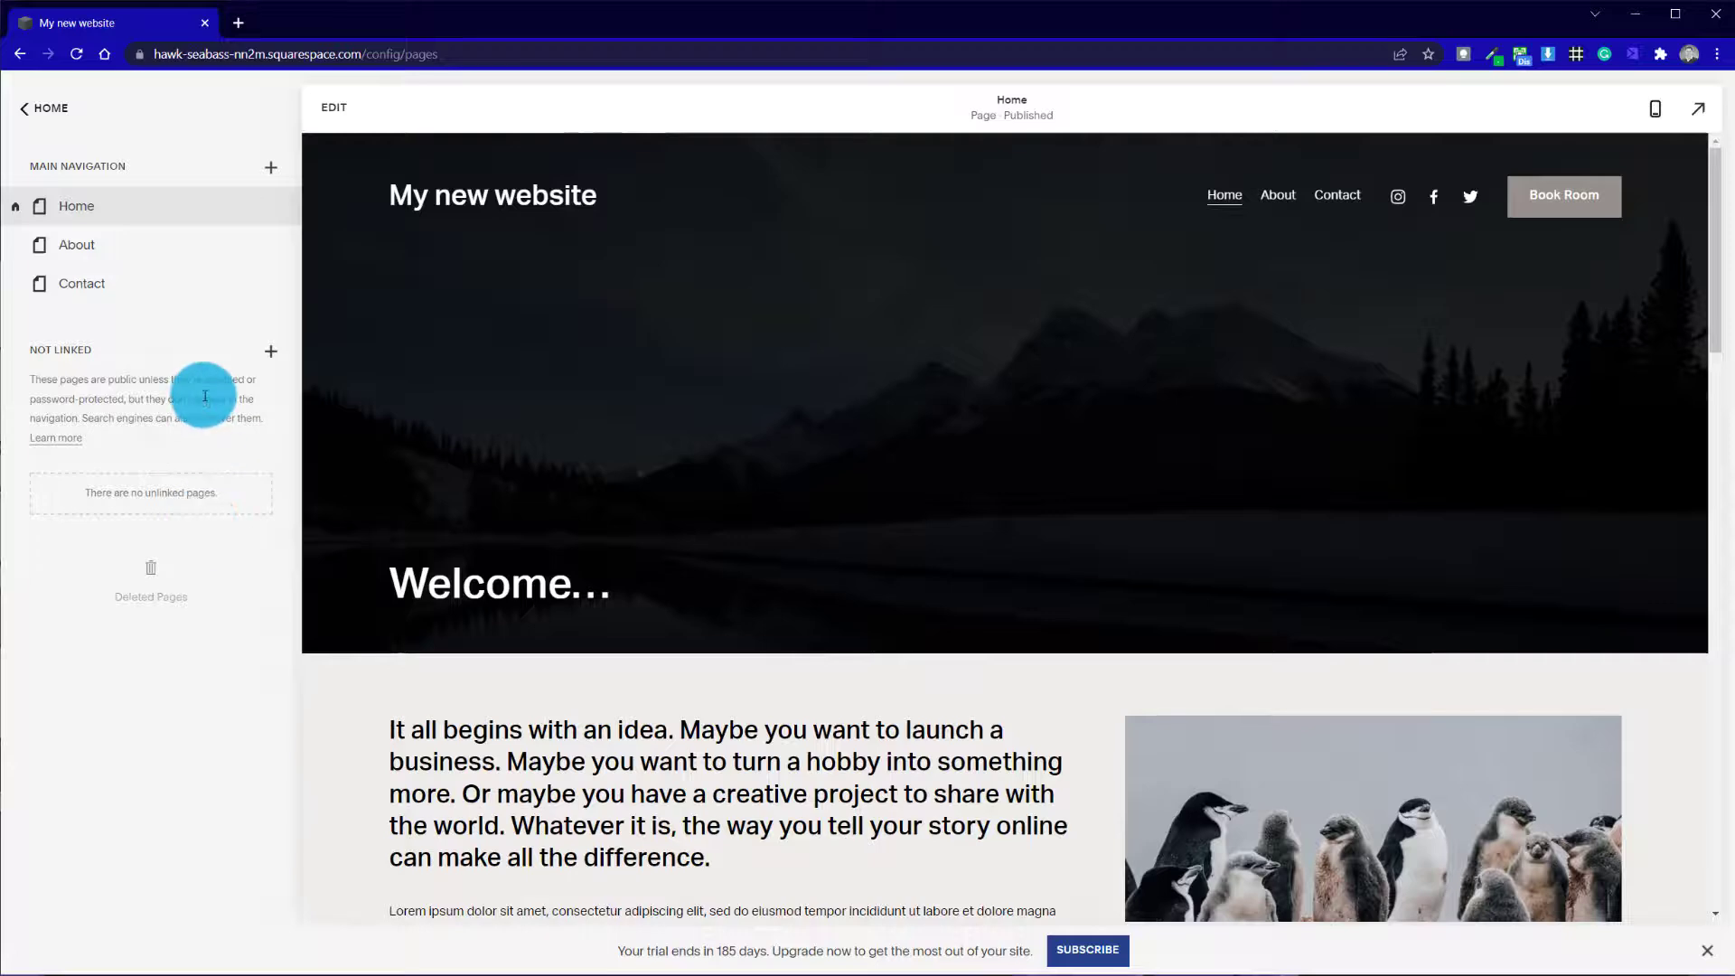
scroll(591, 563, "down", 4)
scroll(592, 563, "down", 2)
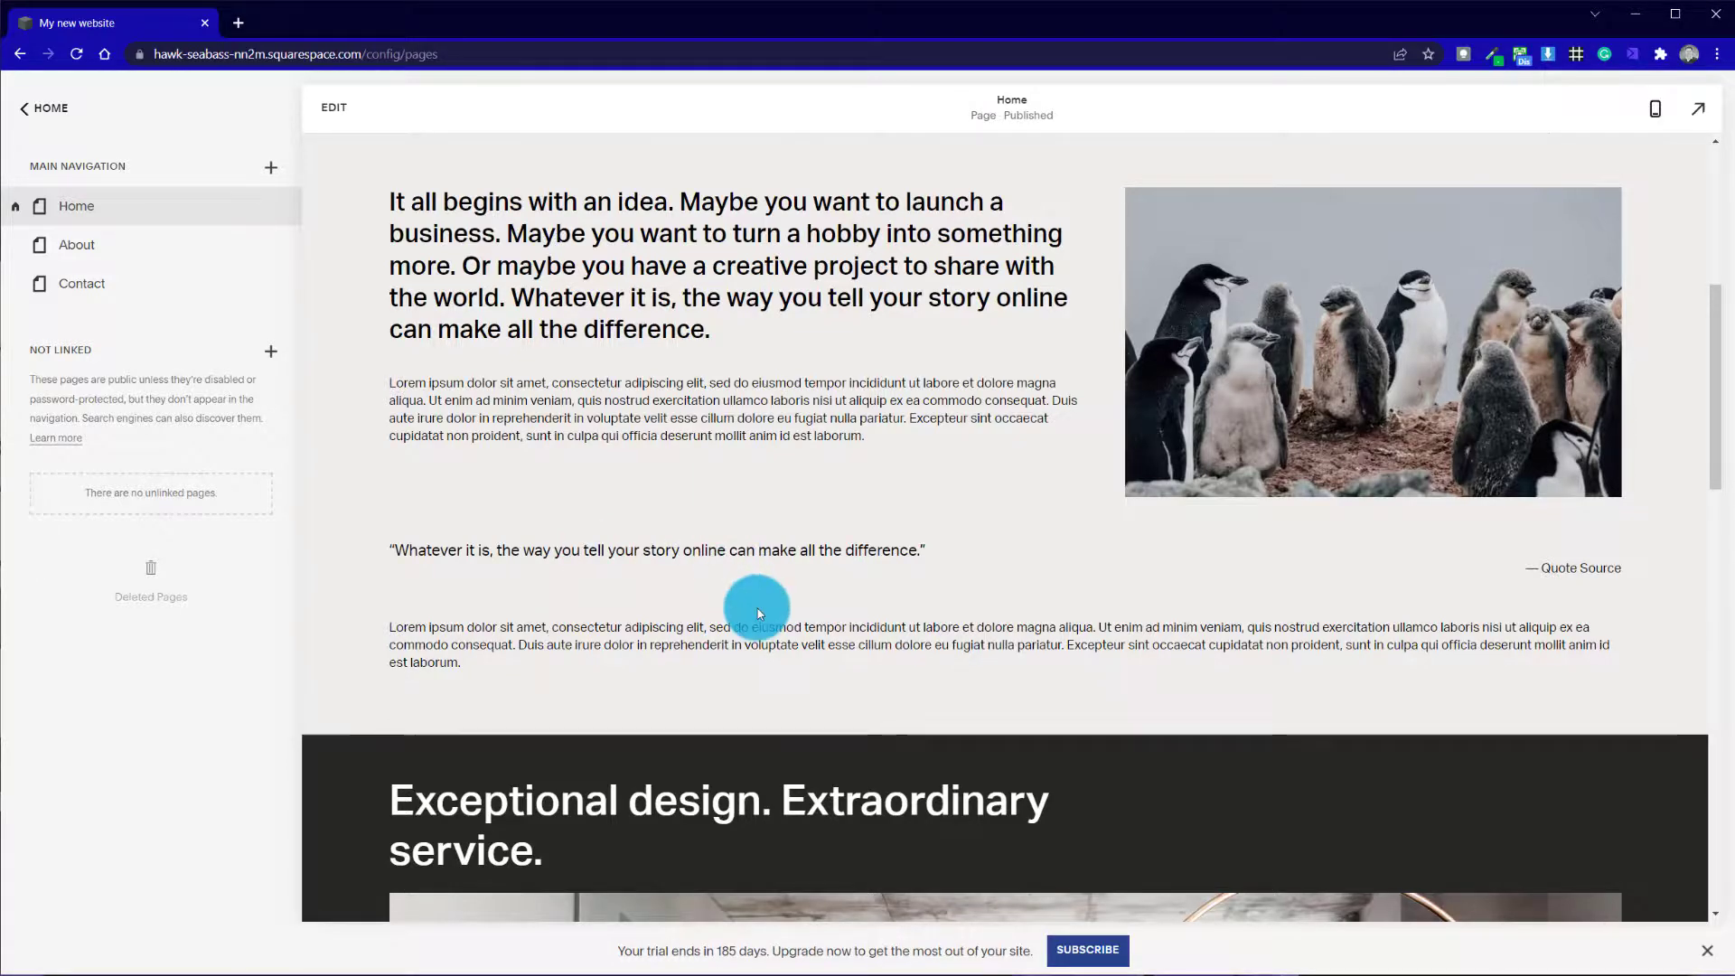
scroll(763, 606, "down", 12)
scroll(767, 605, "up", 18)
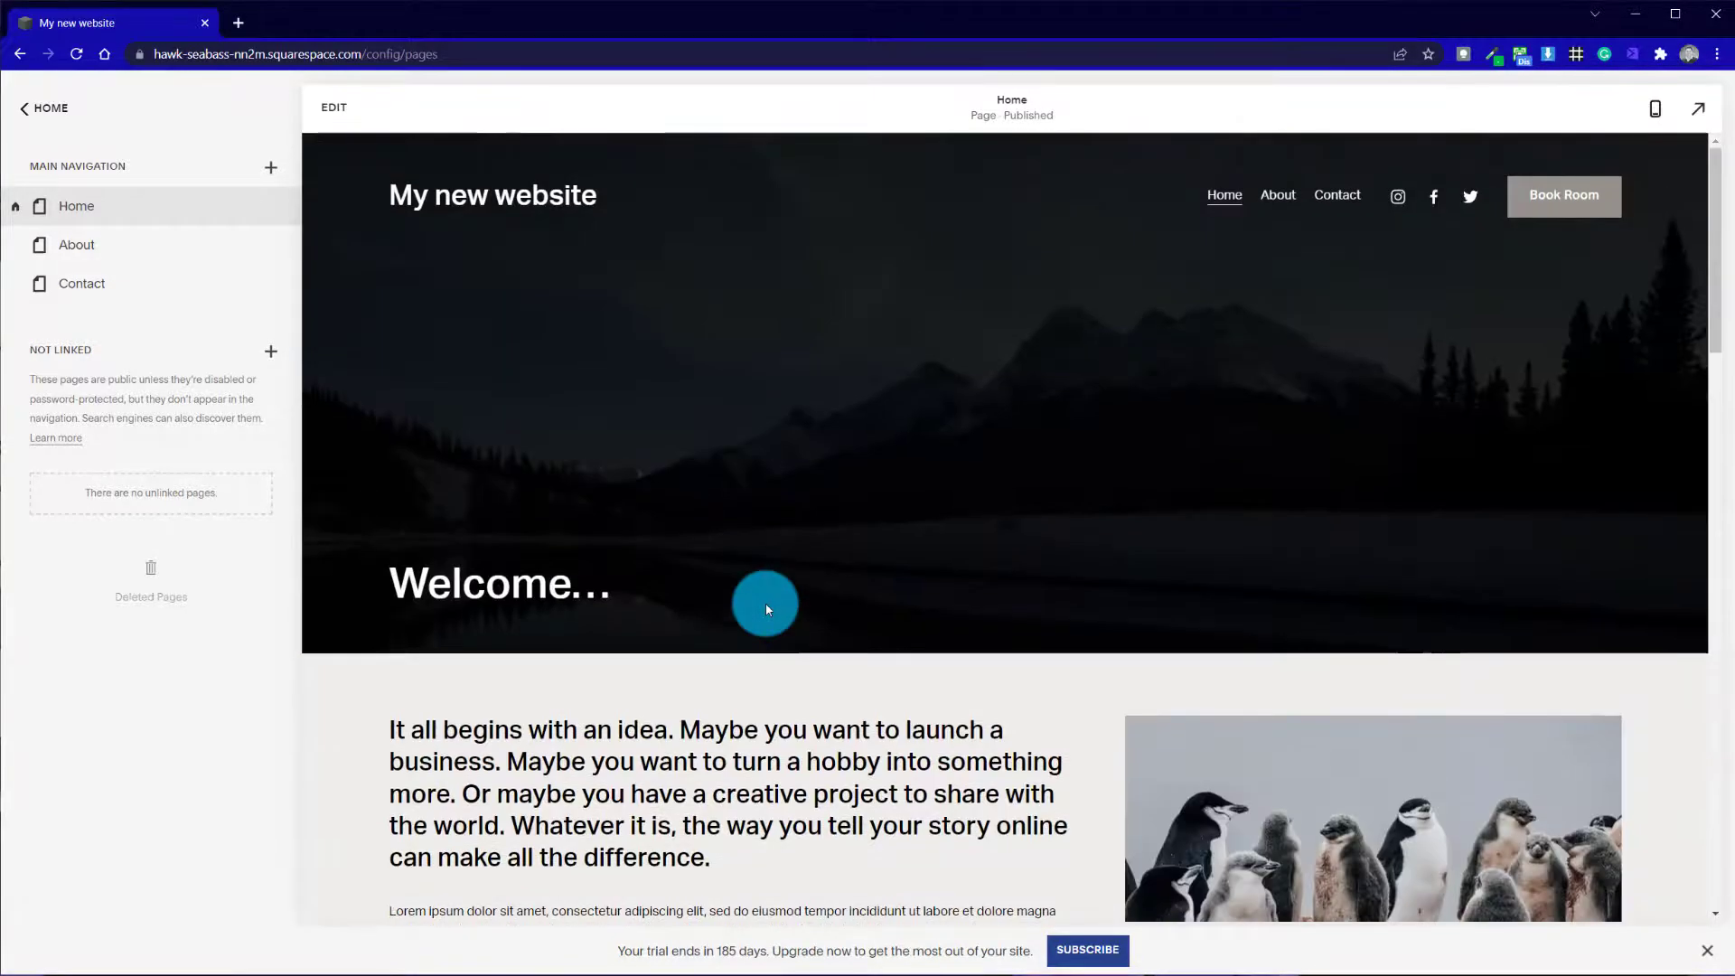